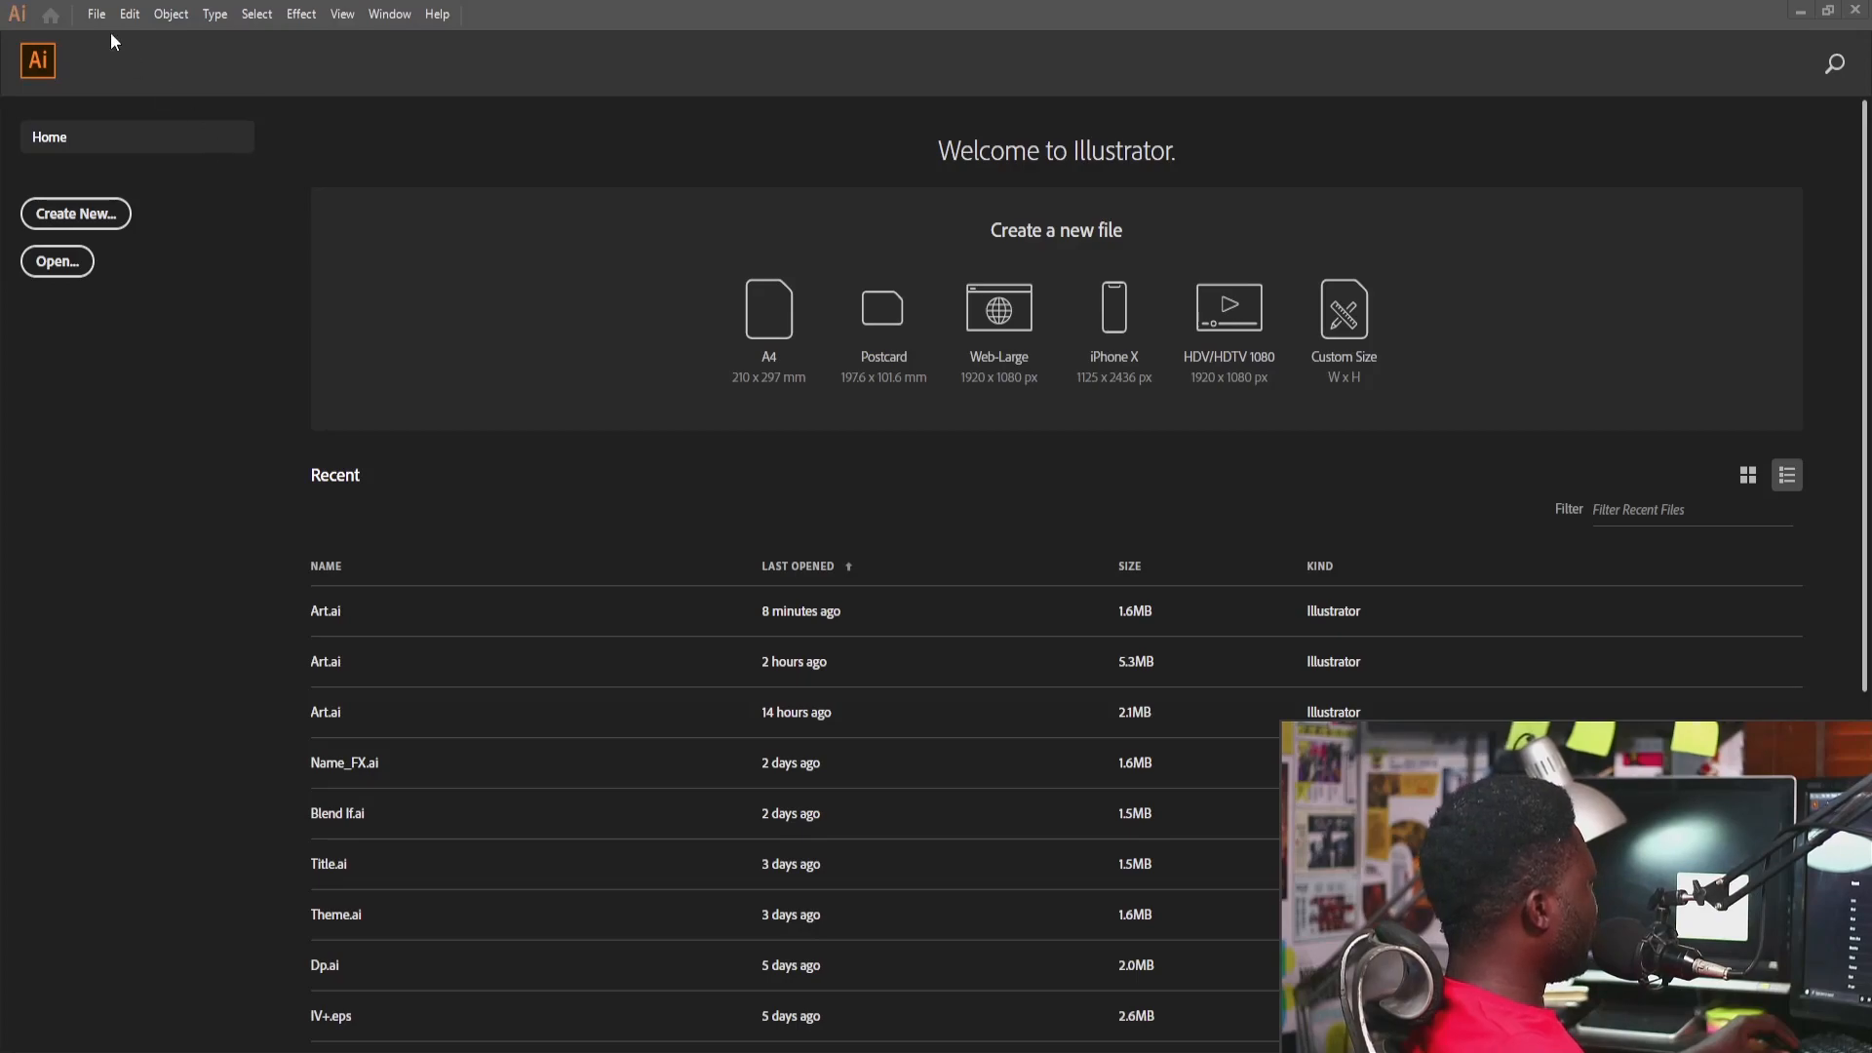
# Create a new document named Ruins, 720 px wide and 900 px high.
pyautogui.click(102, 21)
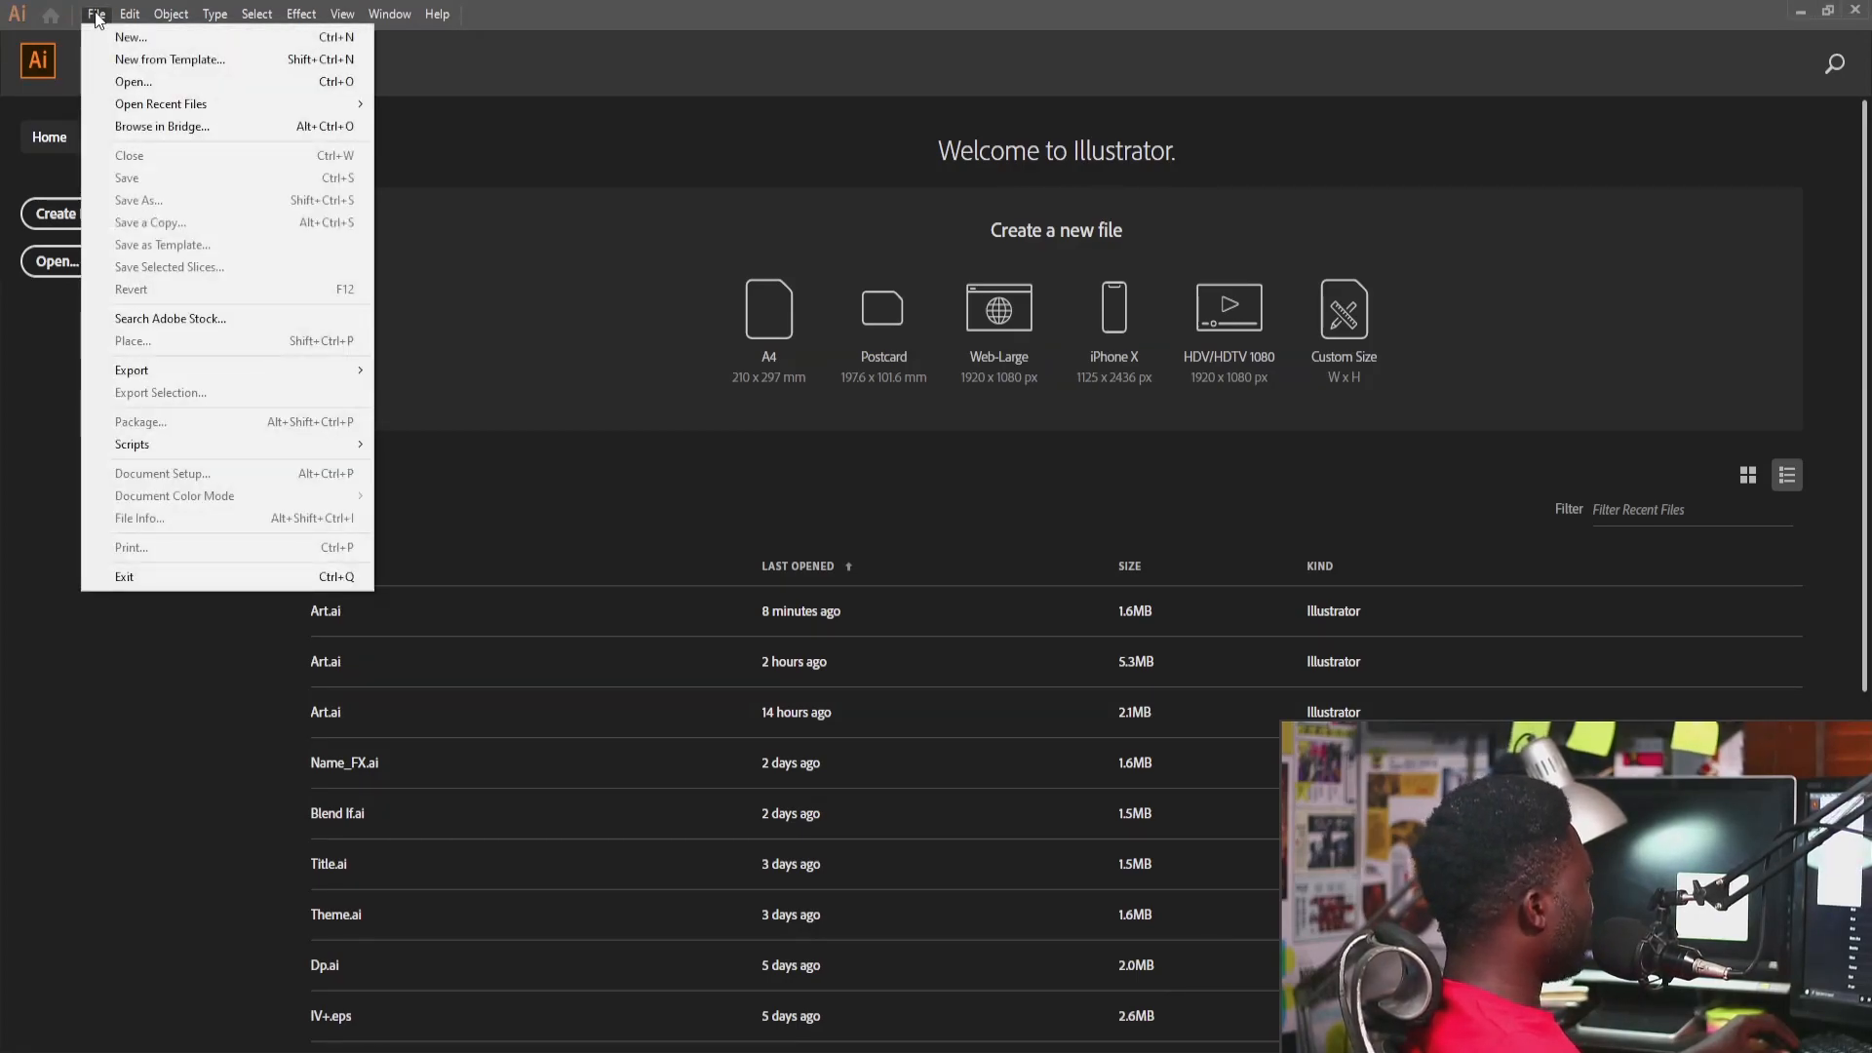
pyautogui.click(95, 39)
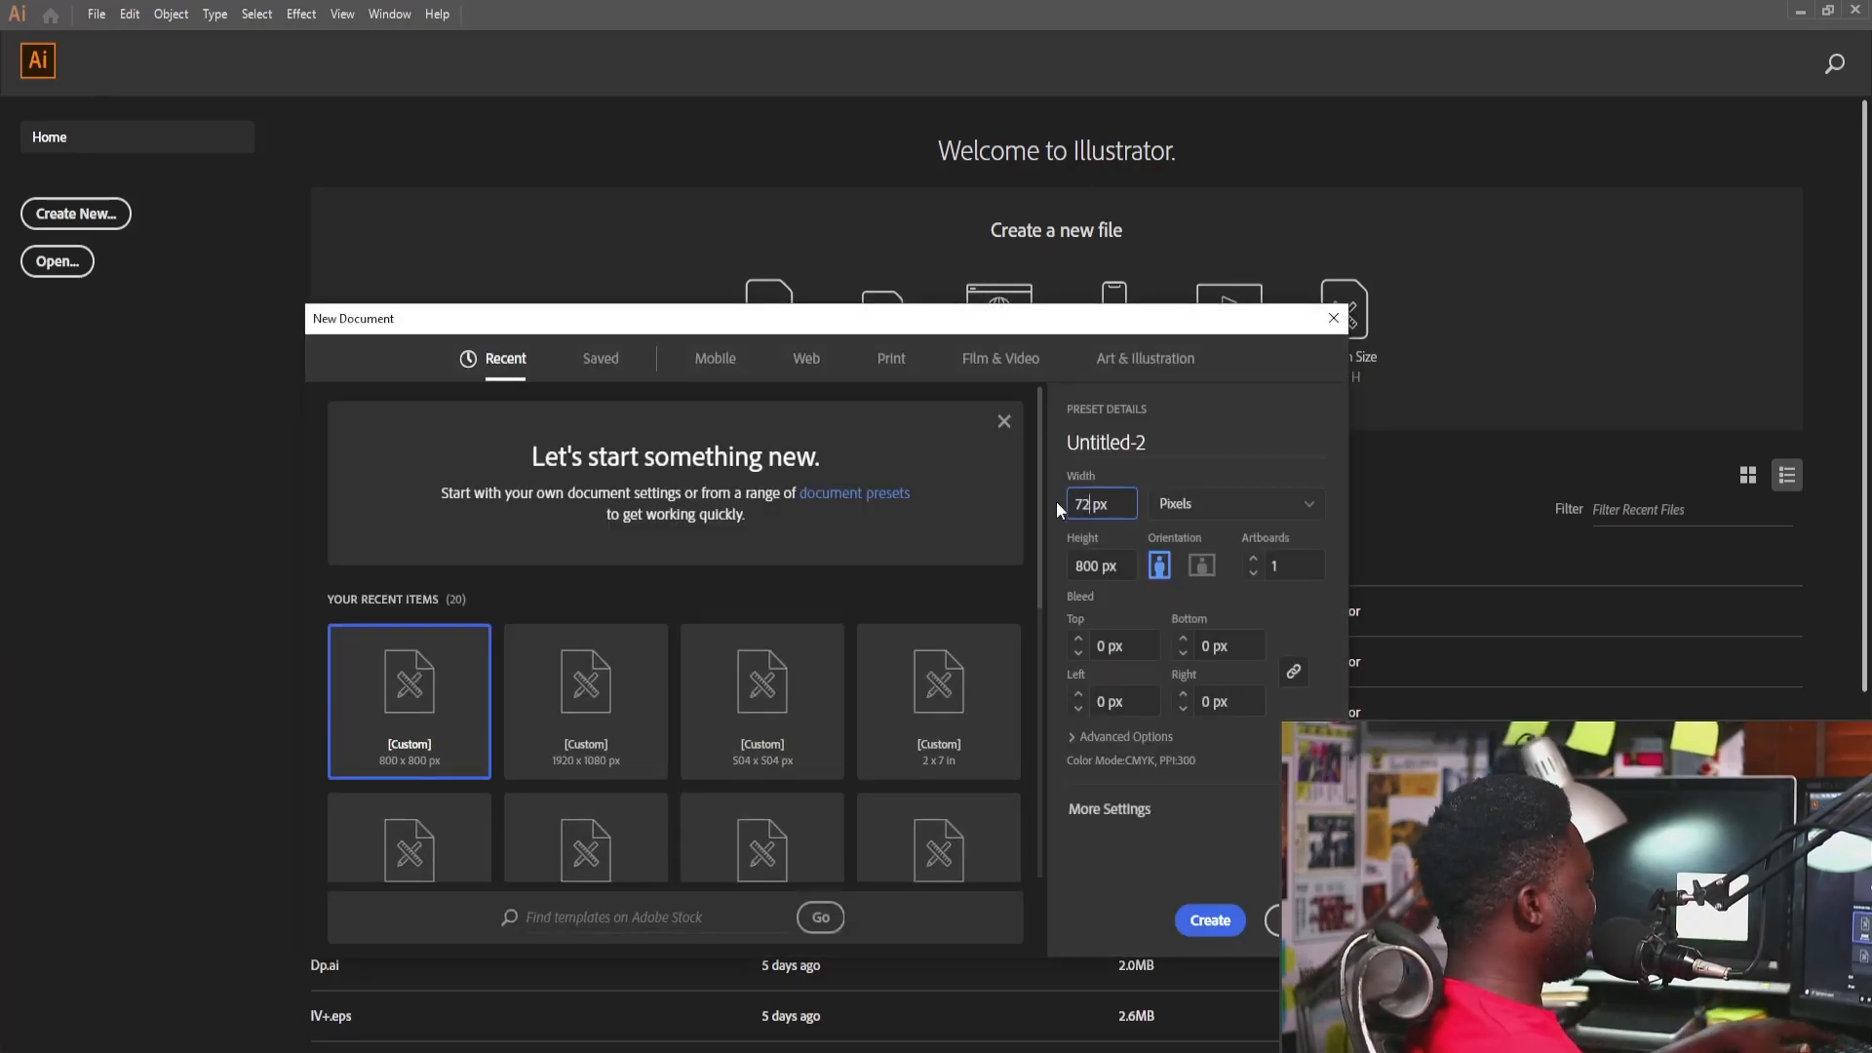
pyautogui.click(1075, 565)
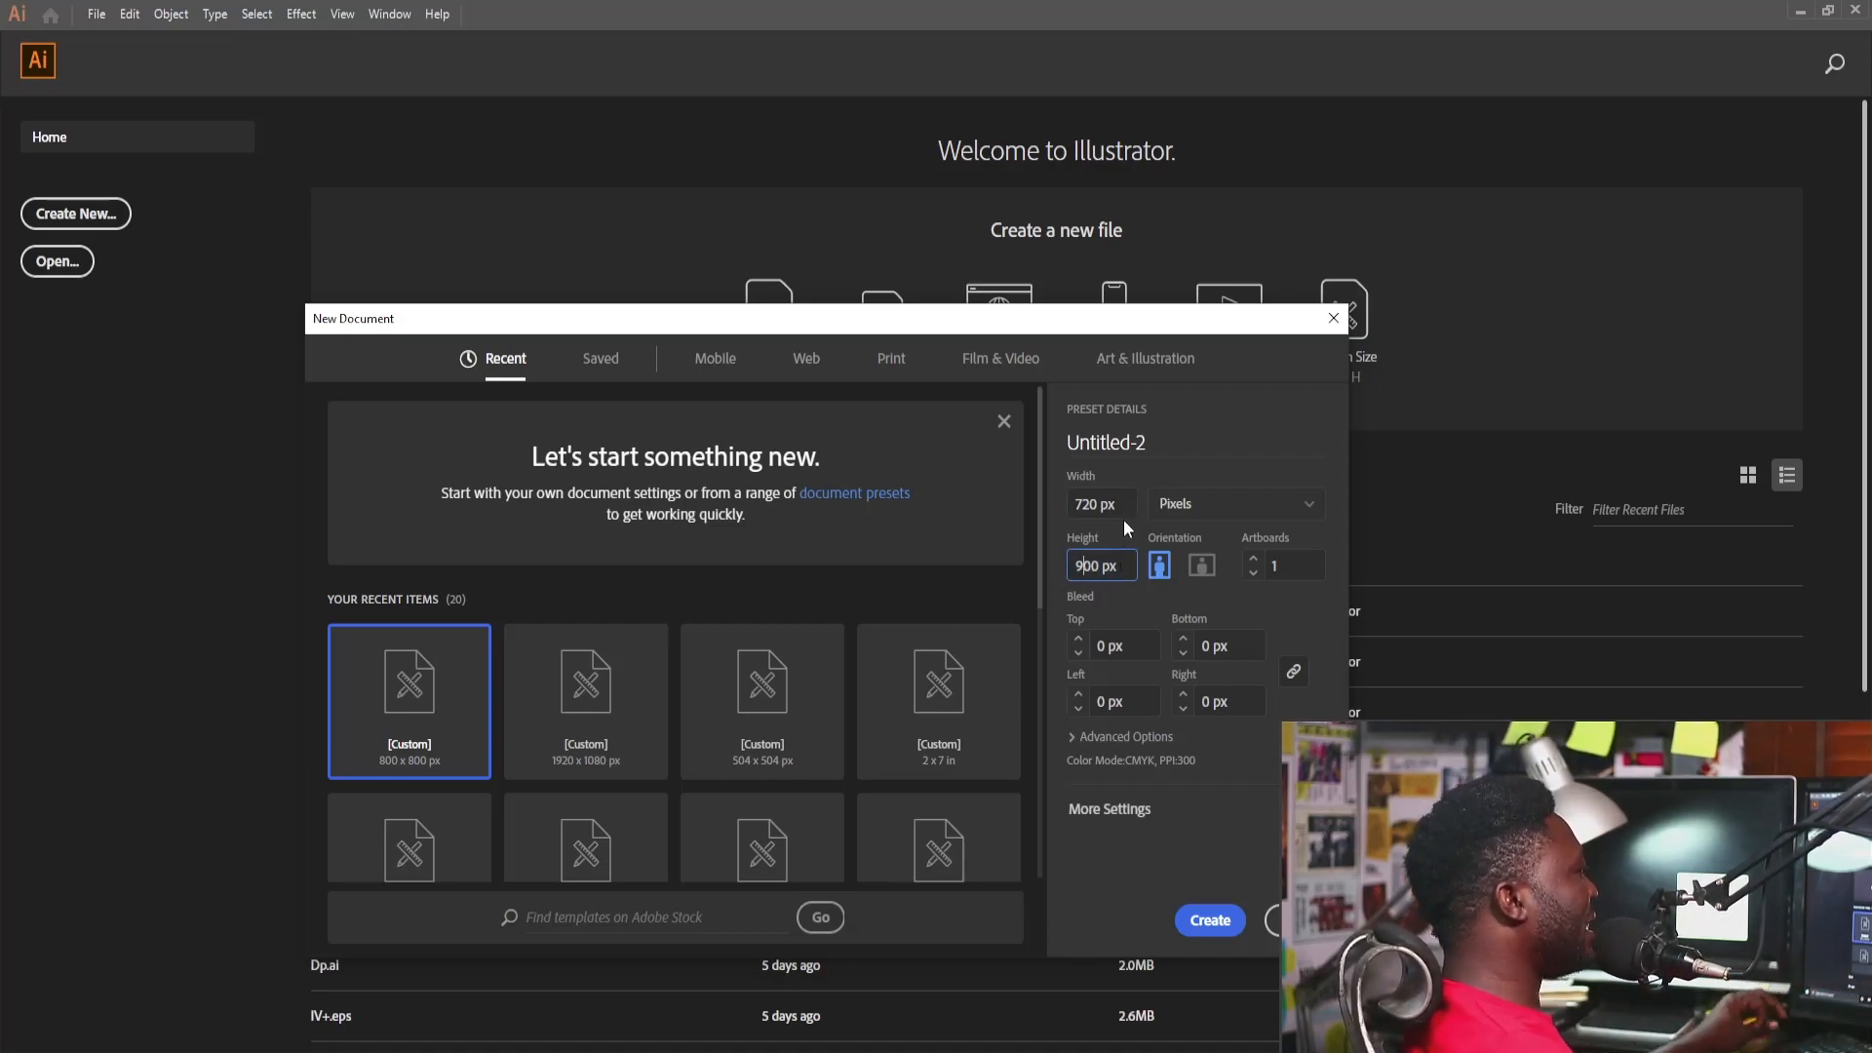
pyautogui.click(1156, 448)
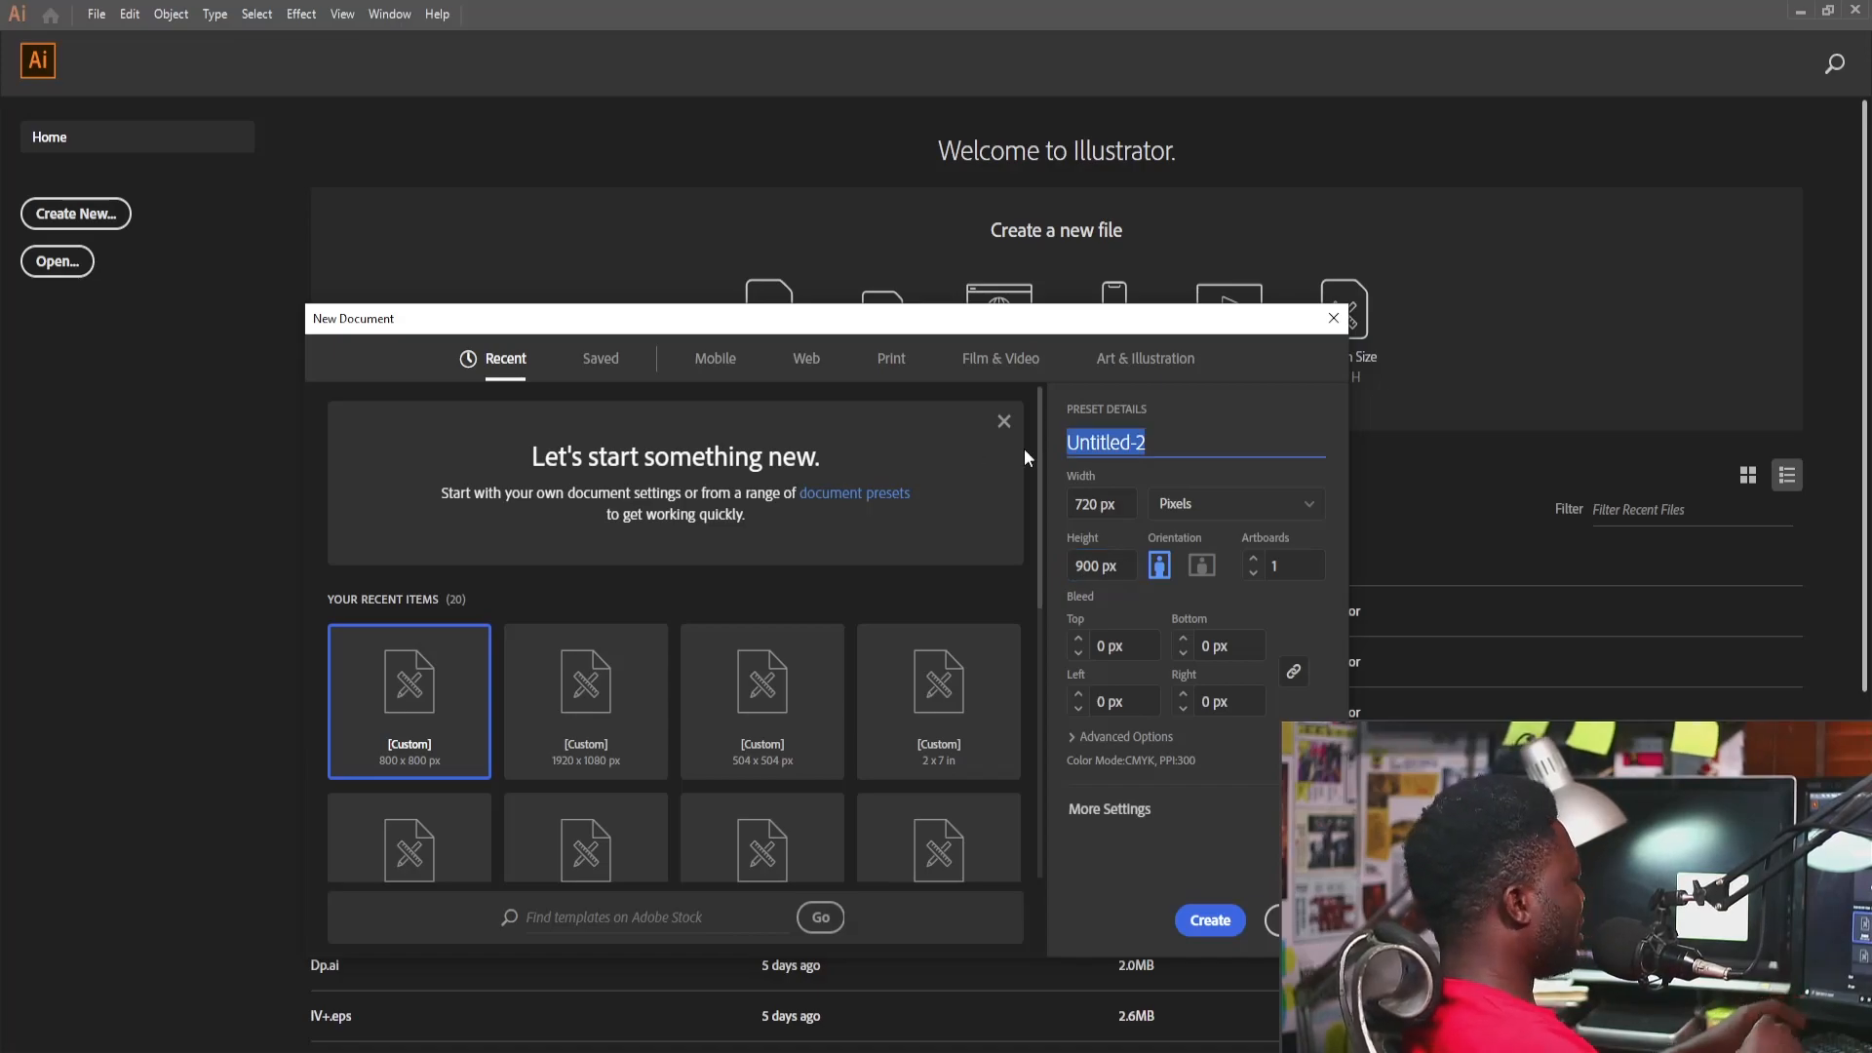
pyautogui.write('Ruin')
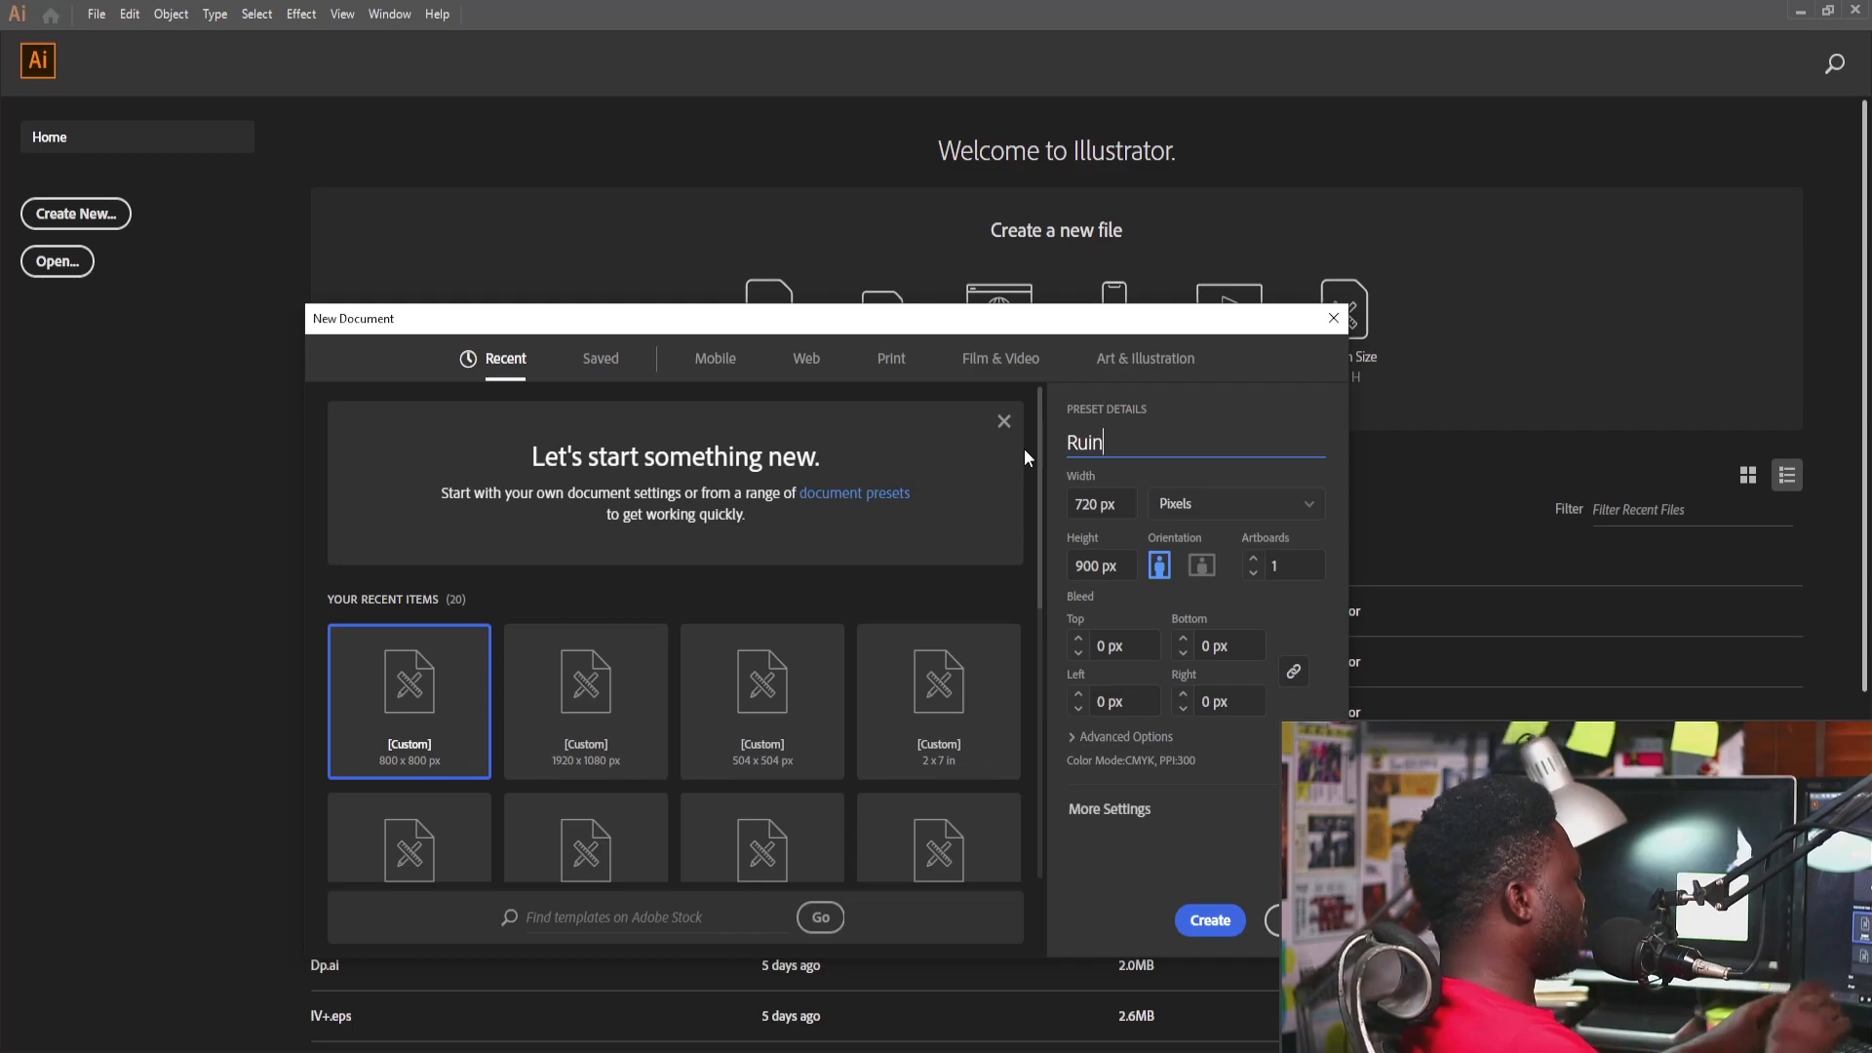
pyautogui.write('s')
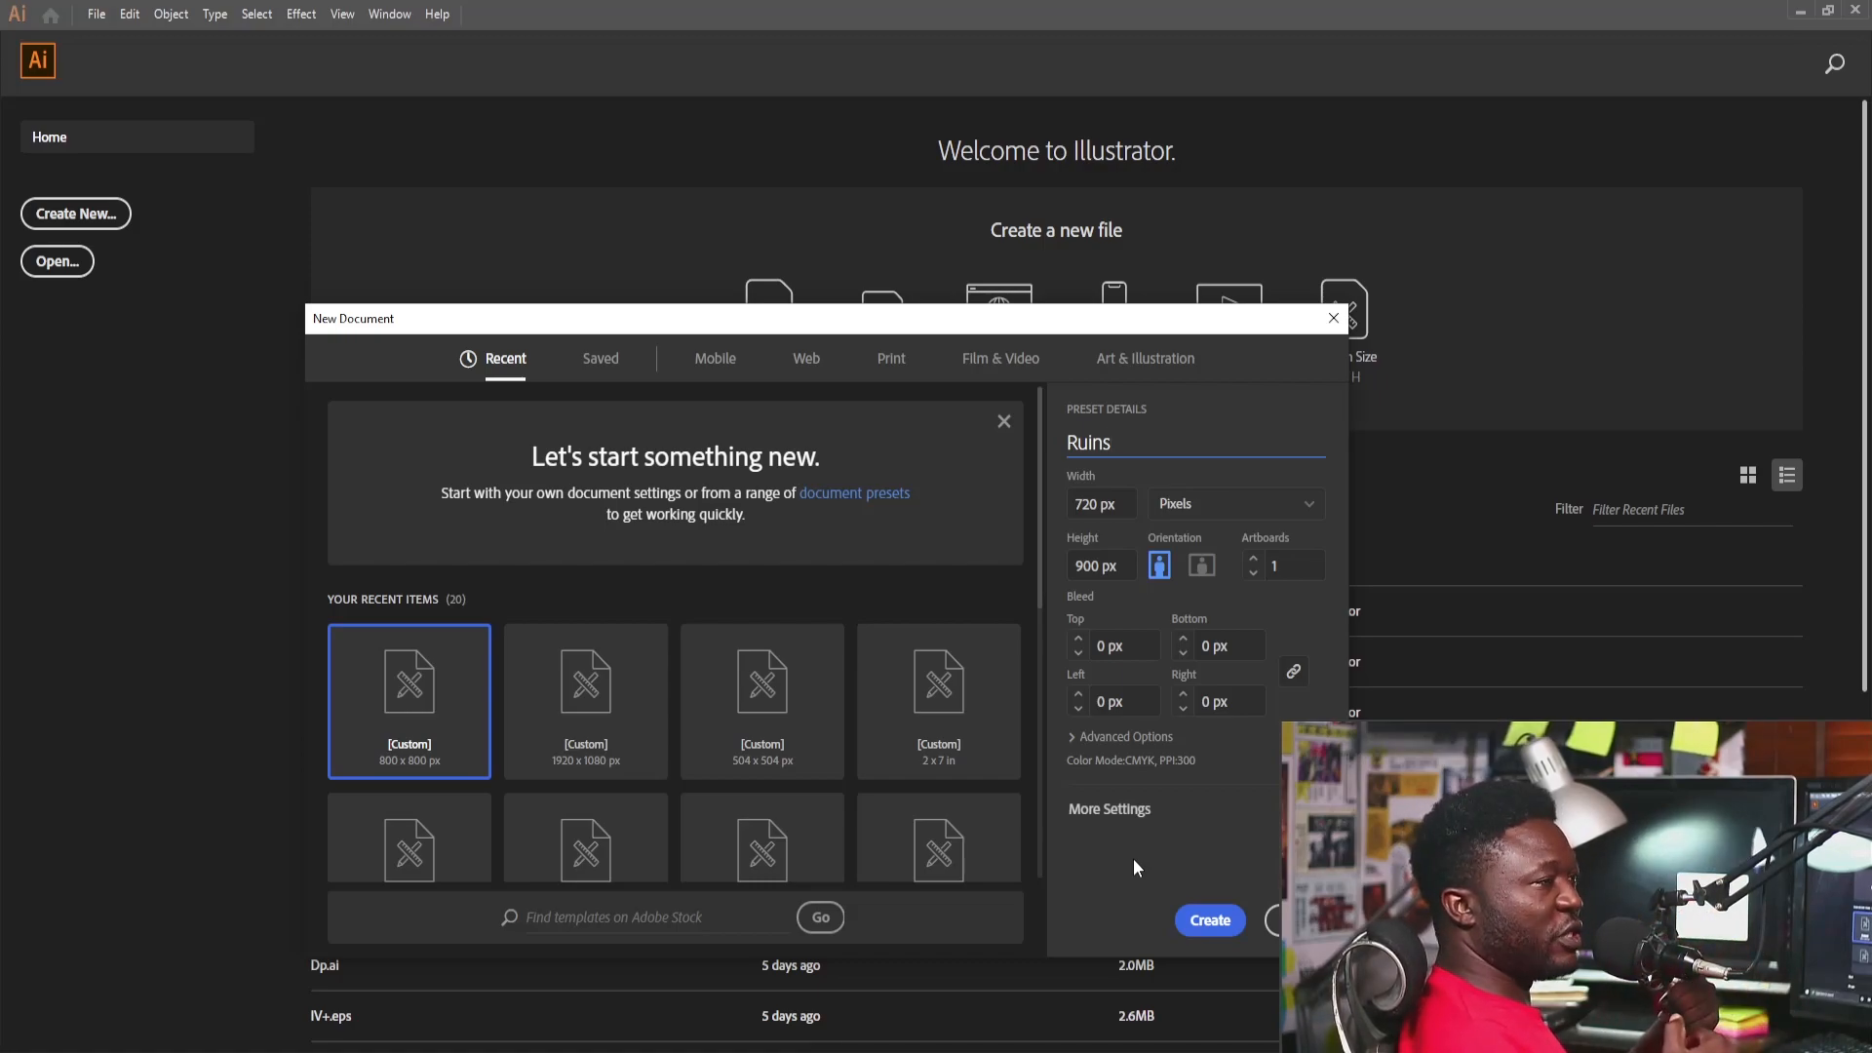
pyautogui.click(1213, 919)
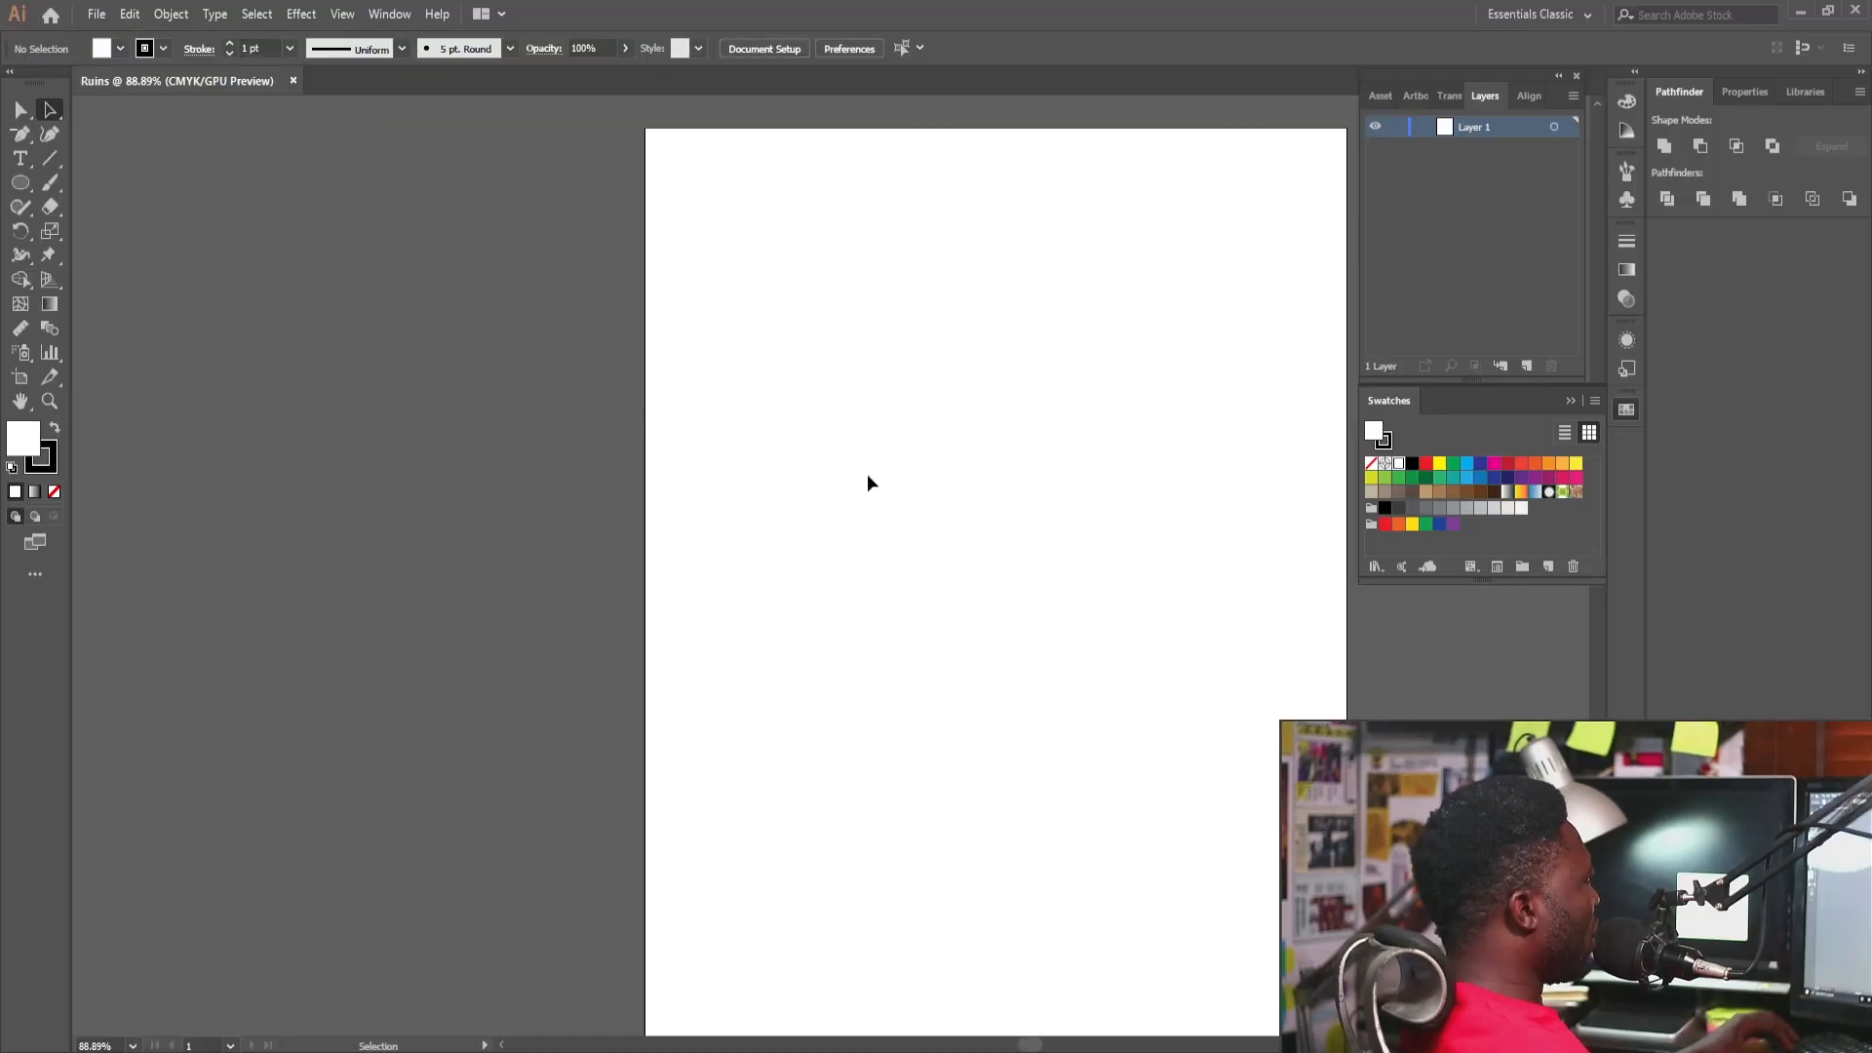
# Draw a square of about 54 px with the Rectangle tool in the artboard's upper-left corner.
pyautogui.moveTo(888, 549); pyautogui.dragTo(717, 530)
pyautogui.moveTo(823, 465); pyautogui.dragTo(810, 468)
pyautogui.moveTo(792, 398); pyautogui.dragTo(727, 450)
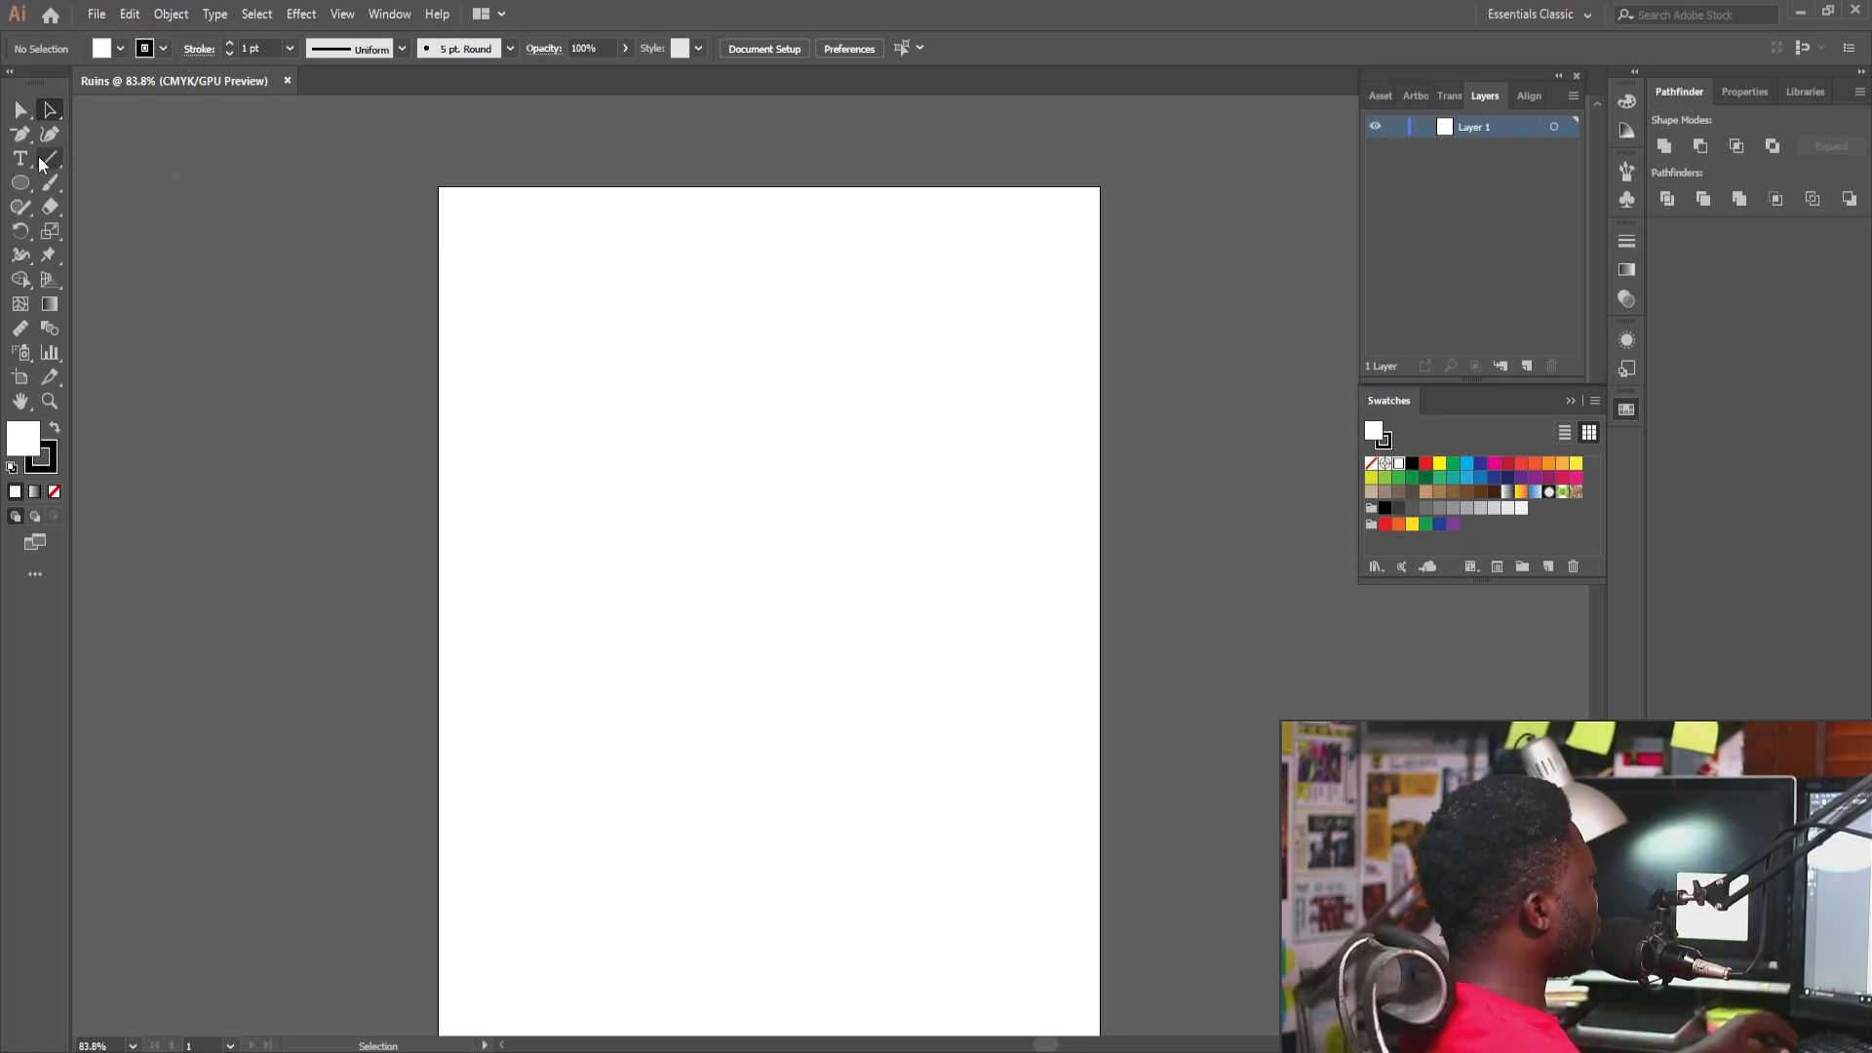
pyautogui.moveTo(20, 182); pyautogui.dragTo(103, 302)
pyautogui.moveTo(439, 183); pyautogui.dragTo(487, 236)
pyautogui.press('a')
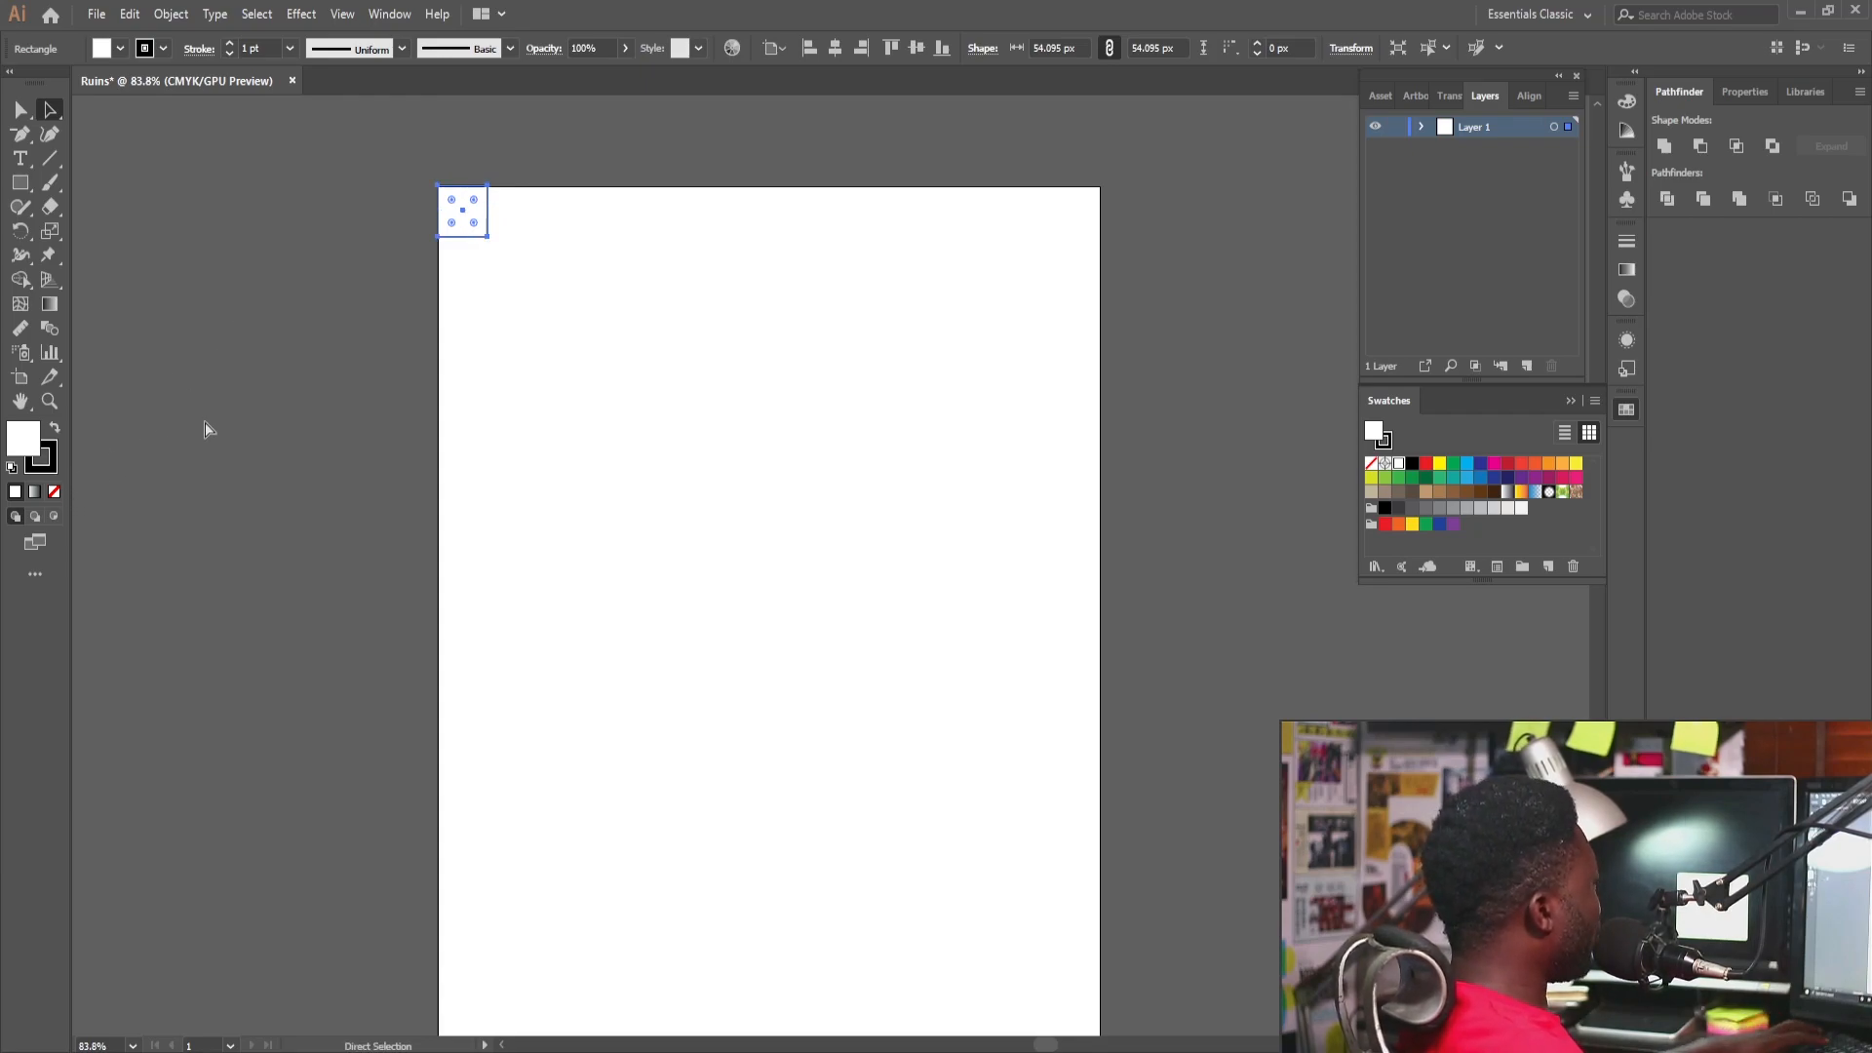
# Show the rulers and place a vertical and a horizontal guide along the square's right and lower edges.
pyautogui.hotkey('ctrl', 'r')
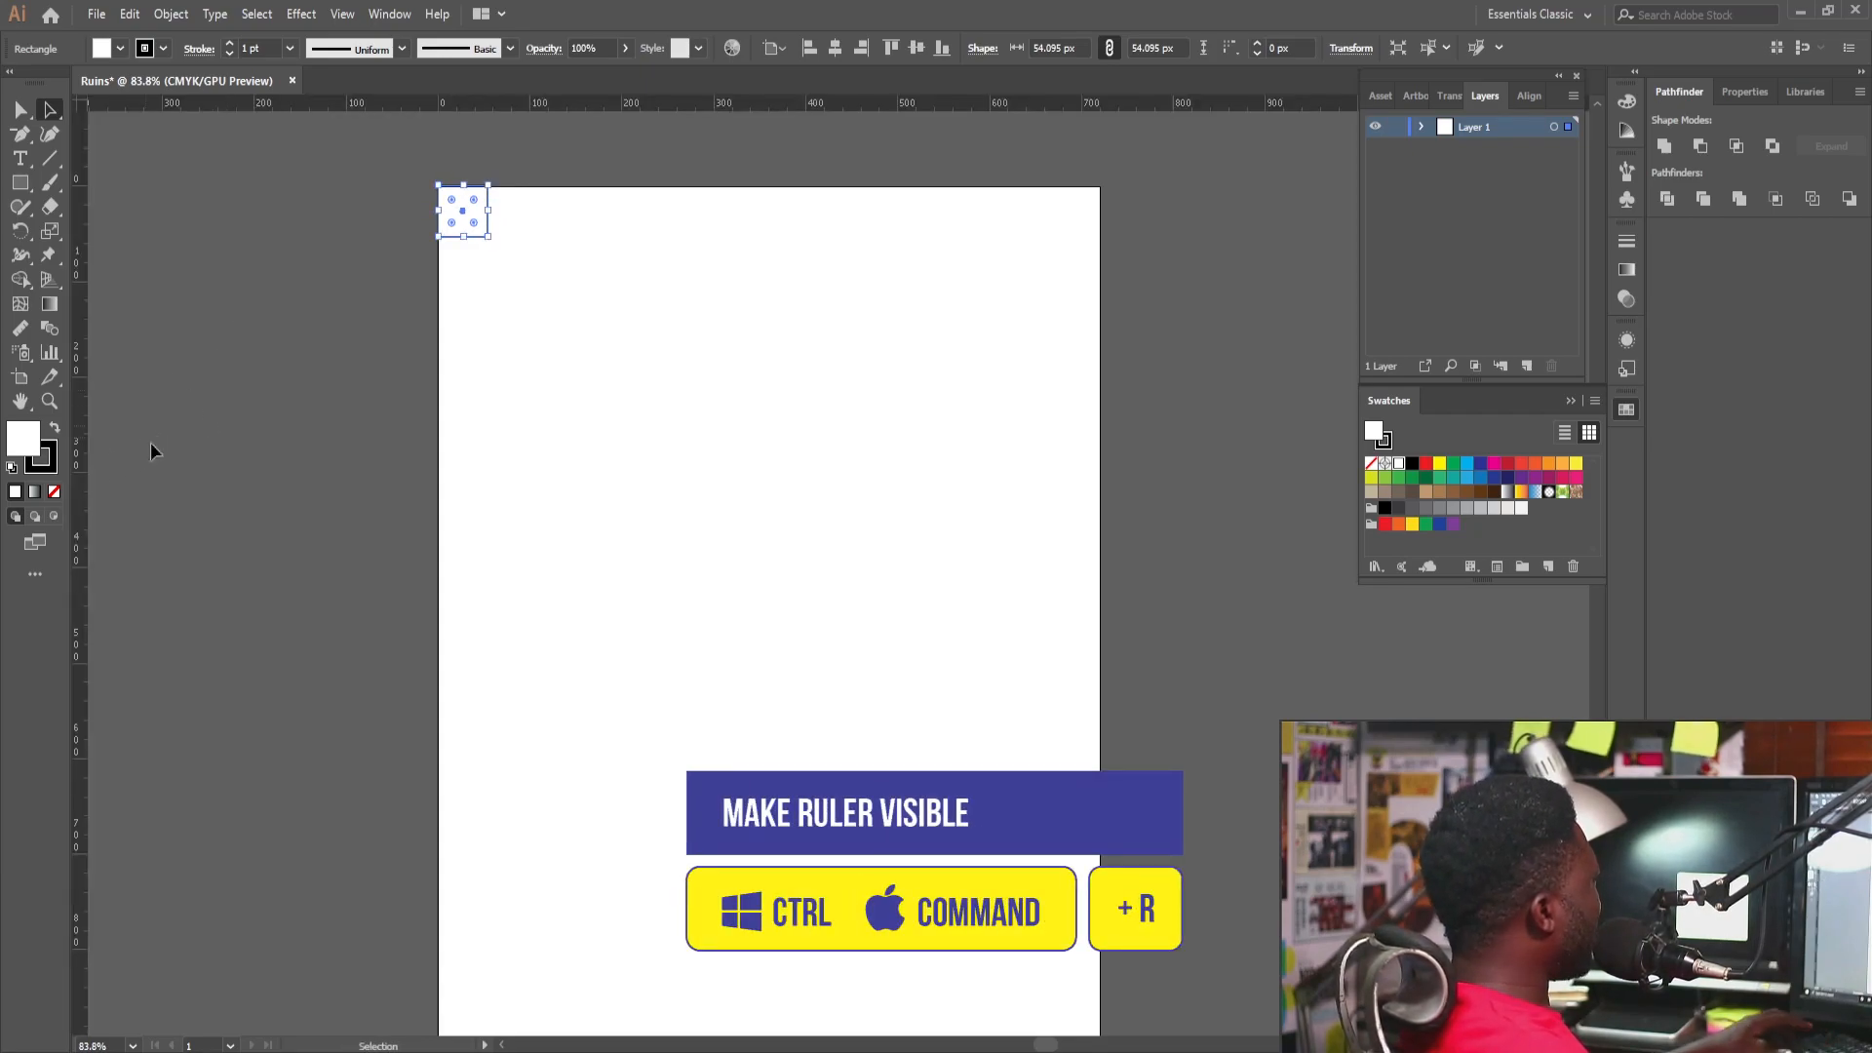
pyautogui.moveTo(373, 440); pyautogui.dragTo(488, 441)
pyautogui.moveTo(427, 185); pyautogui.dragTo(947, 681)
pyautogui.moveTo(685, 234); pyautogui.dragTo(685, 234)
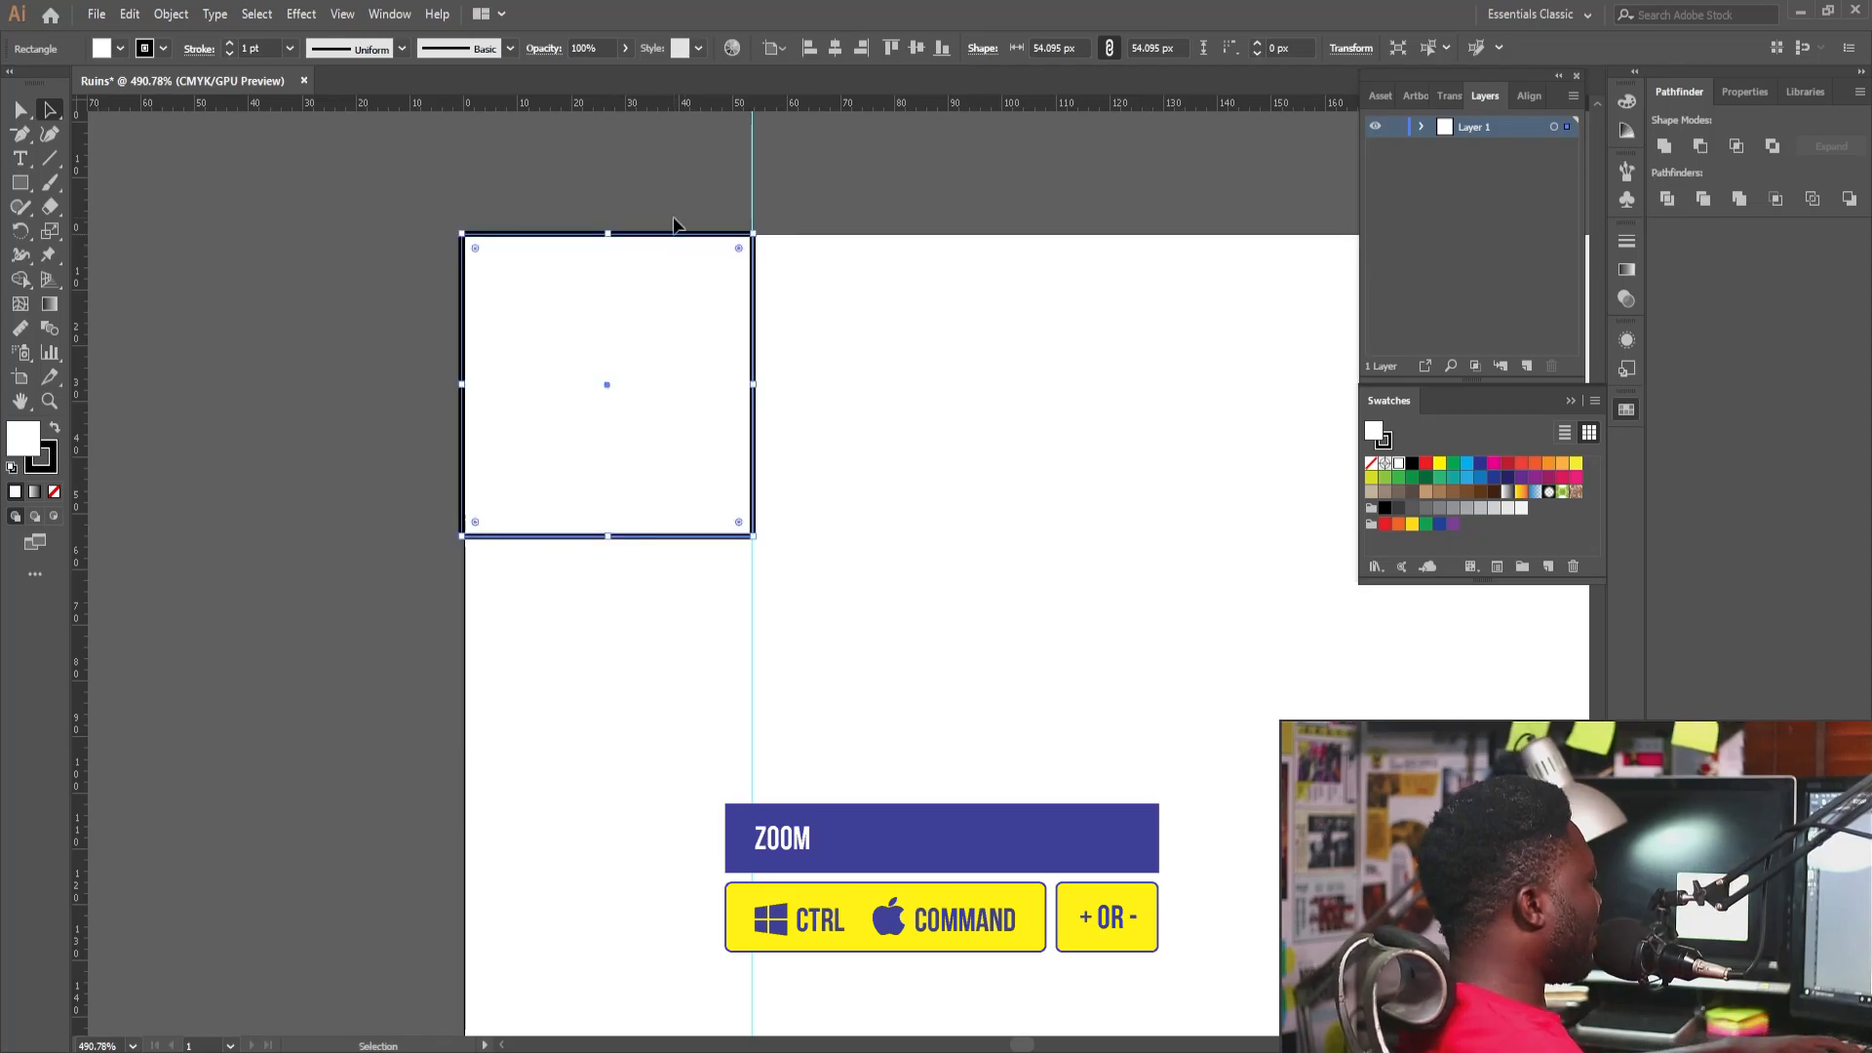
pyautogui.click(528, 113)
pyautogui.moveTo(535, 95); pyautogui.dragTo(559, 538)
pyautogui.moveTo(602, 365); pyautogui.dragTo(458, 395)
pyautogui.moveTo(844, 538); pyautogui.dragTo(555, 366)
pyautogui.moveTo(739, 375); pyautogui.dragTo(563, 401)
pyautogui.moveTo(919, 499); pyautogui.dragTo(693, 447)
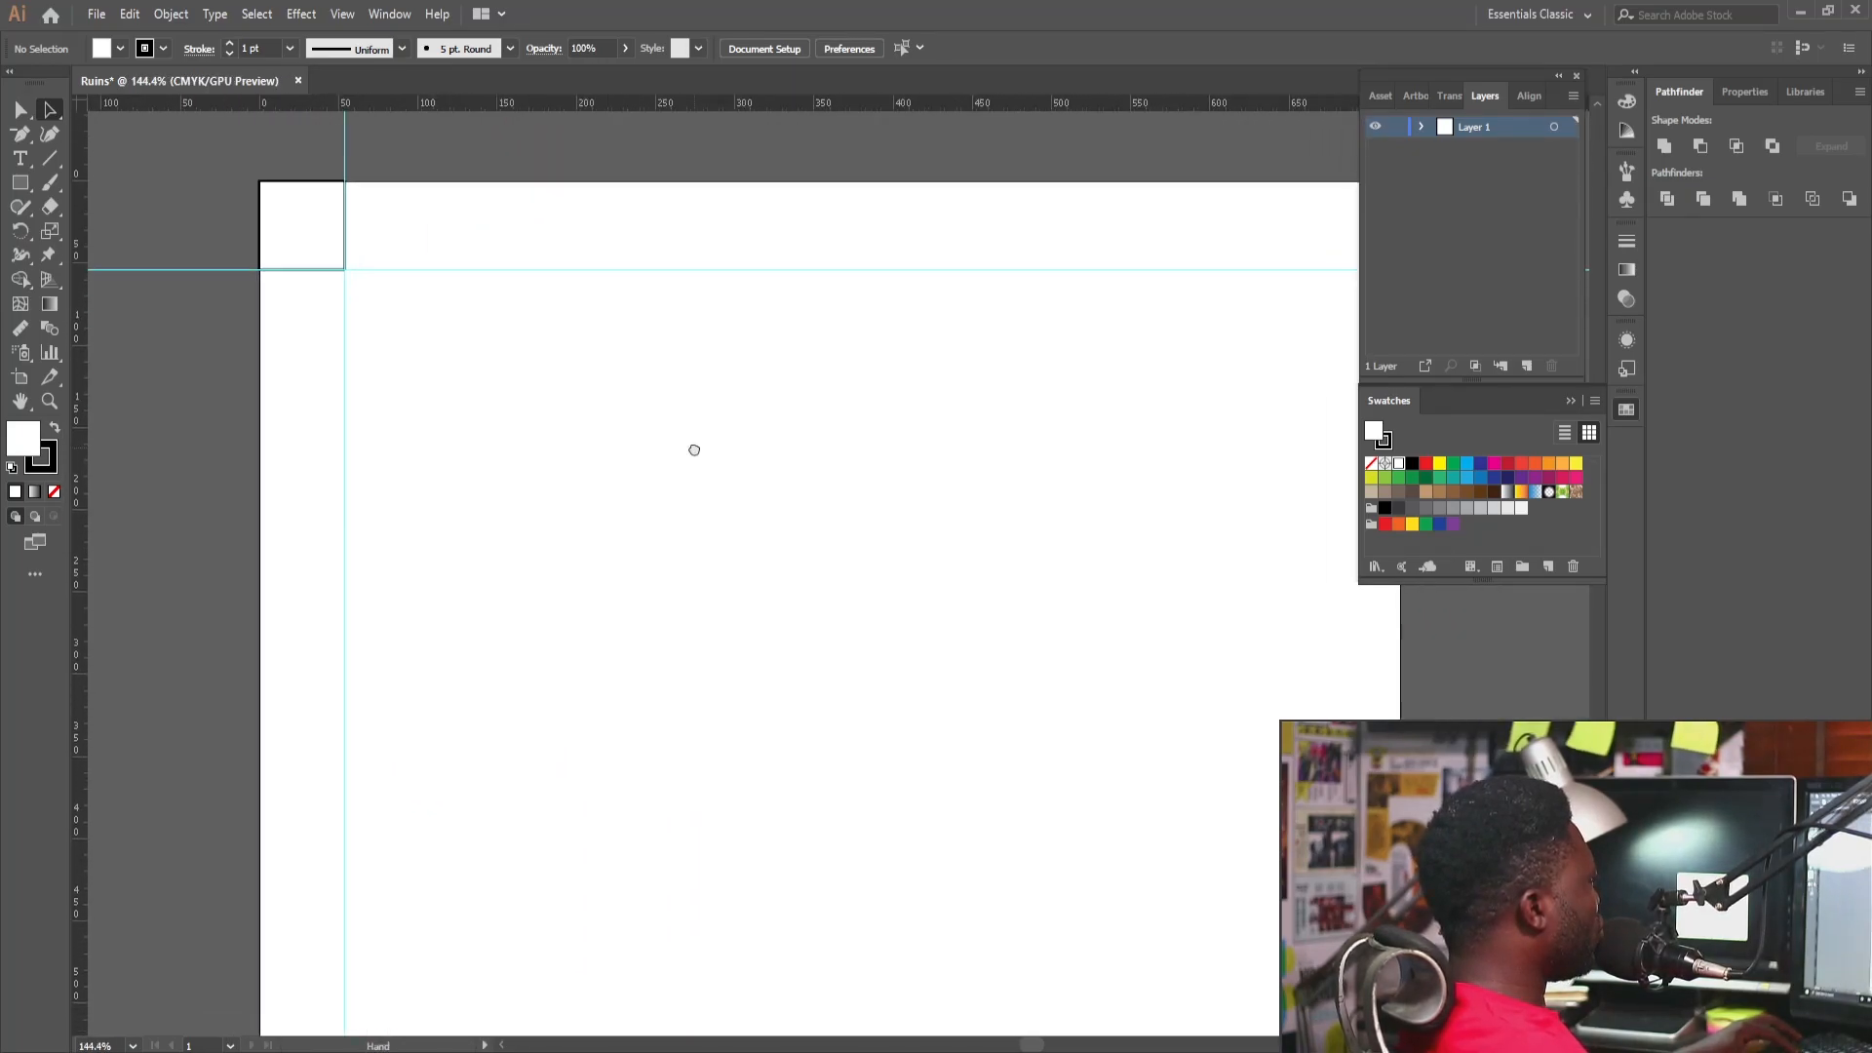
# Move the square into the artboard's lower-right corner so its outer edges align with the artboard.
pyautogui.moveTo(880, 379); pyautogui.dragTo(798, 414)
pyautogui.moveTo(950, 596); pyautogui.dragTo(785, 447)
pyautogui.moveTo(399, 168); pyautogui.dragTo(1007, 954)
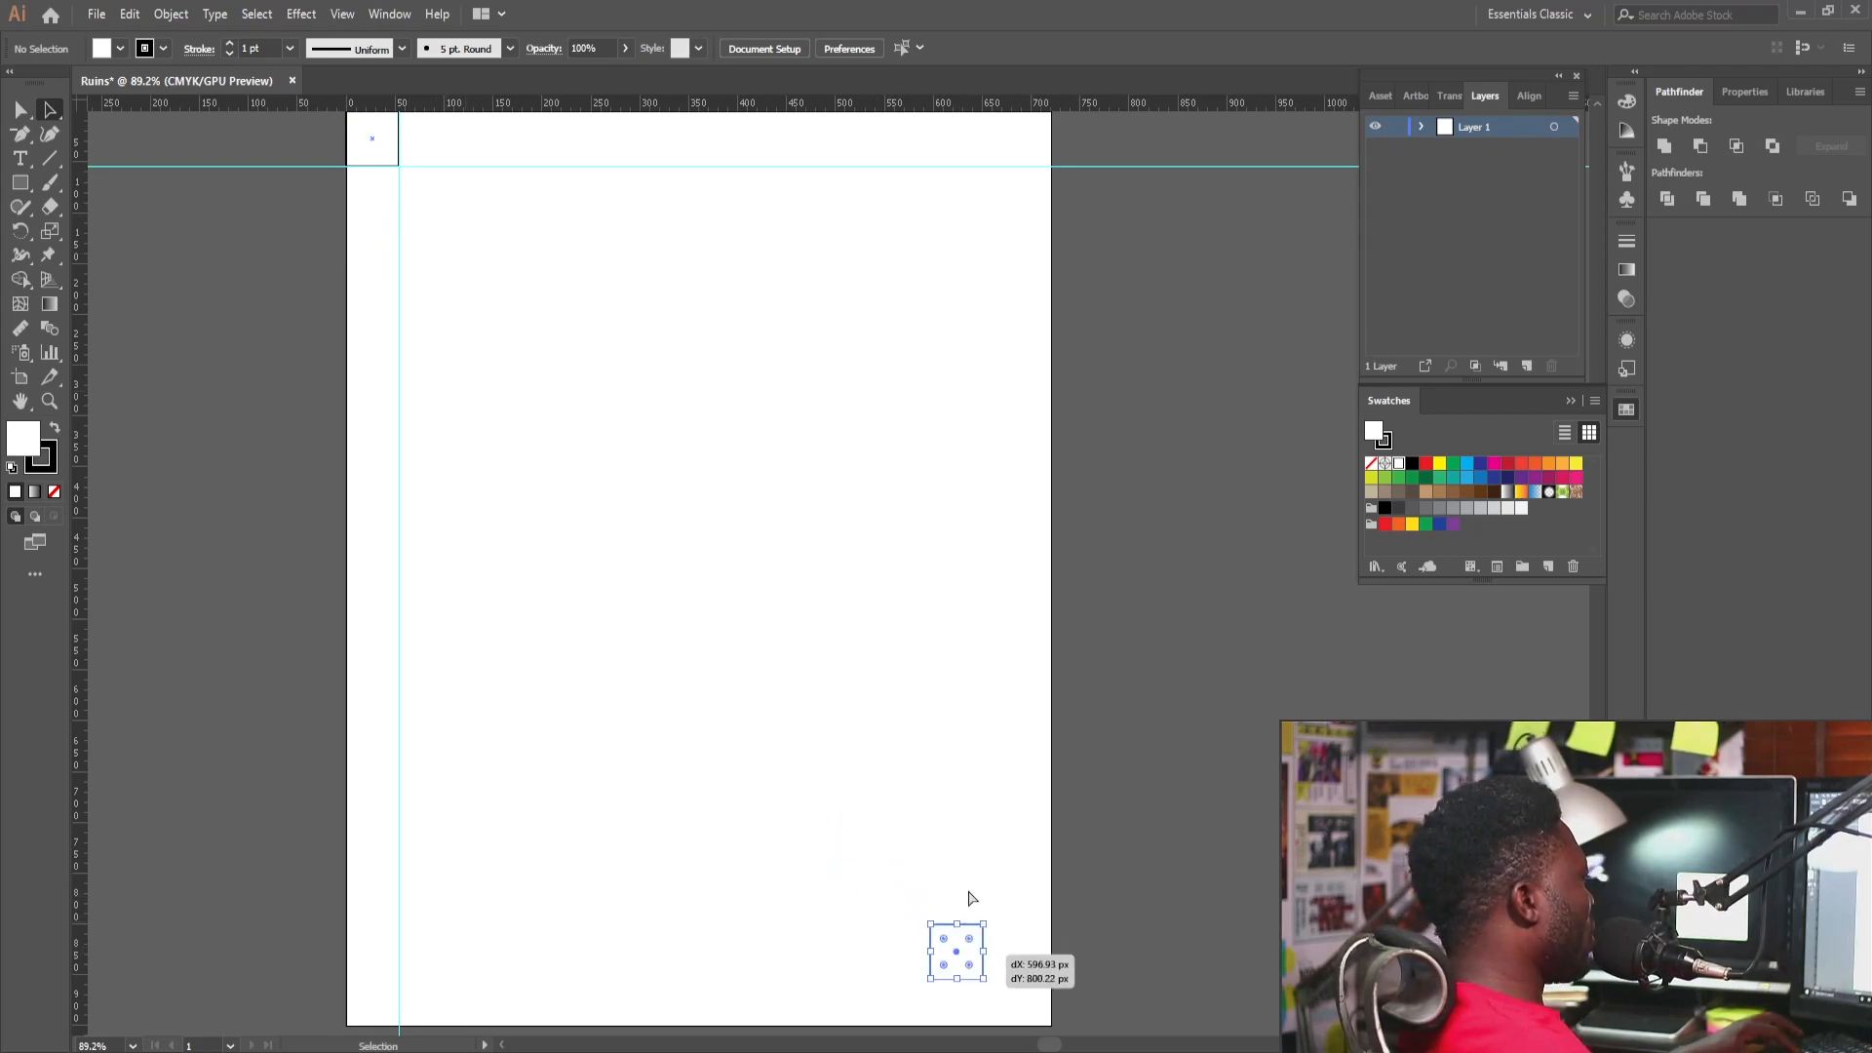
pyautogui.click(974, 898)
pyautogui.moveTo(781, 576); pyautogui.dragTo(938, 720)
pyautogui.moveTo(934, 714); pyautogui.dragTo(884, 724)
pyautogui.moveTo(642, 577); pyautogui.dragTo(866, 732)
# Add a horizontal and a vertical guide along the square's upper and left edges, and delete the square.
pyautogui.moveTo(86, 795); pyautogui.dragTo(780, 780)
pyautogui.moveTo(953, 103); pyautogui.dragTo(933, 641)
pyautogui.scroll(-6, 702, 544)
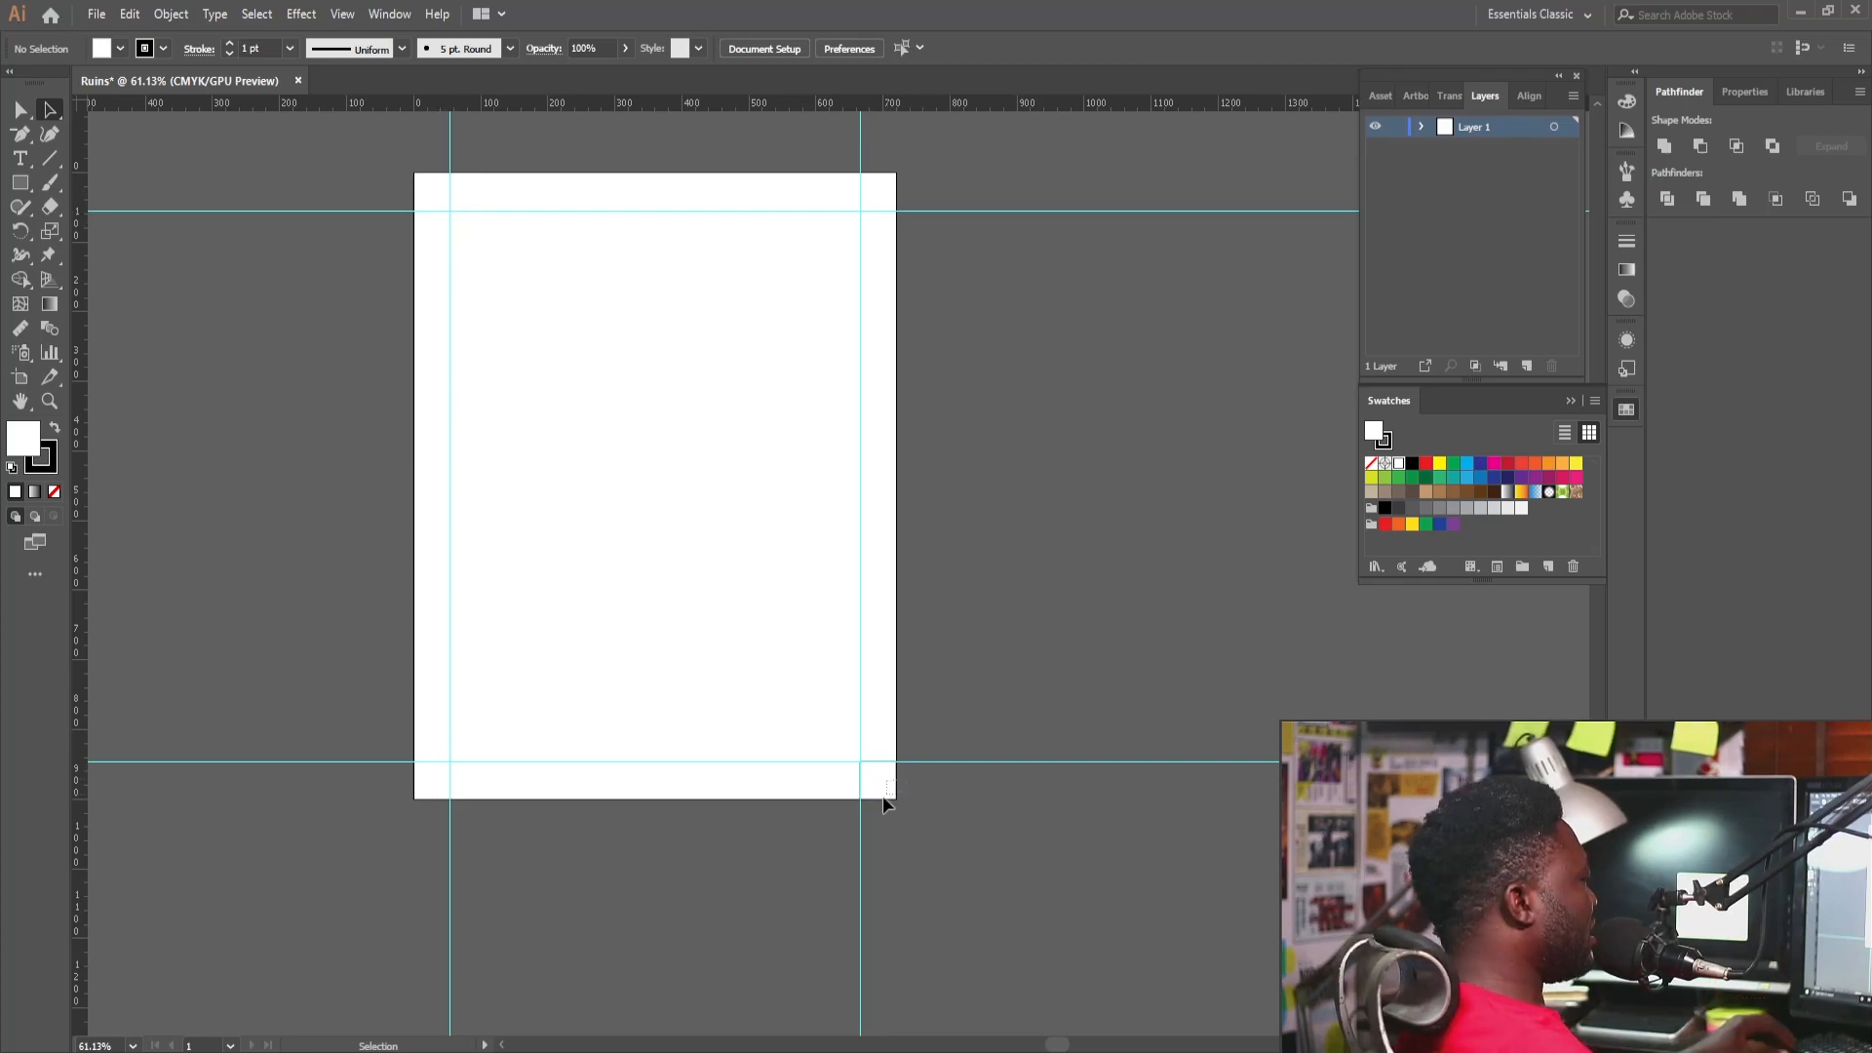
pyautogui.moveTo(884, 797); pyautogui.dragTo(881, 797)
pyautogui.click(707, 301)
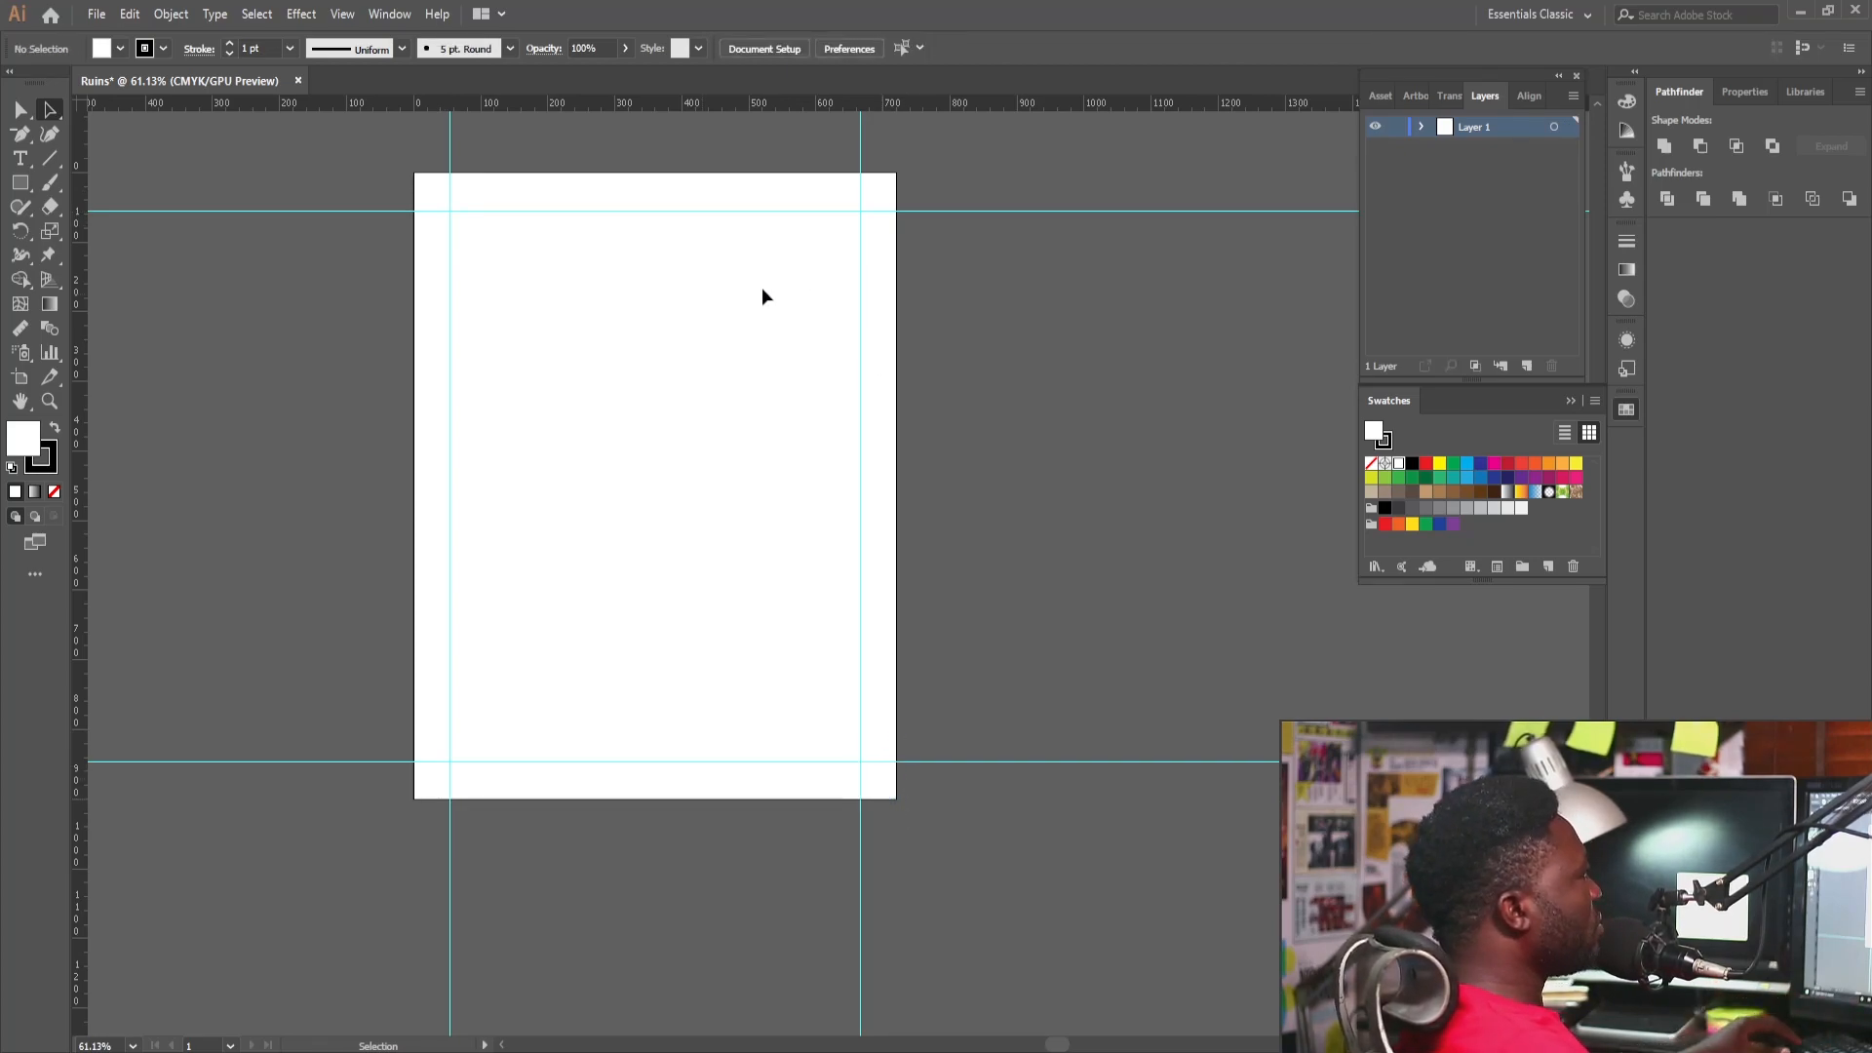
# Rename the layer holding the guides to Grid and lock it.
pyautogui.click(1377, 128)
pyautogui.click(1377, 128)
pyautogui.doubleClick(1476, 126)
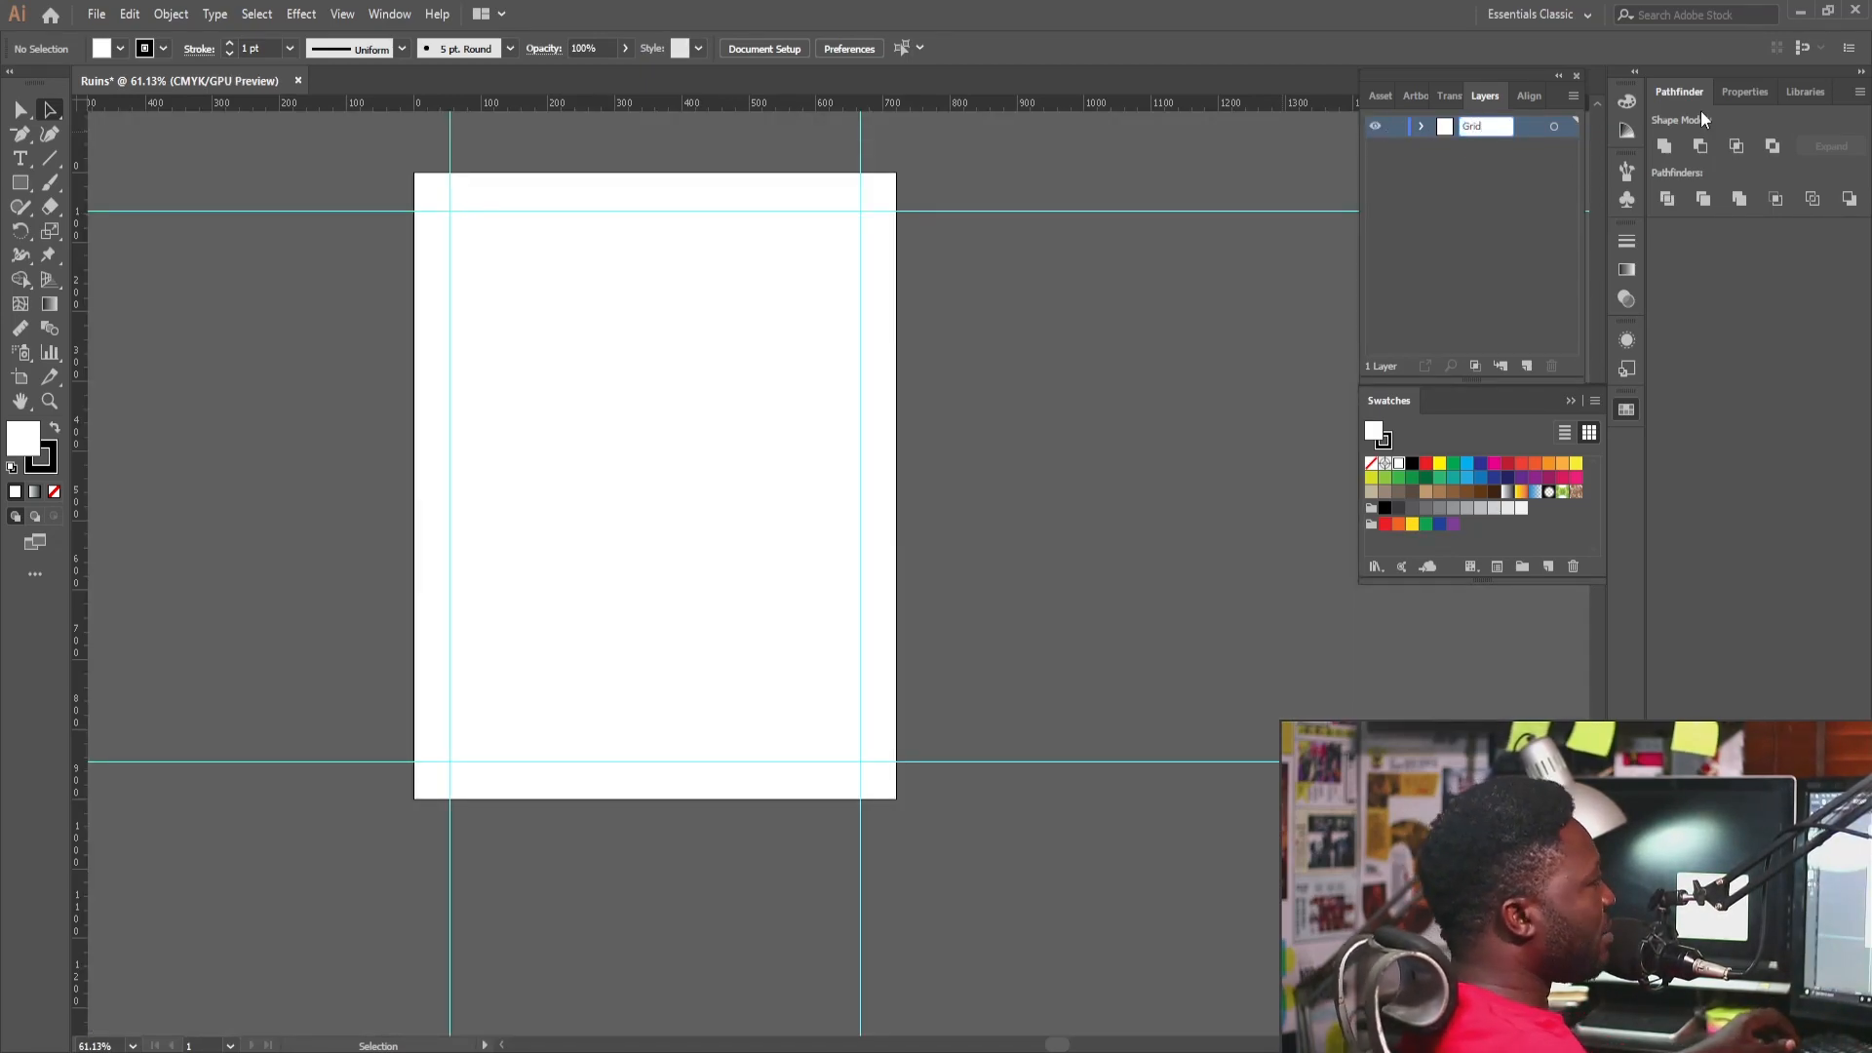
pyautogui.press('Return')
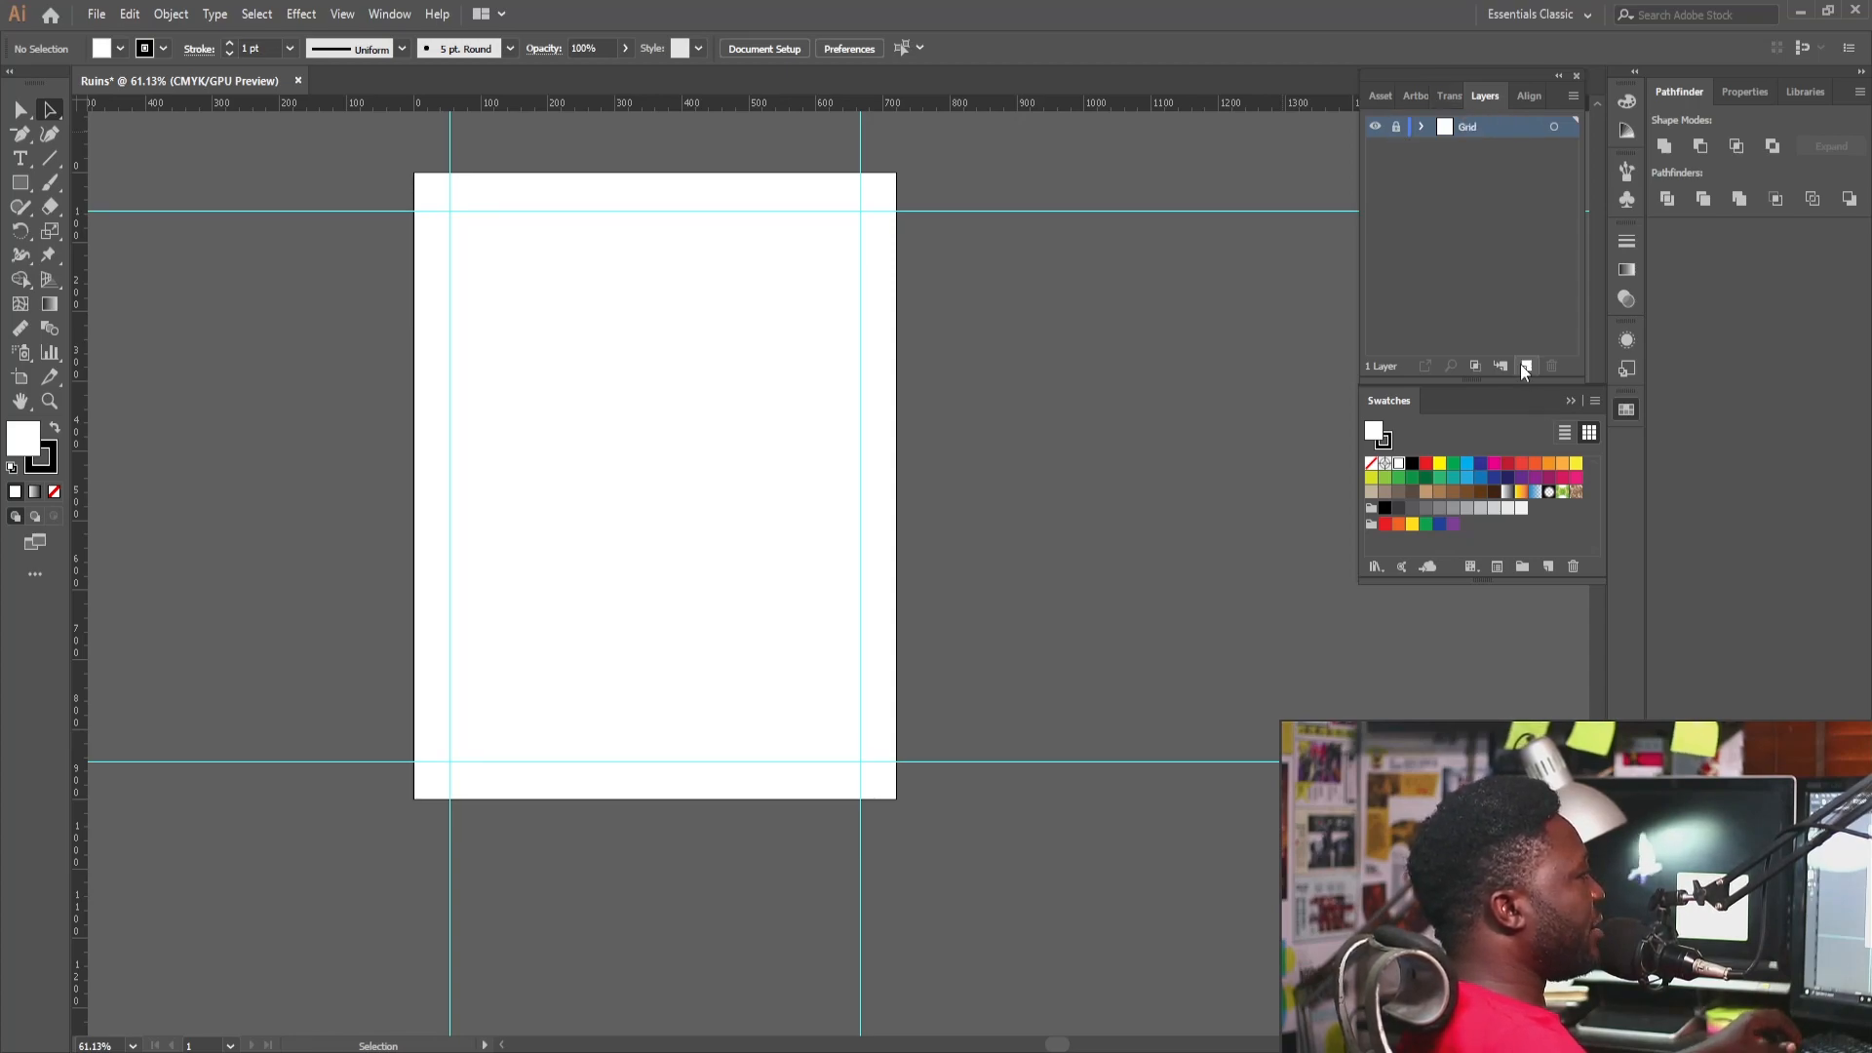
# Add a new layer above Grid and name it Text.
pyautogui.click(1519, 365)
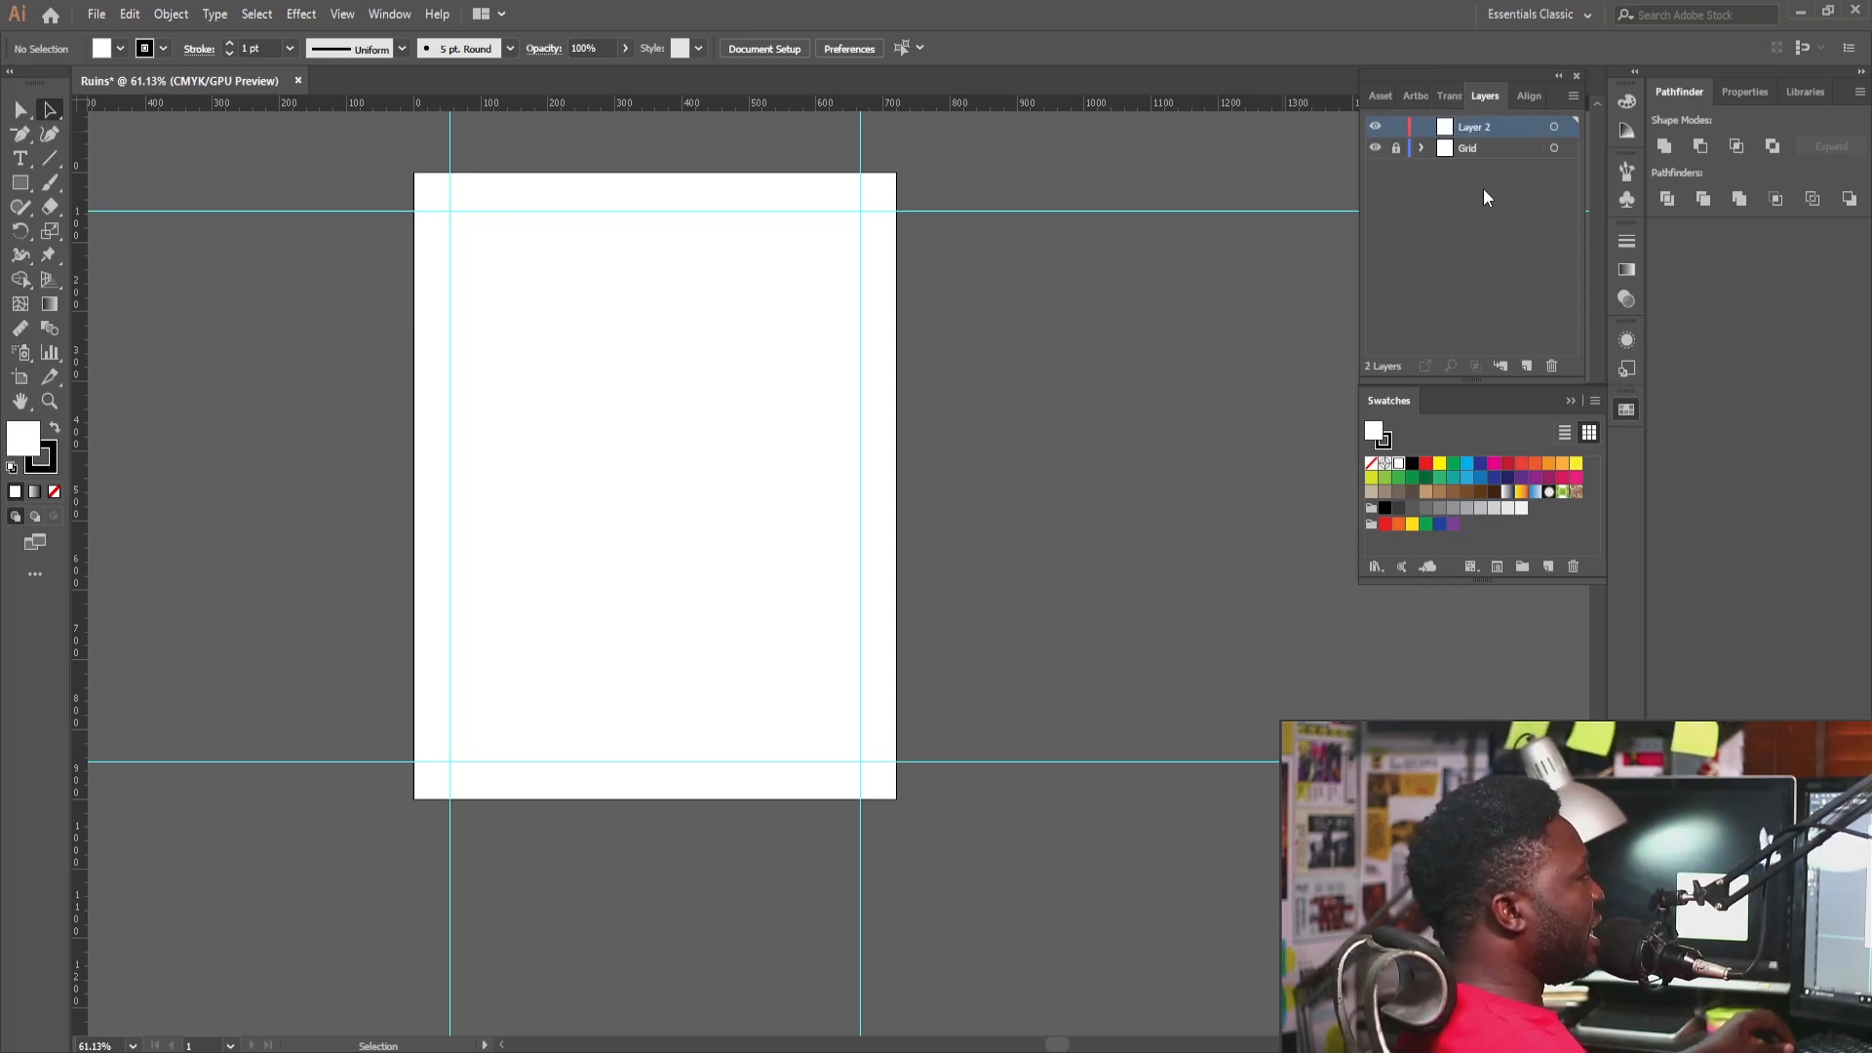
pyautogui.doubleClick(1476, 125)
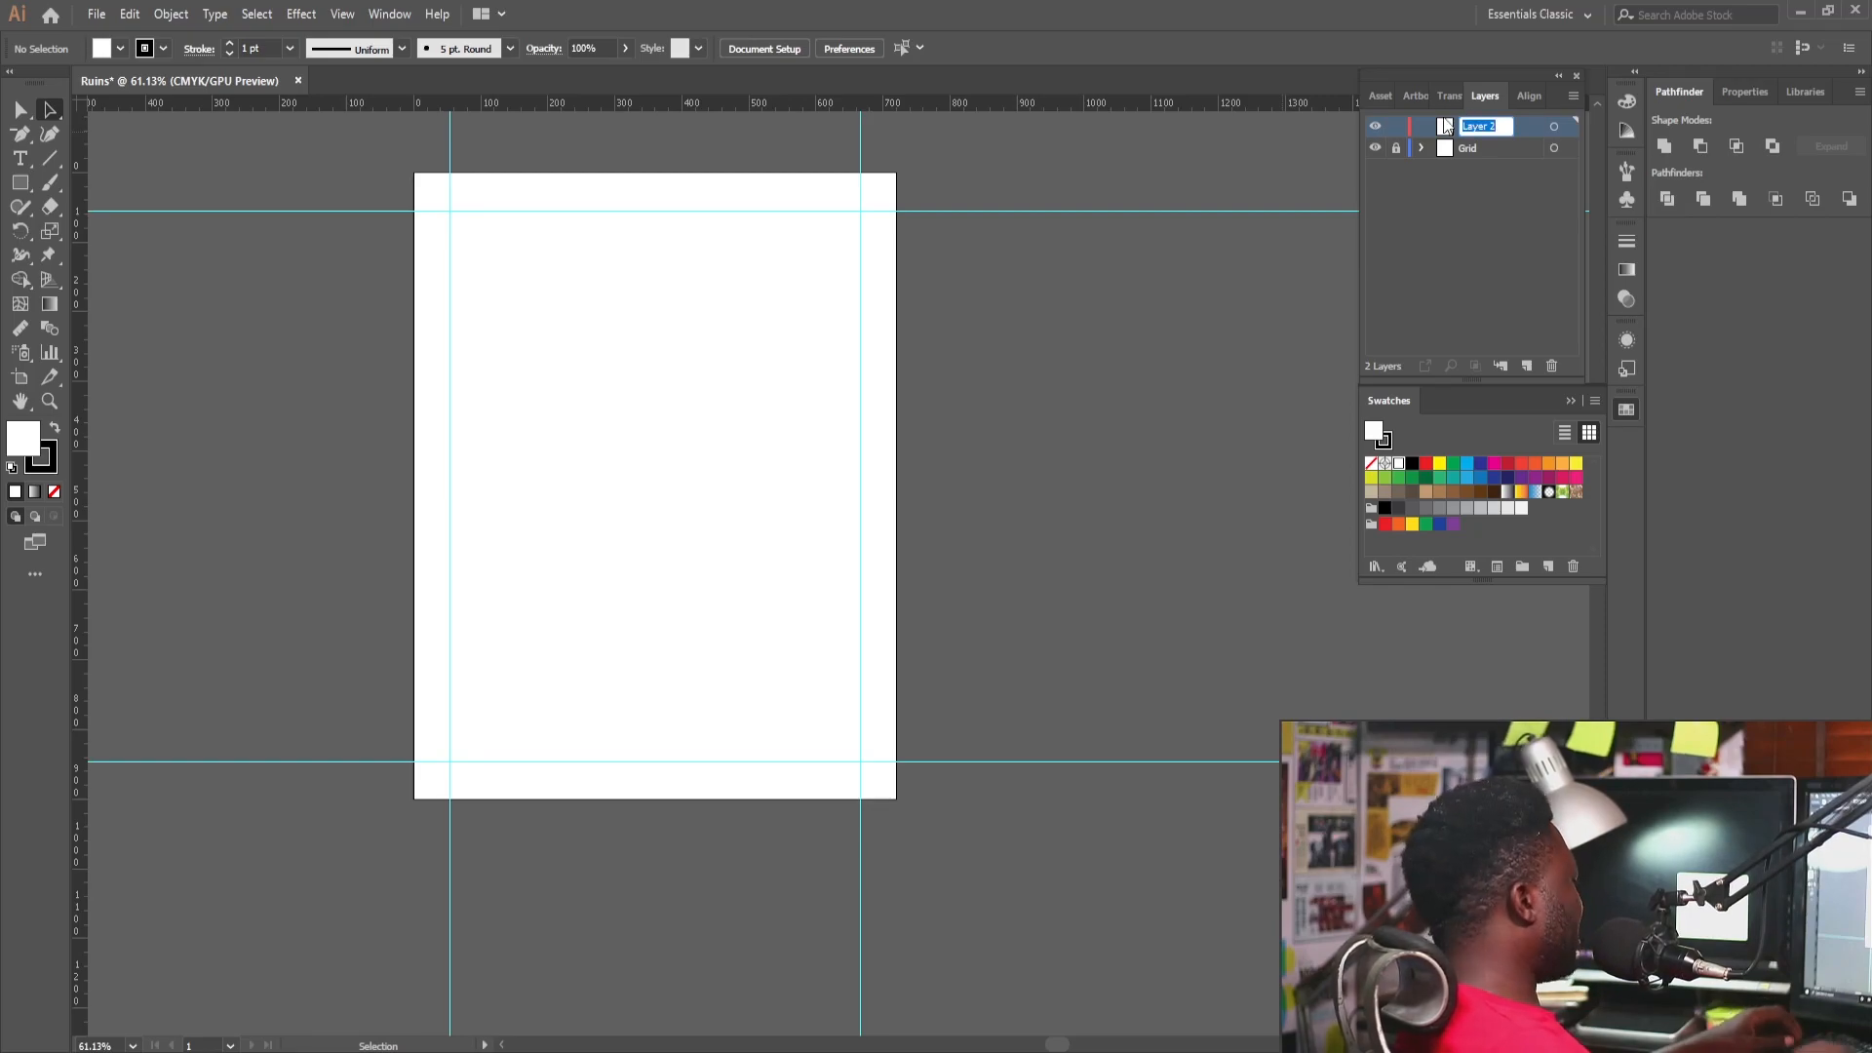
pyautogui.write('Text')
pyautogui.press('Return')
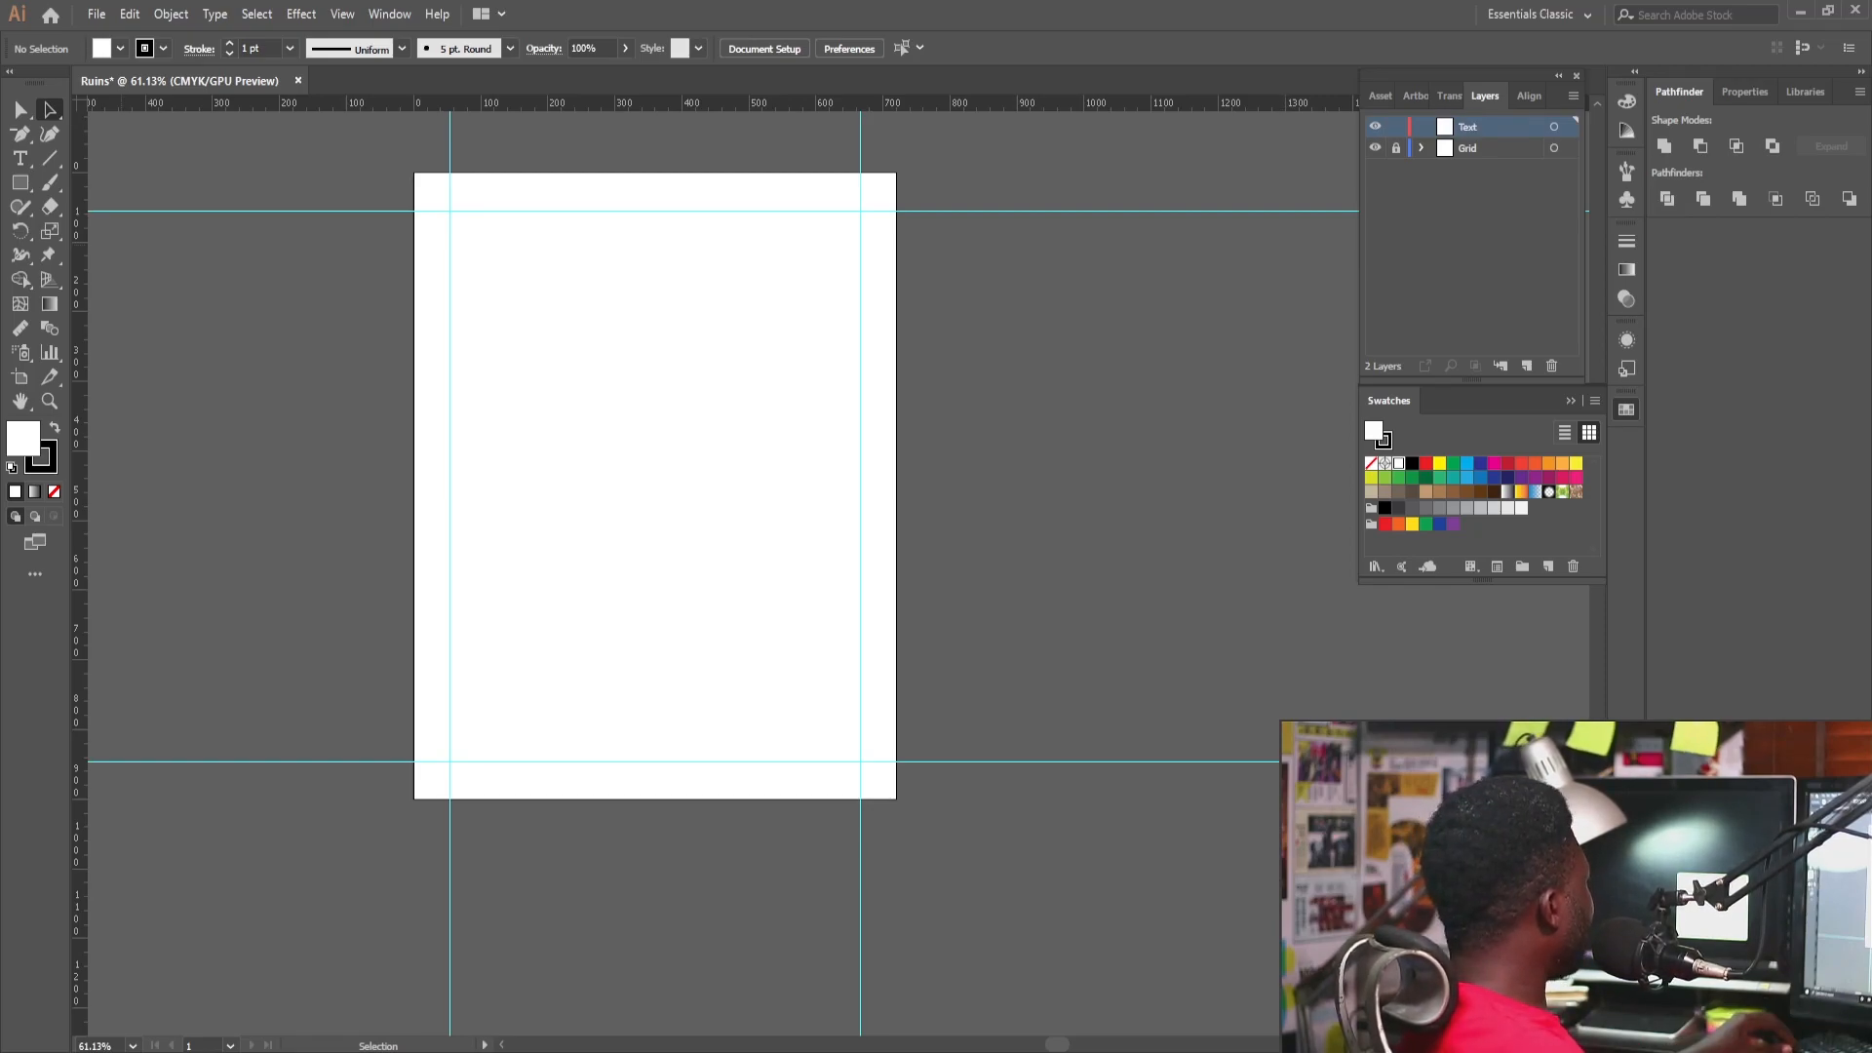
# Add the point text "Building From The" on the Text layer and set its font to Bebas Neue Bold.
pyautogui.press('t')
pyautogui.click(486, 353)
pyautogui.write('Building From The')
pyautogui.hotkey('ctrl', 'a')
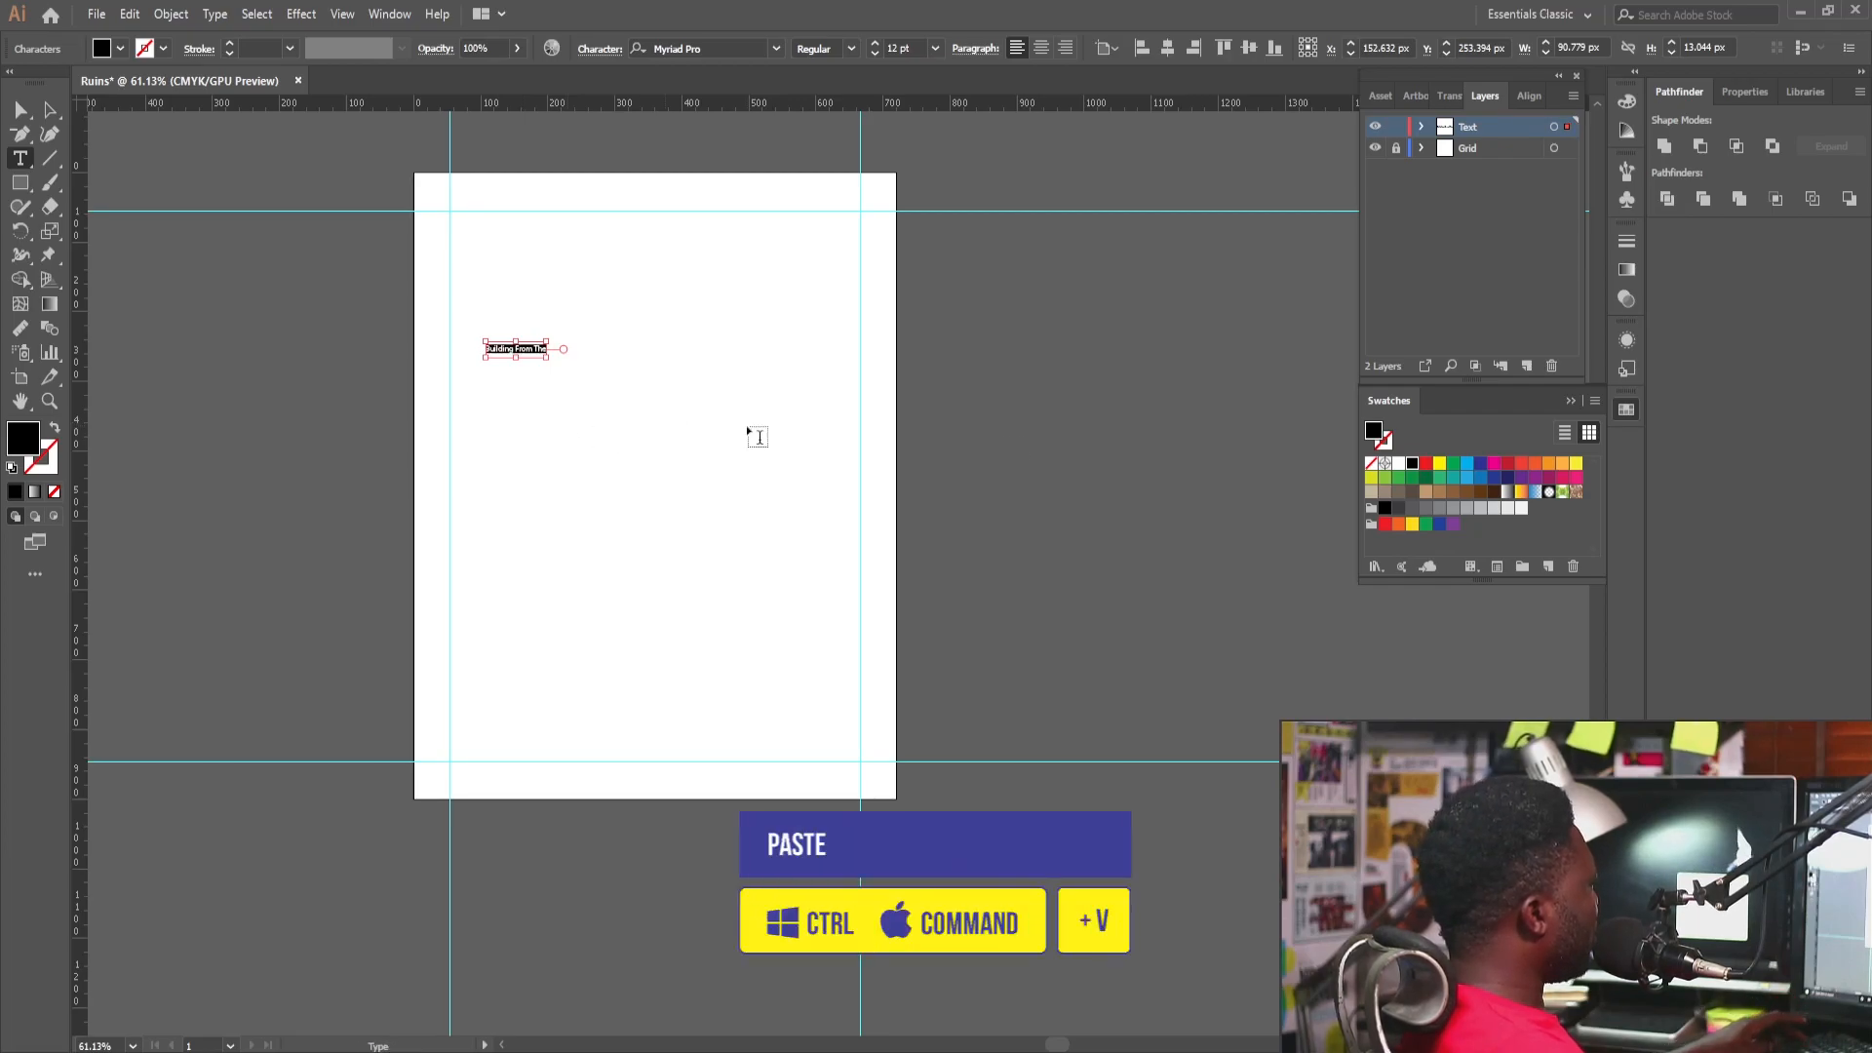
pyautogui.click(712, 49)
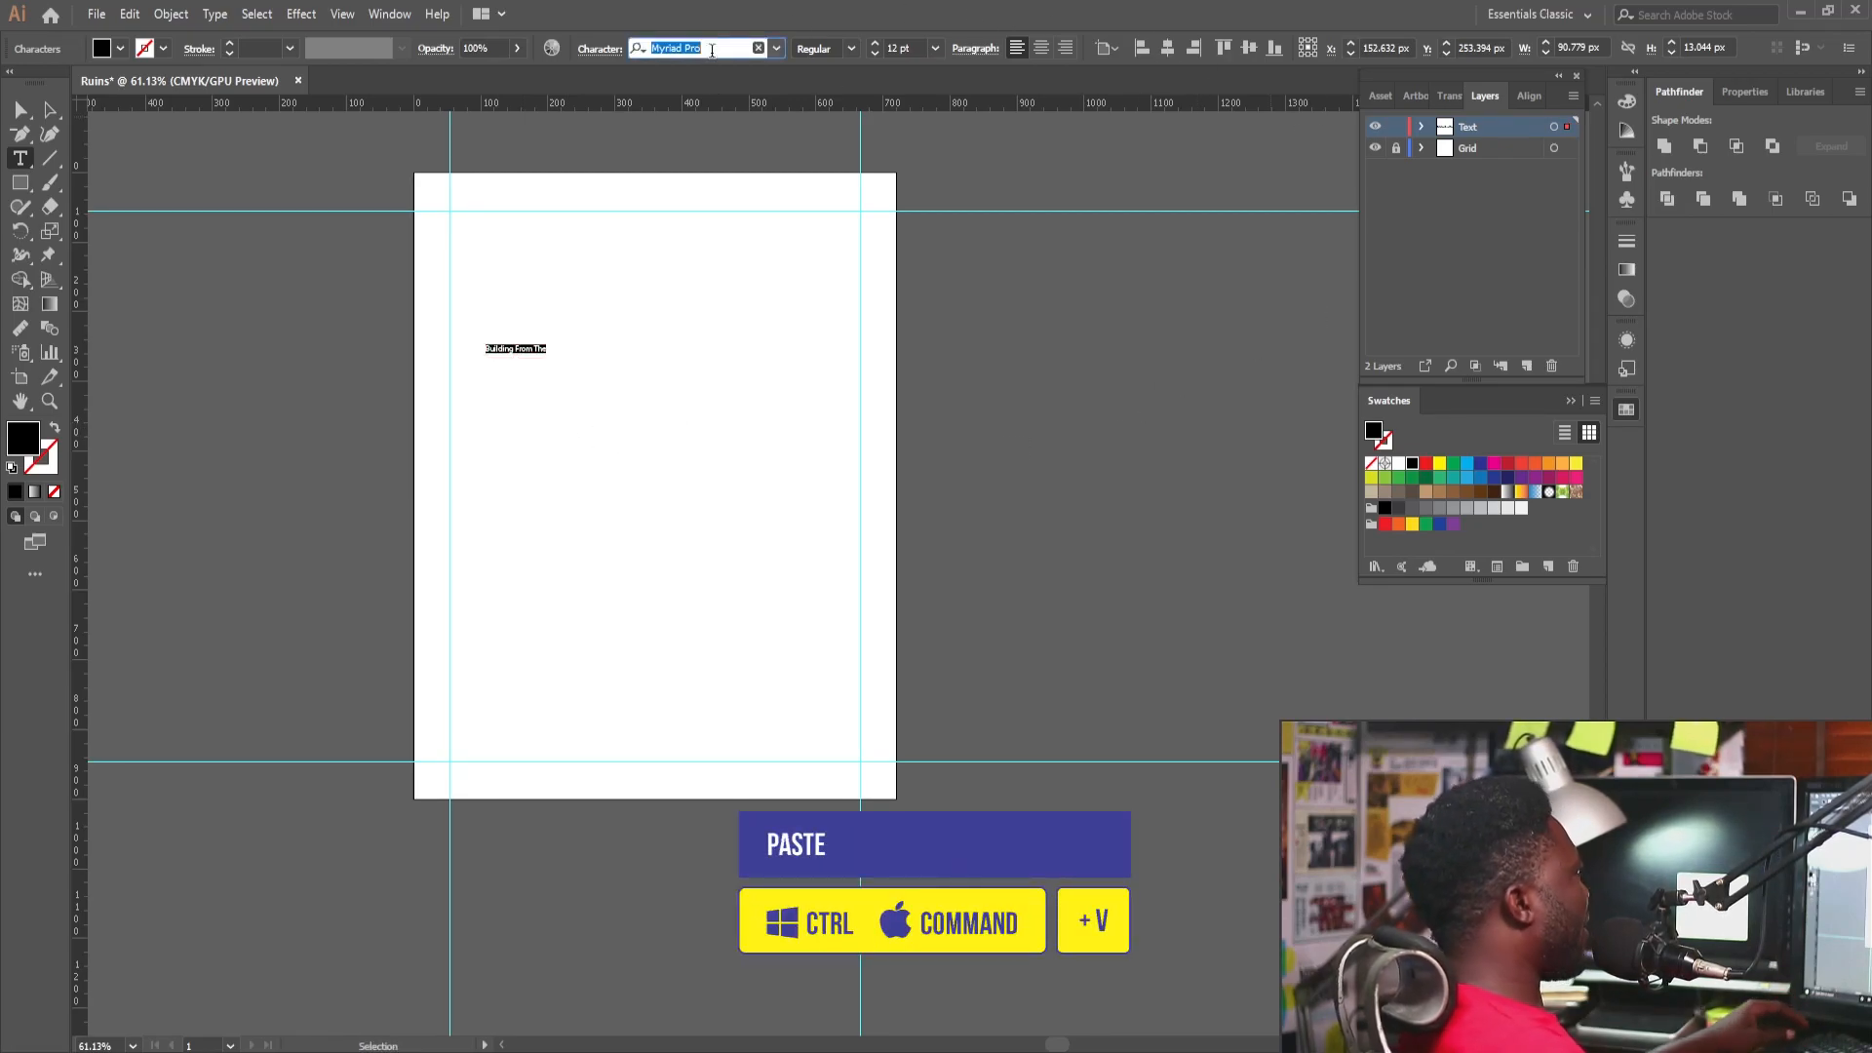
pyautogui.write('beb')
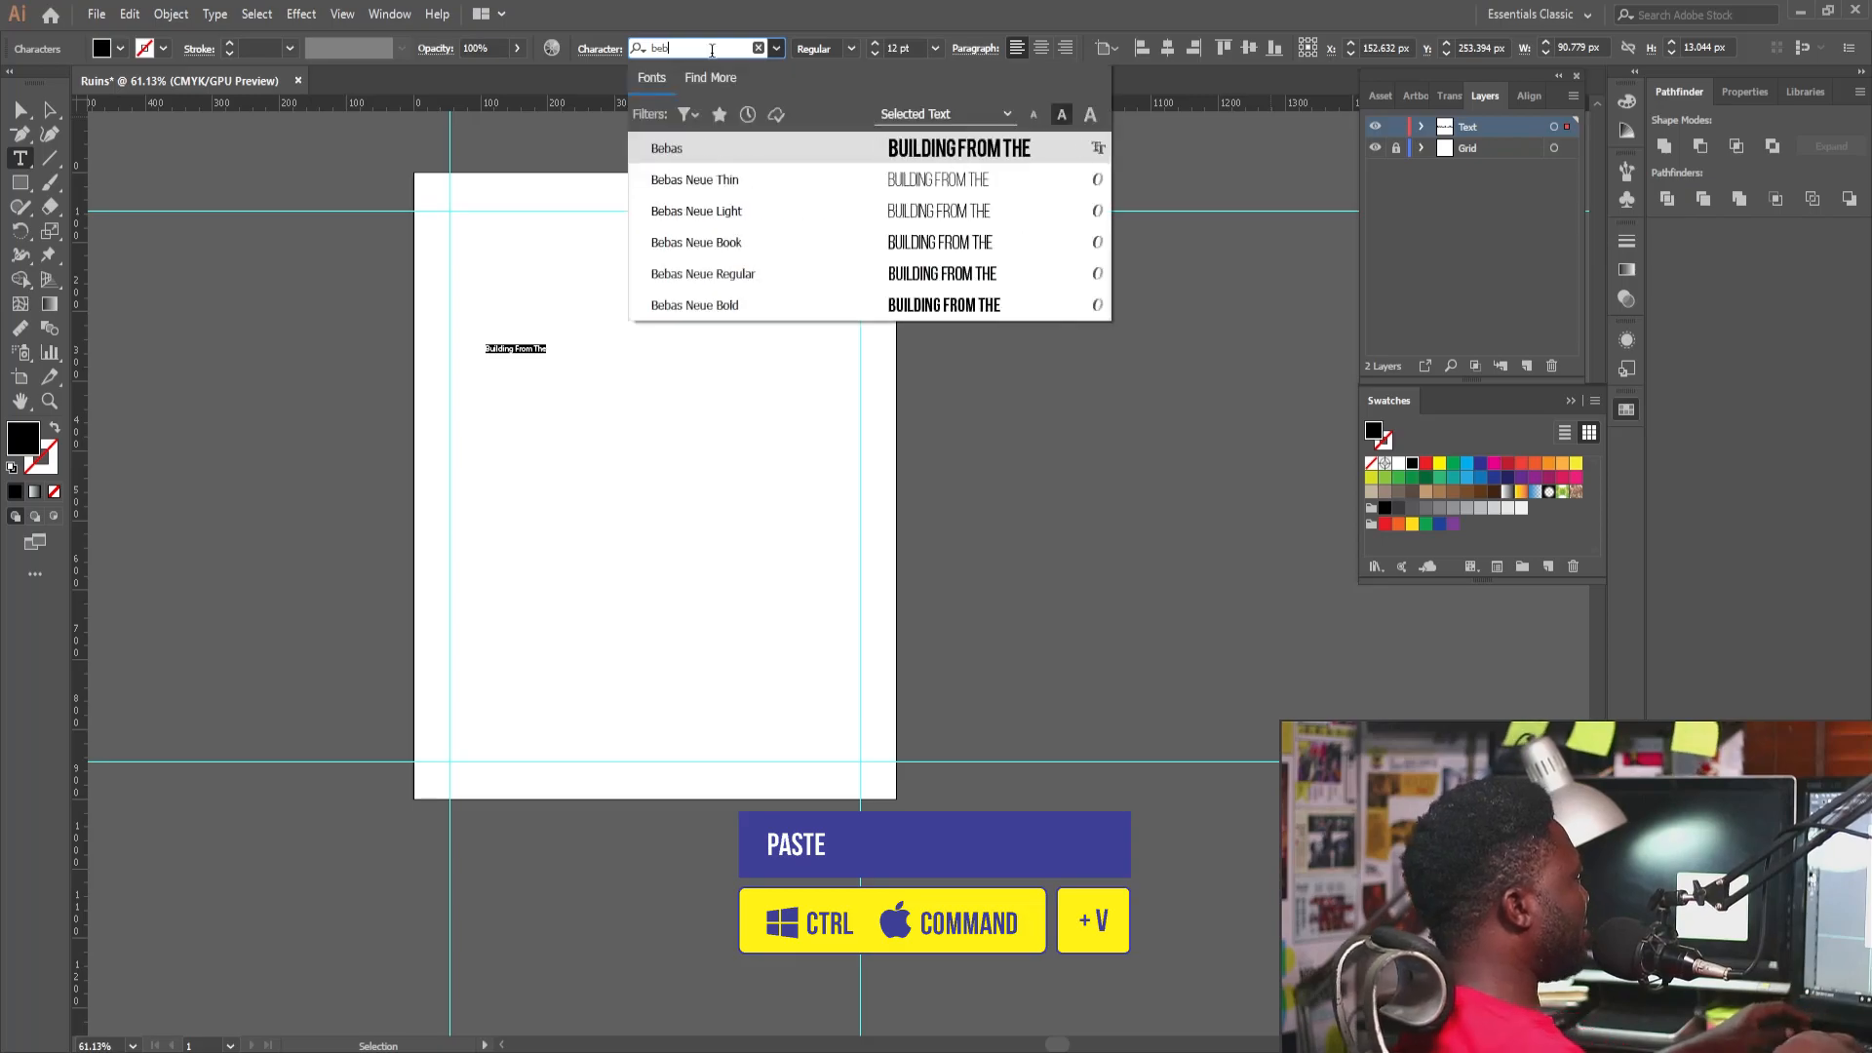
pyautogui.click(955, 305)
# Scale the headline to about 225 pt and position it at the upper-left margin guides so BUILDING spans the margins.
pyautogui.click(20, 109)
pyautogui.click(536, 349)
pyautogui.moveTo(535, 357); pyautogui.dragTo(1170, 948)
pyautogui.moveTo(627, 487); pyautogui.dragTo(582, 201)
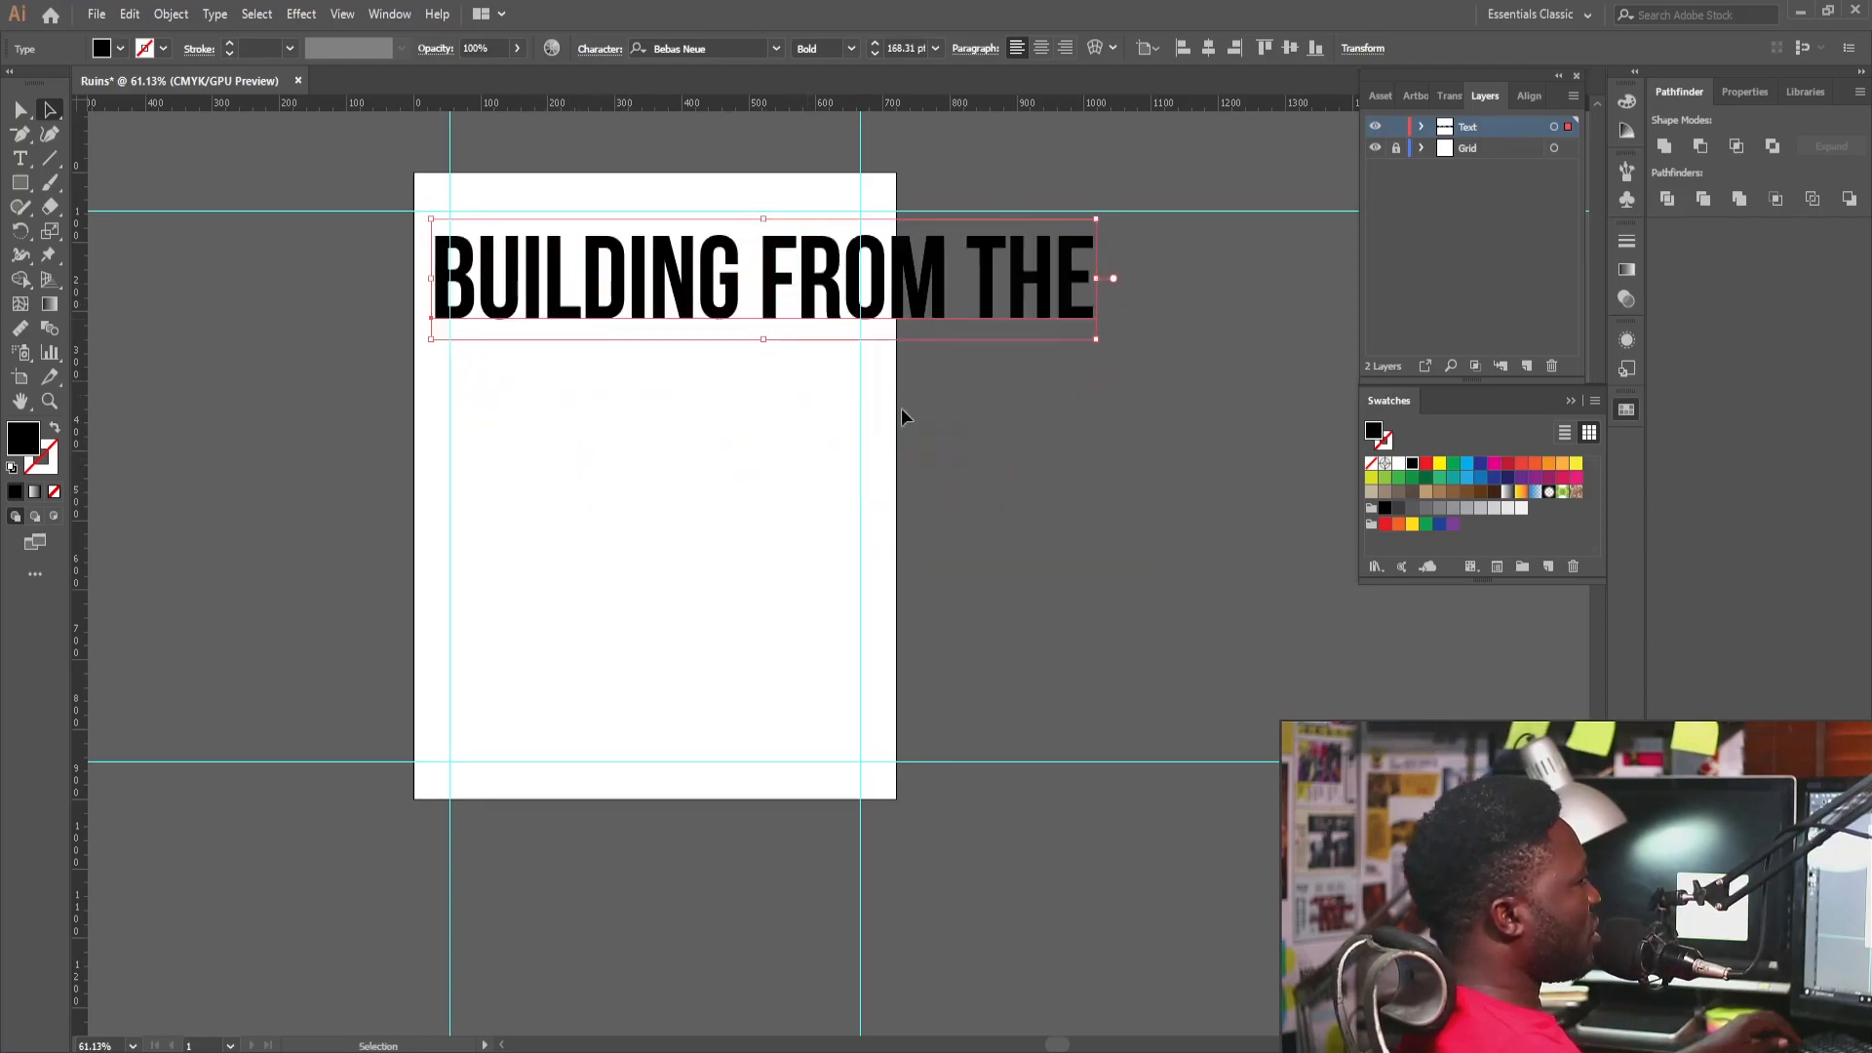
pyautogui.moveTo(1096, 335); pyautogui.dragTo(1174, 422)
pyautogui.moveTo(524, 308); pyautogui.dragTo(544, 271)
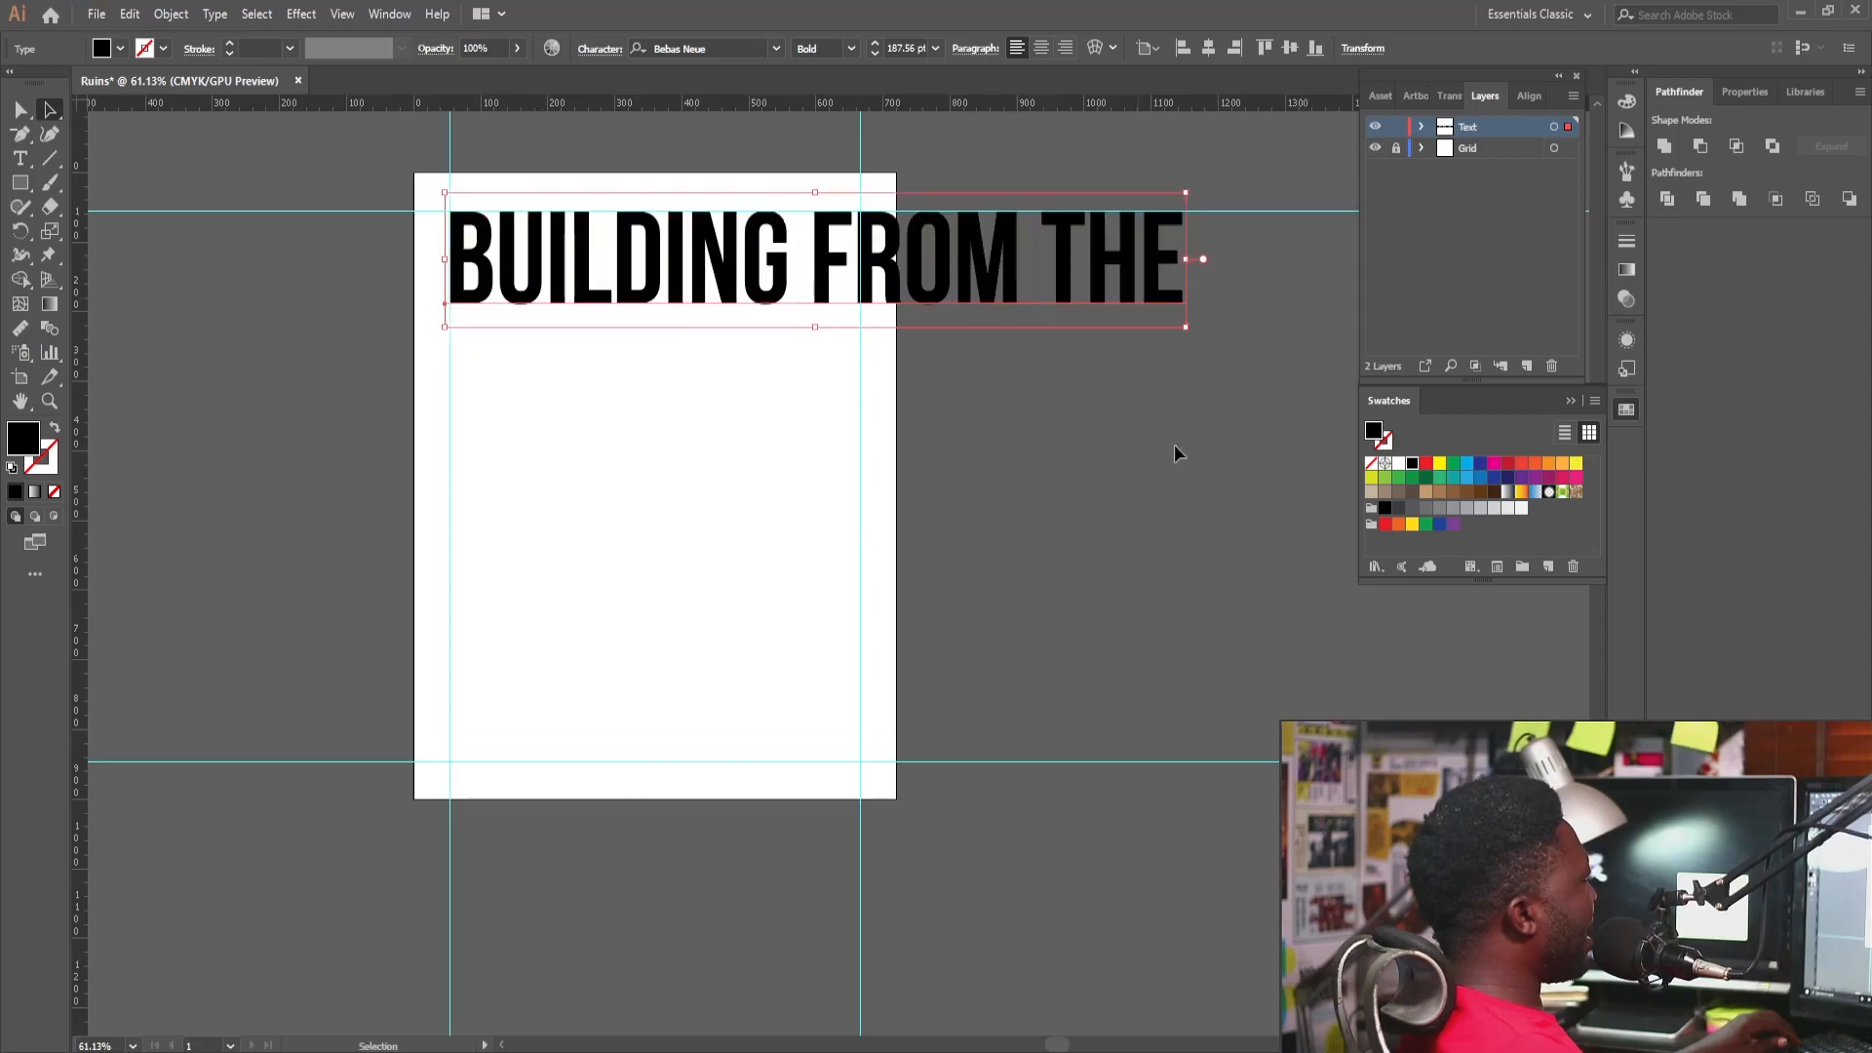
pyautogui.moveTo(1194, 327); pyautogui.dragTo(1337, 481)
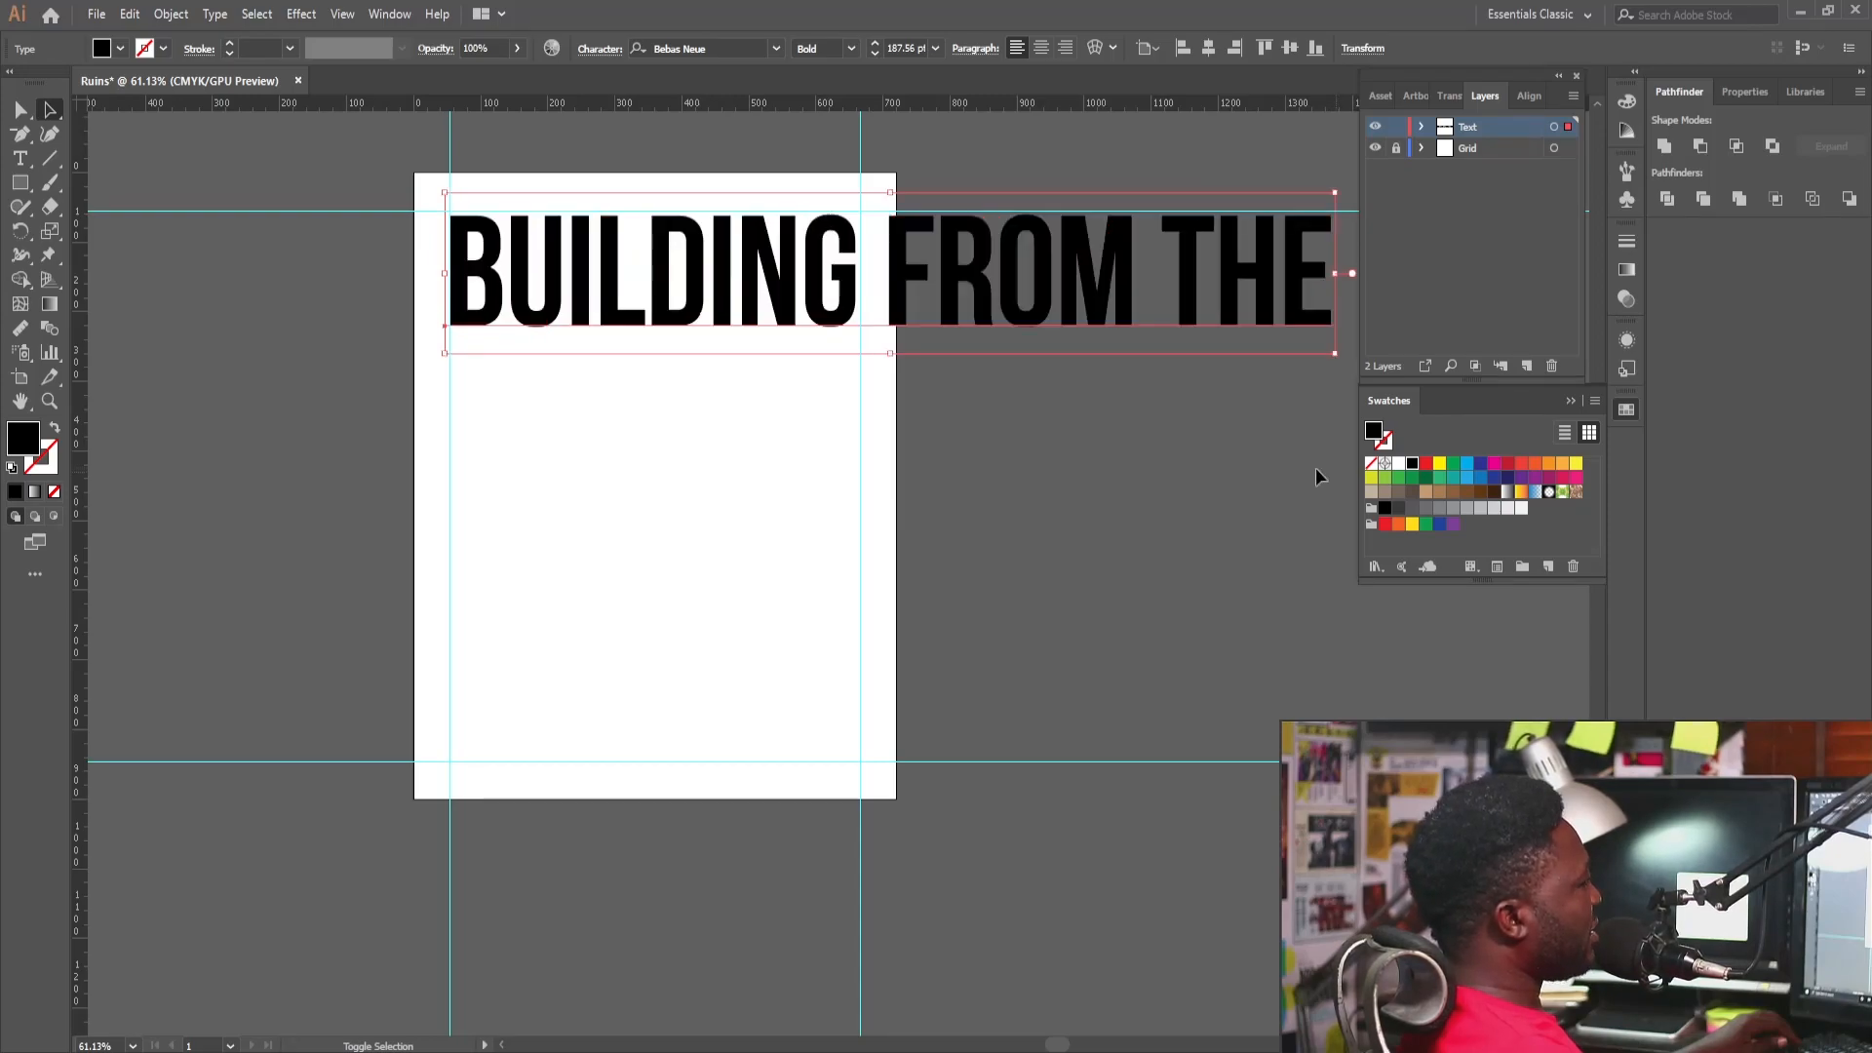
# Break the headline into three lines: BUILDING, FROM and THE, removing the spaces between the words.
pyautogui.press('t')
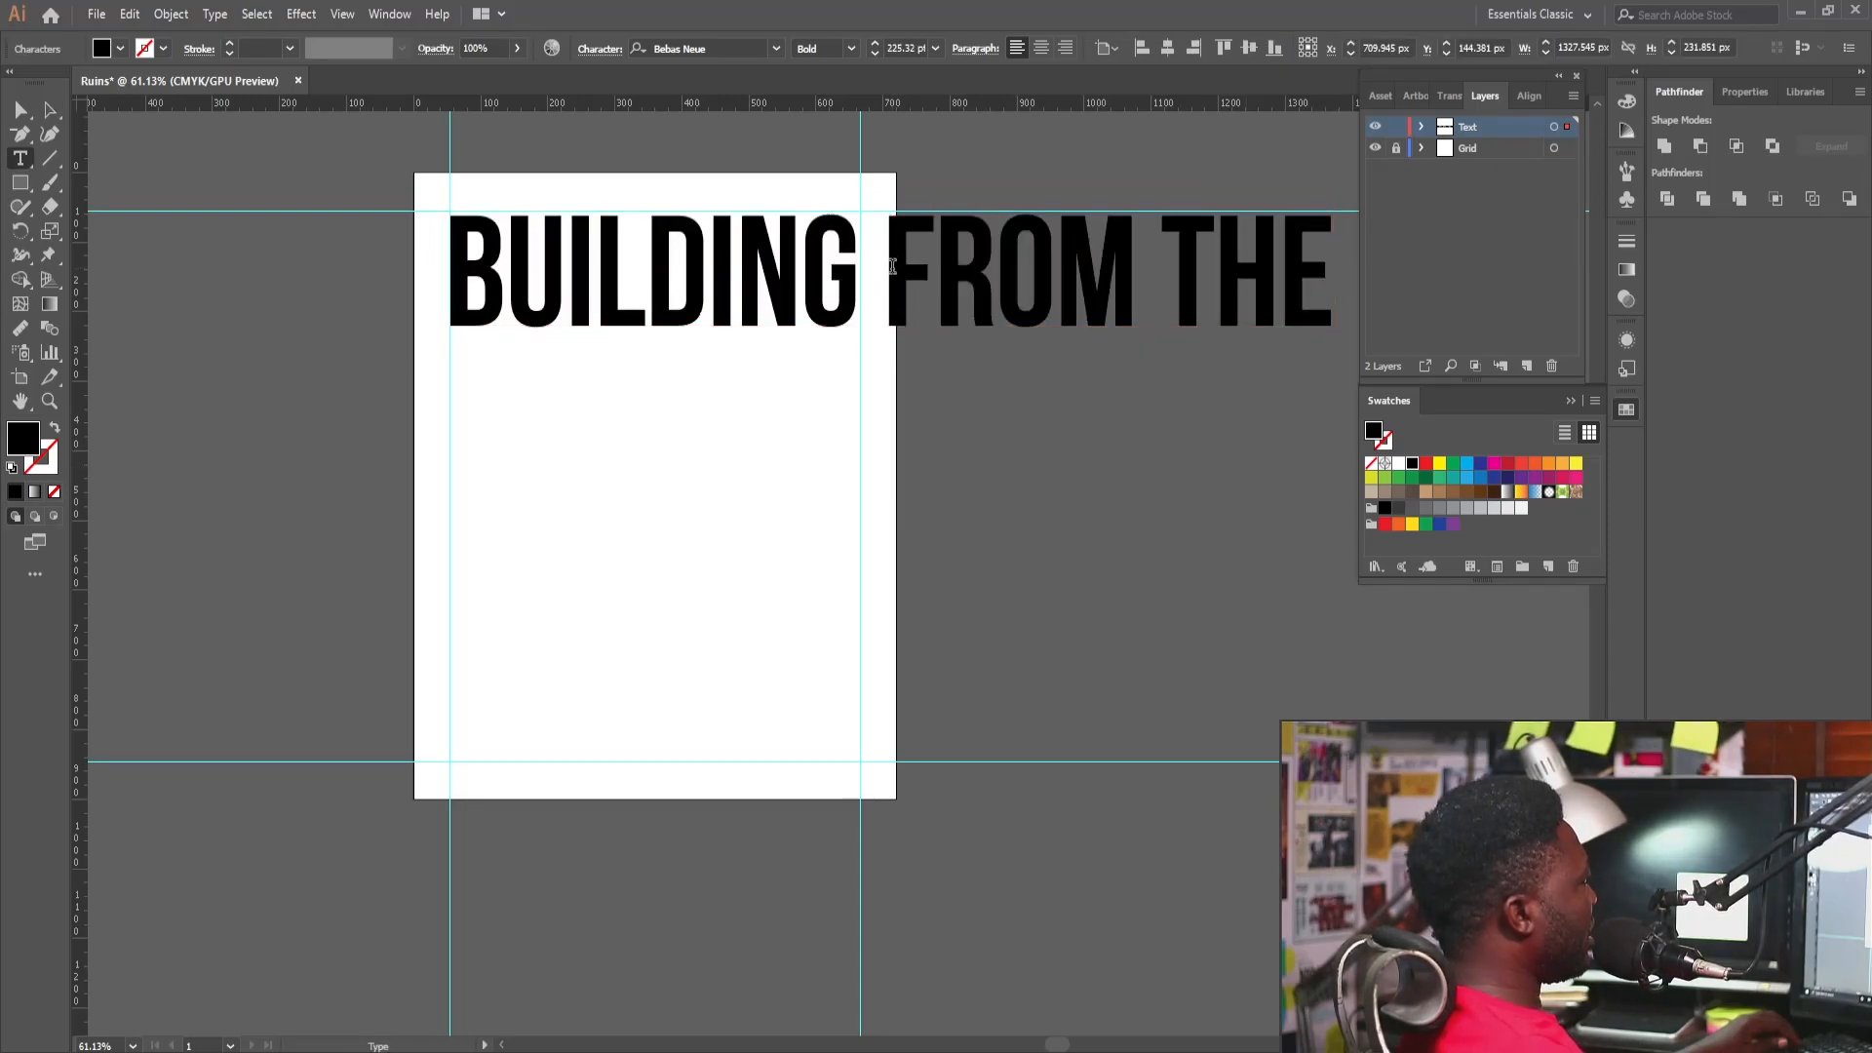
pyautogui.click(892, 265)
pyautogui.press('BackSpace')
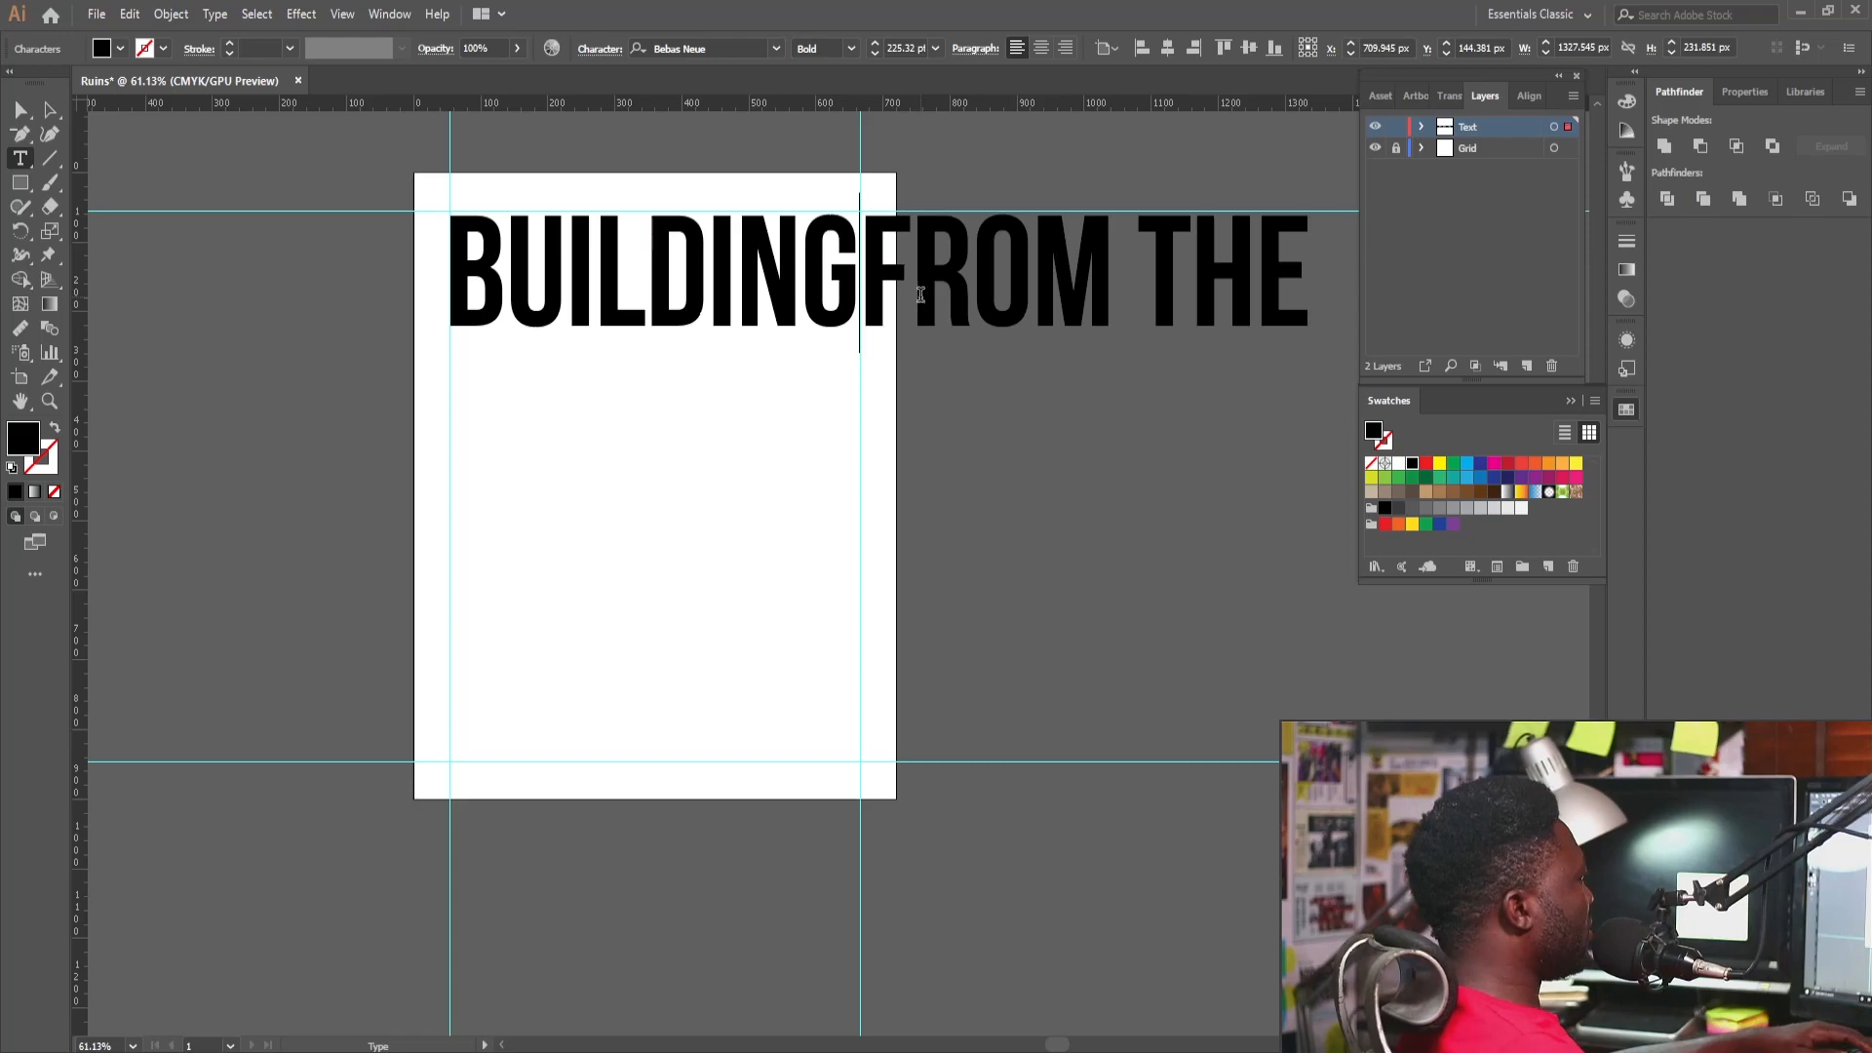
pyautogui.press('Return')
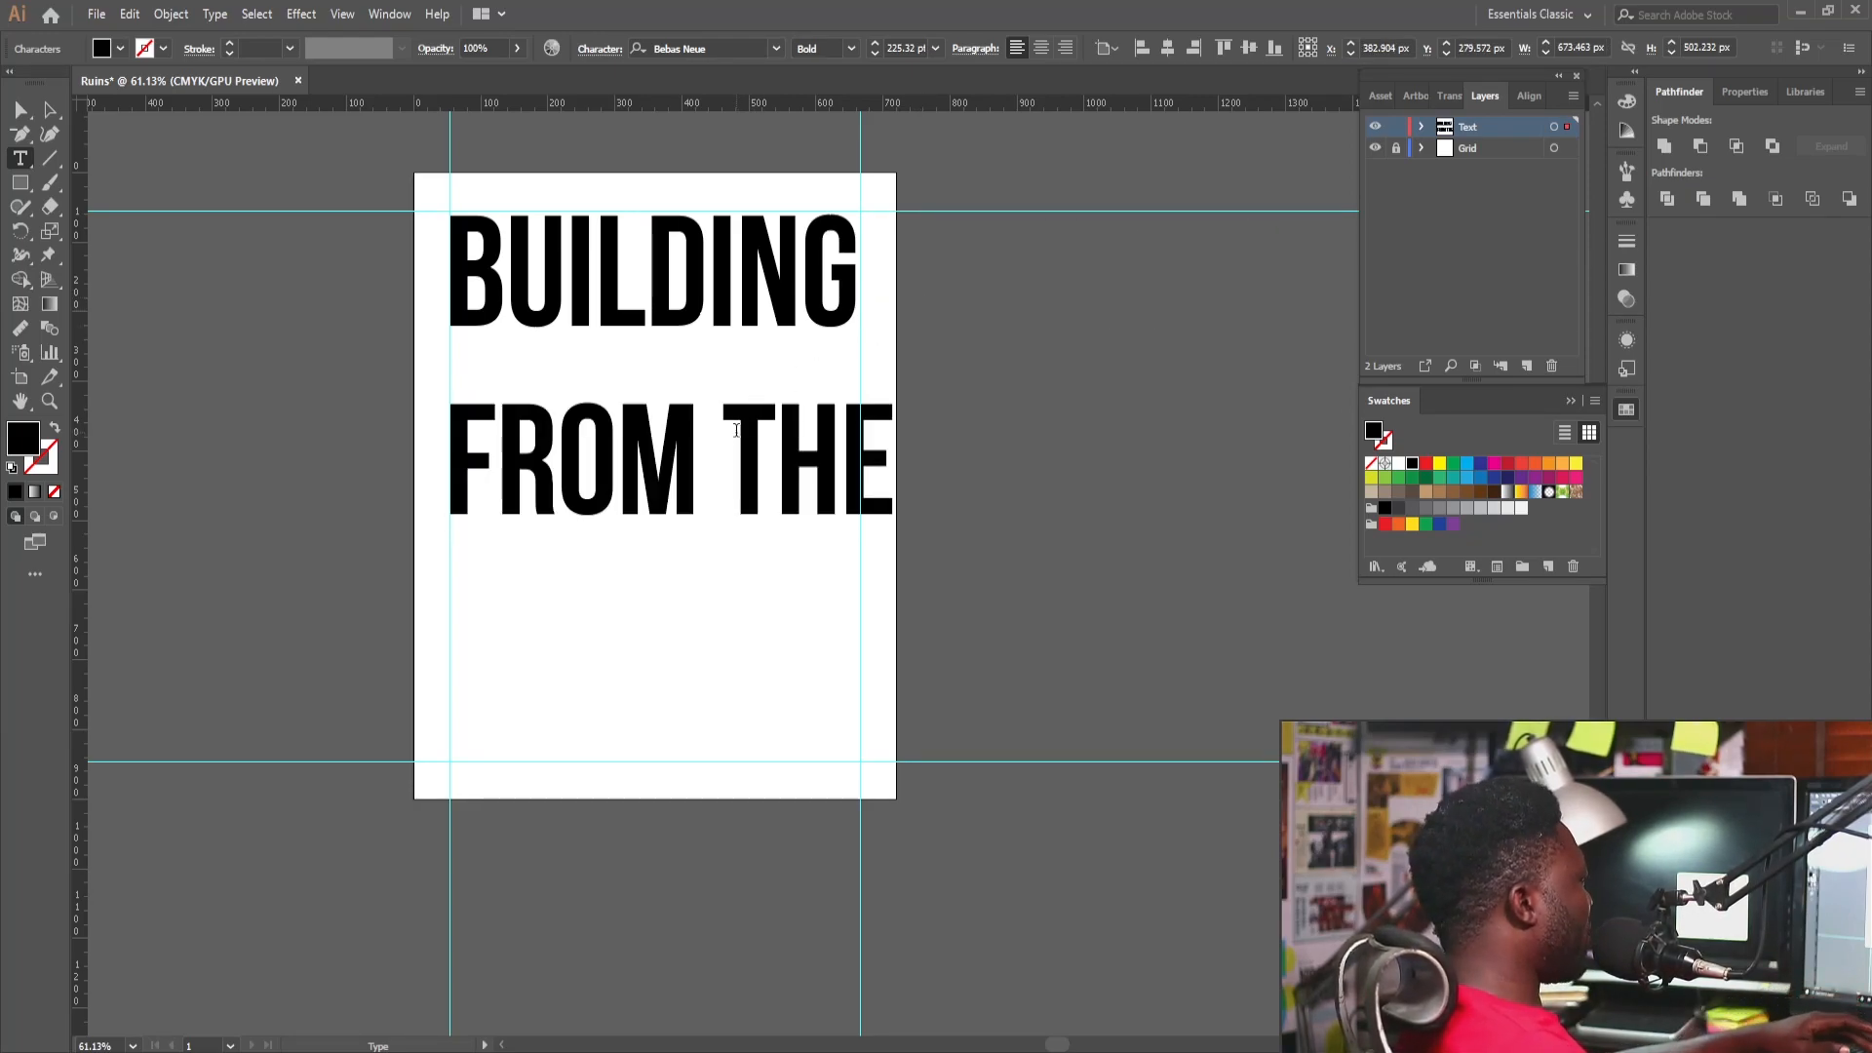
pyautogui.click(730, 417)
pyautogui.press('BackSpace')
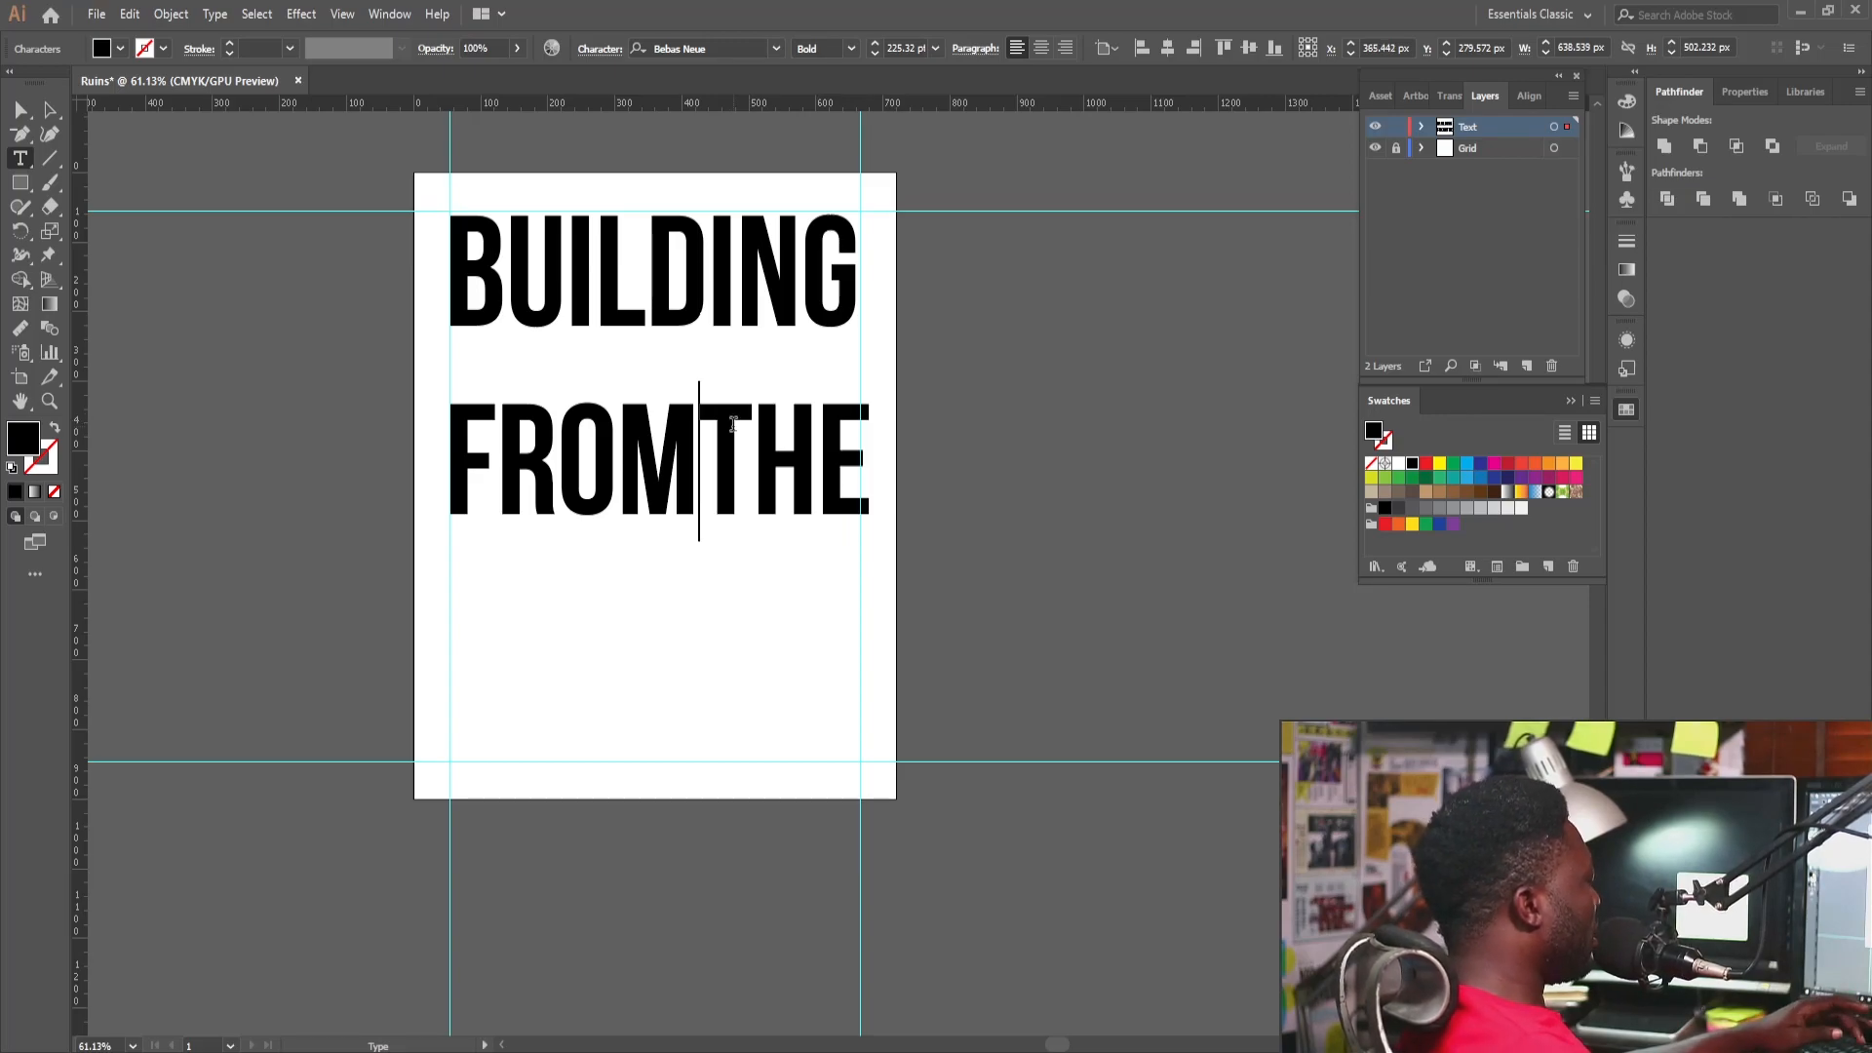
pyautogui.press('Return')
# Select all three headline lines and reduce their leading to 200 pt in the character settings.
pyautogui.moveTo(615, 682); pyautogui.dragTo(301, 211)
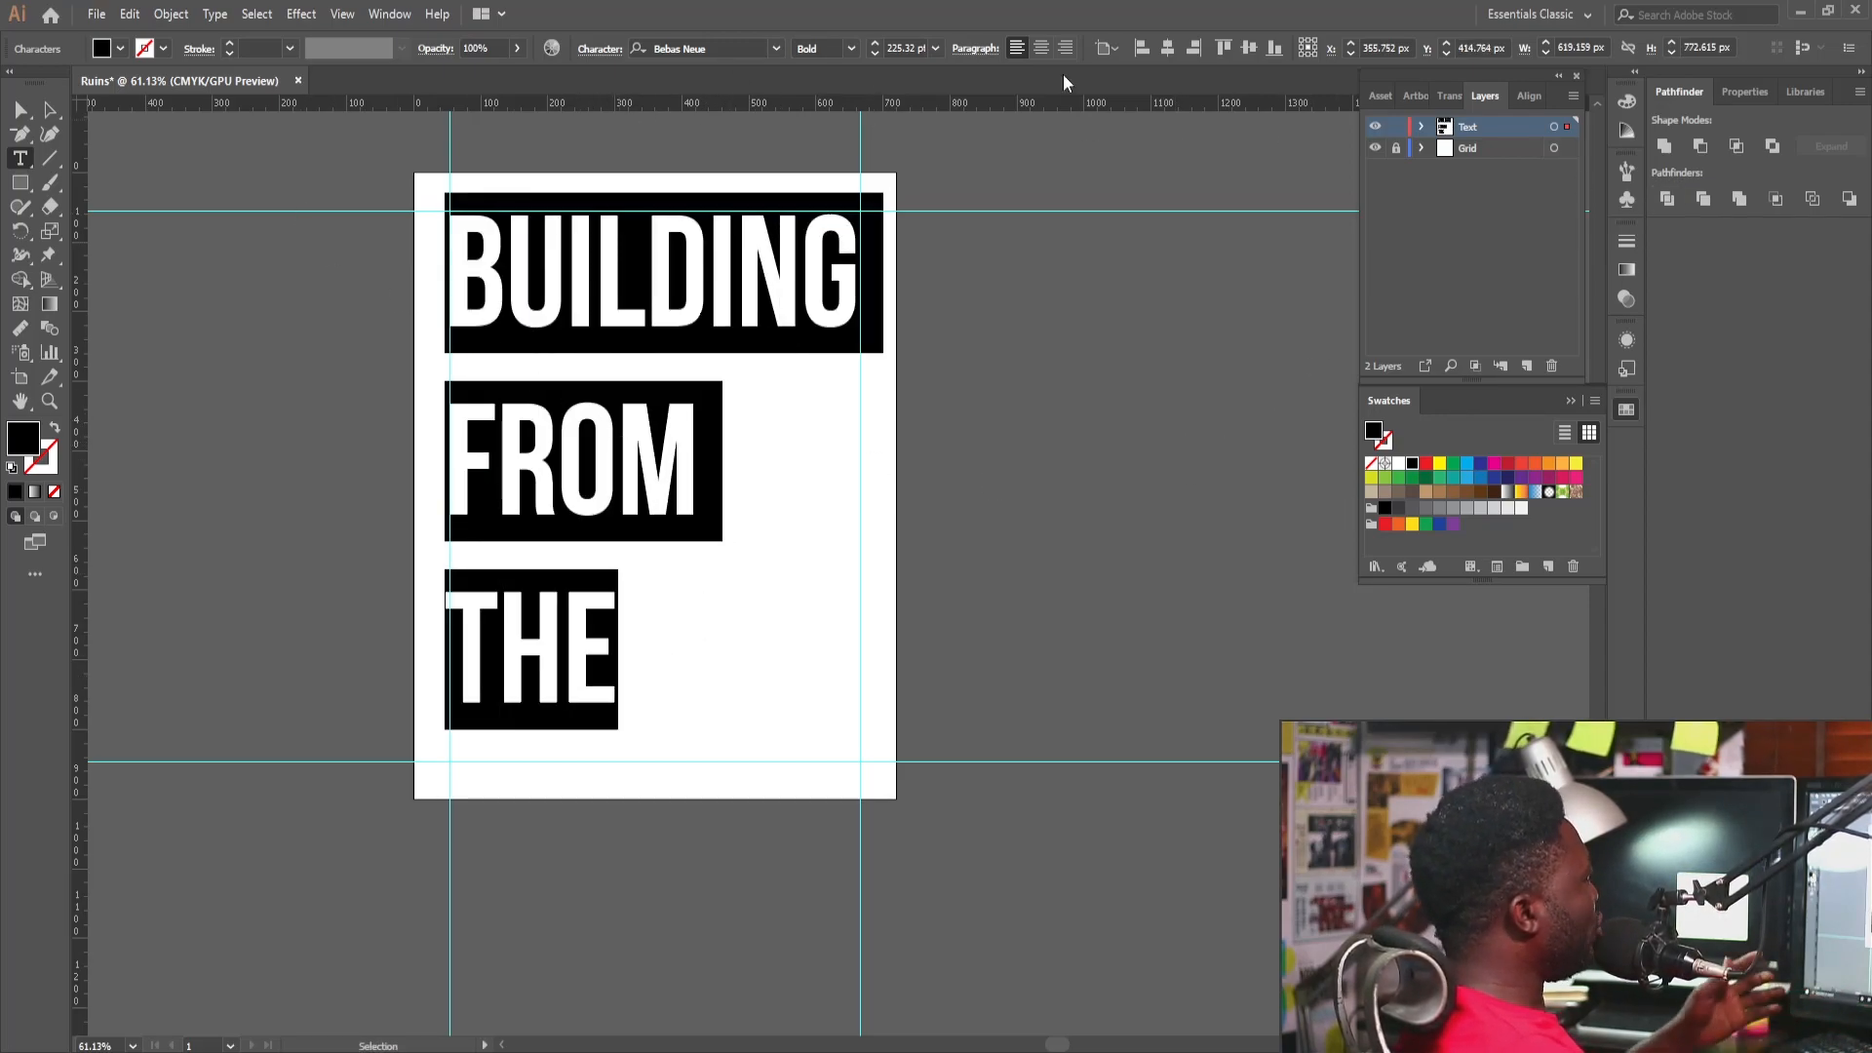
pyautogui.press('Escape')
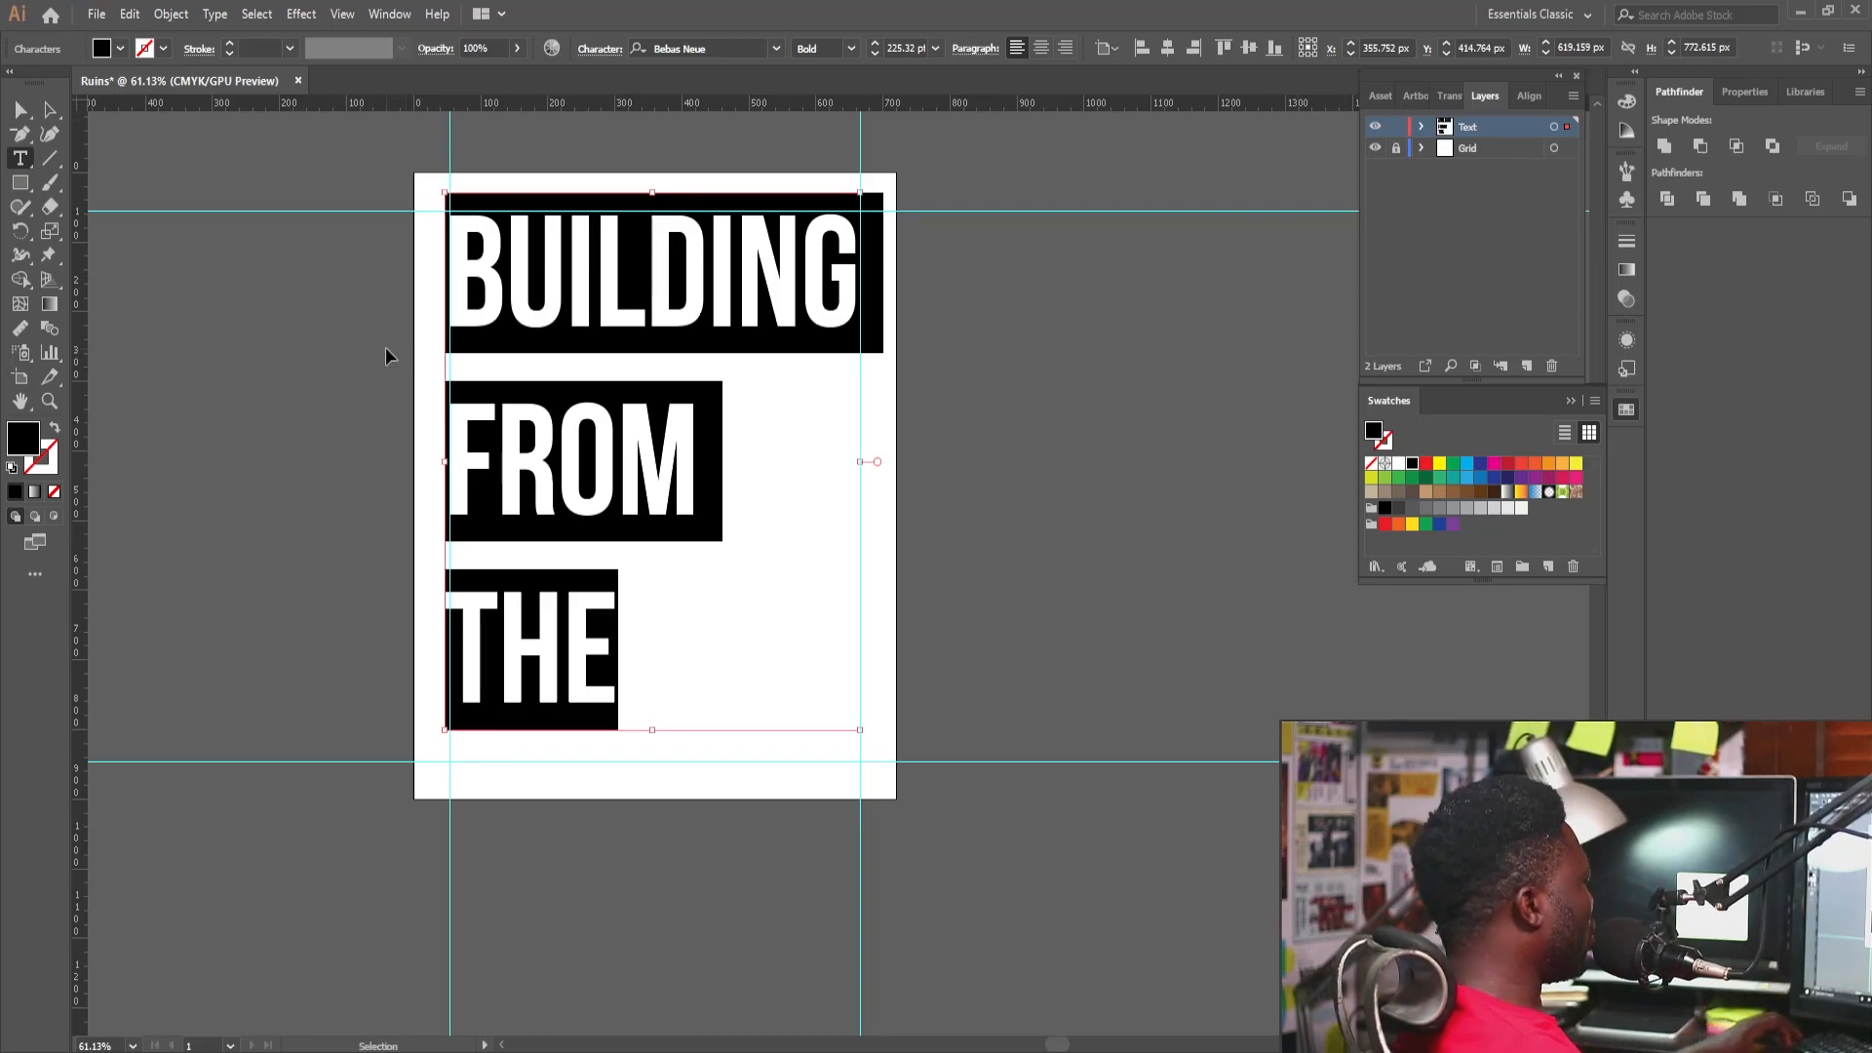
pyautogui.hotkey('ctrl', 't')
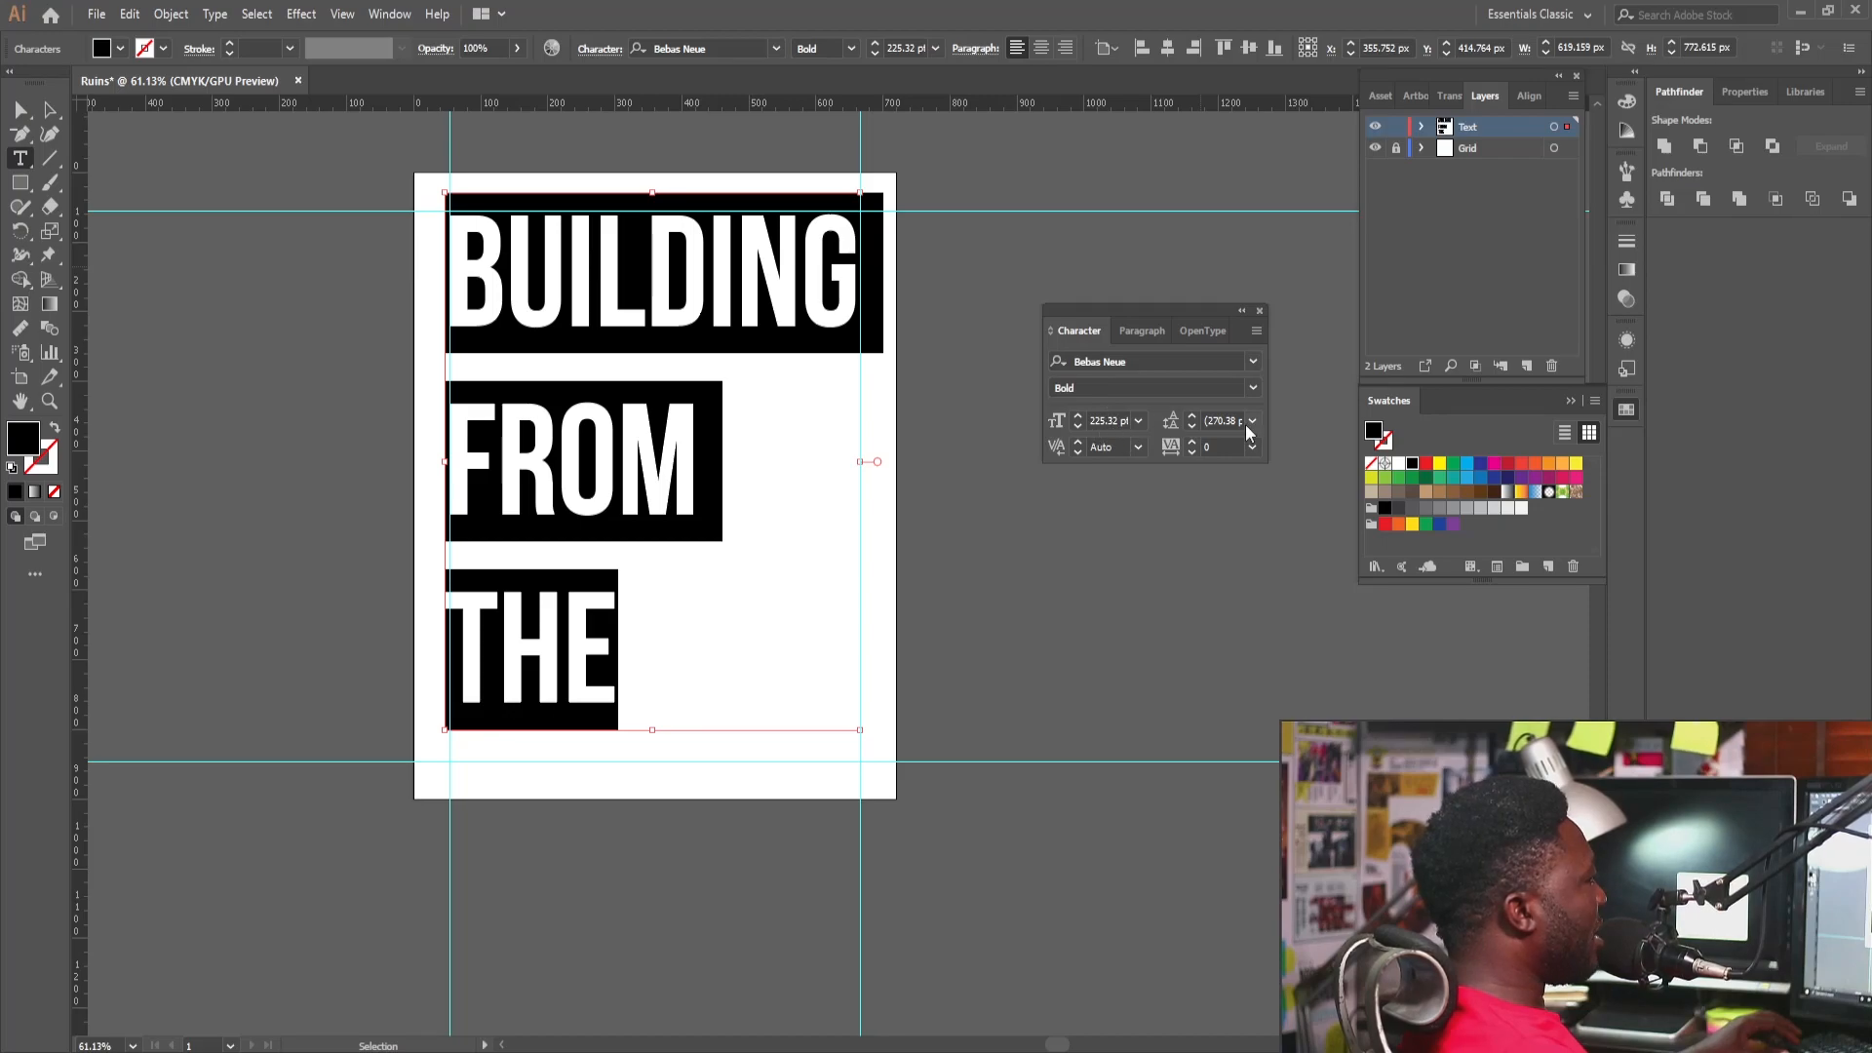
pyautogui.click(1176, 426)
pyautogui.press('Down')
pyautogui.press('Down')
pyautogui.press('Down')
pyautogui.press('Down')
pyautogui.press('Down')
pyautogui.press('Down')
pyautogui.press('Down')
pyautogui.press('Down')
pyautogui.press('Down')
pyautogui.press('Down')
pyautogui.press('Down')
pyautogui.press('Down')
pyautogui.press('Down')
pyautogui.press('Down')
pyautogui.press('Down')
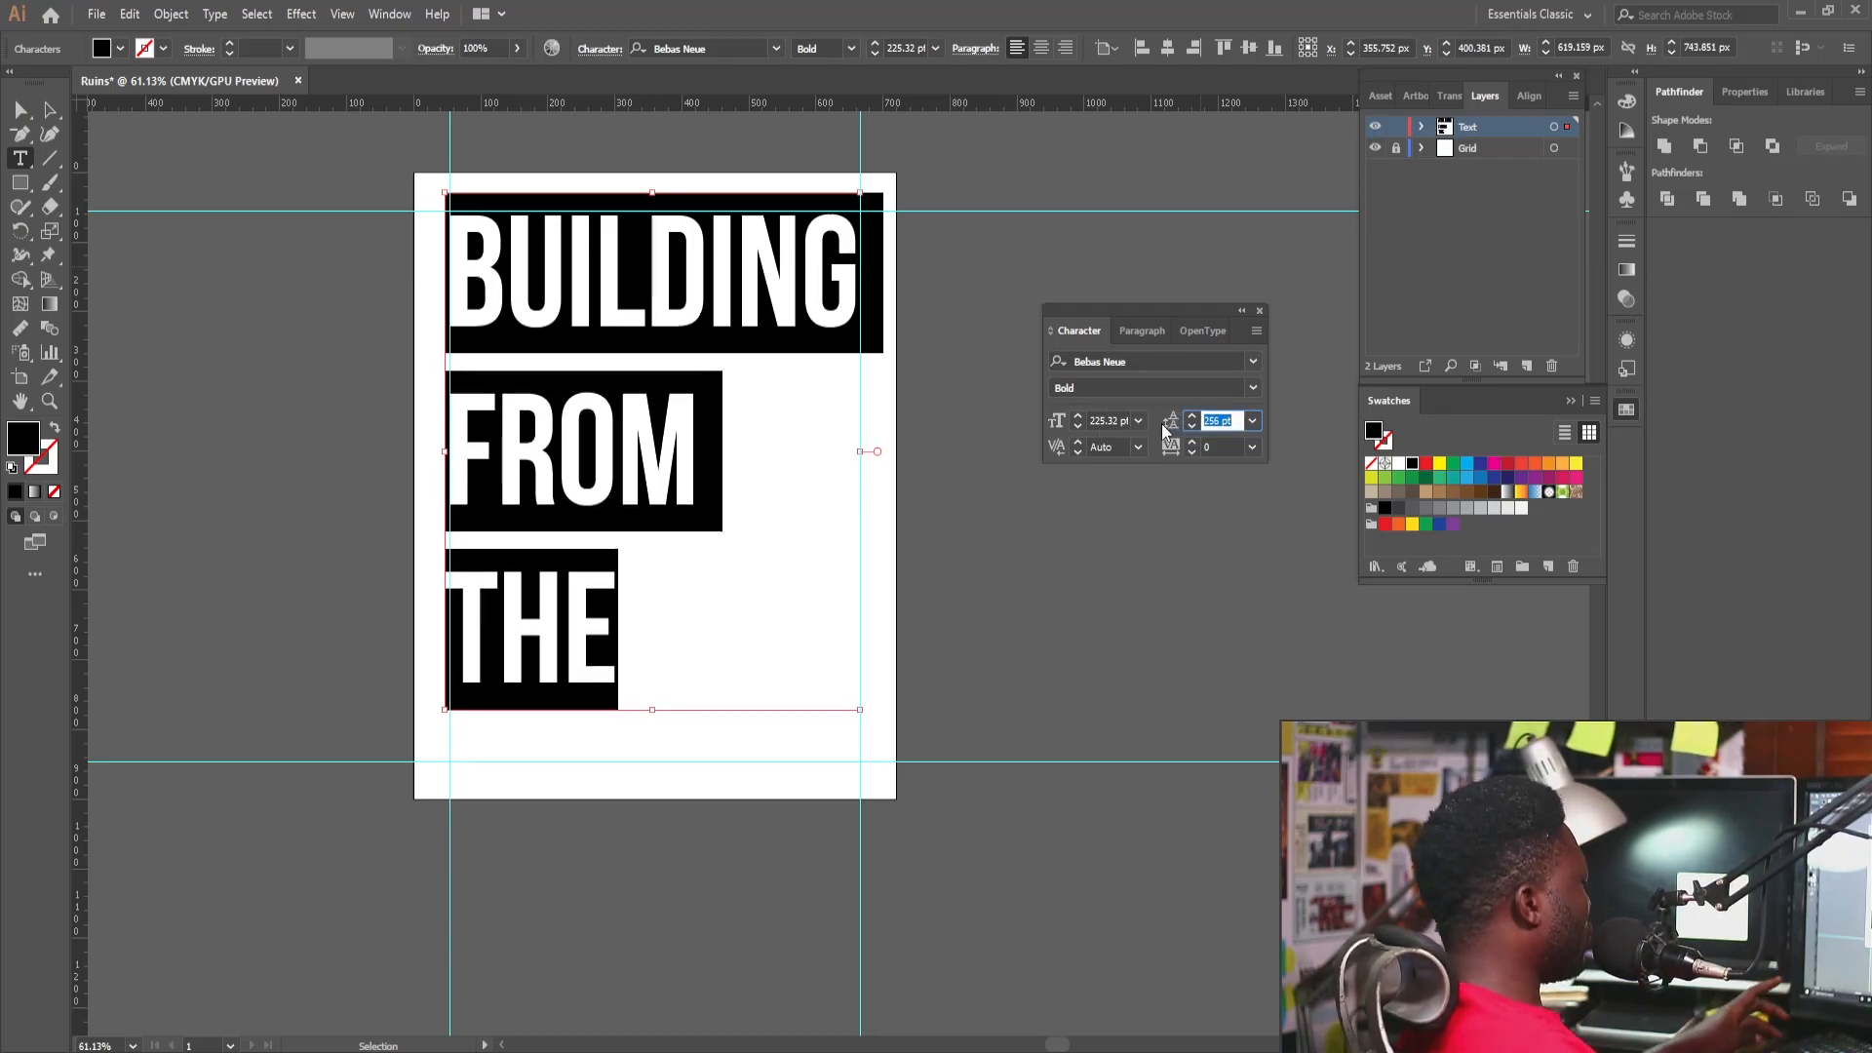
pyautogui.press('Down')
pyautogui.press('Down')
pyautogui.press('Down')
pyautogui.press('Down')
pyautogui.press('Down')
pyautogui.press('Down')
pyautogui.press('Down')
pyautogui.press('Down')
pyautogui.press('Down')
pyautogui.press('Down')
pyautogui.press('Down')
pyautogui.press('Down')
pyautogui.press('Down')
pyautogui.press('Down')
pyautogui.press('Down')
pyautogui.press('Down')
pyautogui.press('Down')
pyautogui.press('Down')
pyautogui.press('Down')
pyautogui.press('Down')
pyautogui.press('Down')
pyautogui.press('Down')
pyautogui.press('Down')
pyautogui.press('Down')
pyautogui.press('Down')
pyautogui.press('Down')
pyautogui.press('Down')
pyautogui.press('Down')
pyautogui.press('Down')
pyautogui.press('Down')
pyautogui.press('Down')
pyautogui.press('Down')
pyautogui.press('Down')
pyautogui.press('Down')
pyautogui.press('Down')
pyautogui.press('Down')
pyautogui.press('Down')
pyautogui.press('Down')
pyautogui.press('Down')
pyautogui.press('Down')
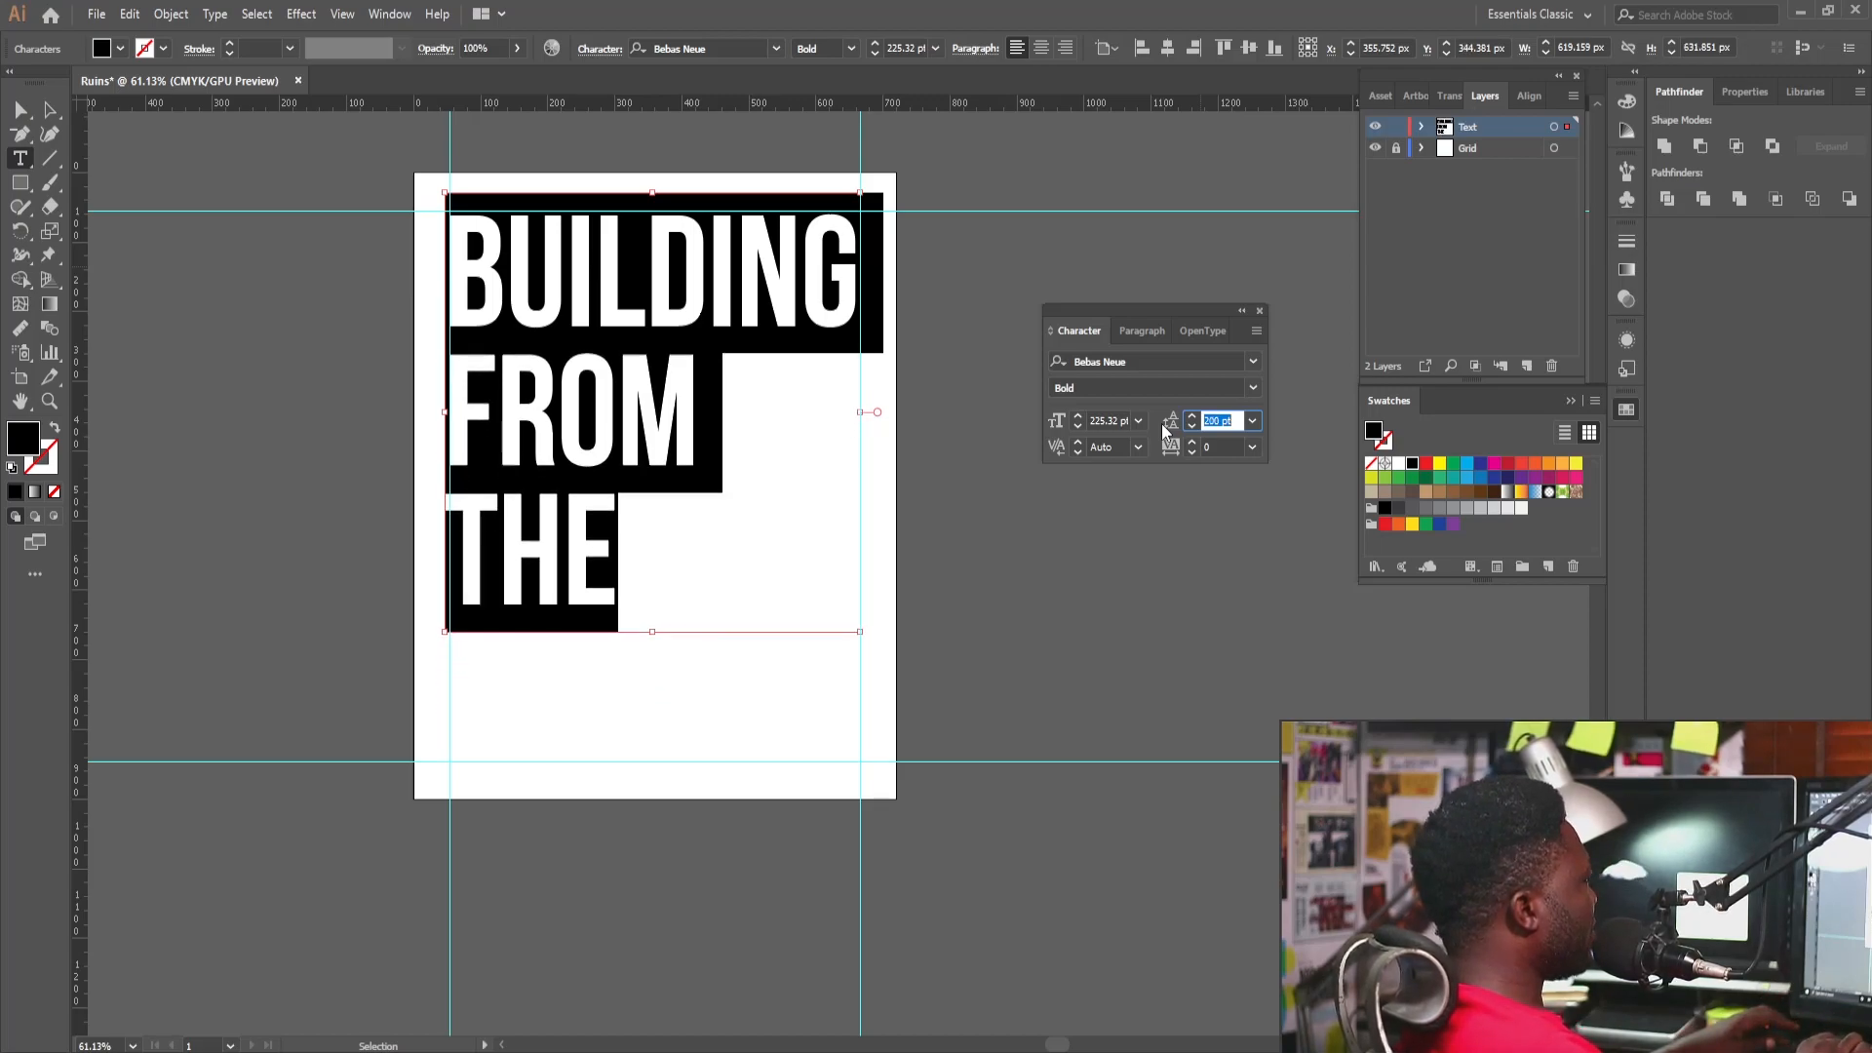
# Reduce the three-line headline's leading to 180 pt and fill it with cyan blue.
pyautogui.press('Up')
pyautogui.press('Up')
pyautogui.press('Up')
pyautogui.press('Up')
pyautogui.press('Up')
pyautogui.press('Up')
pyautogui.press('Up')
pyautogui.press('Up')
pyautogui.press('Up')
pyautogui.press('Up')
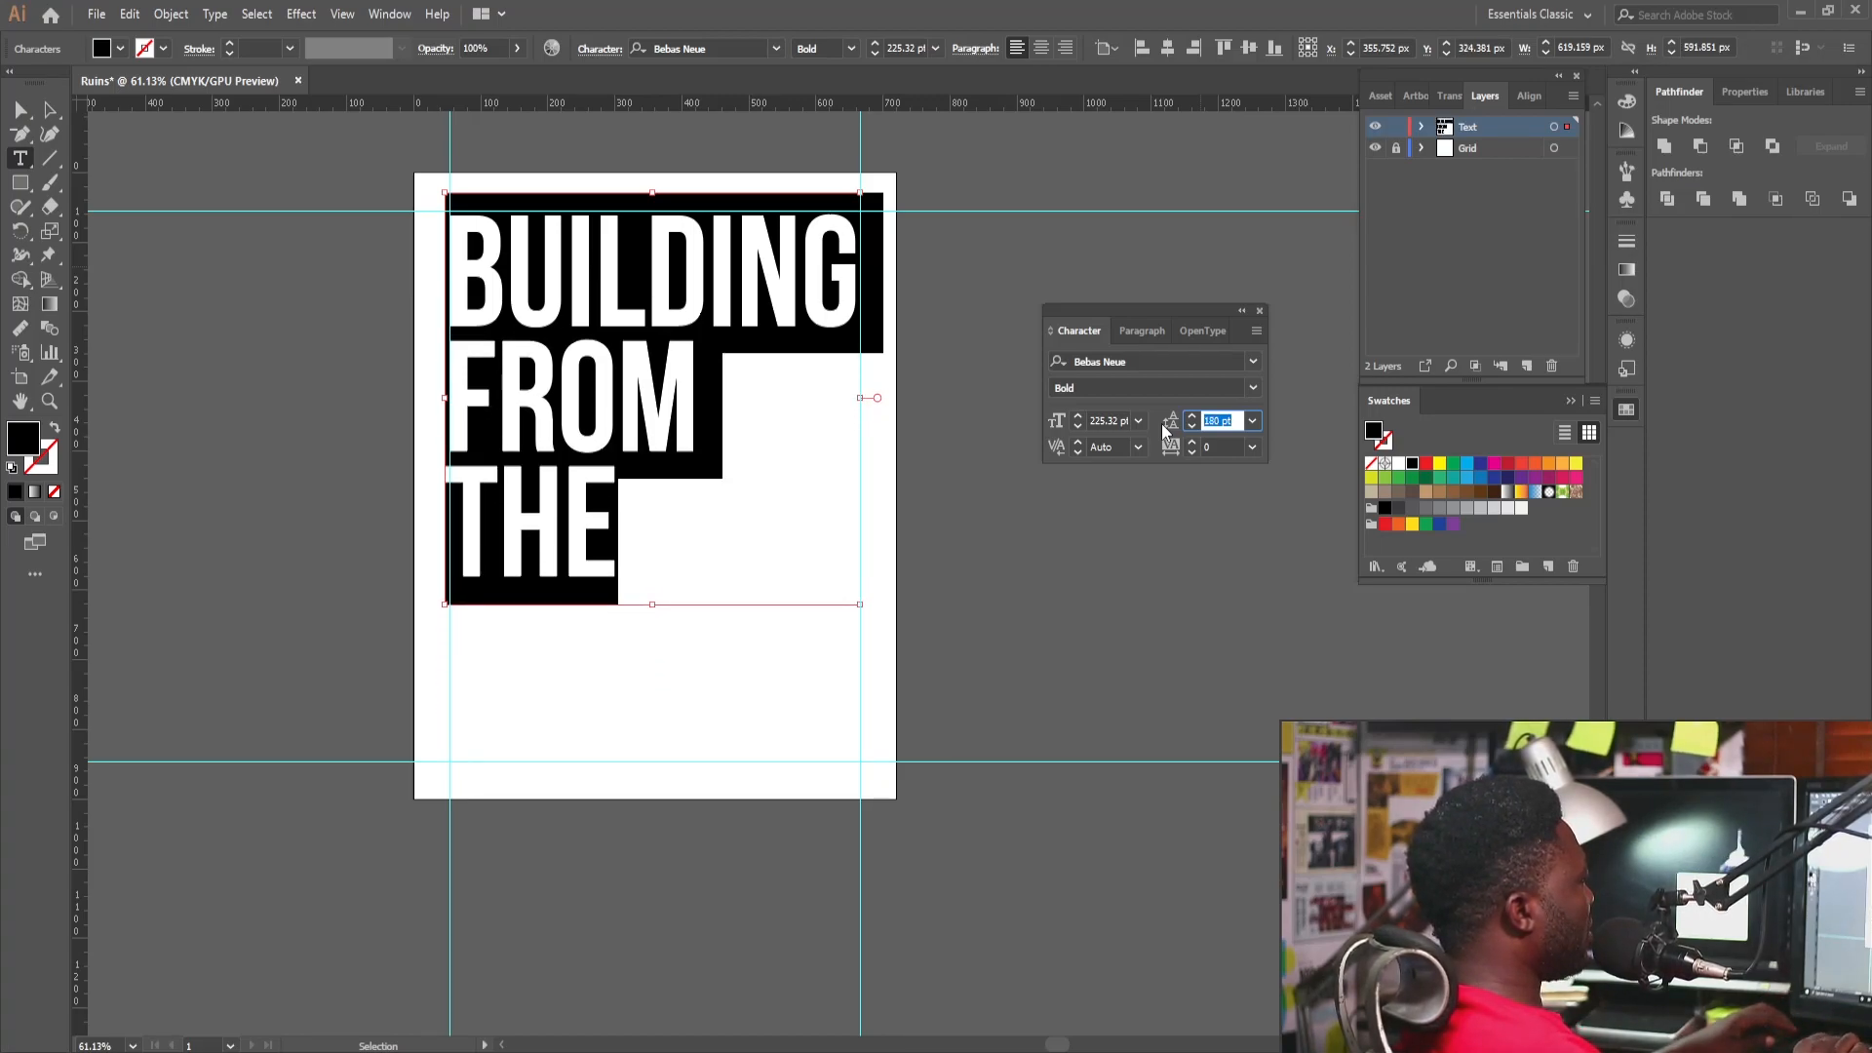
pyautogui.click(1469, 466)
# Duplicate the headline directly below, replace the copy's text with RUINS and place it under THE.
pyautogui.click(50, 109)
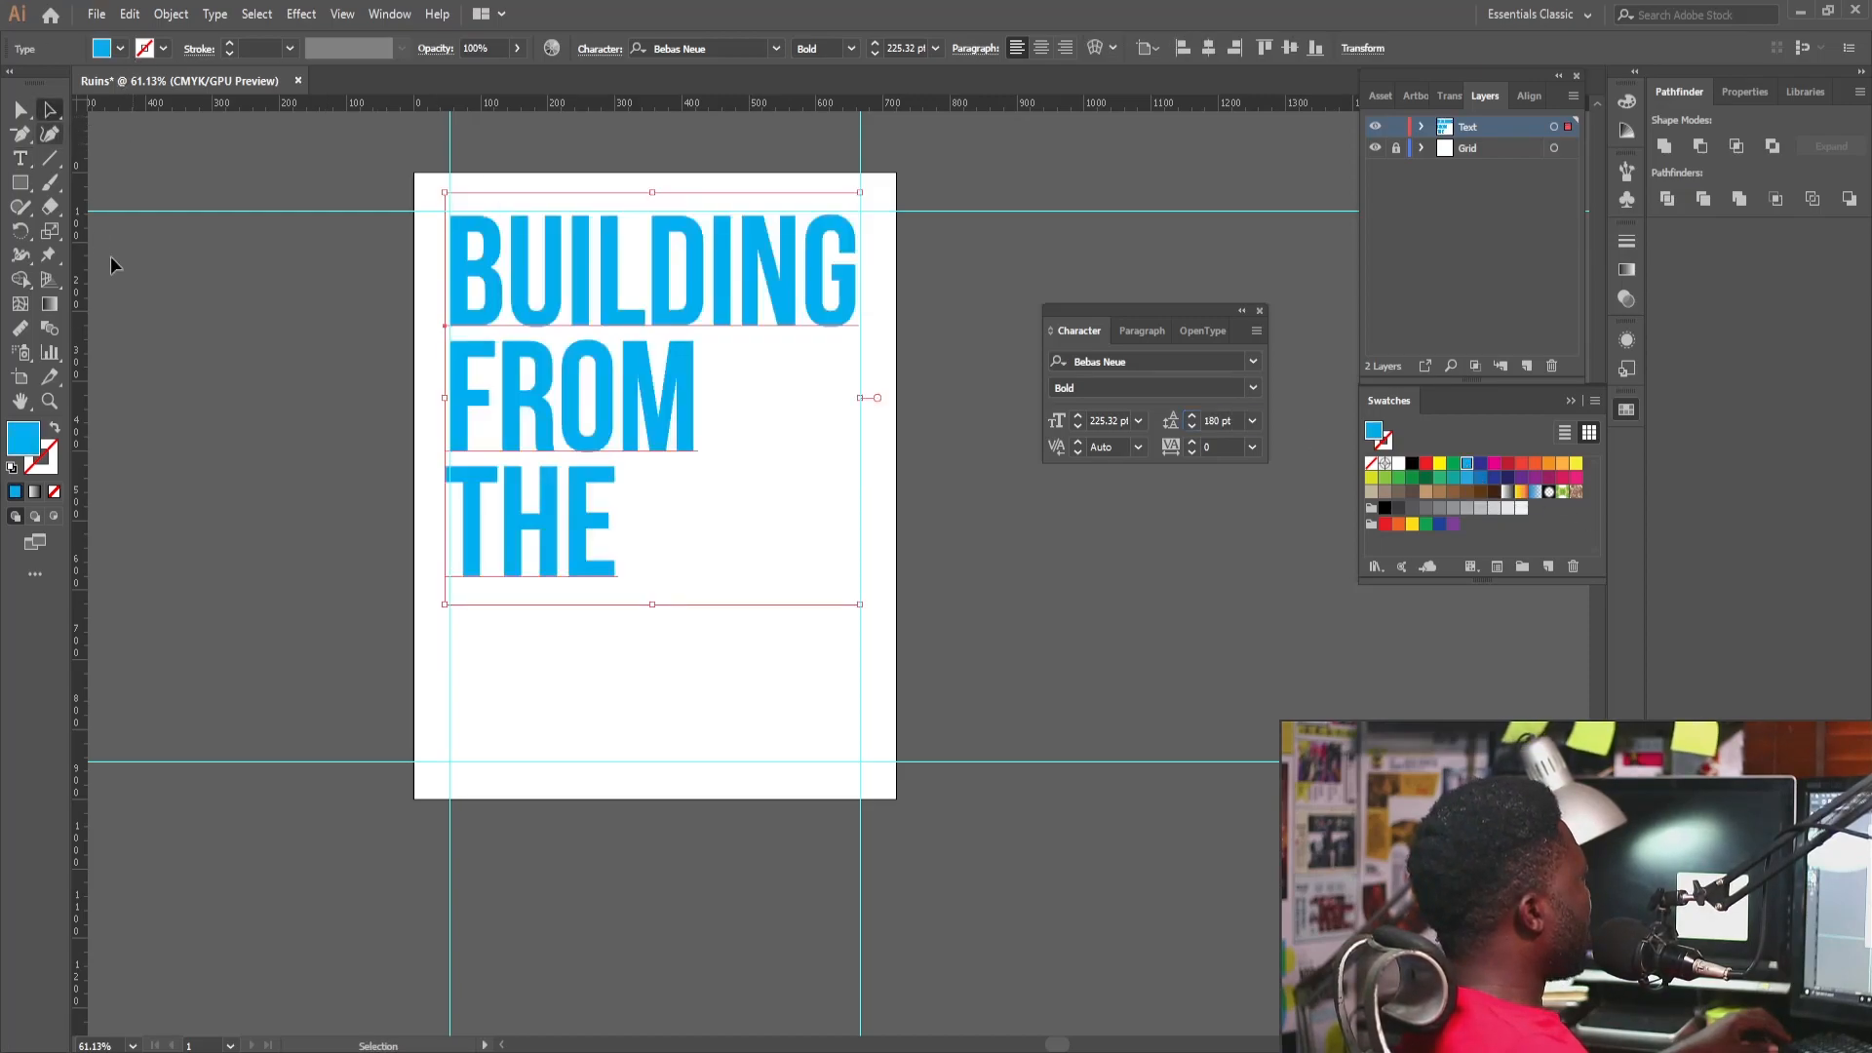
pyautogui.moveTo(588, 343); pyautogui.dragTo(588, 746)
pyautogui.doubleClick(588, 689)
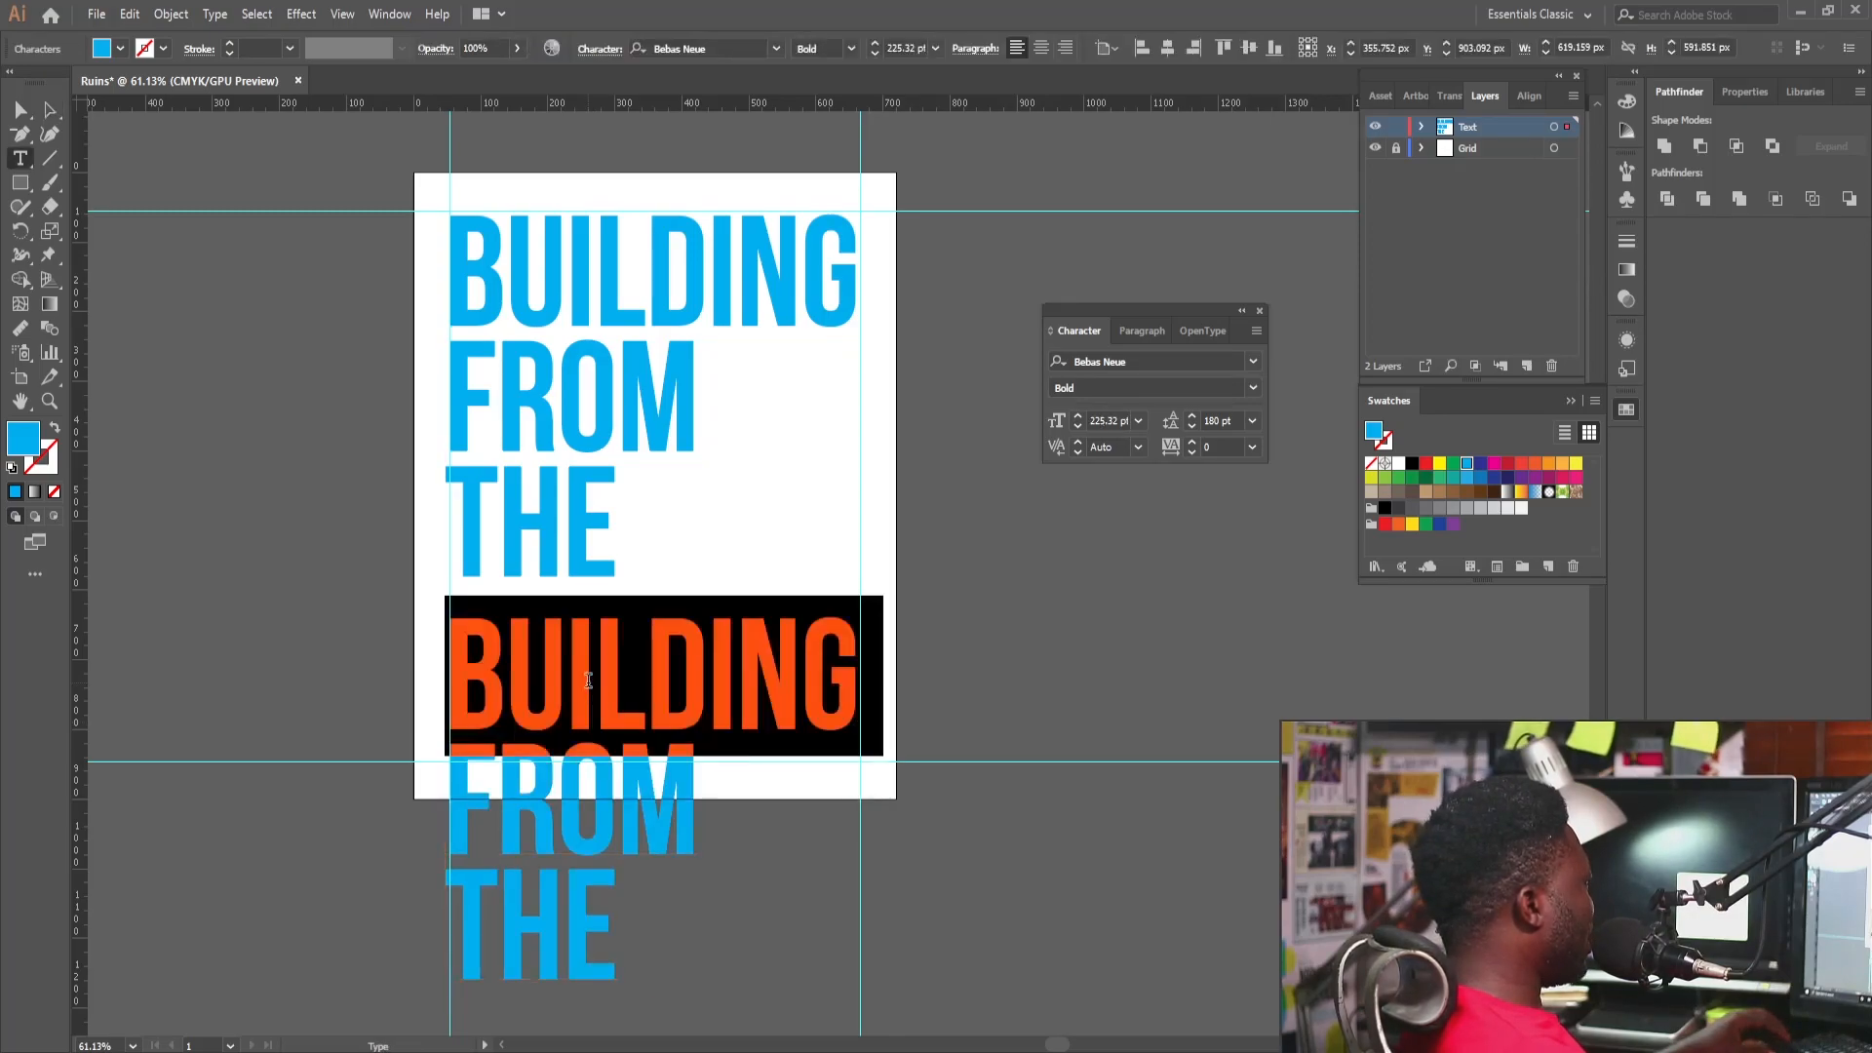
pyautogui.hotkey('ctrl', 'a')
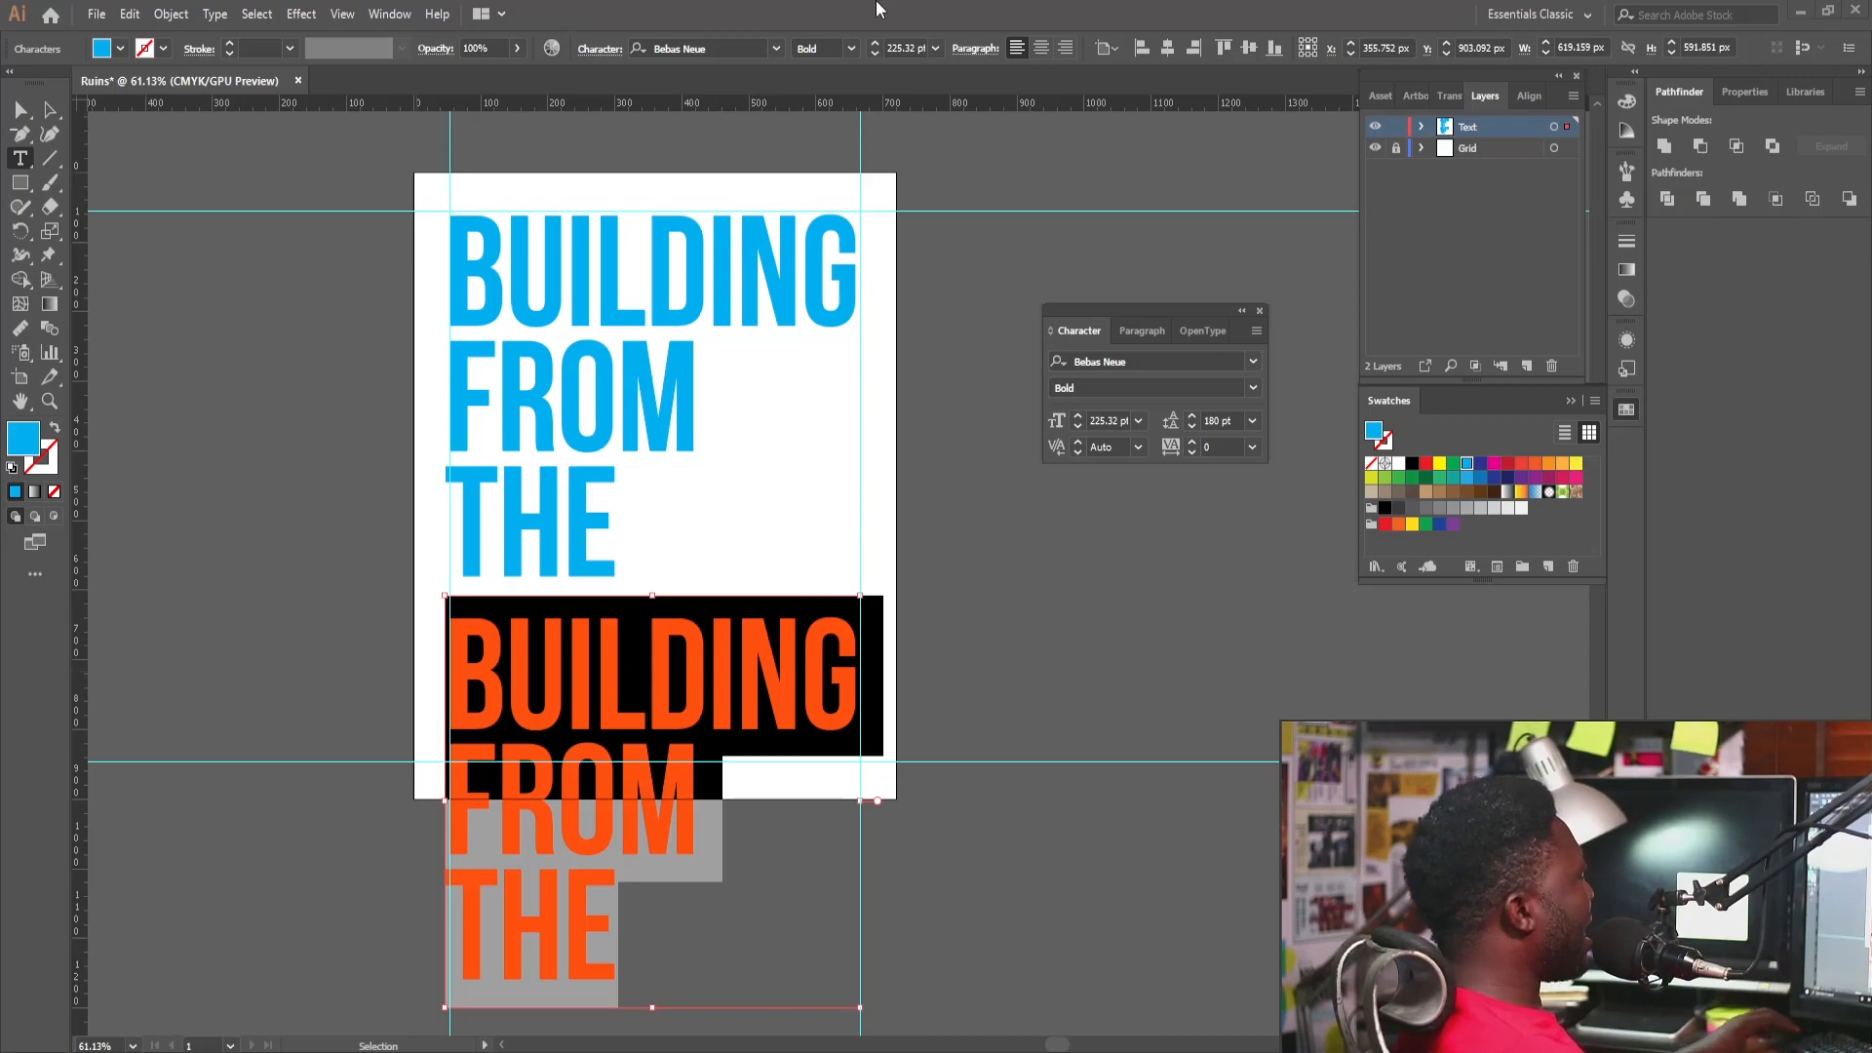
pyautogui.write('RUINS')
pyautogui.keyDown('ctrl'); pyautogui.click(527, 844); pyautogui.keyUp('ctrl')
pyautogui.press('a')
pyautogui.moveTo(512, 620); pyautogui.dragTo(511, 614)
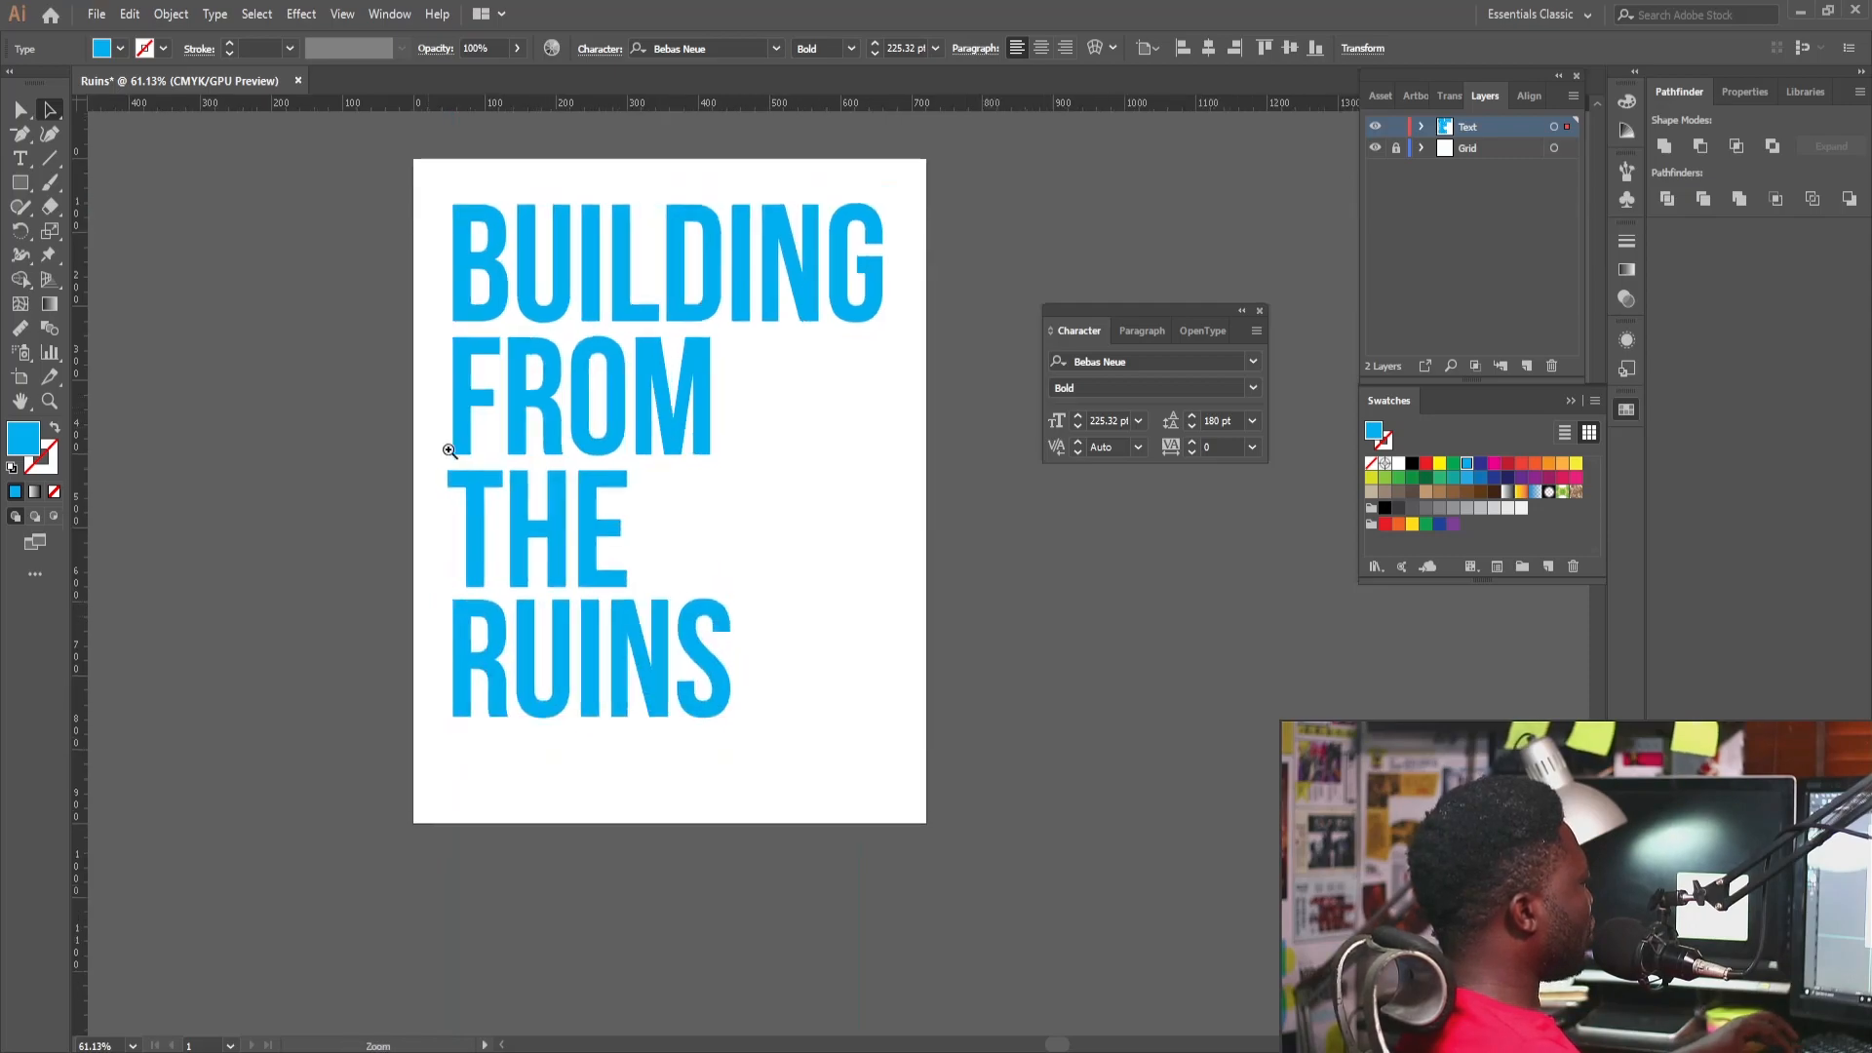
# Draw a spacer square about 23 px wide, place it directly beneath THE and fill it with orange.
pyautogui.scroll(4, 433, 405)
pyautogui.click(19, 186)
pyautogui.moveTo(463, 485); pyautogui.dragTo(512, 751)
pyautogui.press('a')
pyautogui.click(523, 737)
pyautogui.click(474, 718)
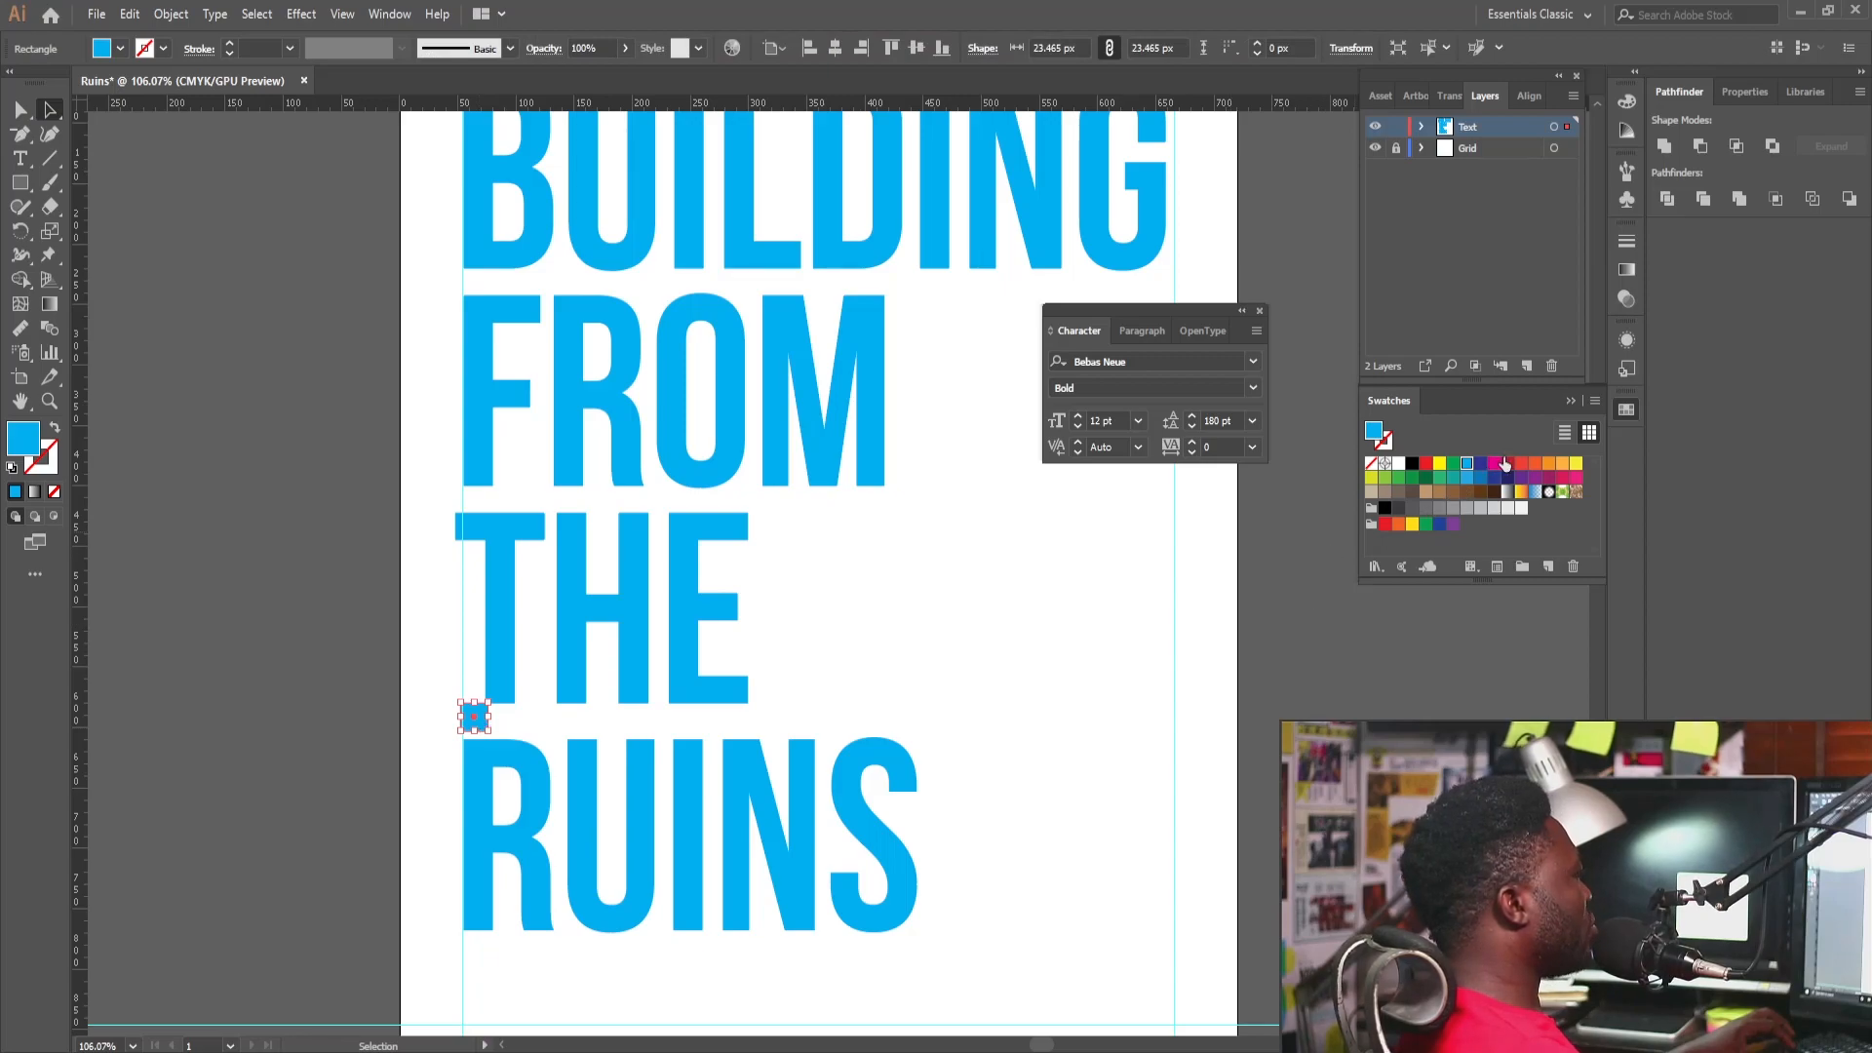
pyautogui.click(1532, 465)
# Move RUINS up against the lower edge of the orange square and delete the square.
pyautogui.moveTo(476, 751); pyautogui.dragTo(474, 745)
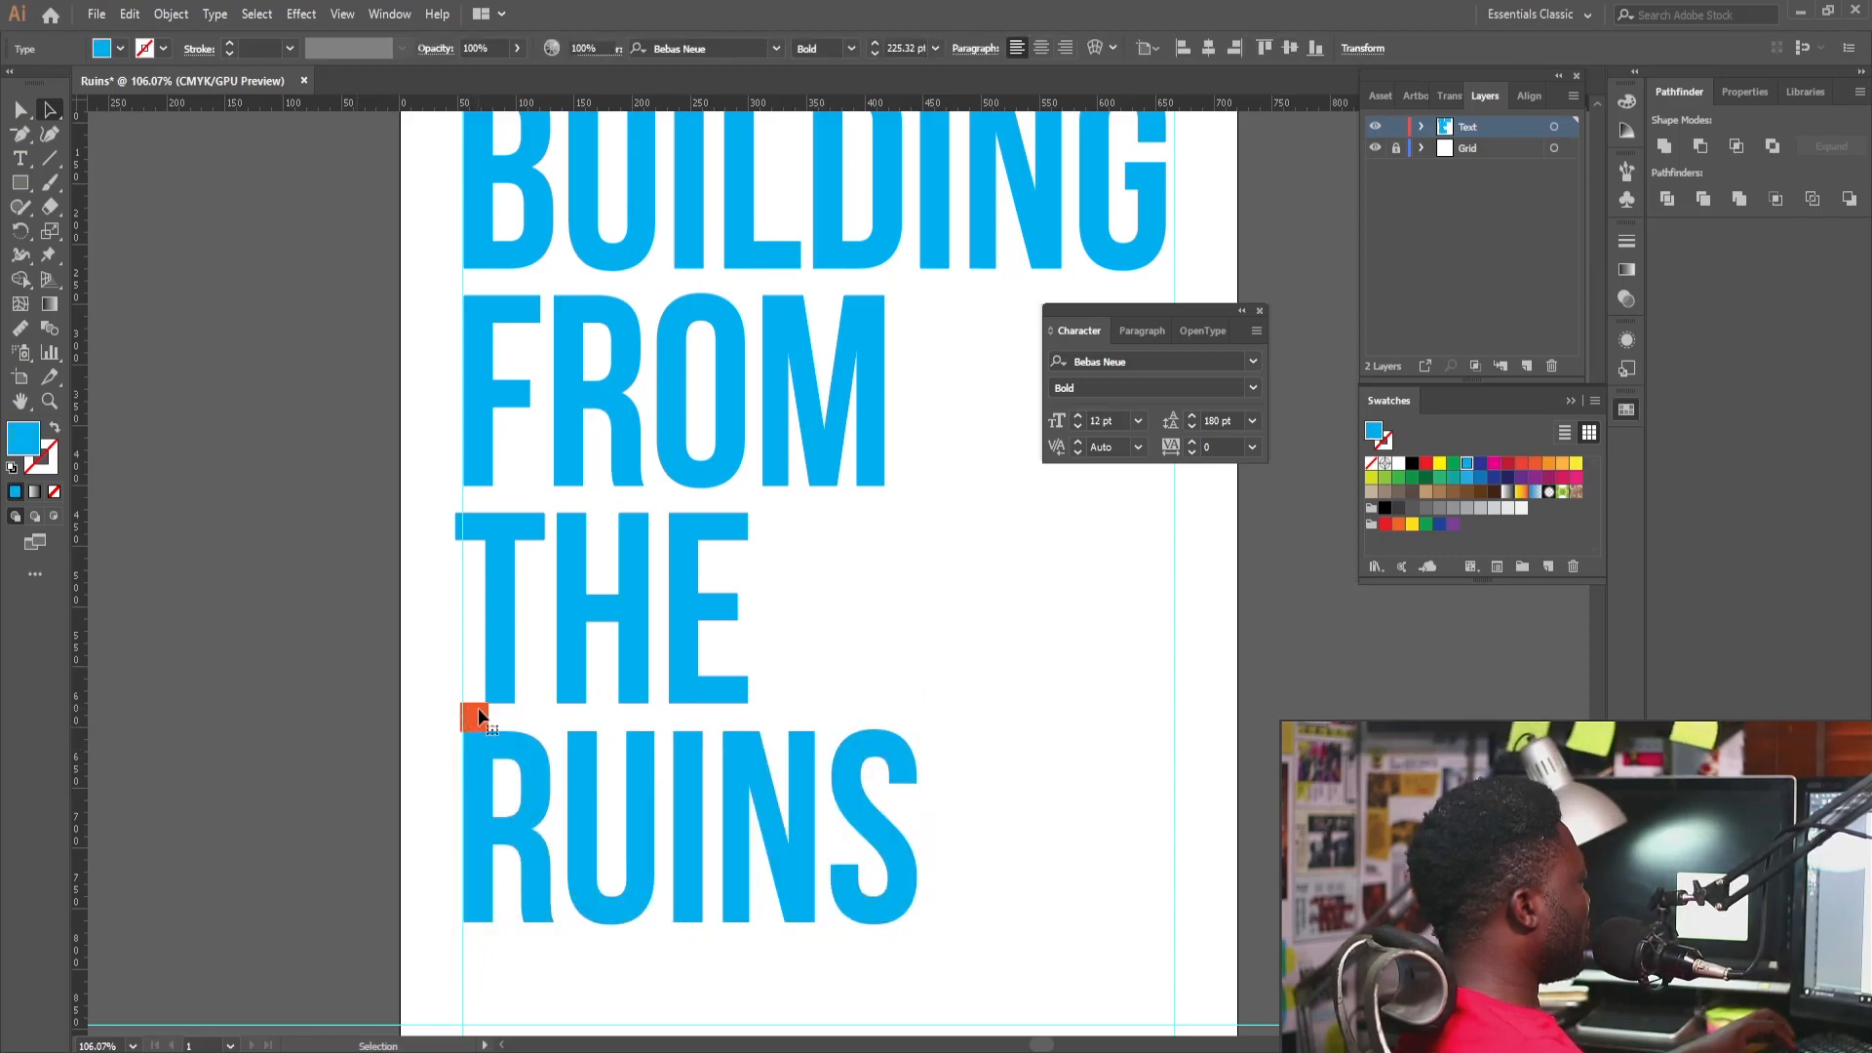
pyautogui.click(477, 716)
pyautogui.press('Delete')
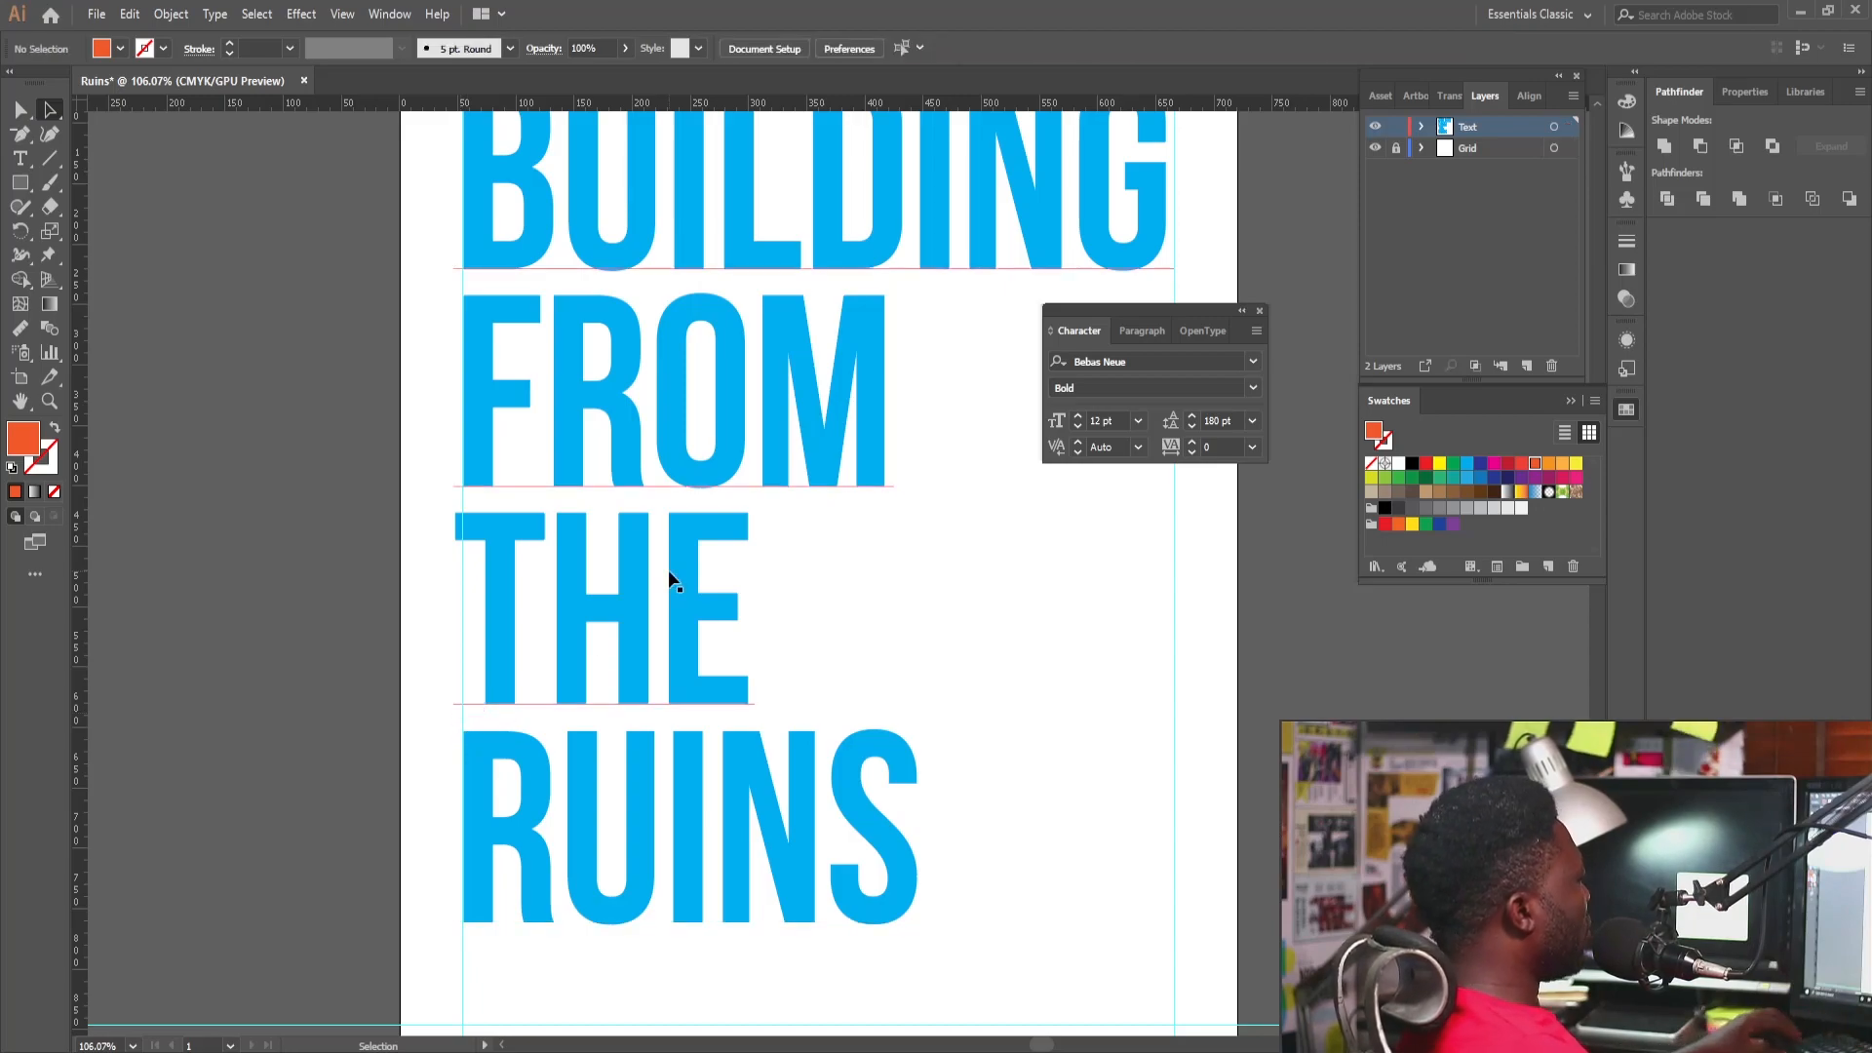
# Copy the word THE and remove it from the three-line headline text.
pyautogui.click(462, 570)
pyautogui.click(458, 534)
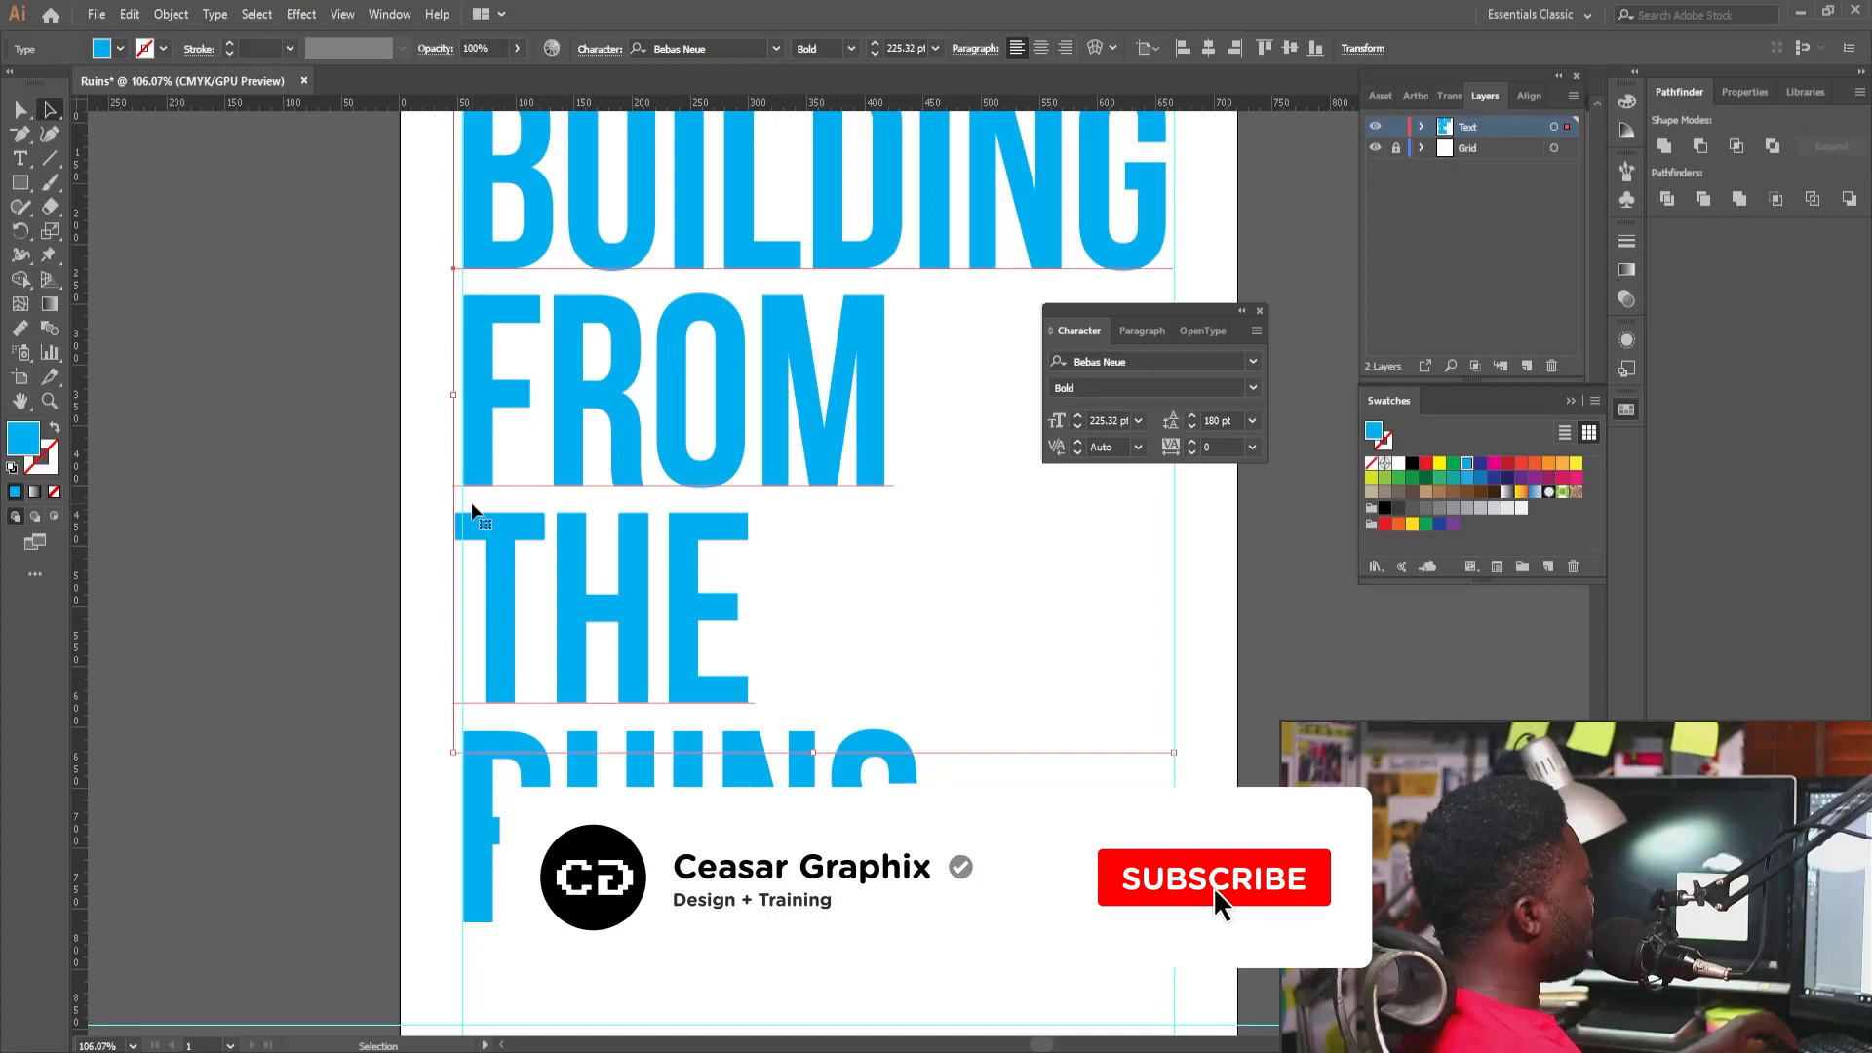
pyautogui.doubleClick(465, 535)
pyautogui.hotkey('ctrl', 'c')
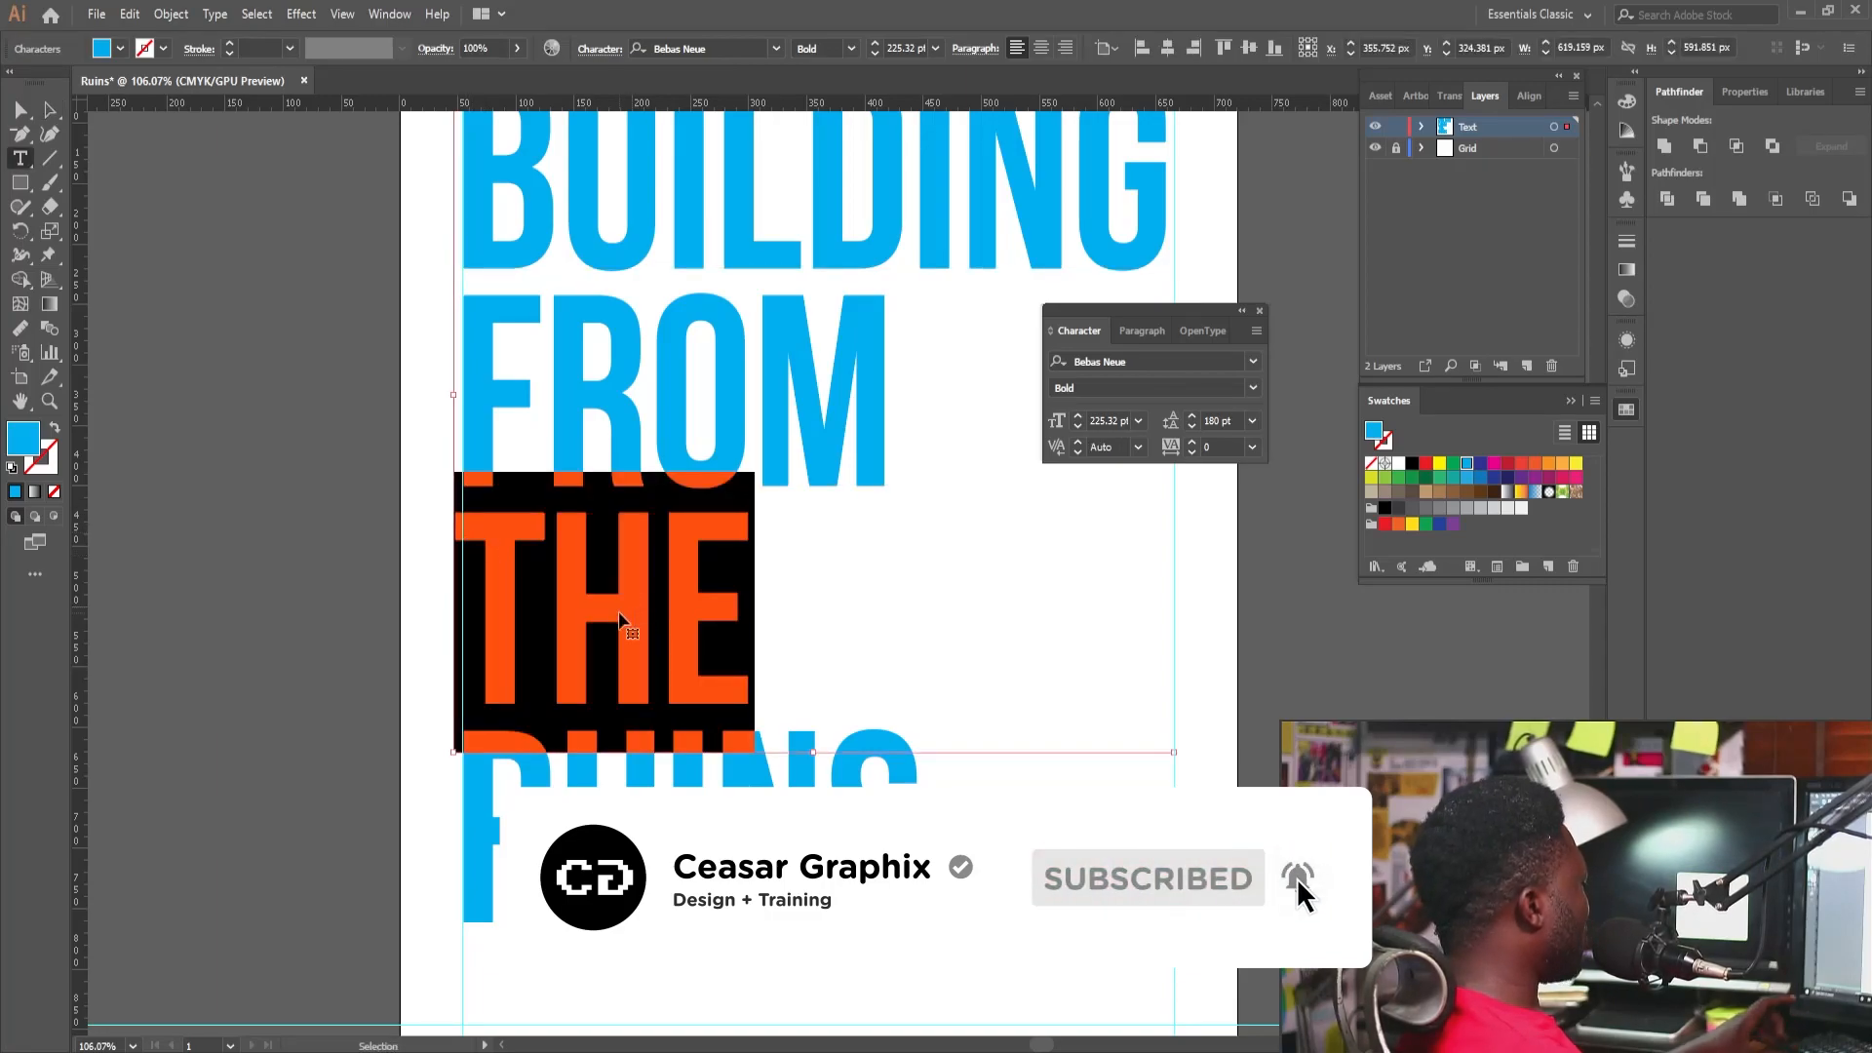
pyautogui.press('BackSpace')
pyautogui.press('Escape')
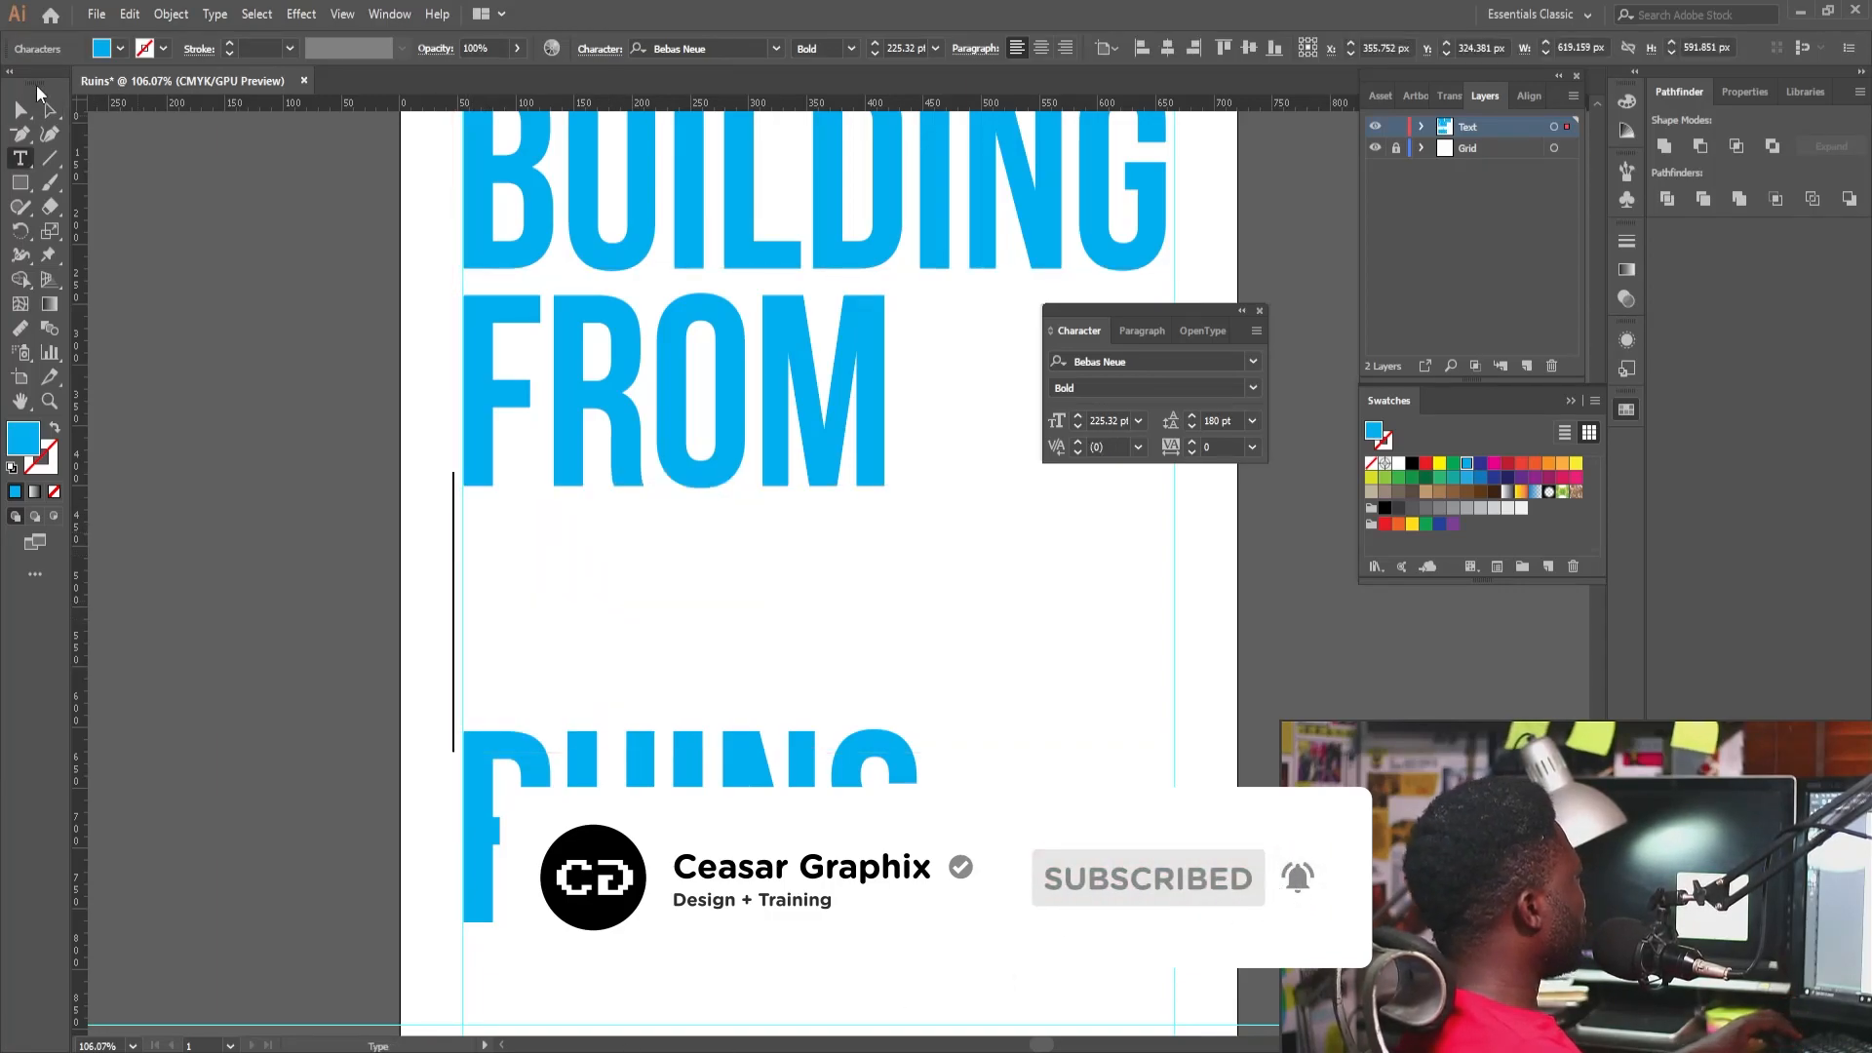
# Paste THE as a separate text object between FROM and RUINS and align it to the left margin guide.
pyautogui.click(155, 546)
pyautogui.click(30, 166)
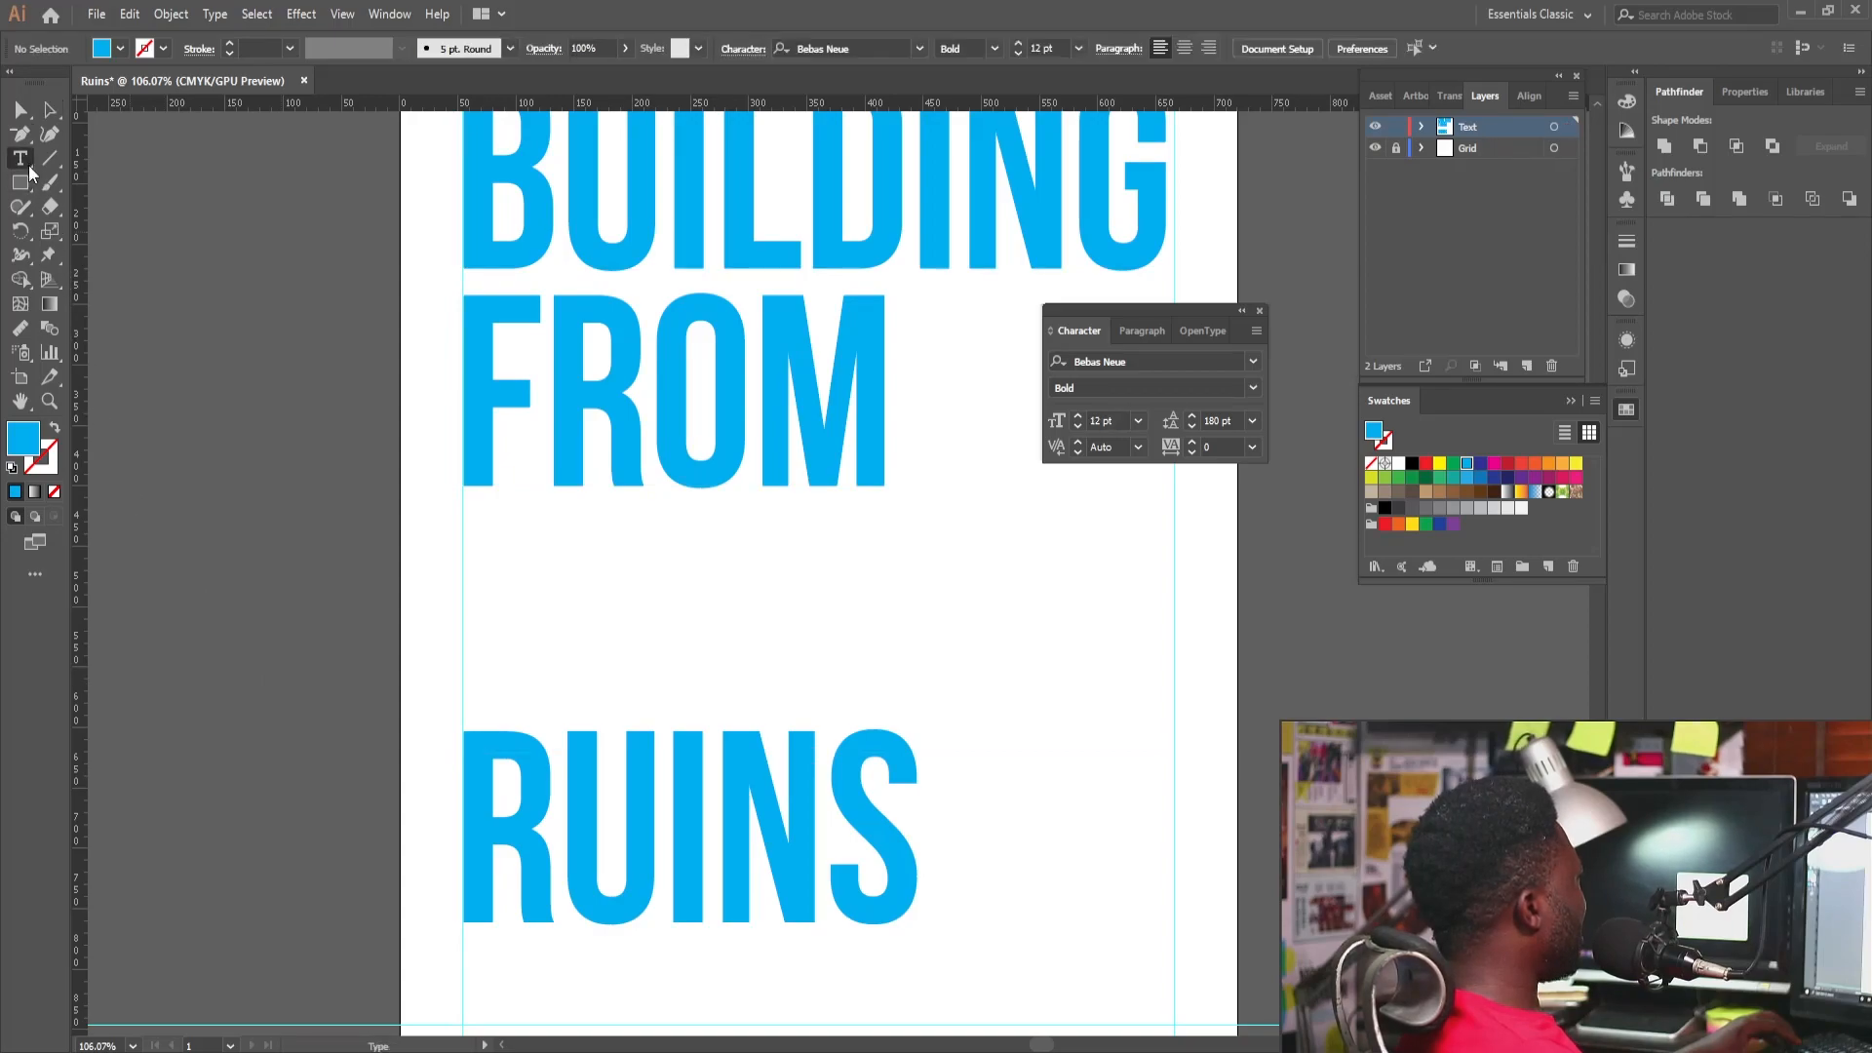
pyautogui.click(436, 688)
pyautogui.hotkey('ctrl', 'v')
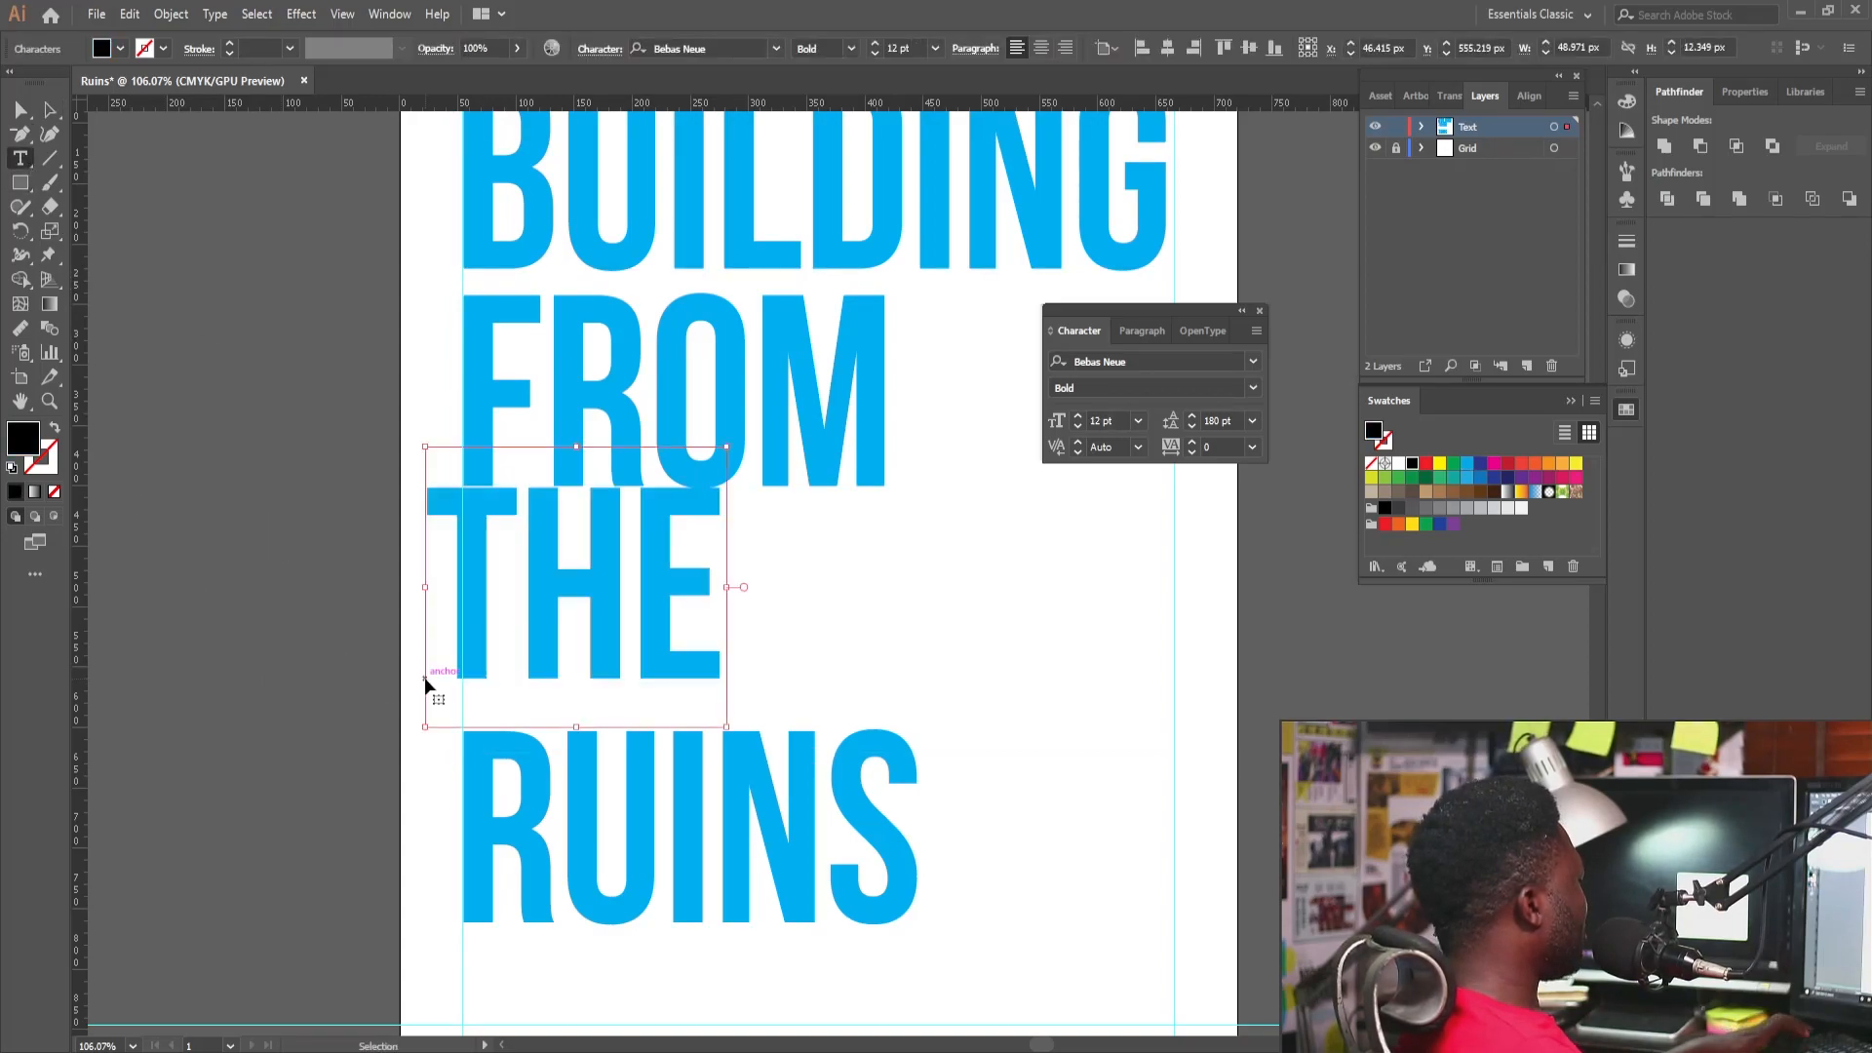
pyautogui.click(55, 108)
pyautogui.moveTo(480, 528); pyautogui.dragTo(512, 543)
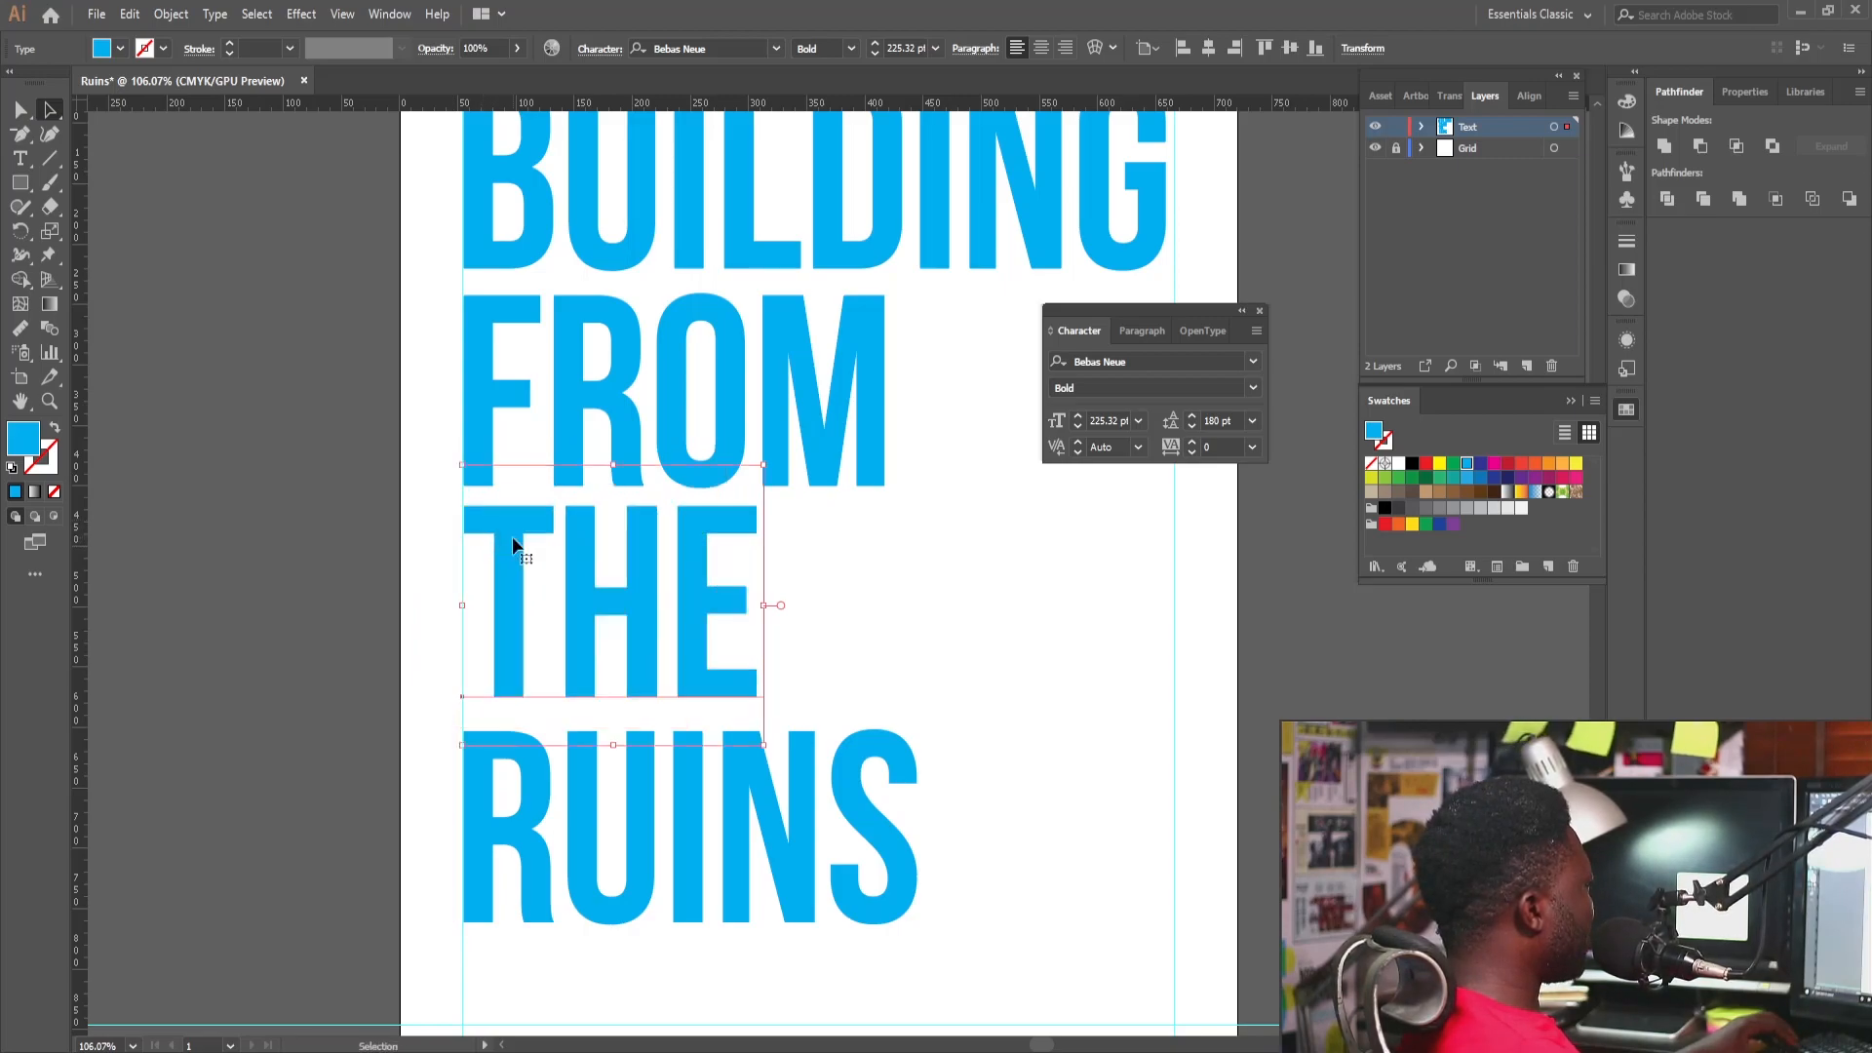
# Draw a square about 23 px wide between BUILDING and FROM, fill it with red and move it between FROM and THE.
pyautogui.click(19, 183)
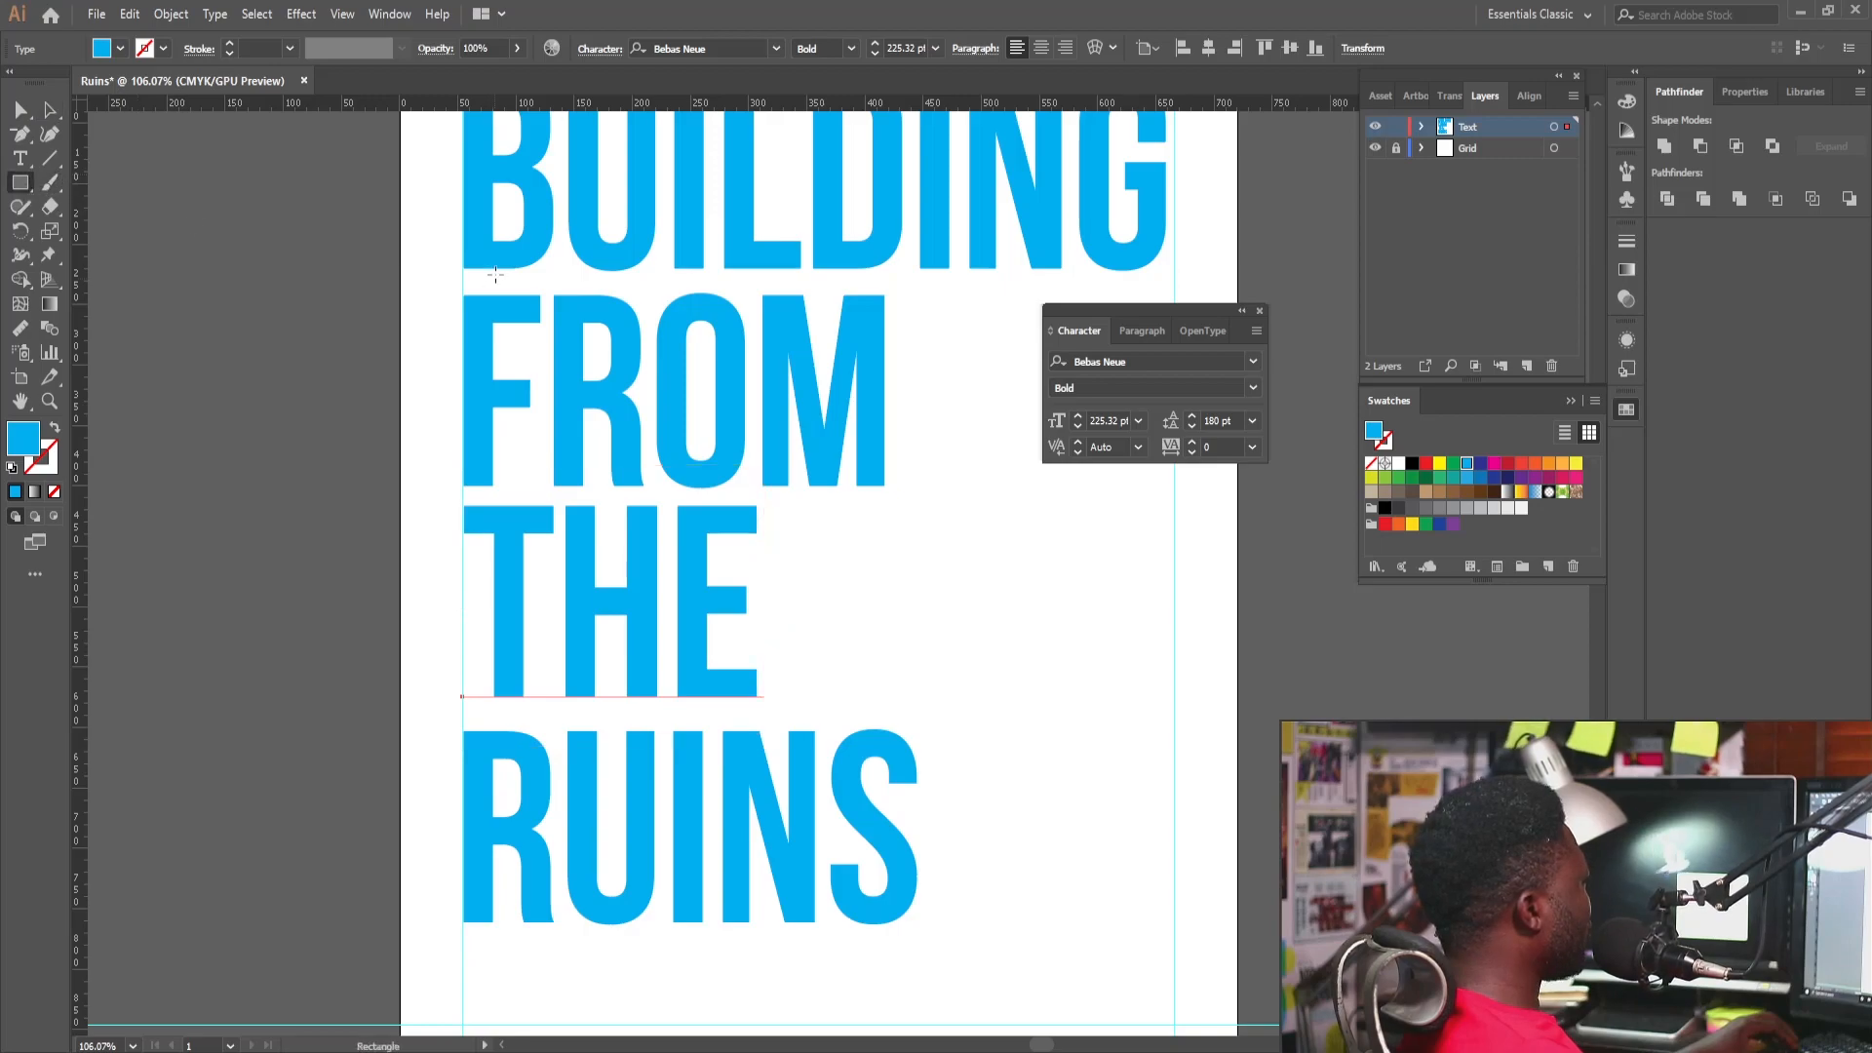
pyautogui.moveTo(469, 269)
pyautogui.mouseDown()
pyautogui.moveTo(517, 293)
pyautogui.moveTo(493, 292)
pyautogui.mouseUp()
pyautogui.press('v')
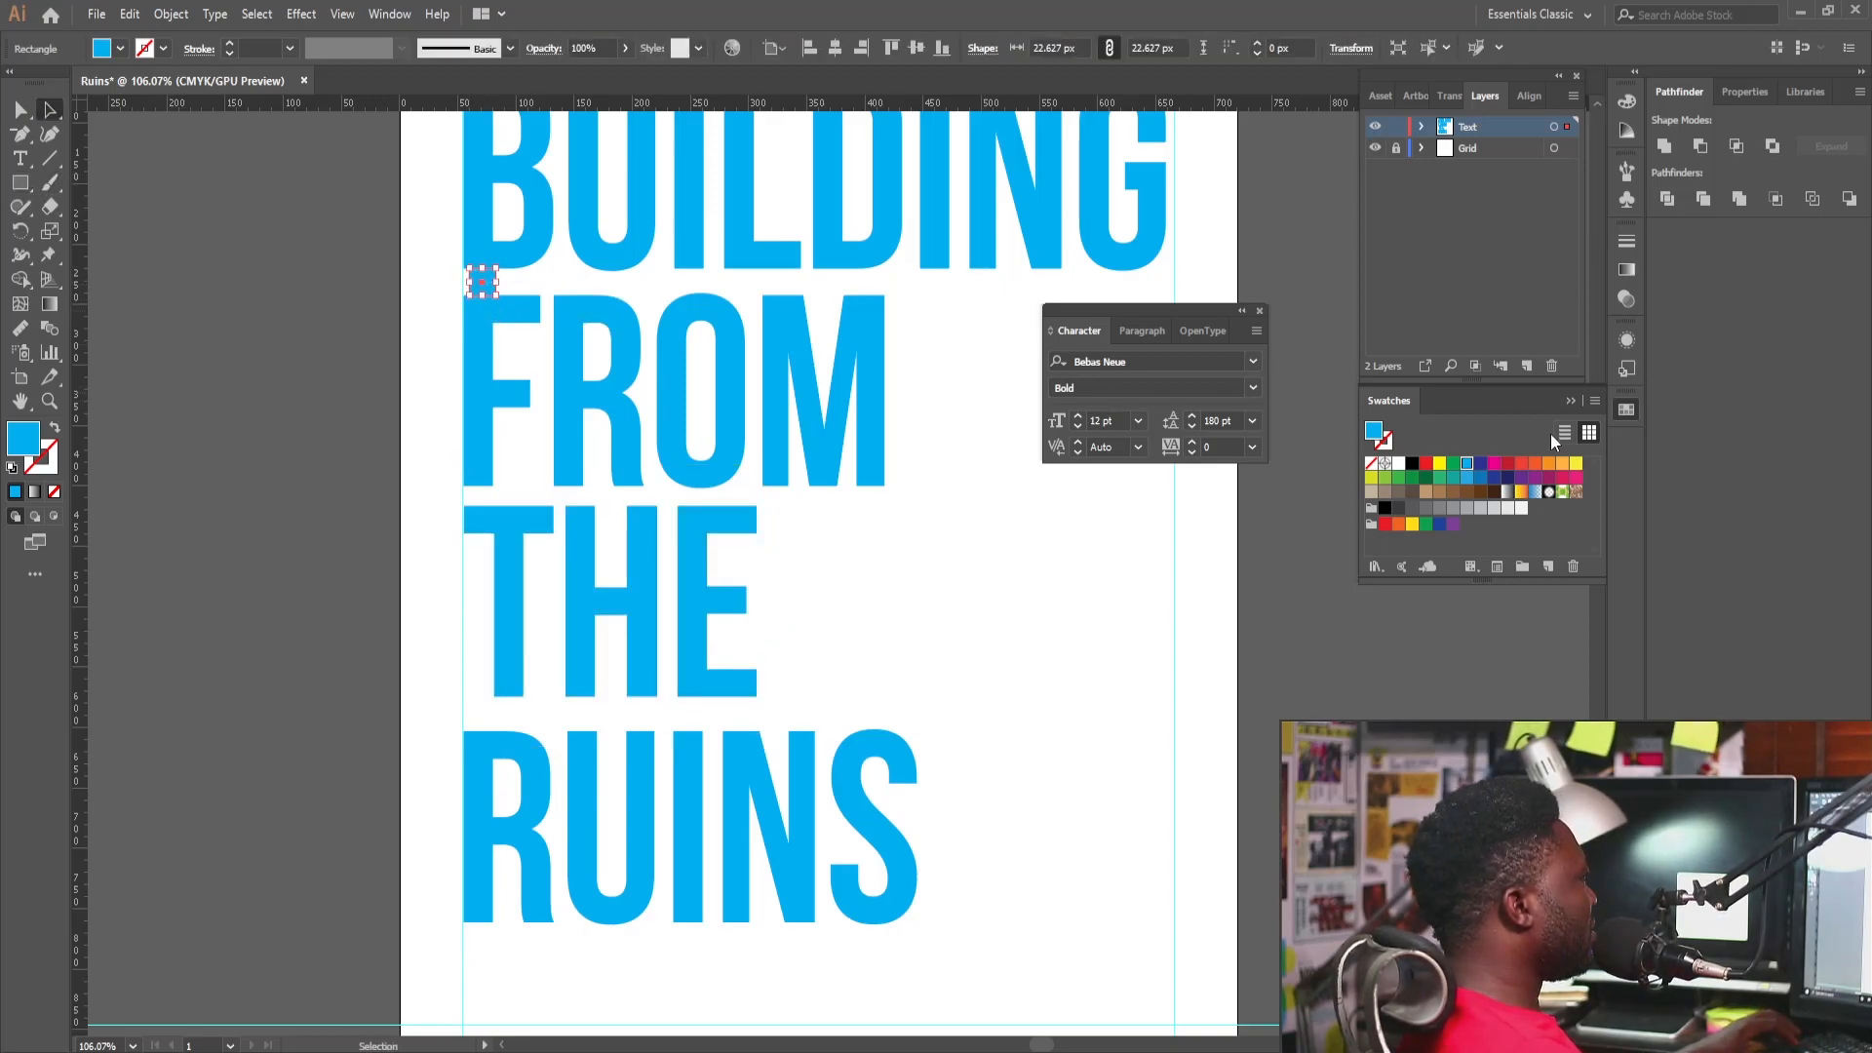
pyautogui.click(1521, 465)
pyautogui.moveTo(481, 289); pyautogui.dragTo(514, 539)
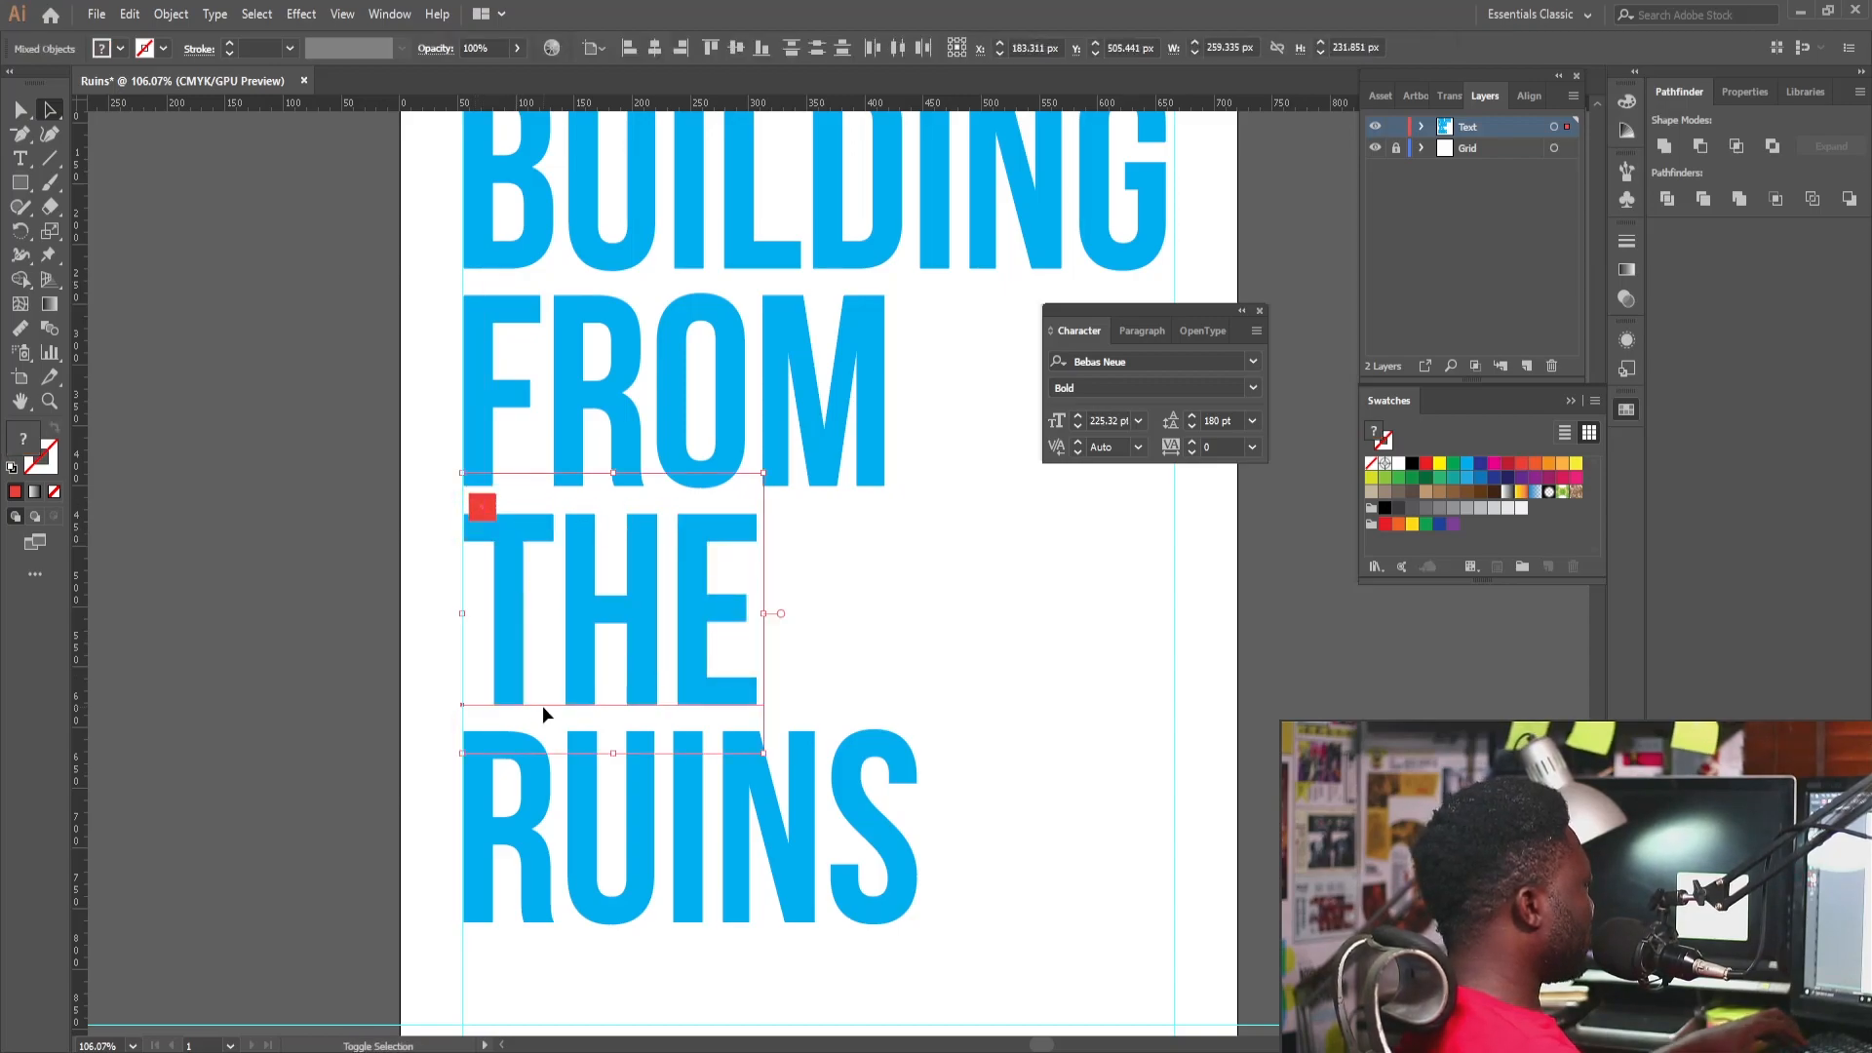
# Place the red square against the bottom of FROM and bring THE up to the square's lower edge.
pyautogui.moveTo(433, 442); pyautogui.dragTo(723, 829)
pyautogui.moveTo(677, 671); pyautogui.dragTo(677, 690)
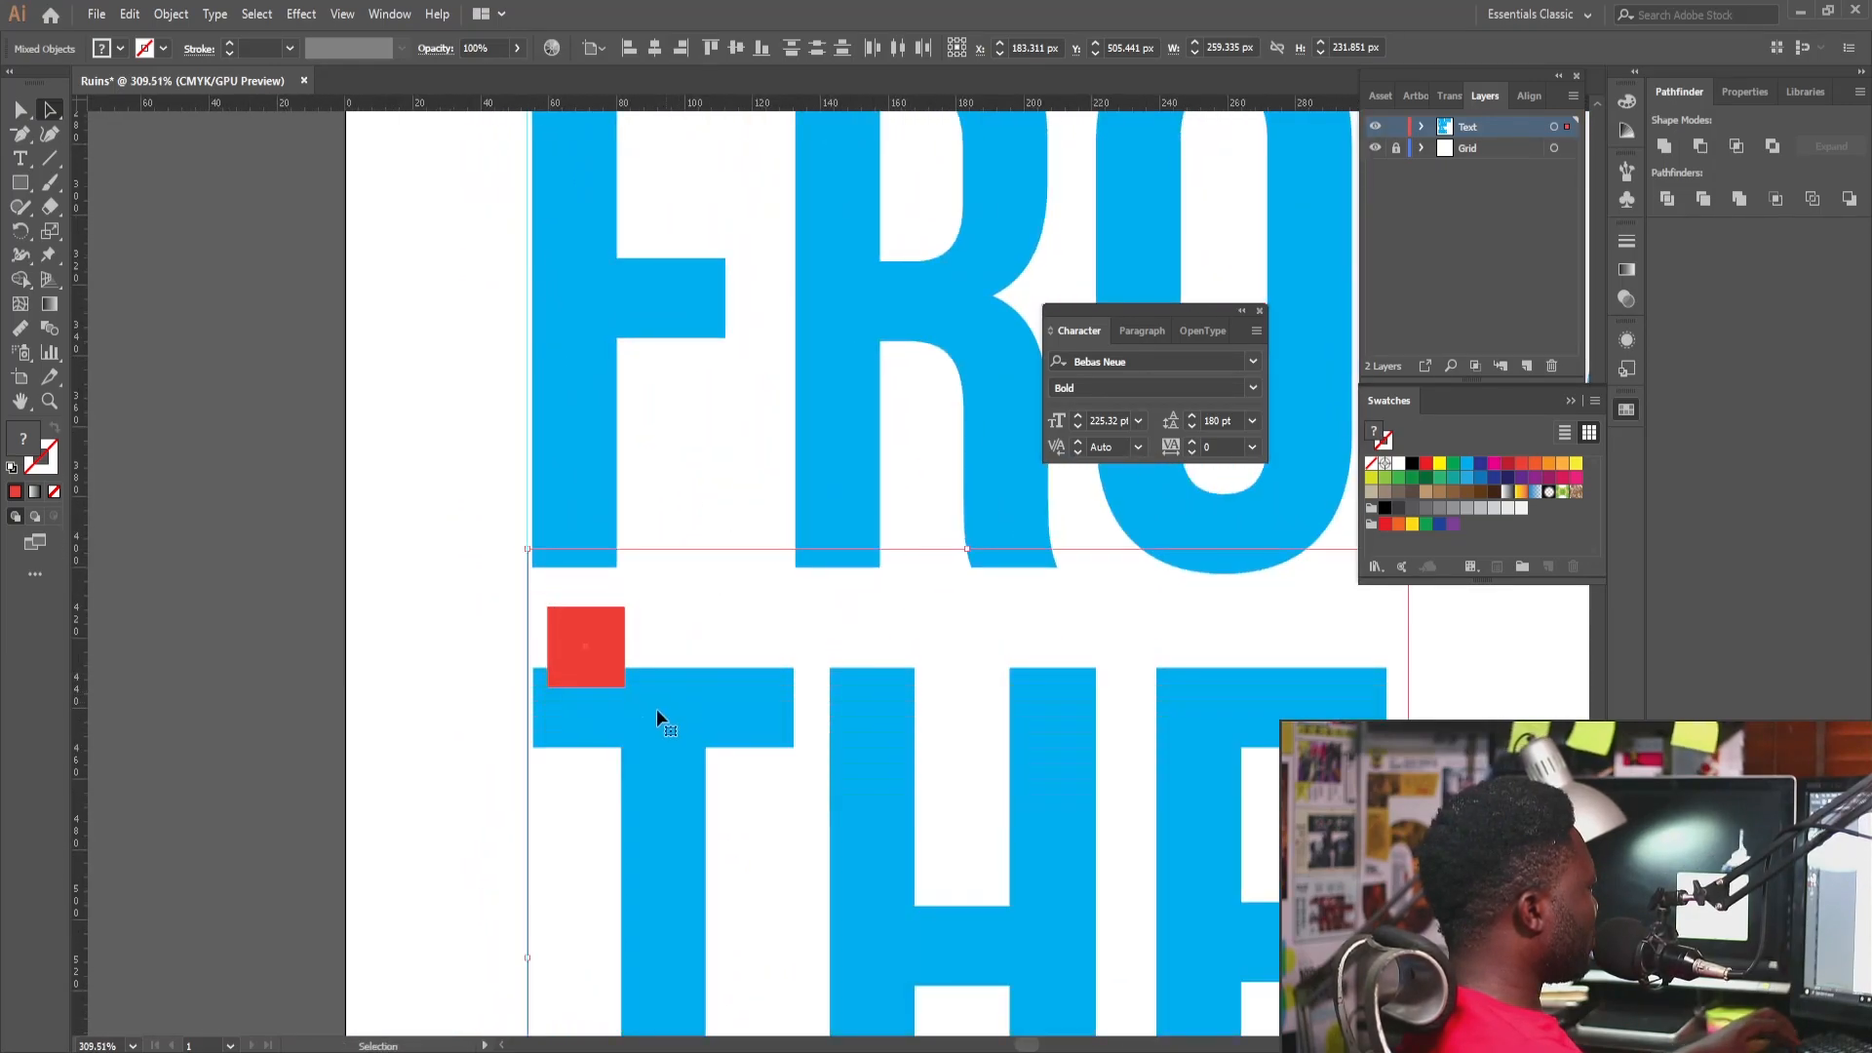
pyautogui.hotkey('ctrl', 'z')
pyautogui.hotkey('ctrl', 'shift', 'a')
pyautogui.moveTo(588, 611); pyautogui.dragTo(588, 592)
pyautogui.keyDown('ctrl'); pyautogui.click(715, 723); pyautogui.keyUp('ctrl')
pyautogui.hotkey('ctrl', 'shift', 'a')
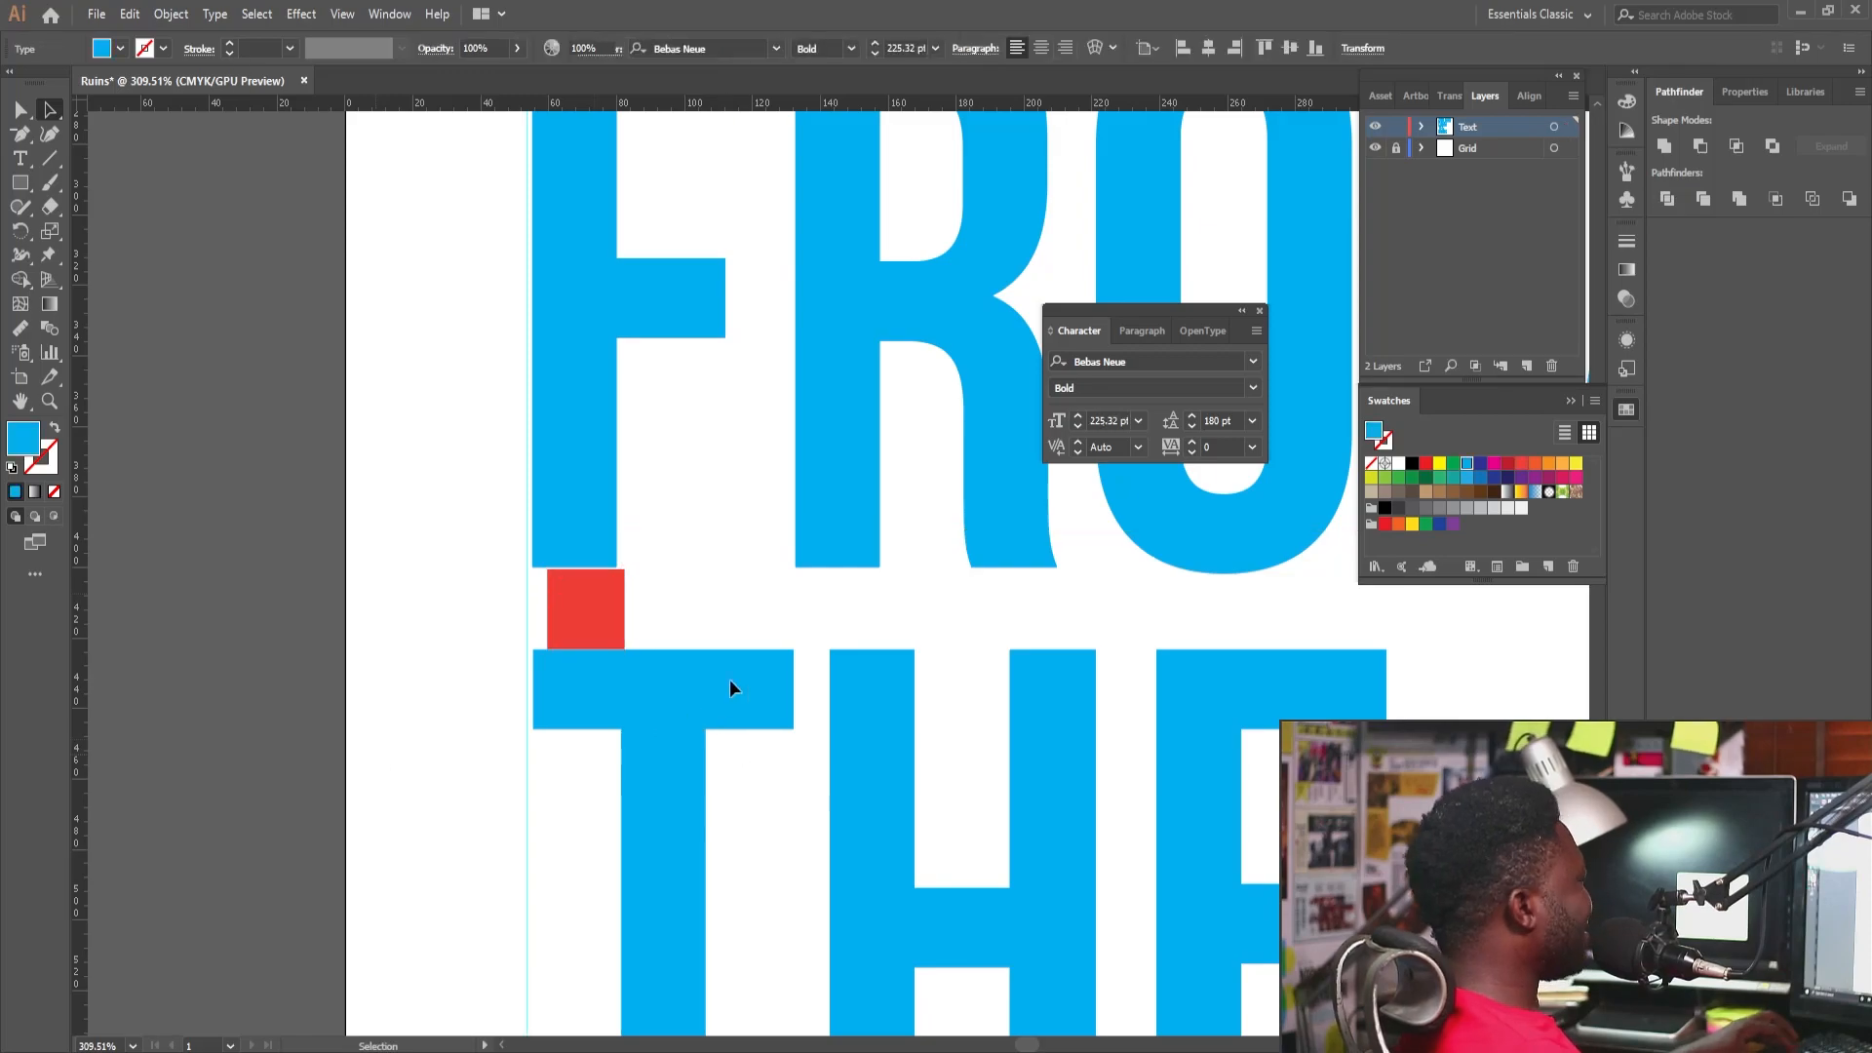
# Fine-tune THE's vertical position so it touches the lower edge of the red square.
pyautogui.scroll(-5, 435, 737)
pyautogui.moveTo(530, 784); pyautogui.dragTo(547, 628)
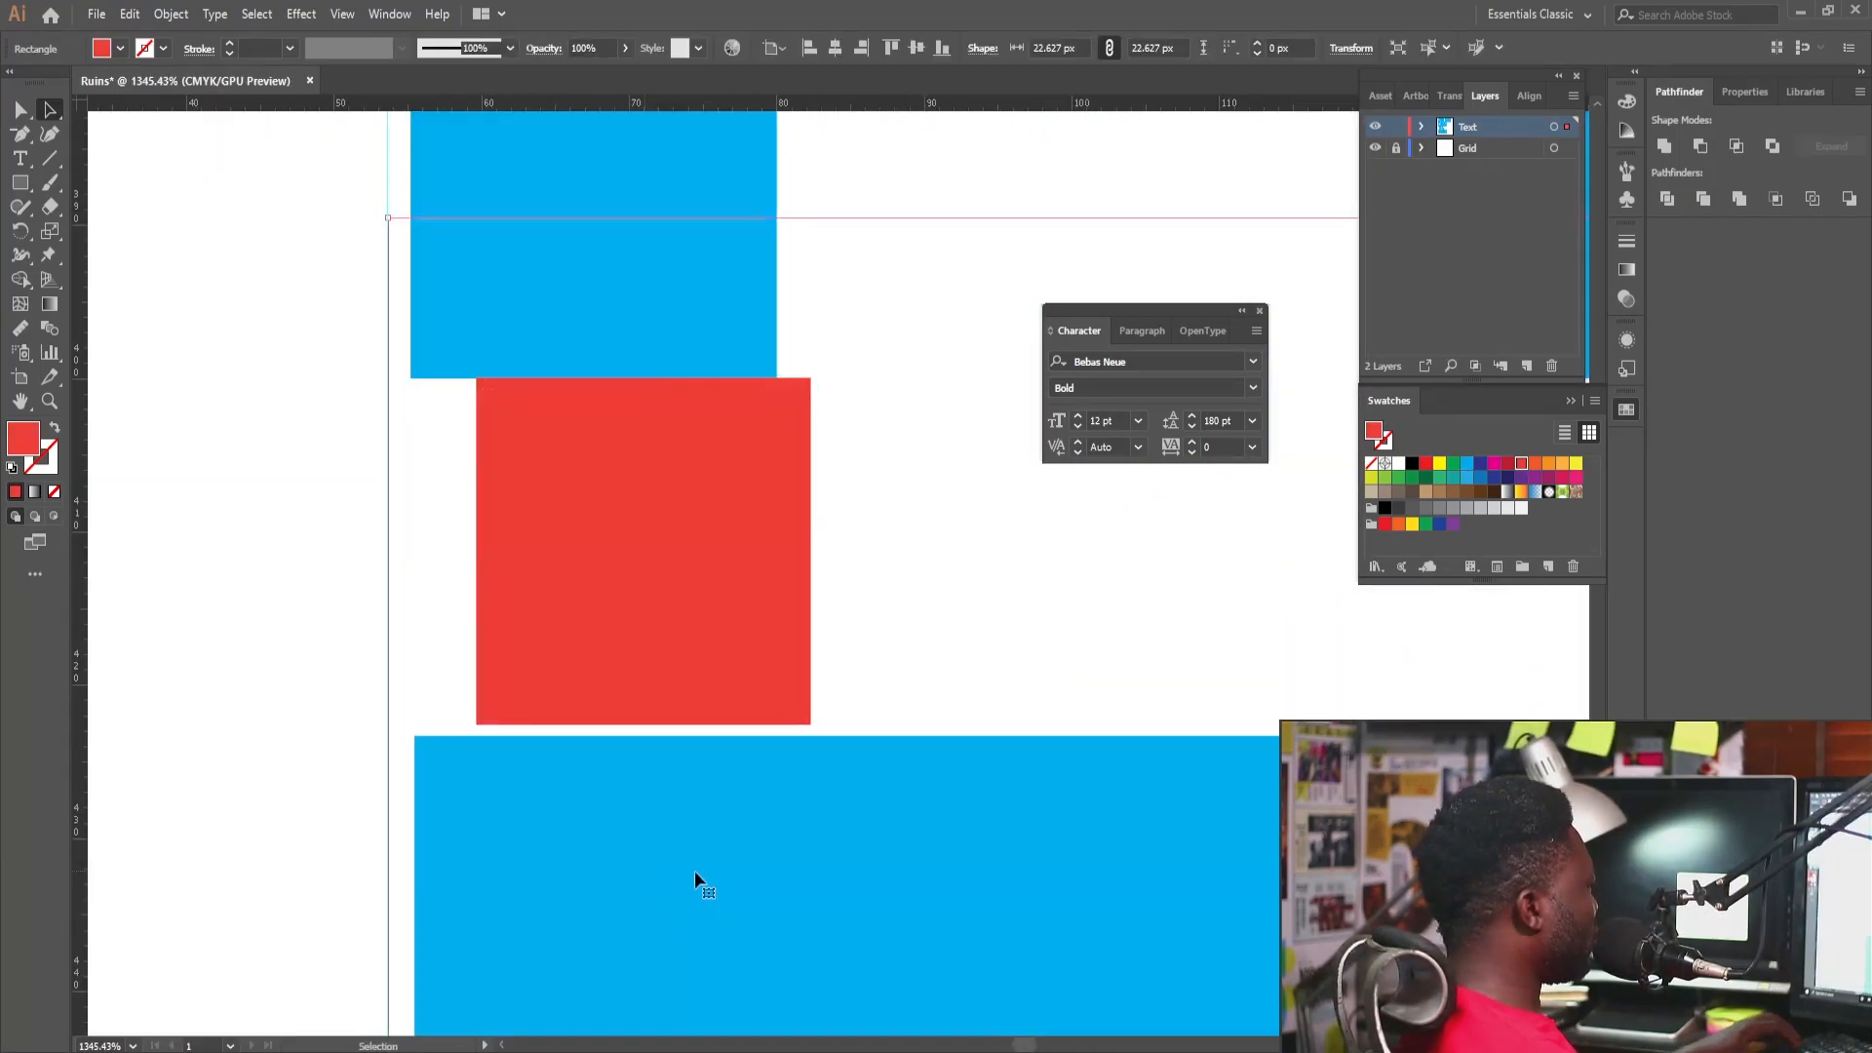
pyautogui.moveTo(695, 871); pyautogui.dragTo(695, 858)
pyautogui.moveTo(782, 656); pyautogui.dragTo(464, 861)
pyautogui.moveTo(841, 804); pyautogui.dragTo(585, 699)
pyautogui.press('space')
pyautogui.moveTo(672, 803); pyautogui.dragTo(564, 645)
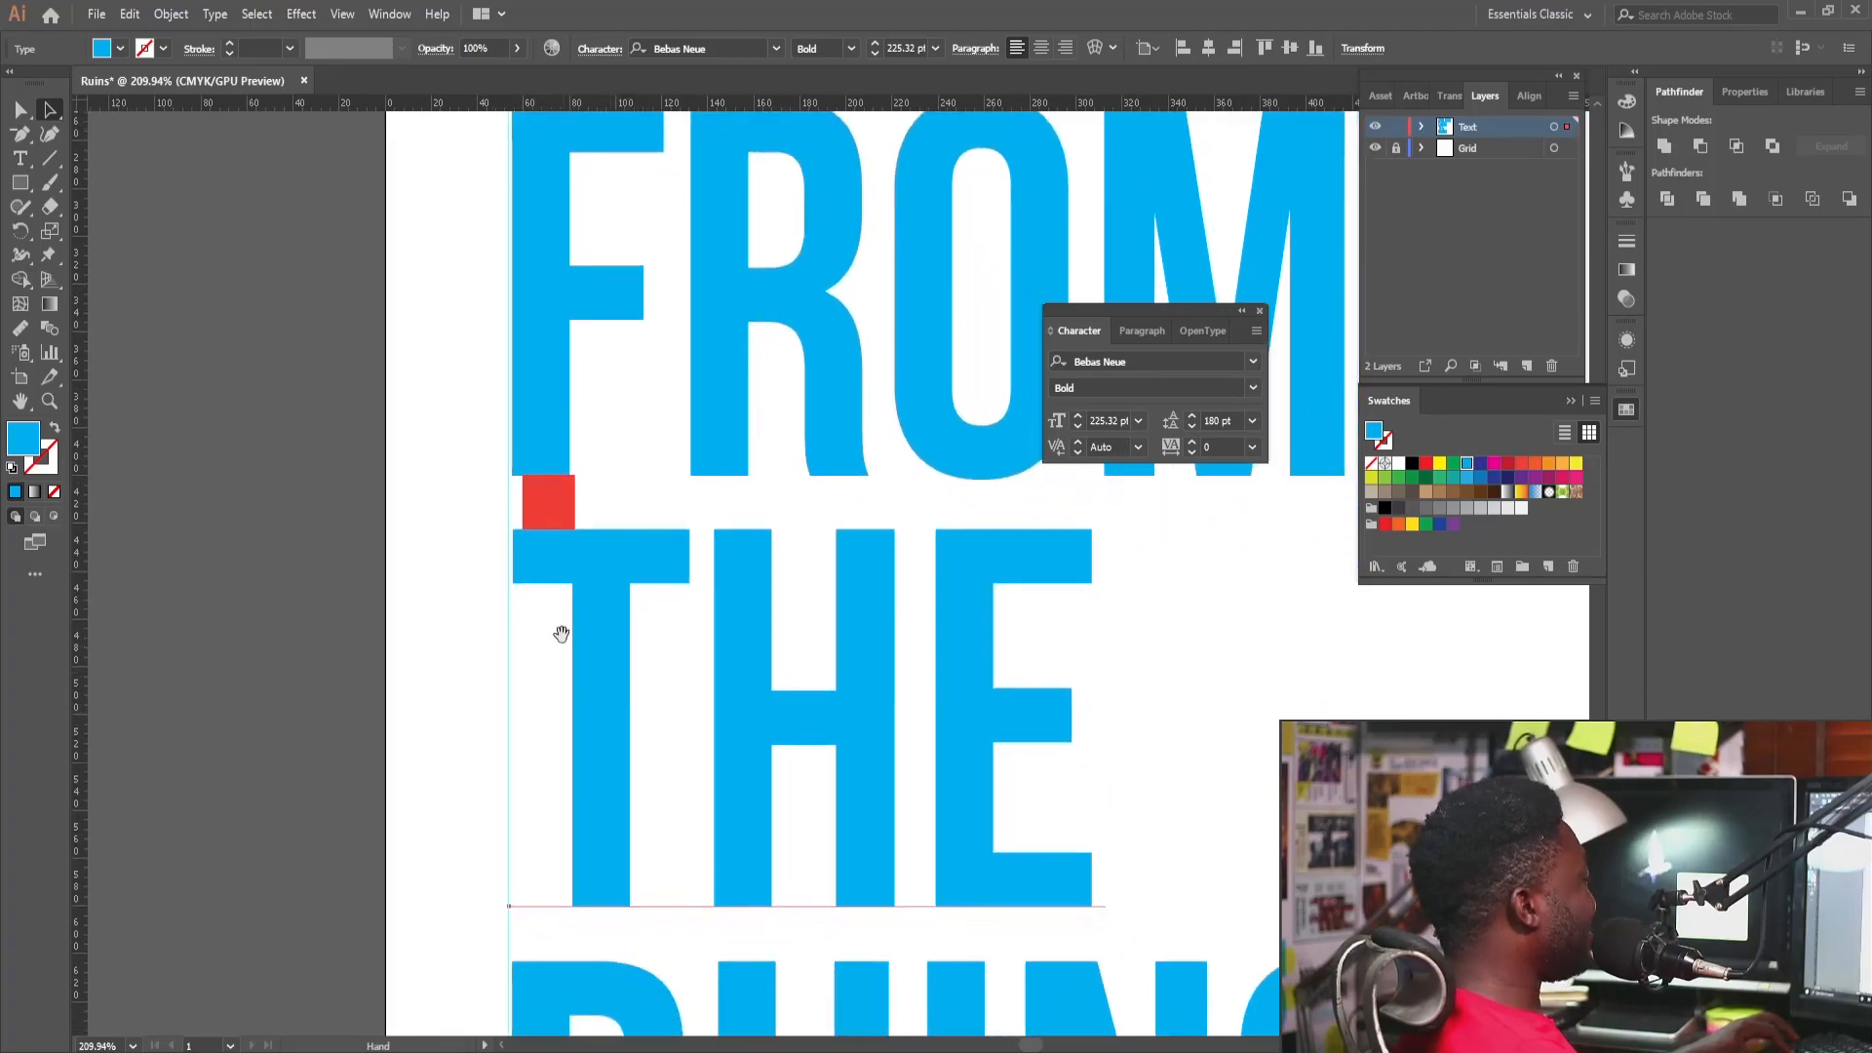
# Compare the gap between THE and RUINS using a copy of the red square, and remove both squares.
pyautogui.click(574, 527)
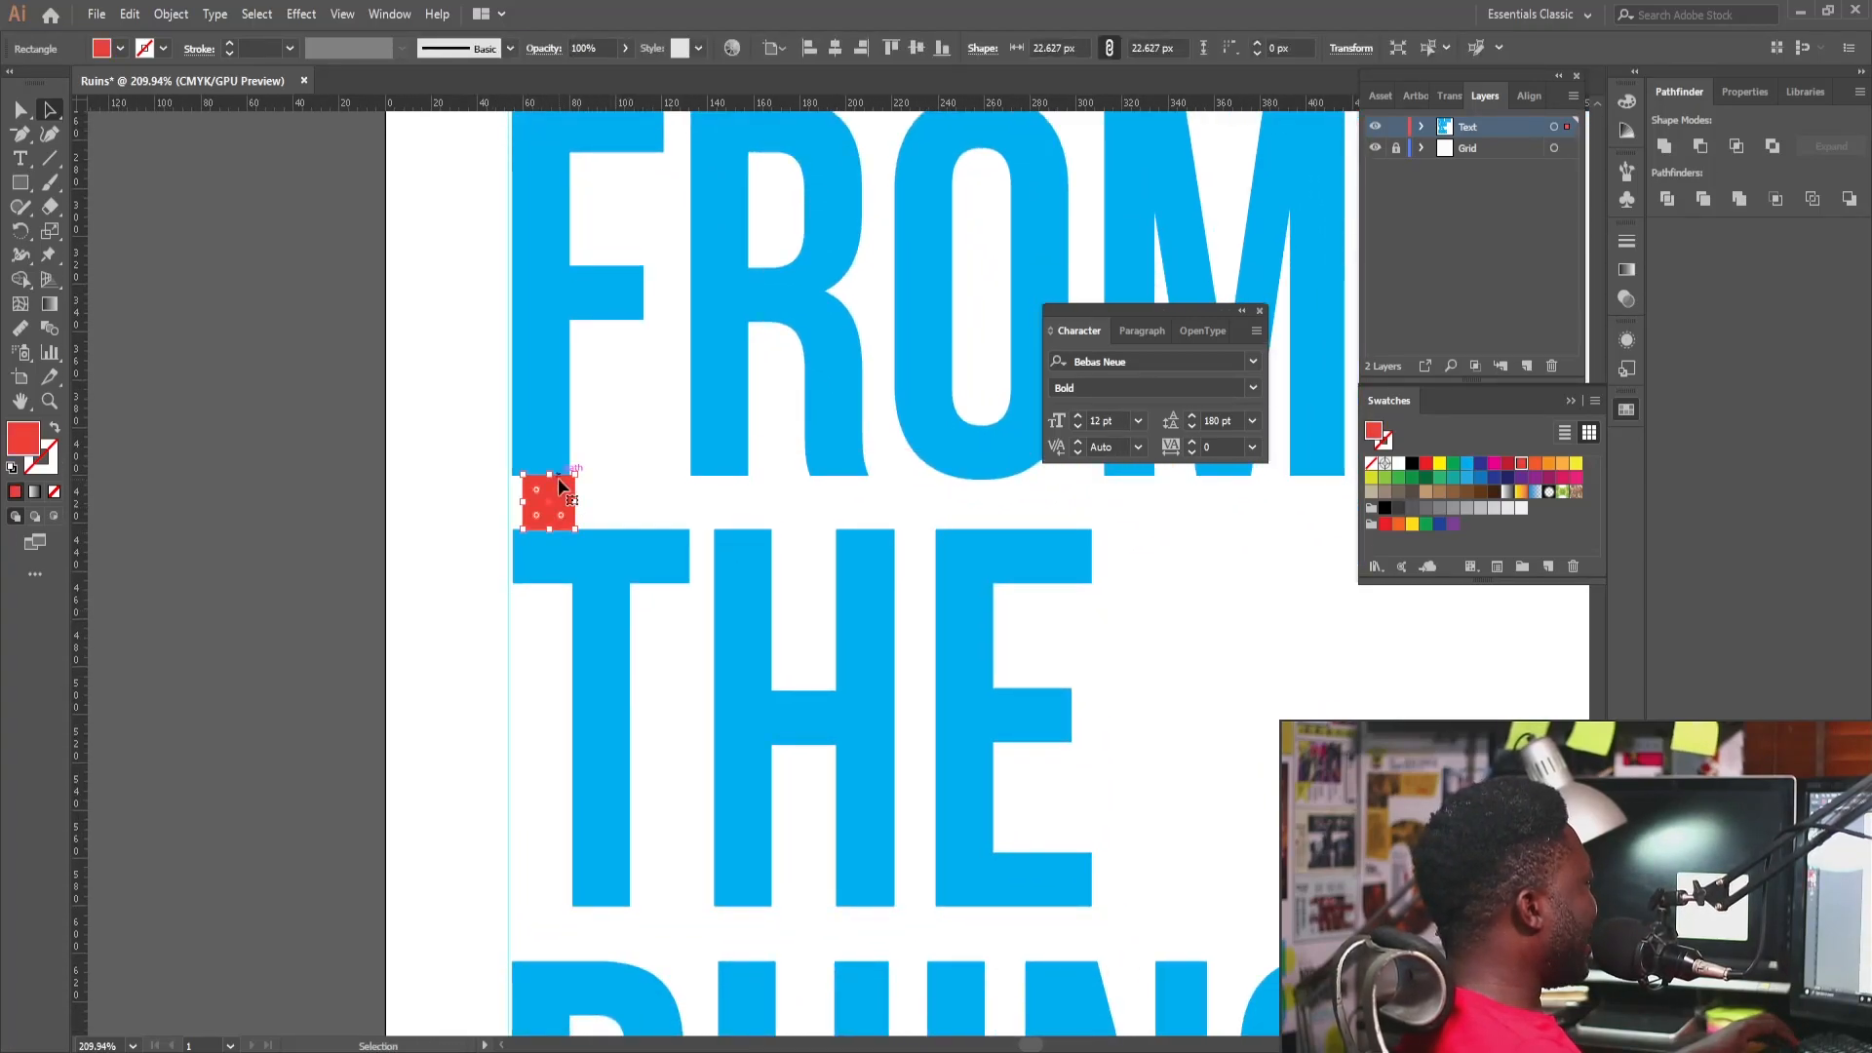
pyautogui.moveTo(532, 487); pyautogui.dragTo(554, 907)
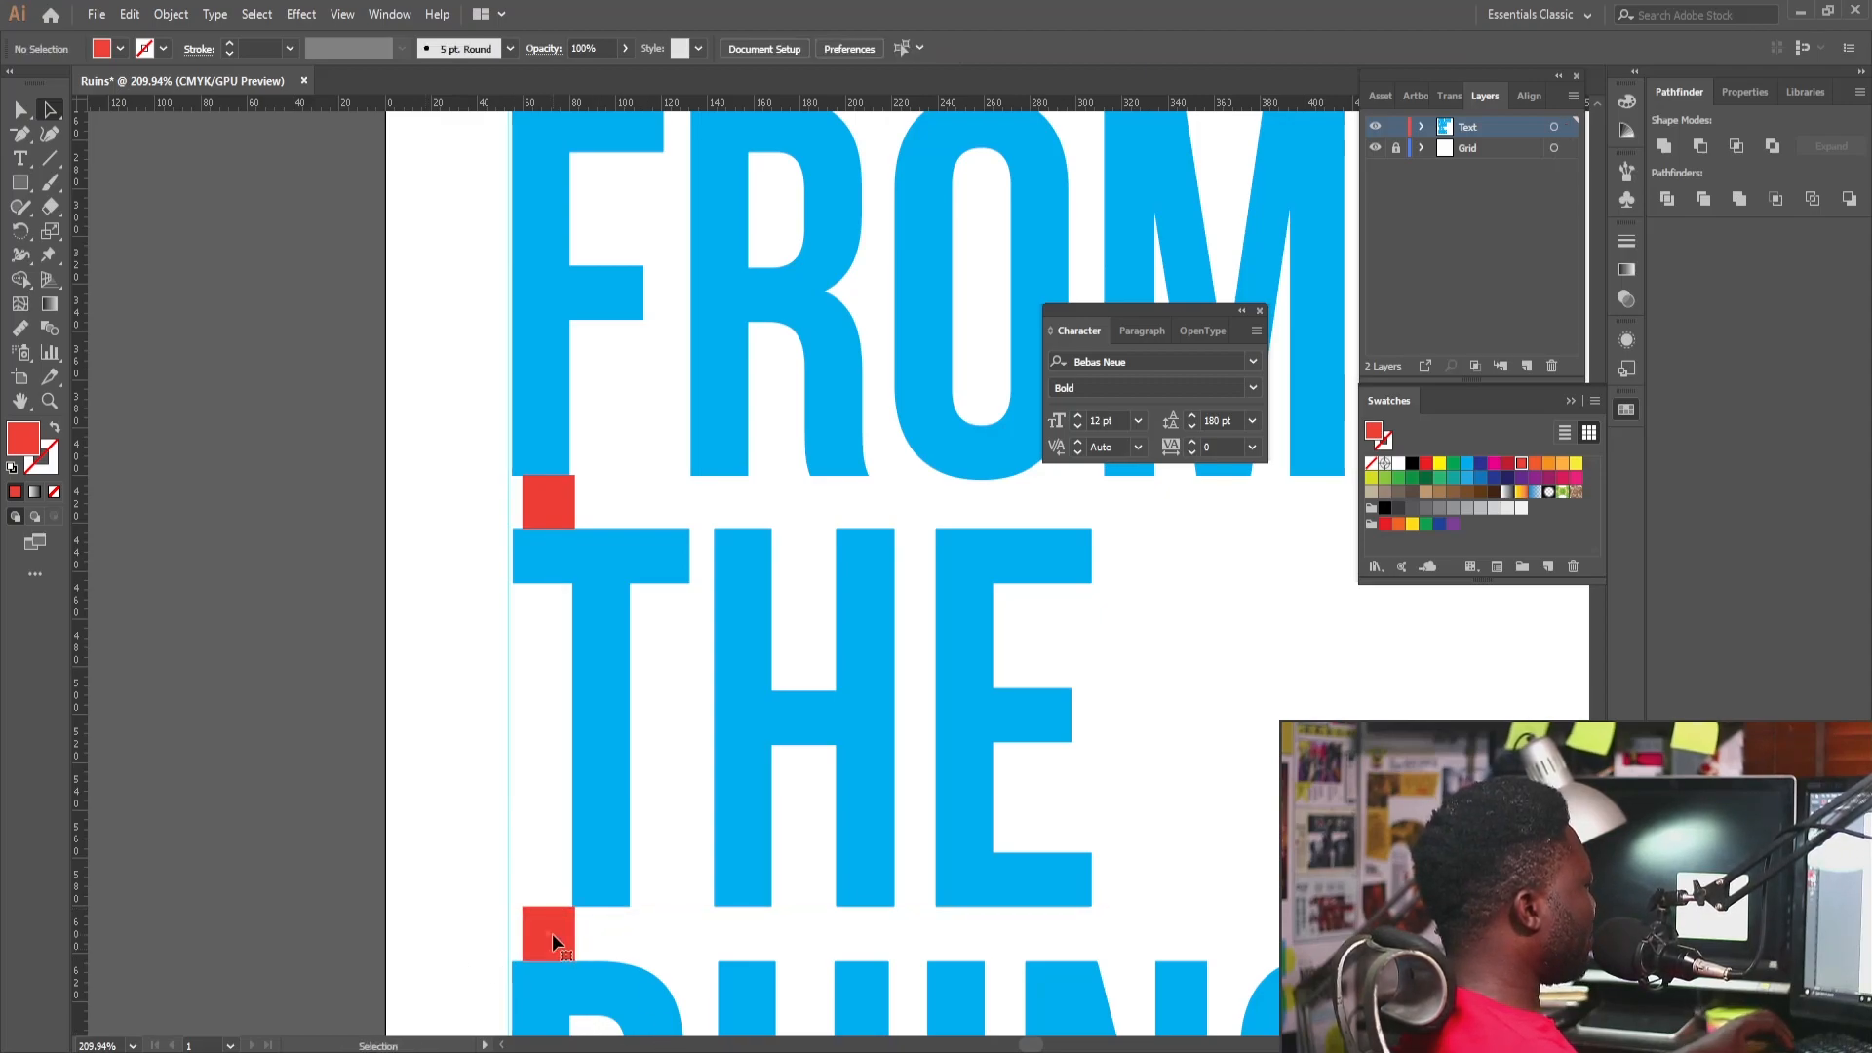
pyautogui.hotkey('ctrl', 'z')
pyautogui.click(551, 504)
pyautogui.press('Delete')
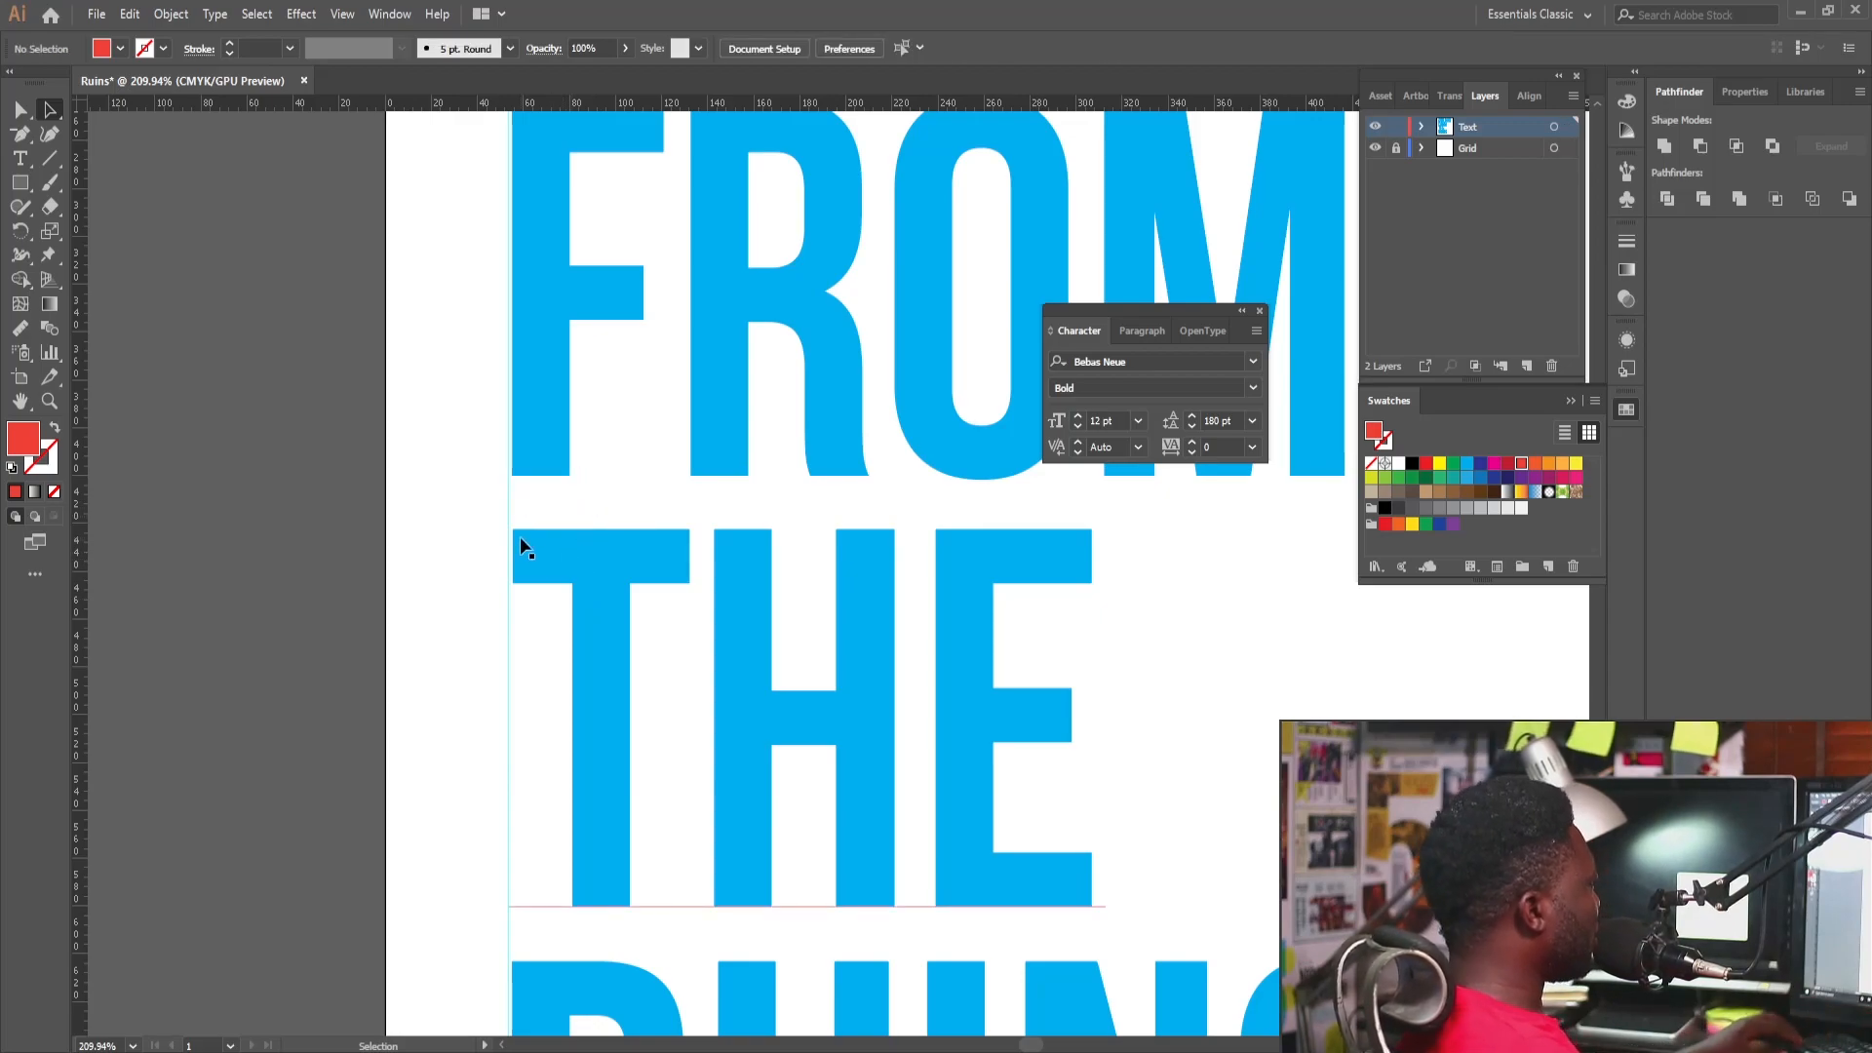
# Try a tracking of 50 on the word RUINS and set its tracking to 20.
pyautogui.moveTo(665, 586); pyautogui.dragTo(351, 839)
pyautogui.moveTo(950, 784); pyautogui.dragTo(825, 757)
pyautogui.click(755, 770)
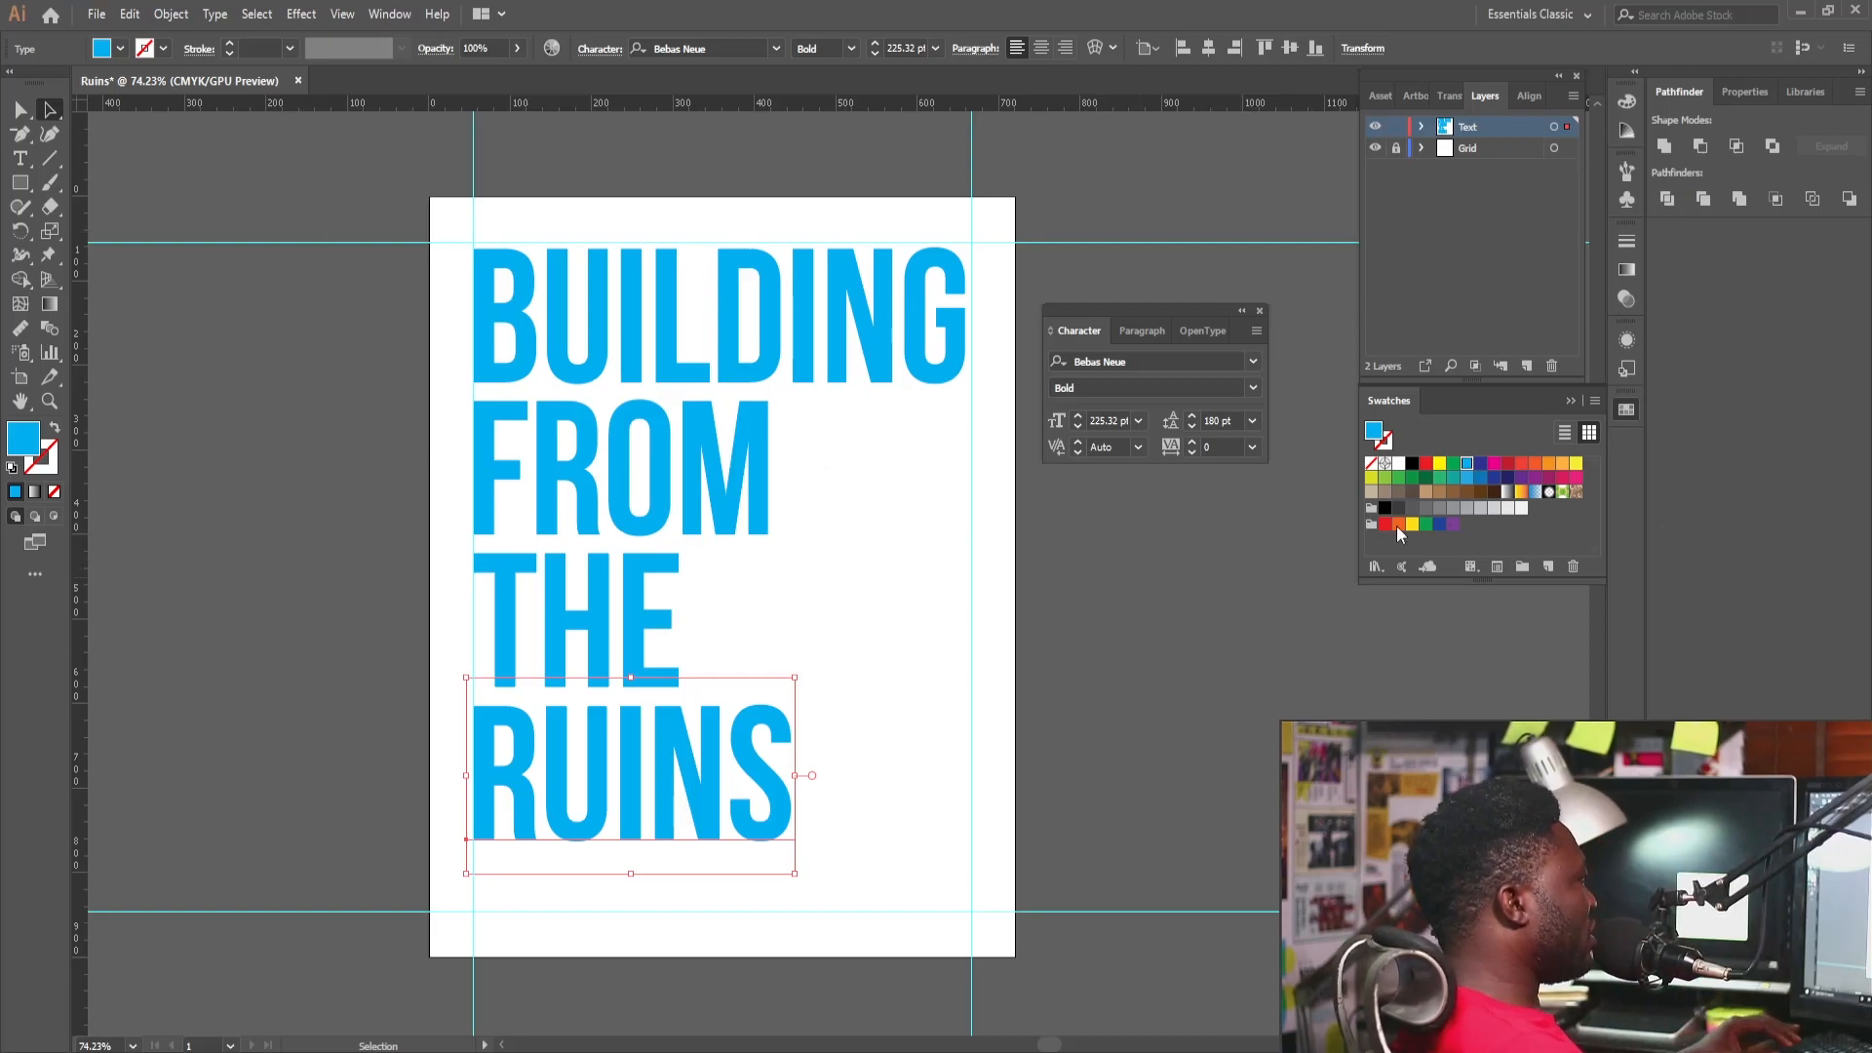
pyautogui.click(1184, 447)
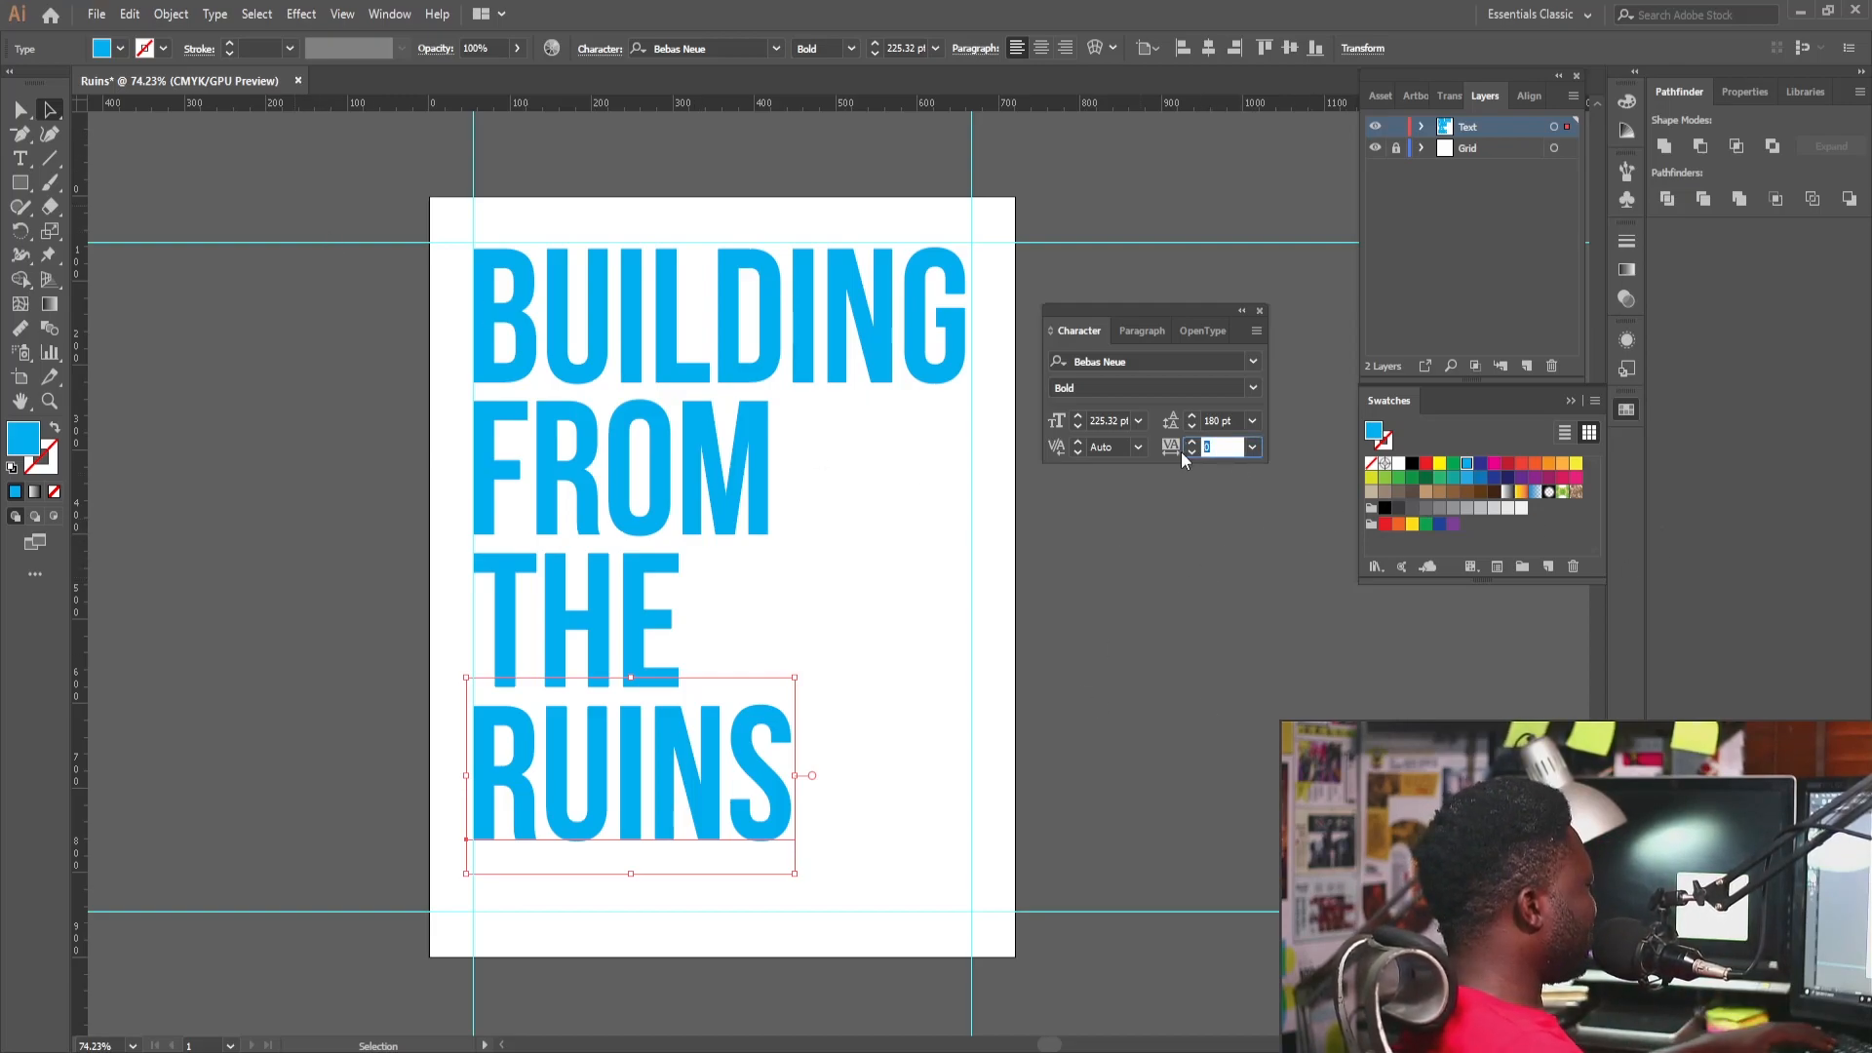
pyautogui.write('50')
pyautogui.press('Return')
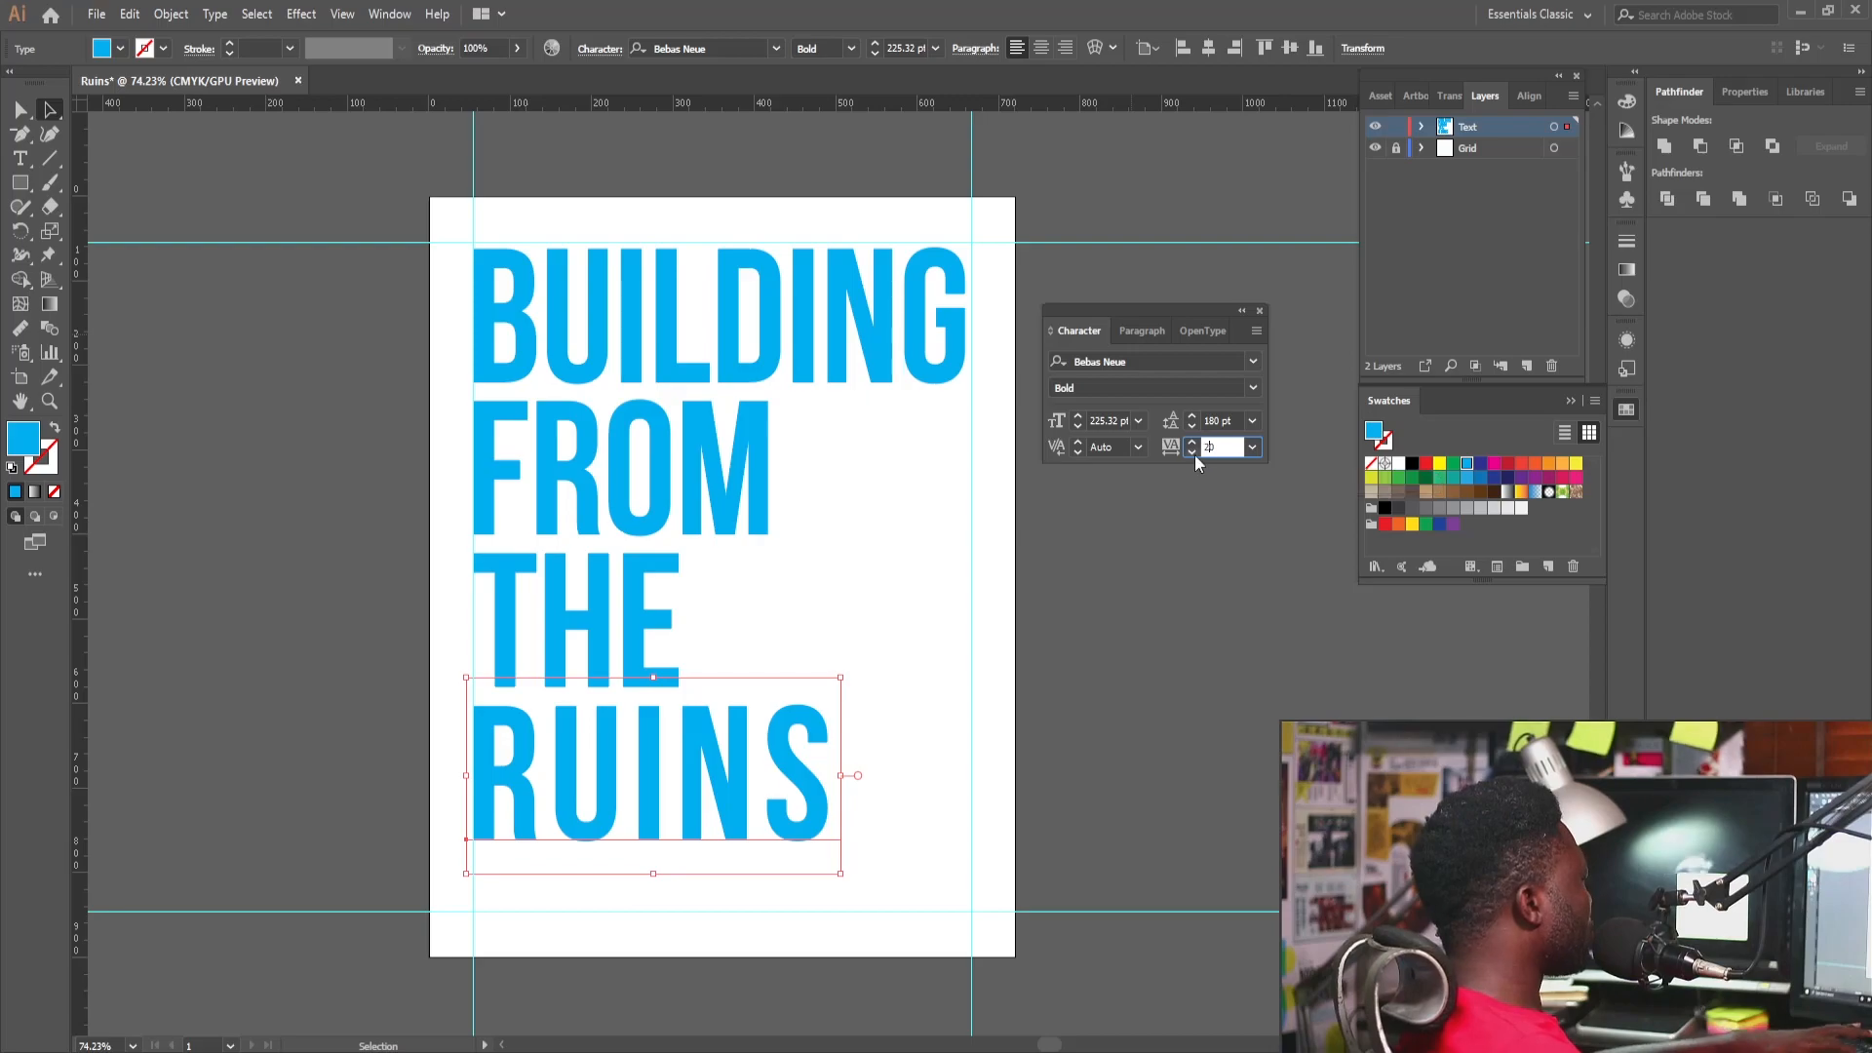
pyautogui.write('20')
pyautogui.press('Return')
# Draw a rectangle about 81 × 193 px over the R's left stem, from the artboard edge to the T's stem edge.
pyautogui.moveTo(417, 674); pyautogui.dragTo(607, 576)
pyautogui.click(22, 185)
pyautogui.moveTo(328, 353); pyautogui.dragTo(523, 844)
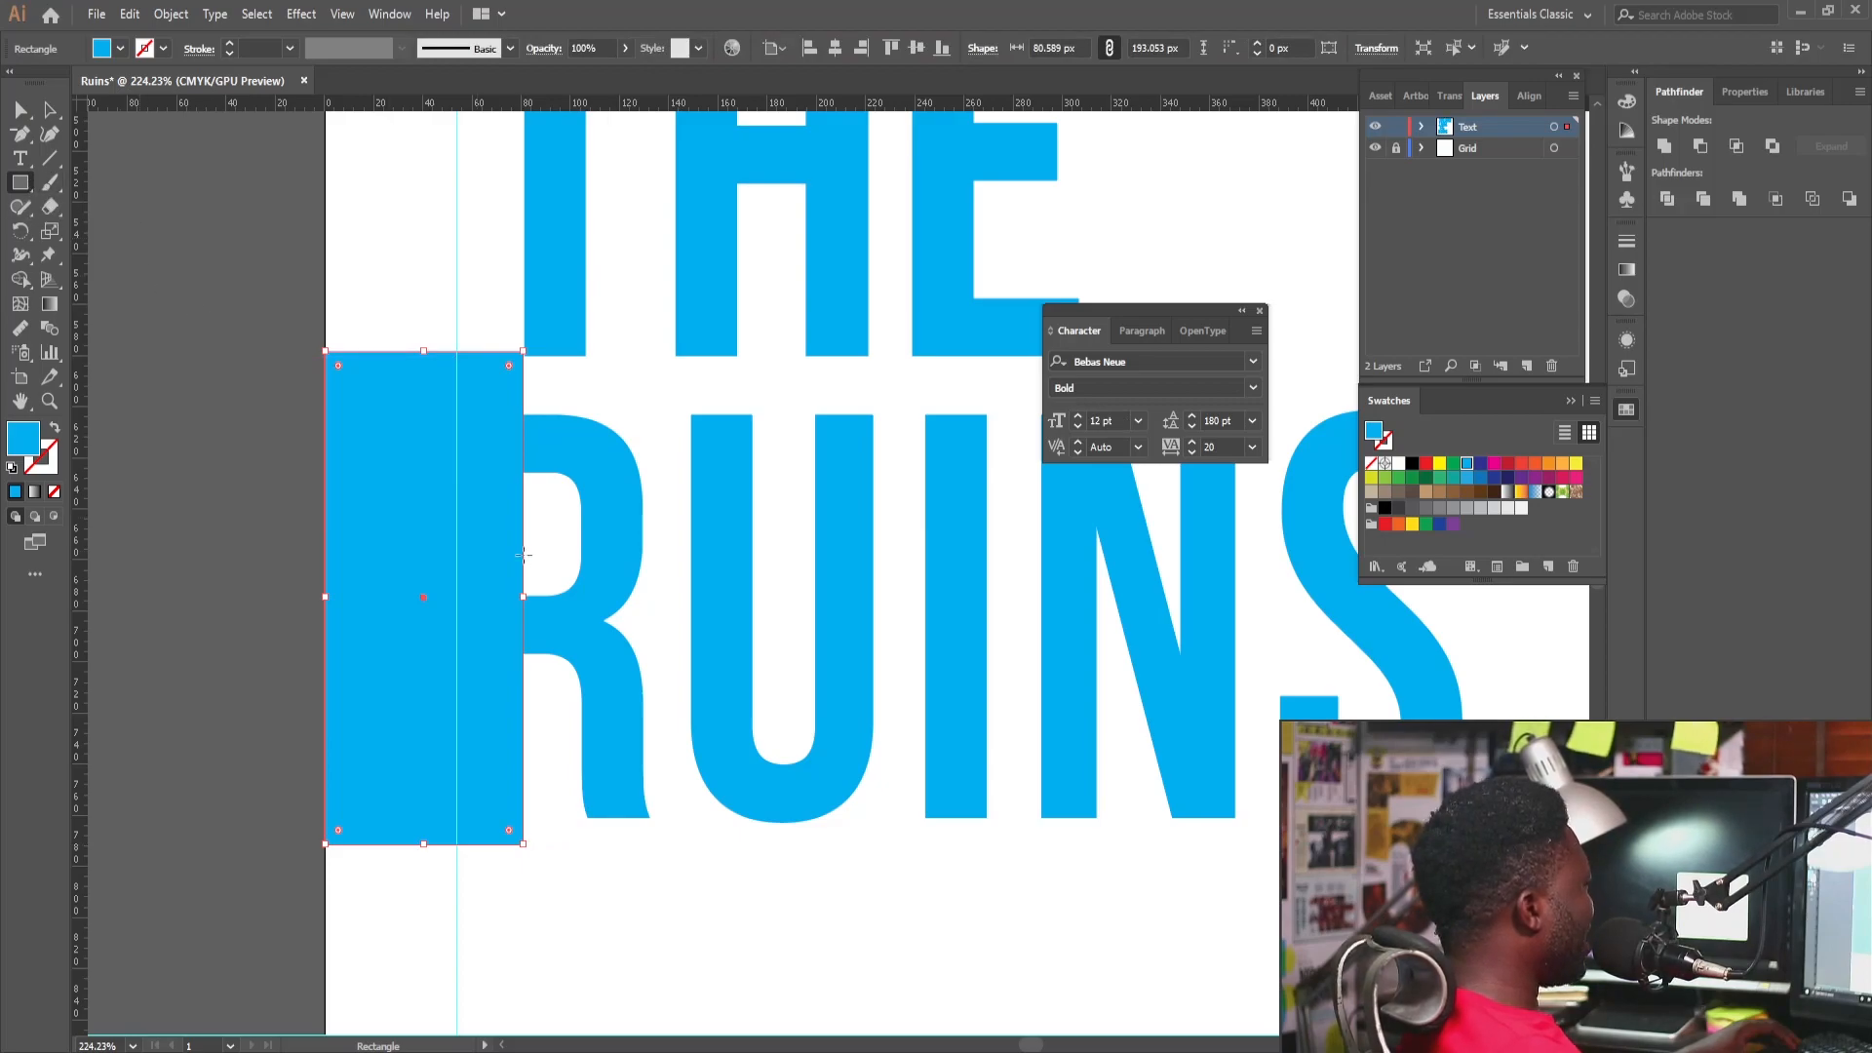
pyautogui.press('v')
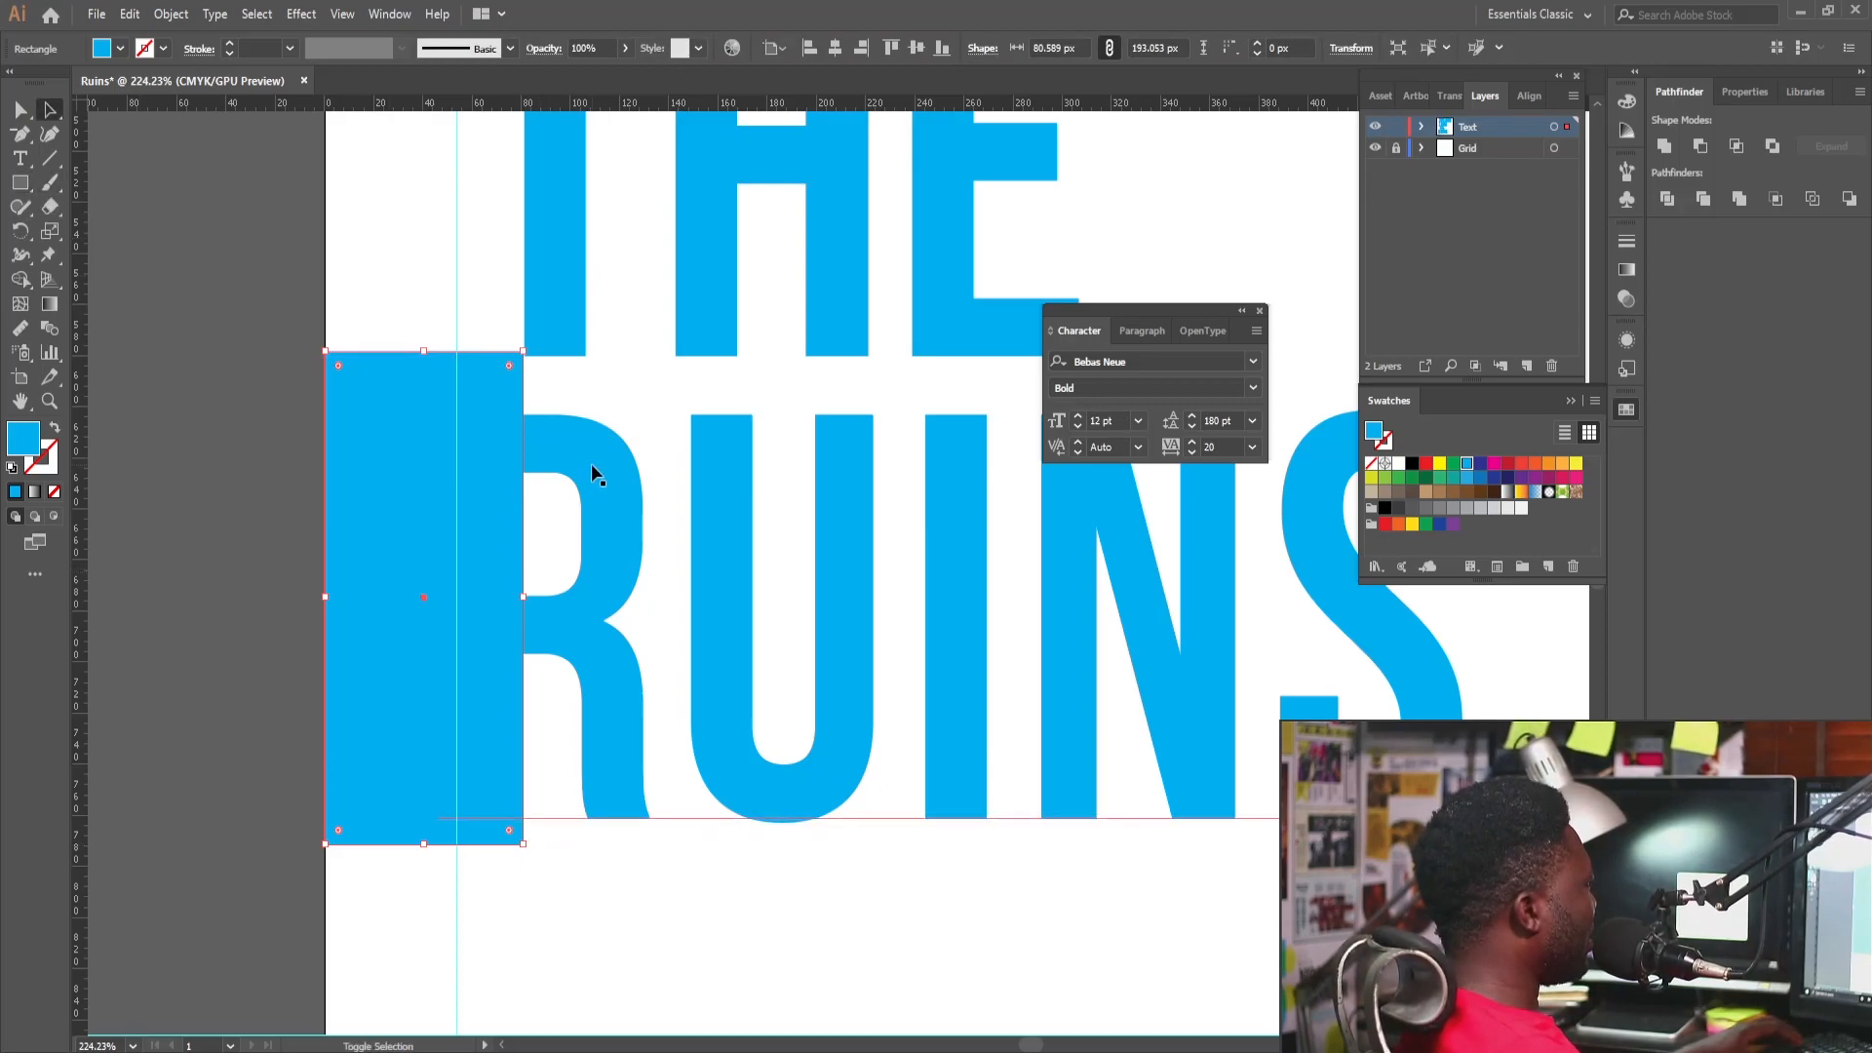
pyautogui.click(630, 955)
# Convert the RUINS text to outlines.
pyautogui.click(694, 747)
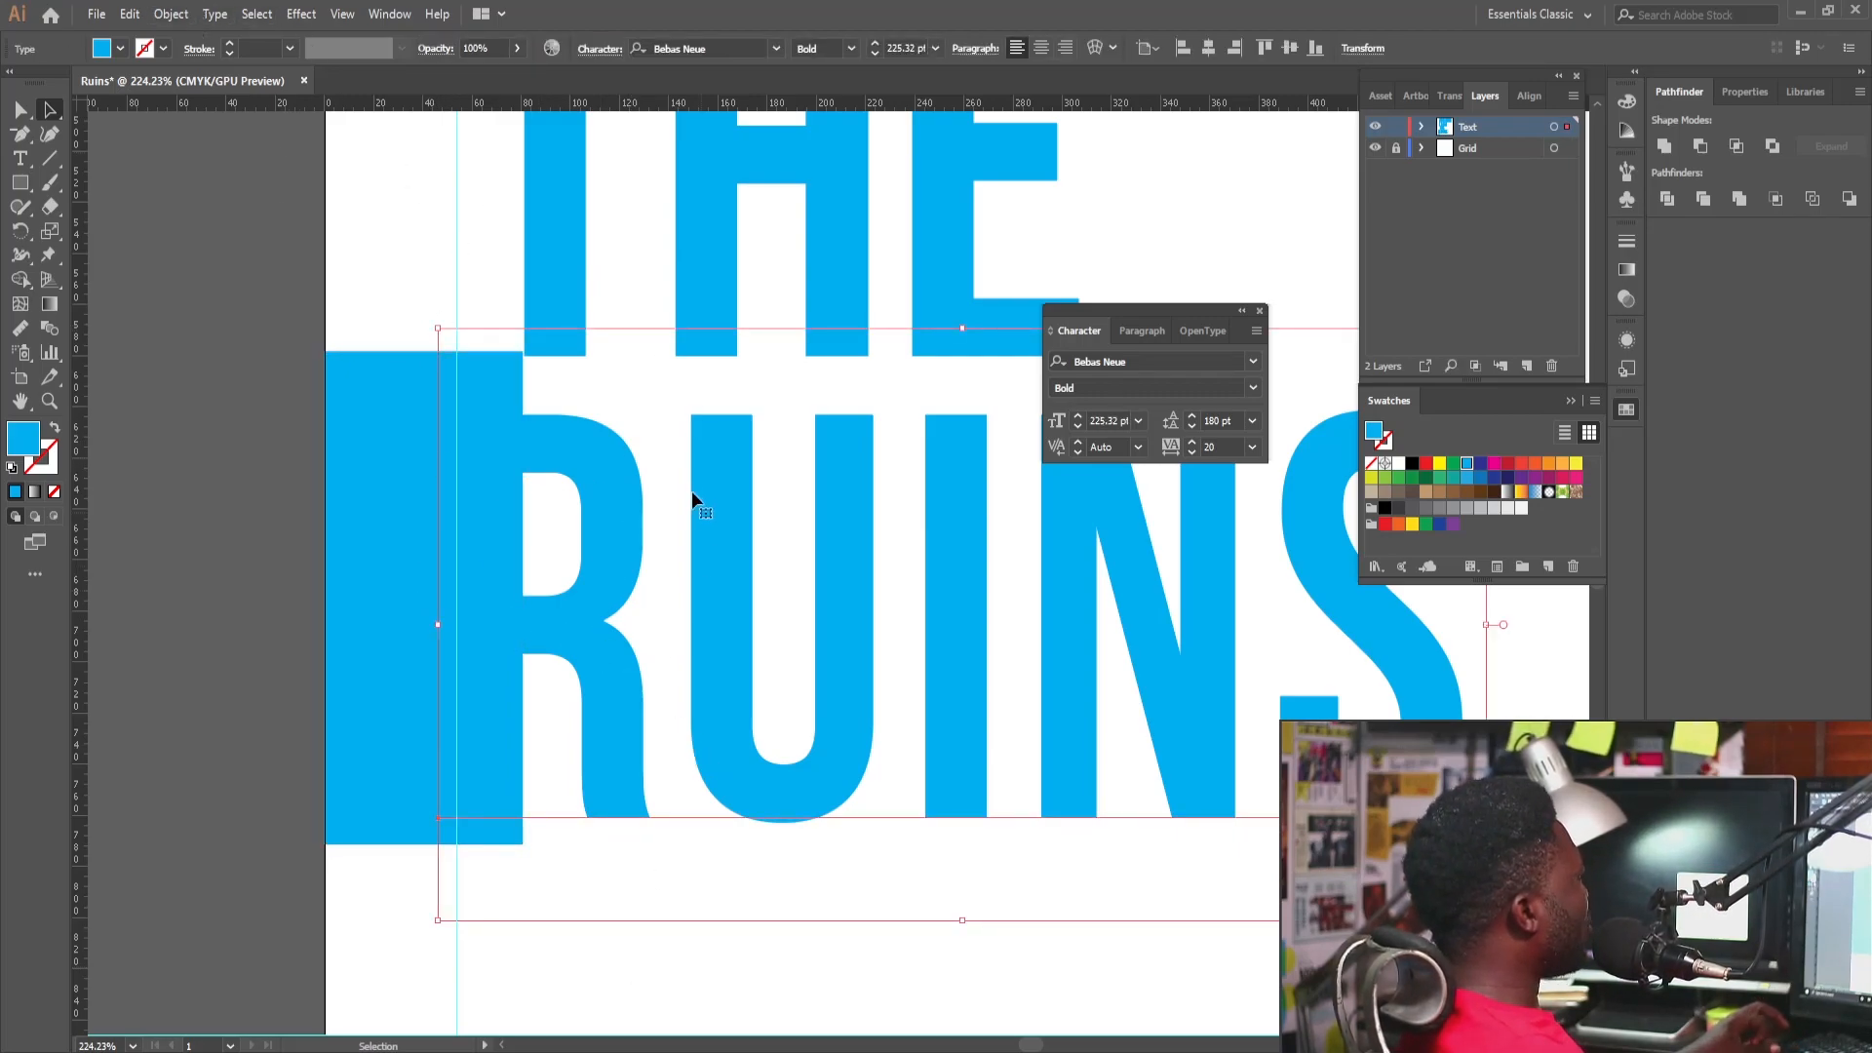
pyautogui.click(213, 14)
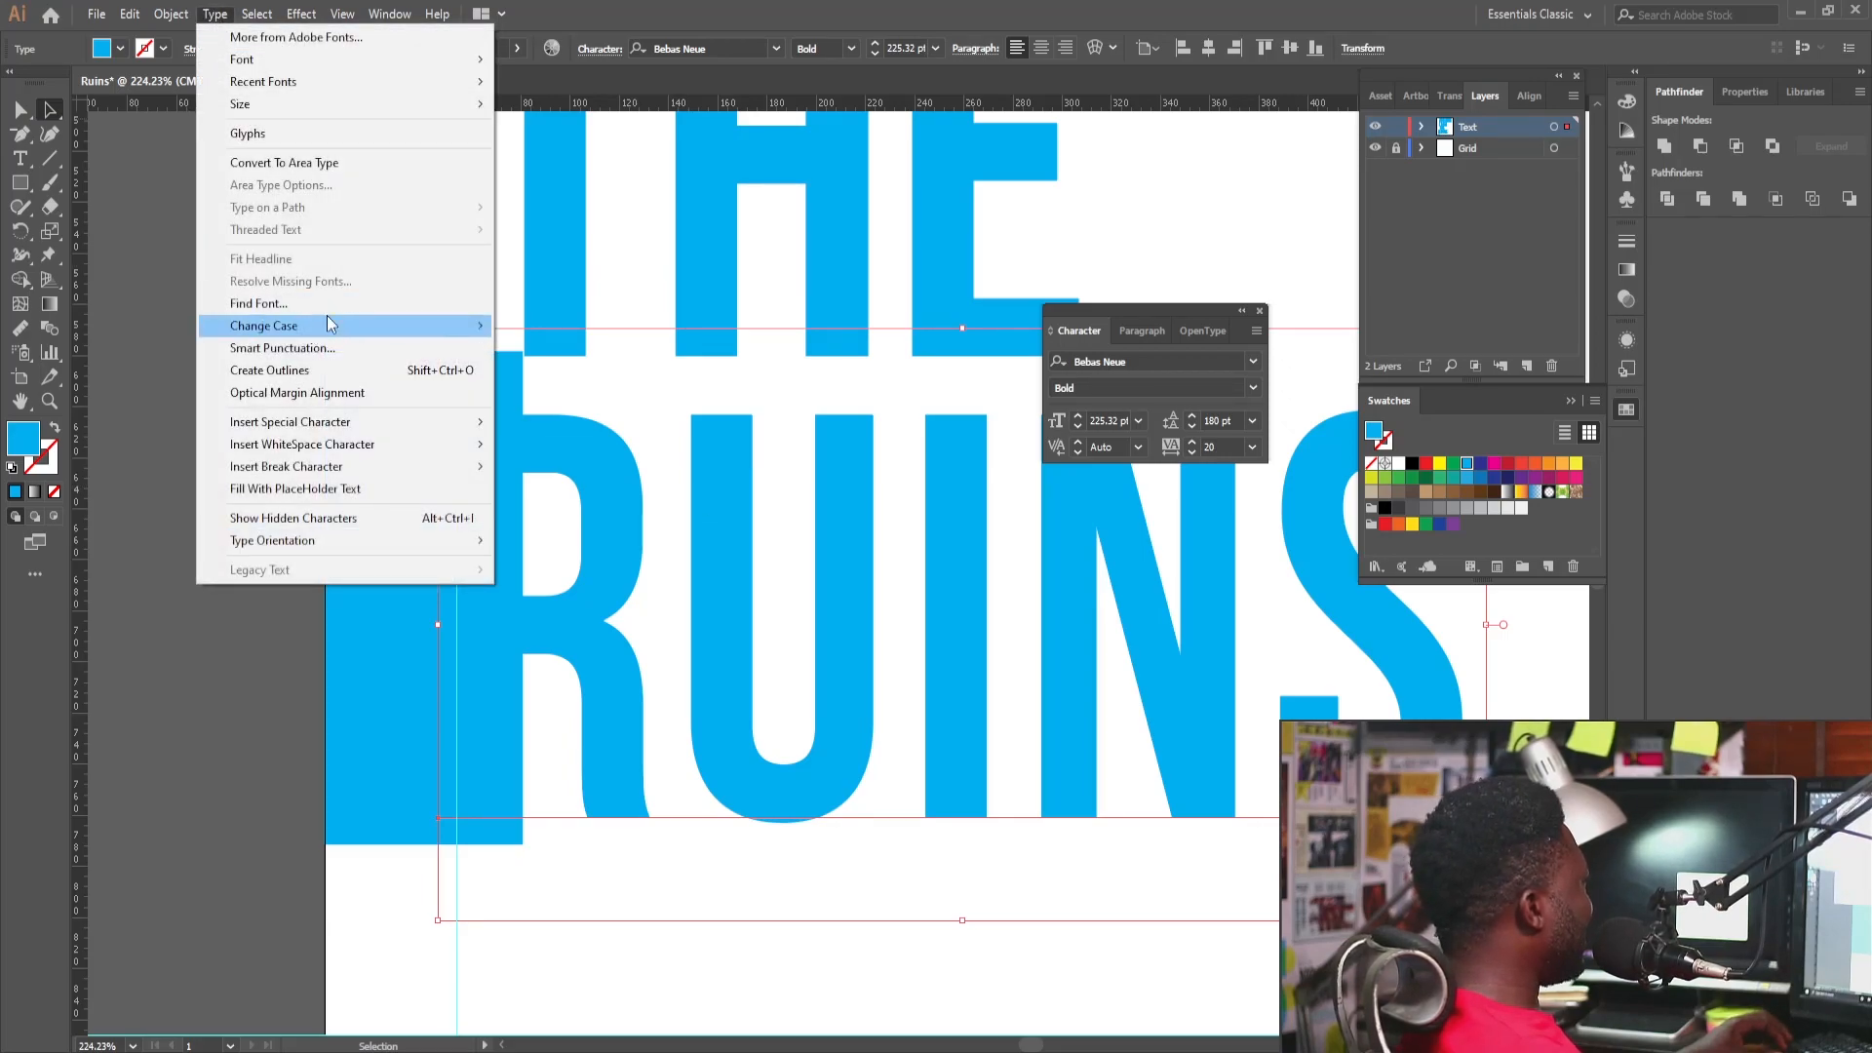
pyautogui.click(331, 369)
# Cut away the rectangle and the R's left stem with Shape Builder, keeping the rest of the RUINS outlines.
pyautogui.click(385, 541)
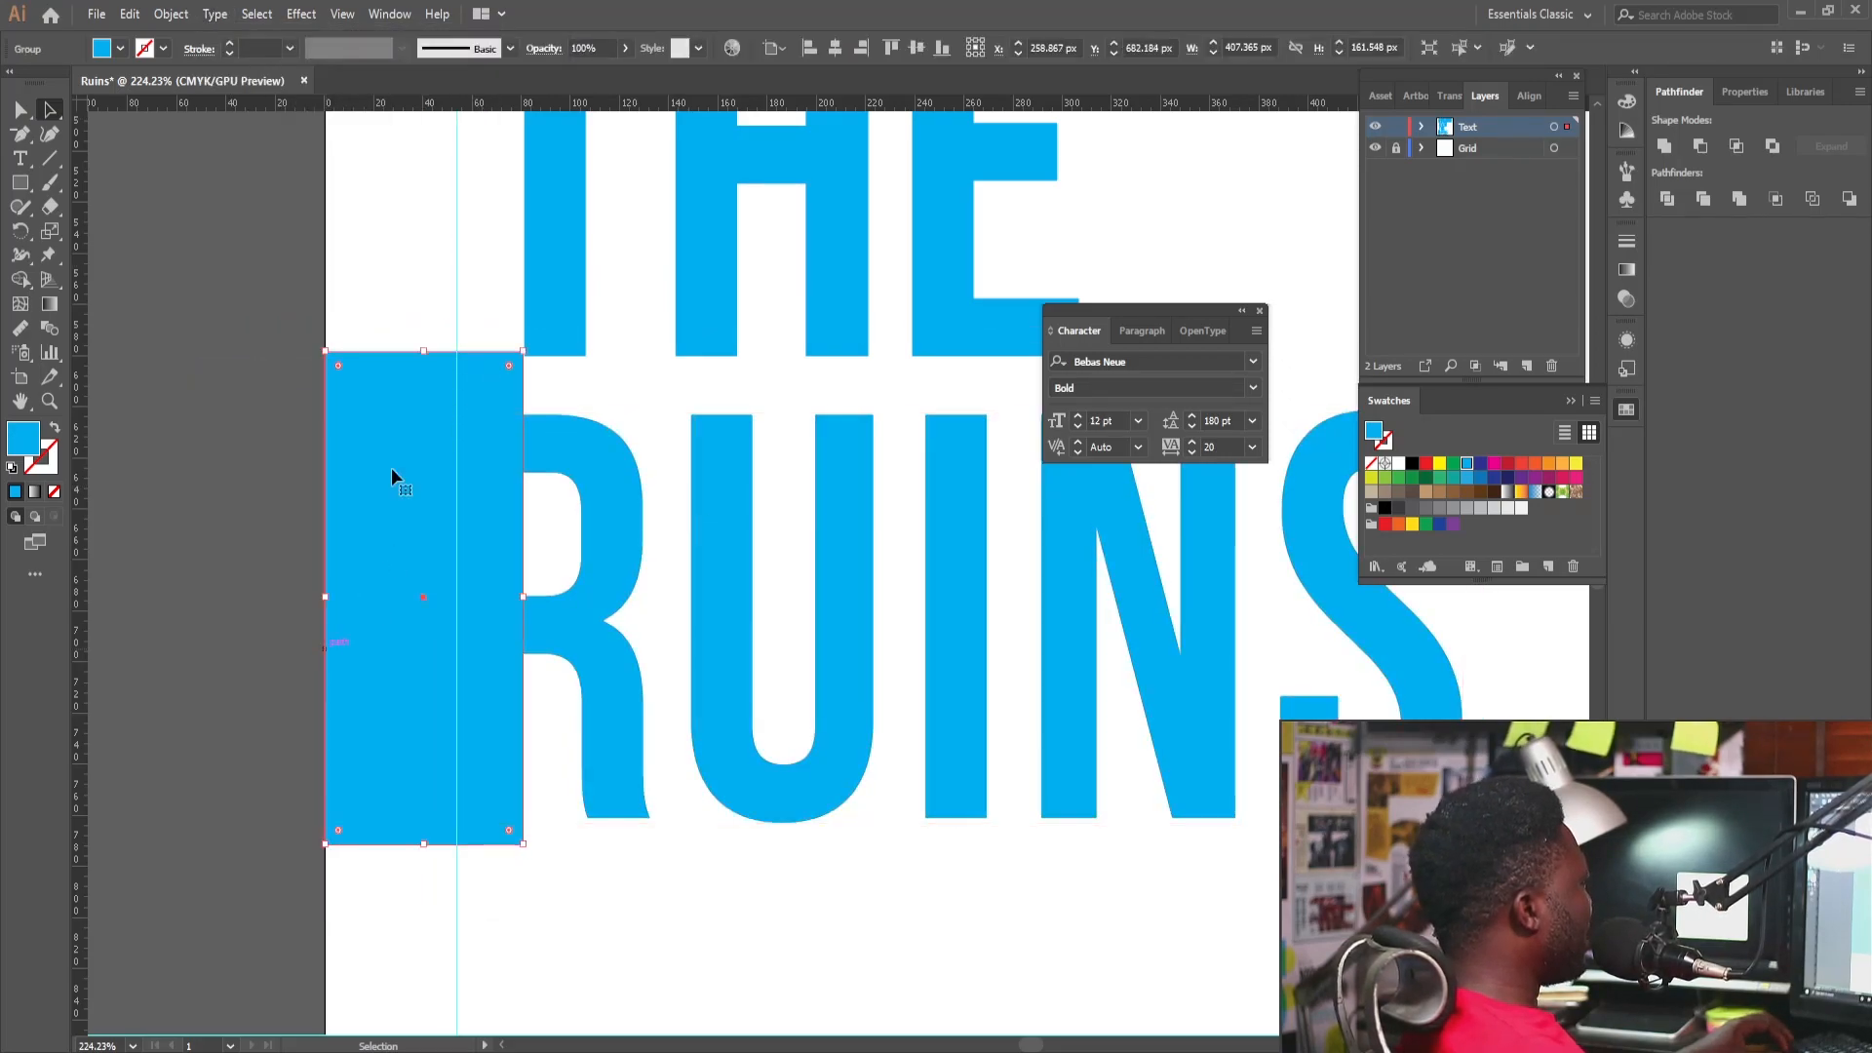
pyautogui.keyDown('shift'); pyautogui.click(566, 460); pyautogui.keyUp('shift')
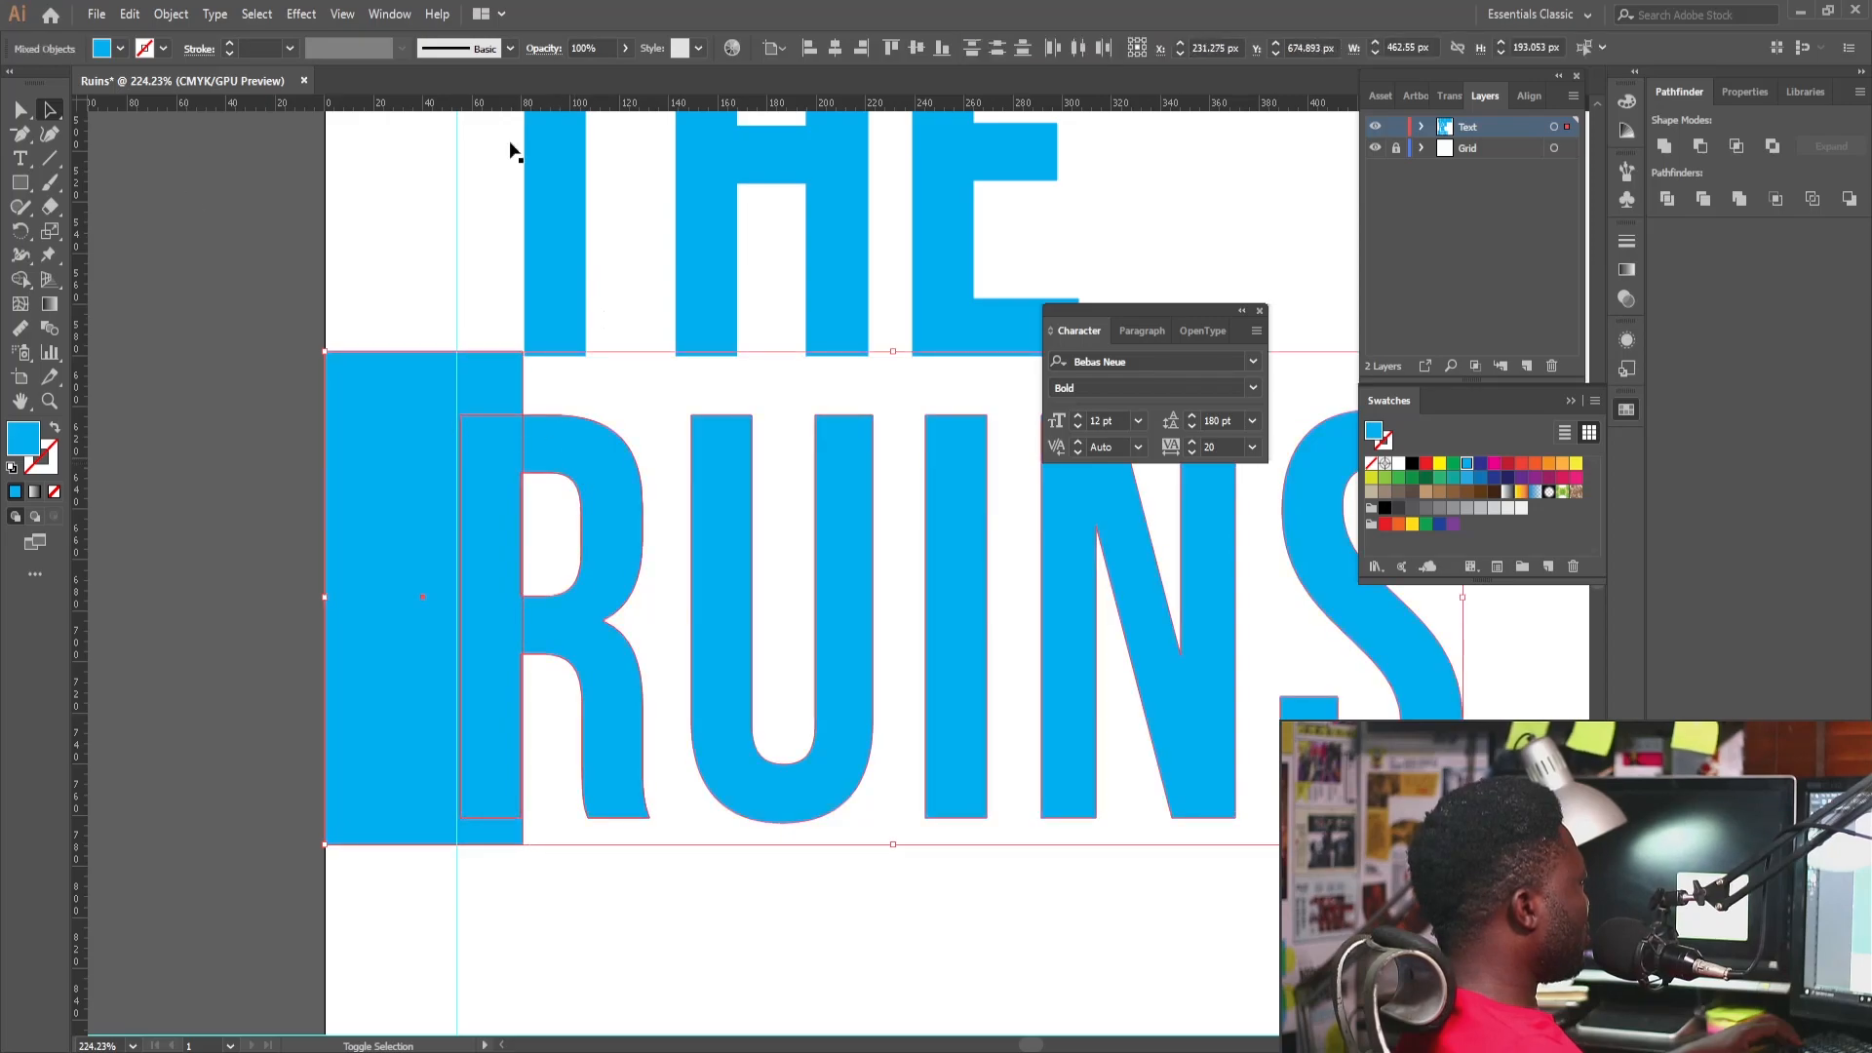
pyautogui.click(21, 282)
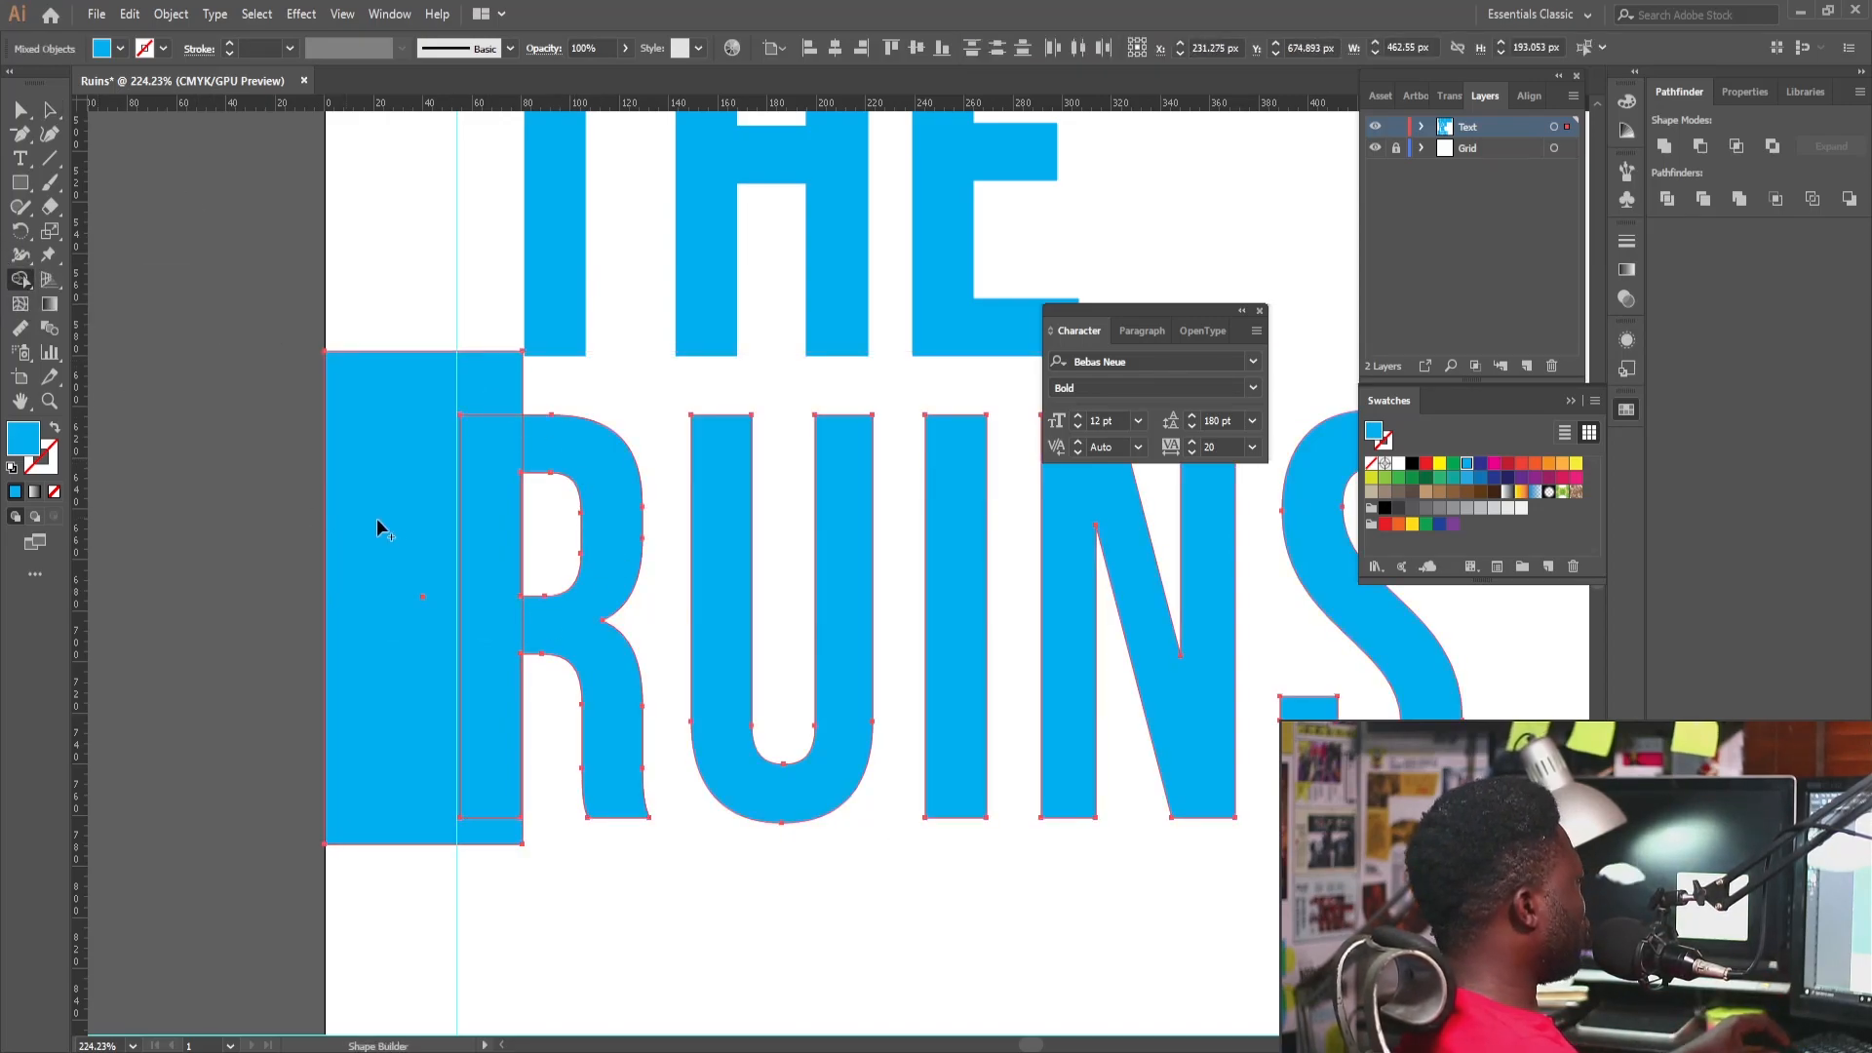
pyautogui.scroll(2, 364, 517)
pyautogui.moveTo(423, 497); pyautogui.dragTo(658, 505)
pyautogui.scroll(-2, 573, 614)
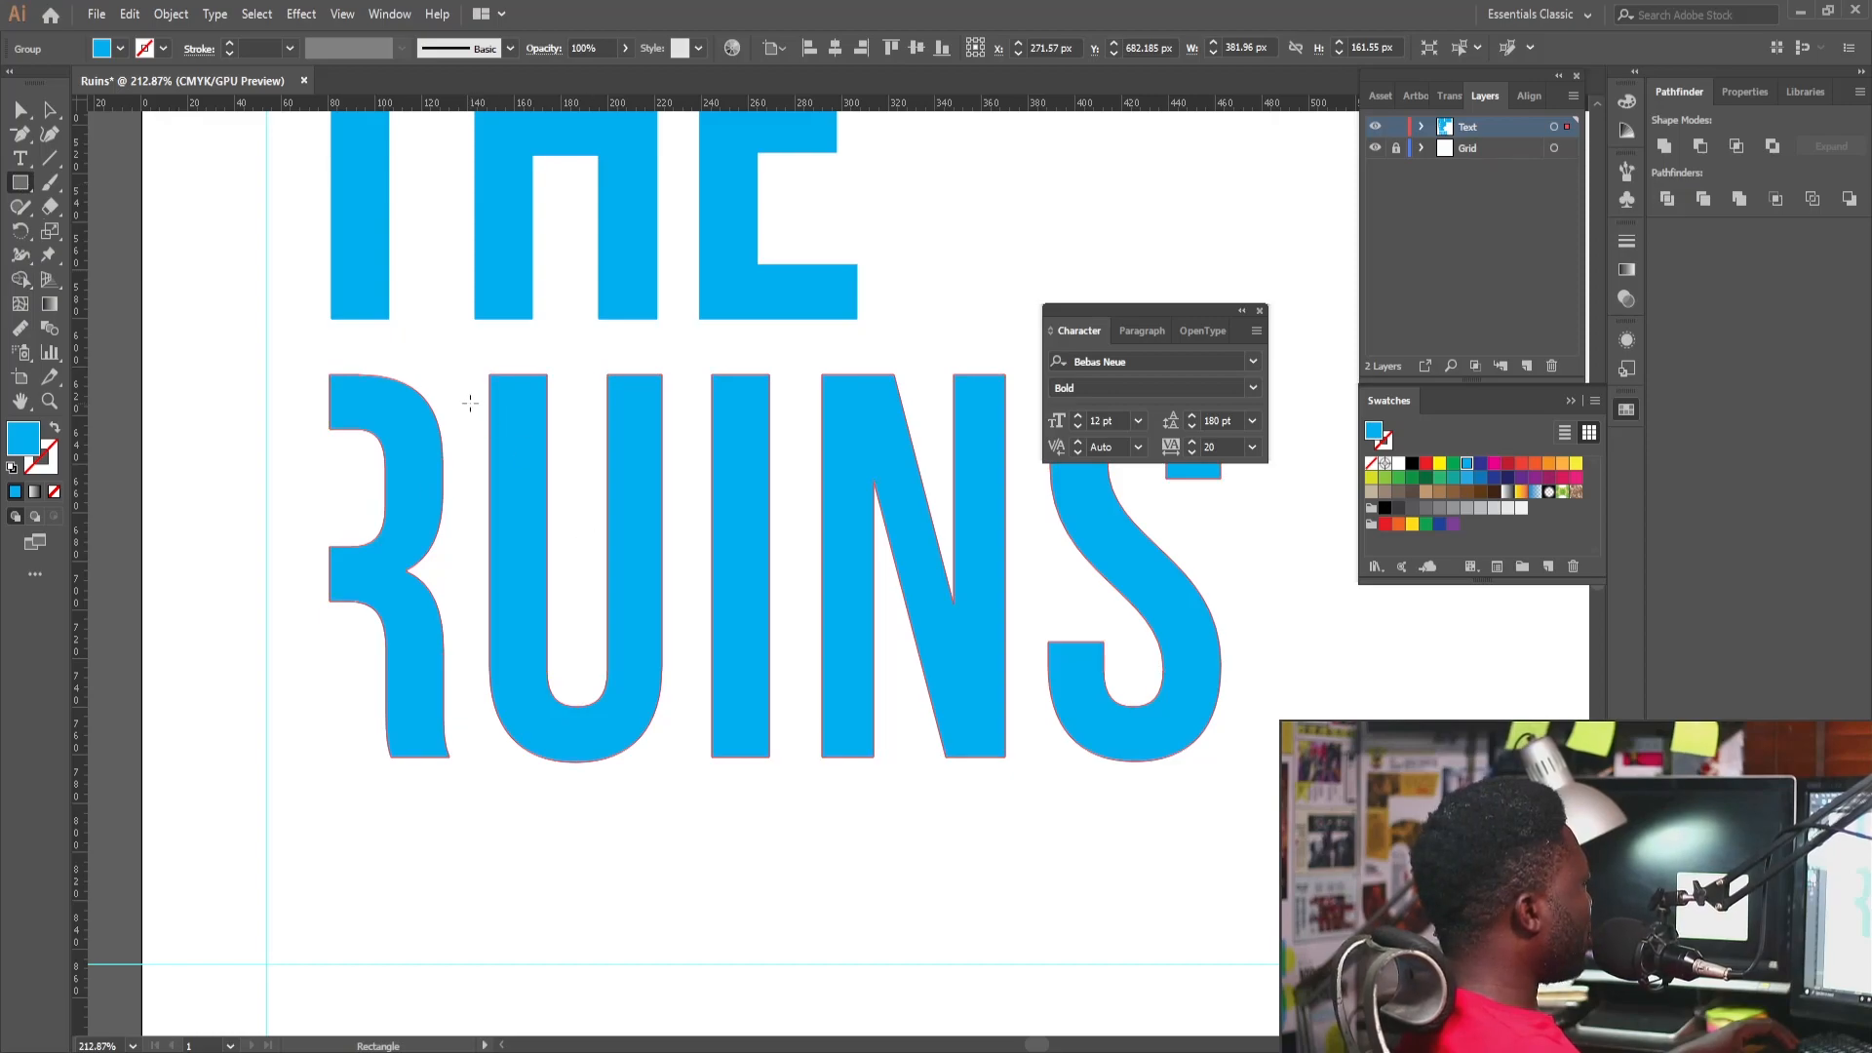
# Draw a square about 89 × 89 px over the U's upper half and place a copy of it beyond the S.
pyautogui.moveTo(469, 361); pyautogui.dragTo(627, 543)
pyautogui.click(50, 110)
pyautogui.moveTo(829, 577); pyautogui.dragTo(728, 576)
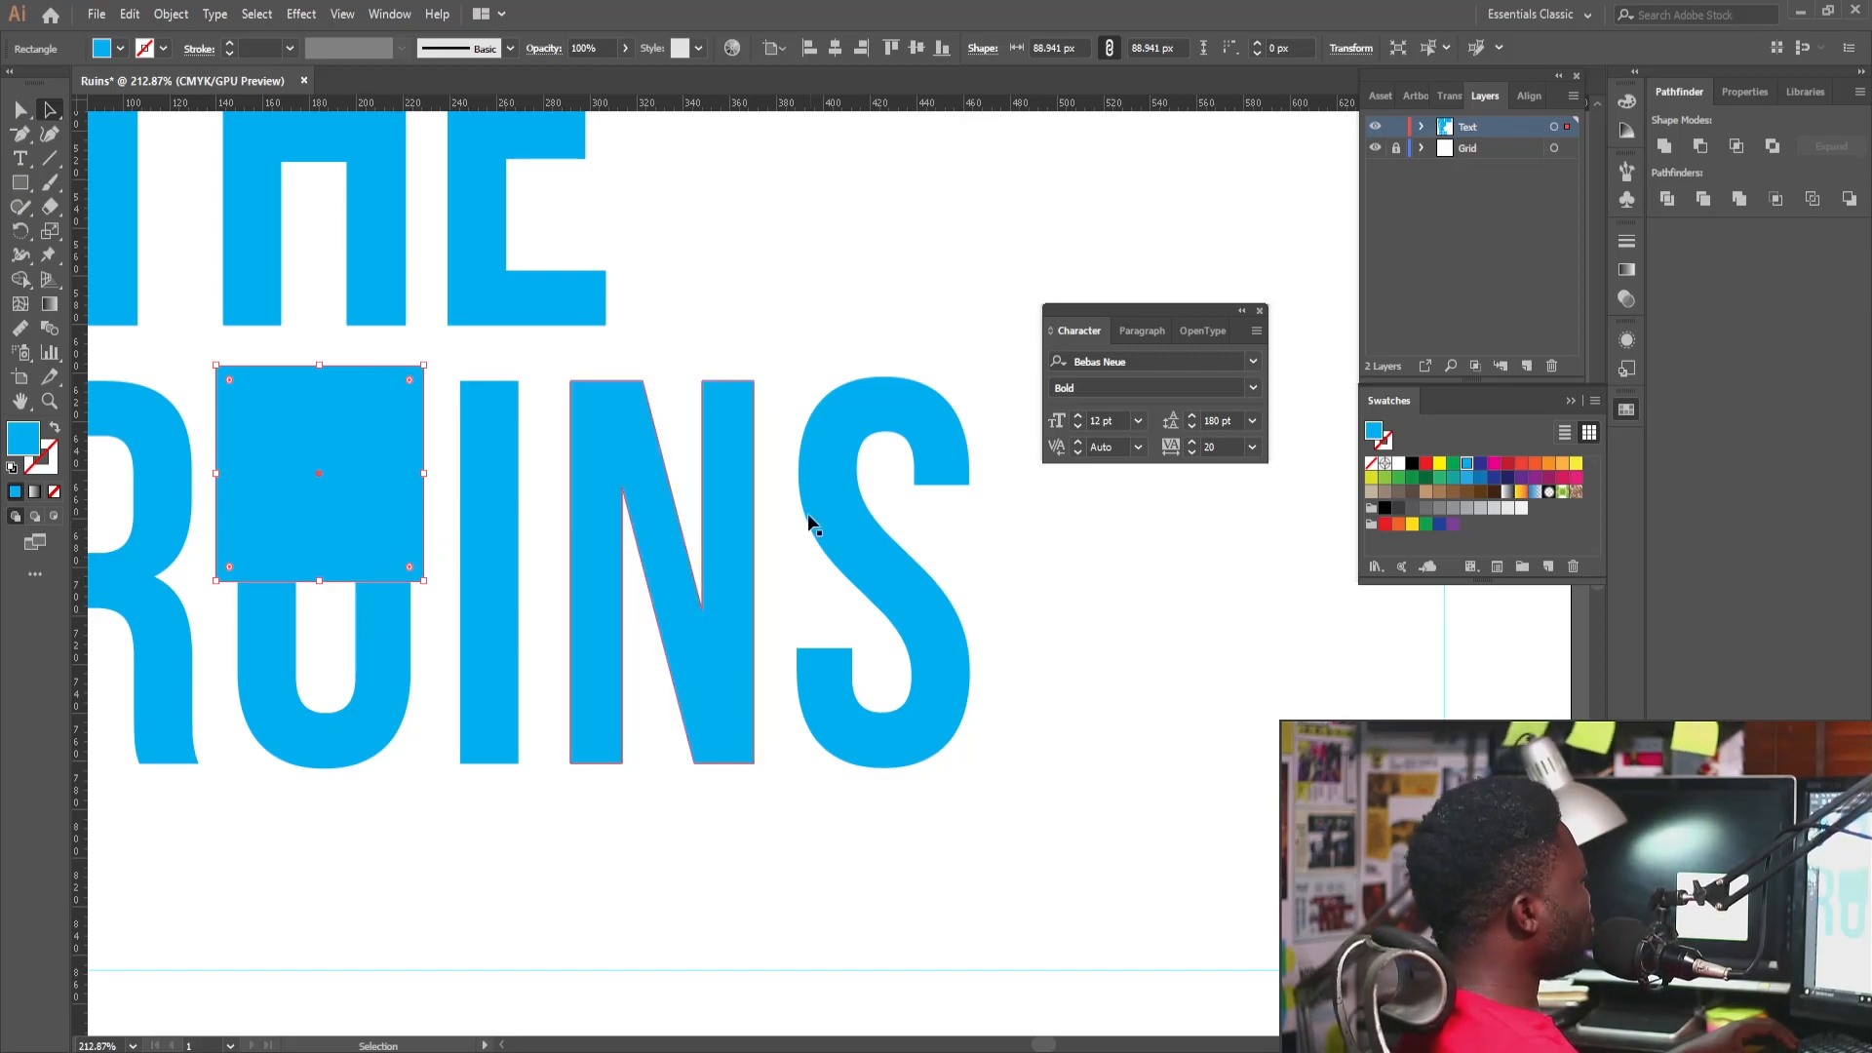
pyautogui.moveTo(291, 448); pyautogui.dragTo(1264, 707)
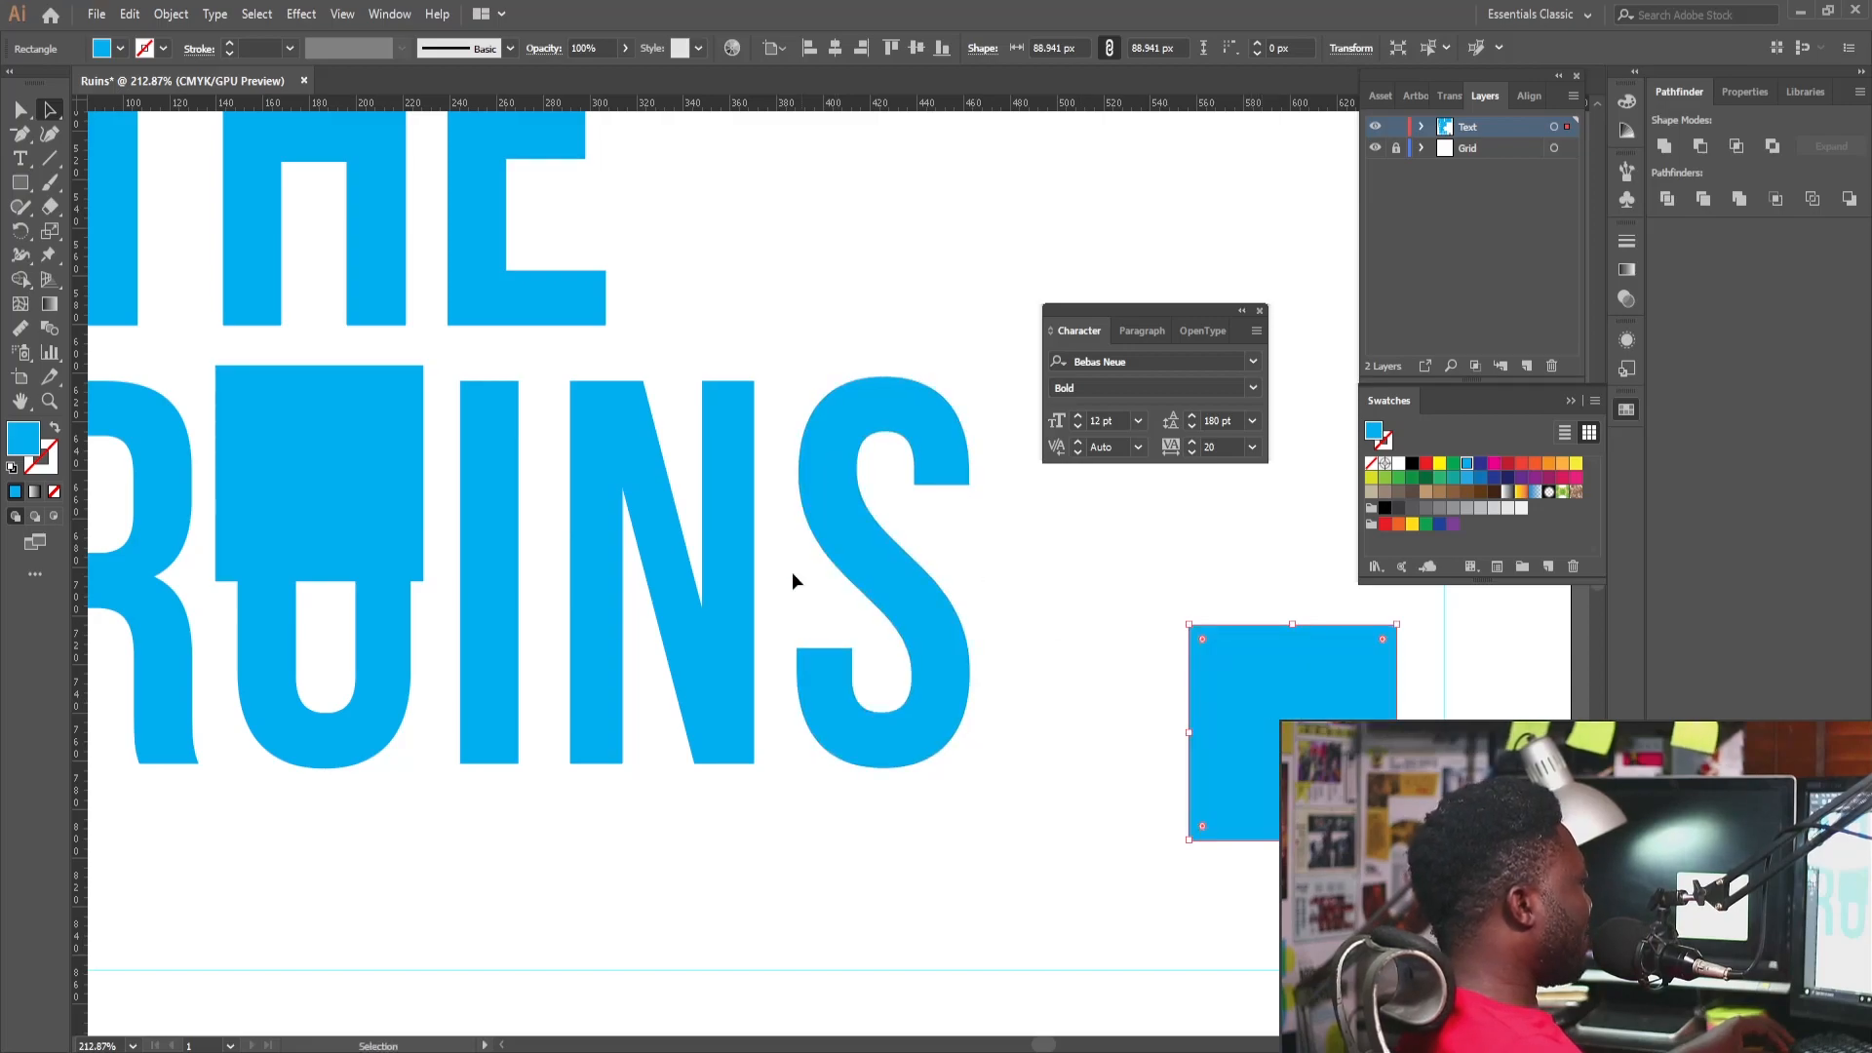
# Cut away the square and the U's upper half with Shape Builder, keeping the rest of the RUINS outlines.
pyautogui.moveTo(378, 562); pyautogui.dragTo(549, 582)
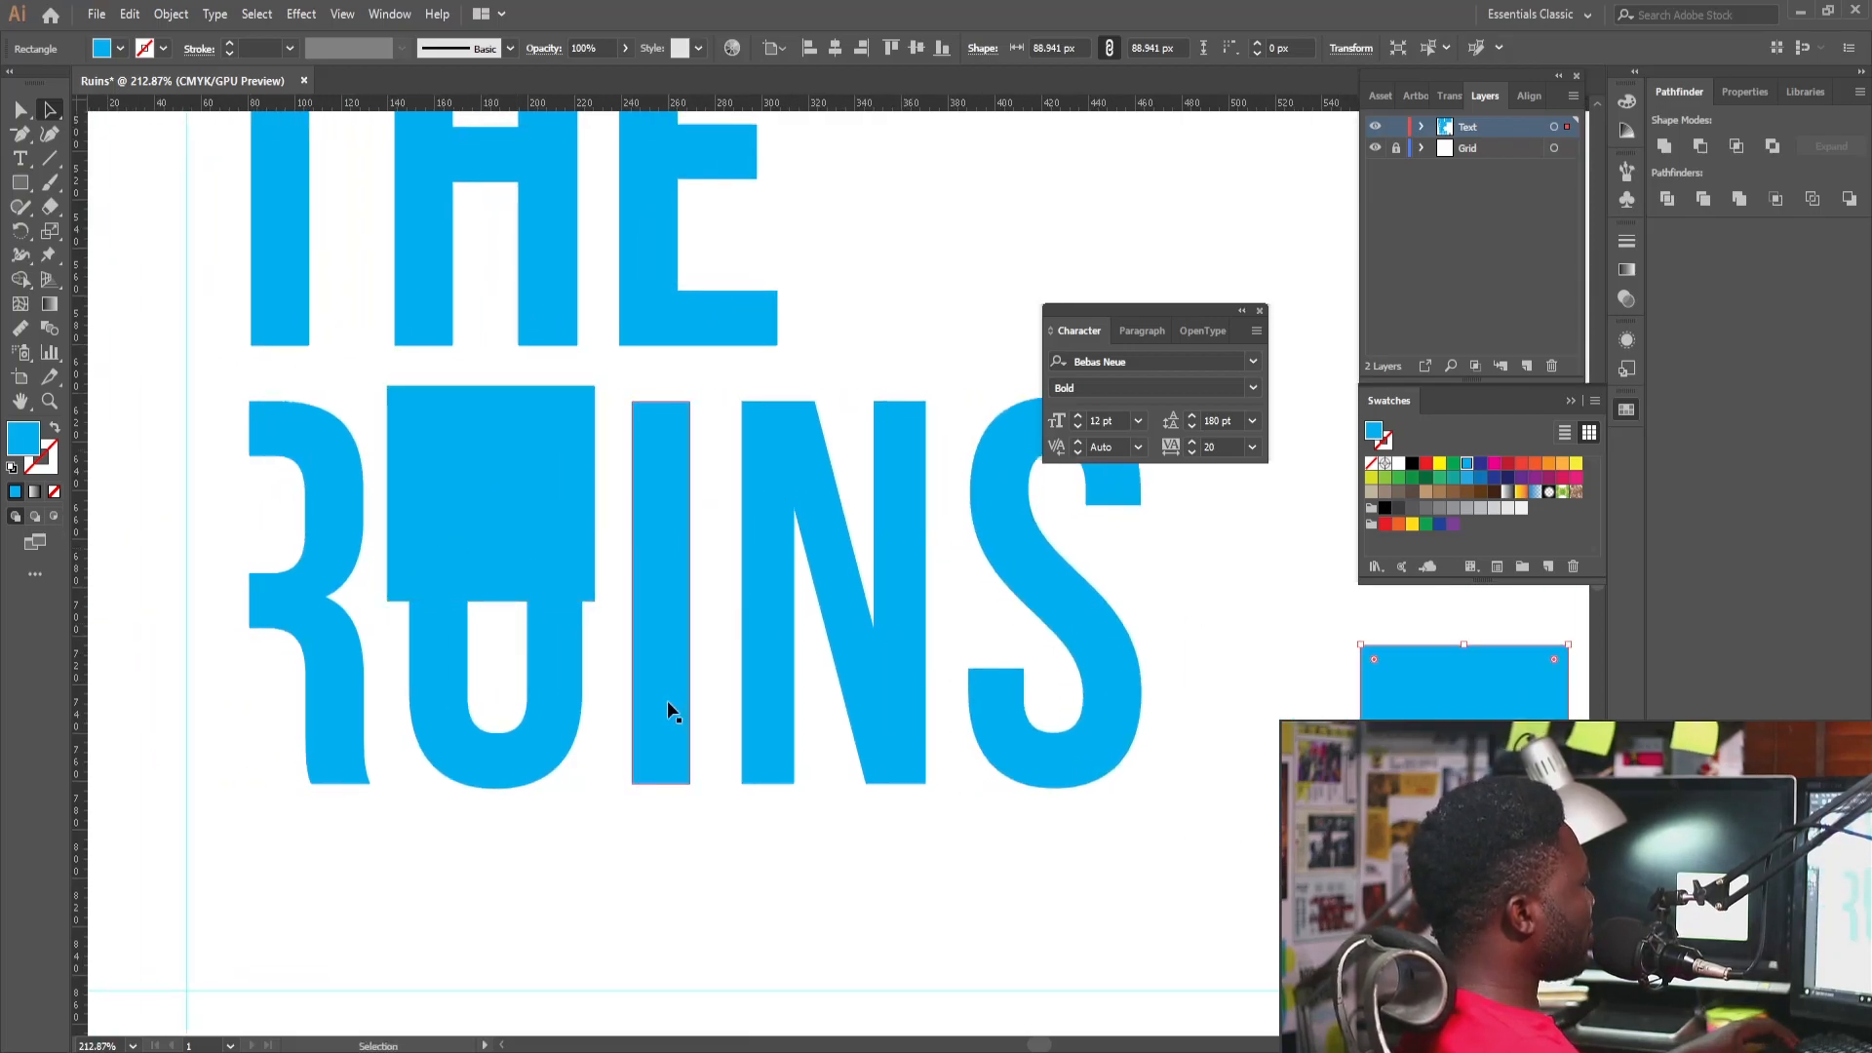
pyautogui.click(542, 482)
pyautogui.keyDown('shift'); pyautogui.click(547, 638); pyautogui.keyUp('shift')
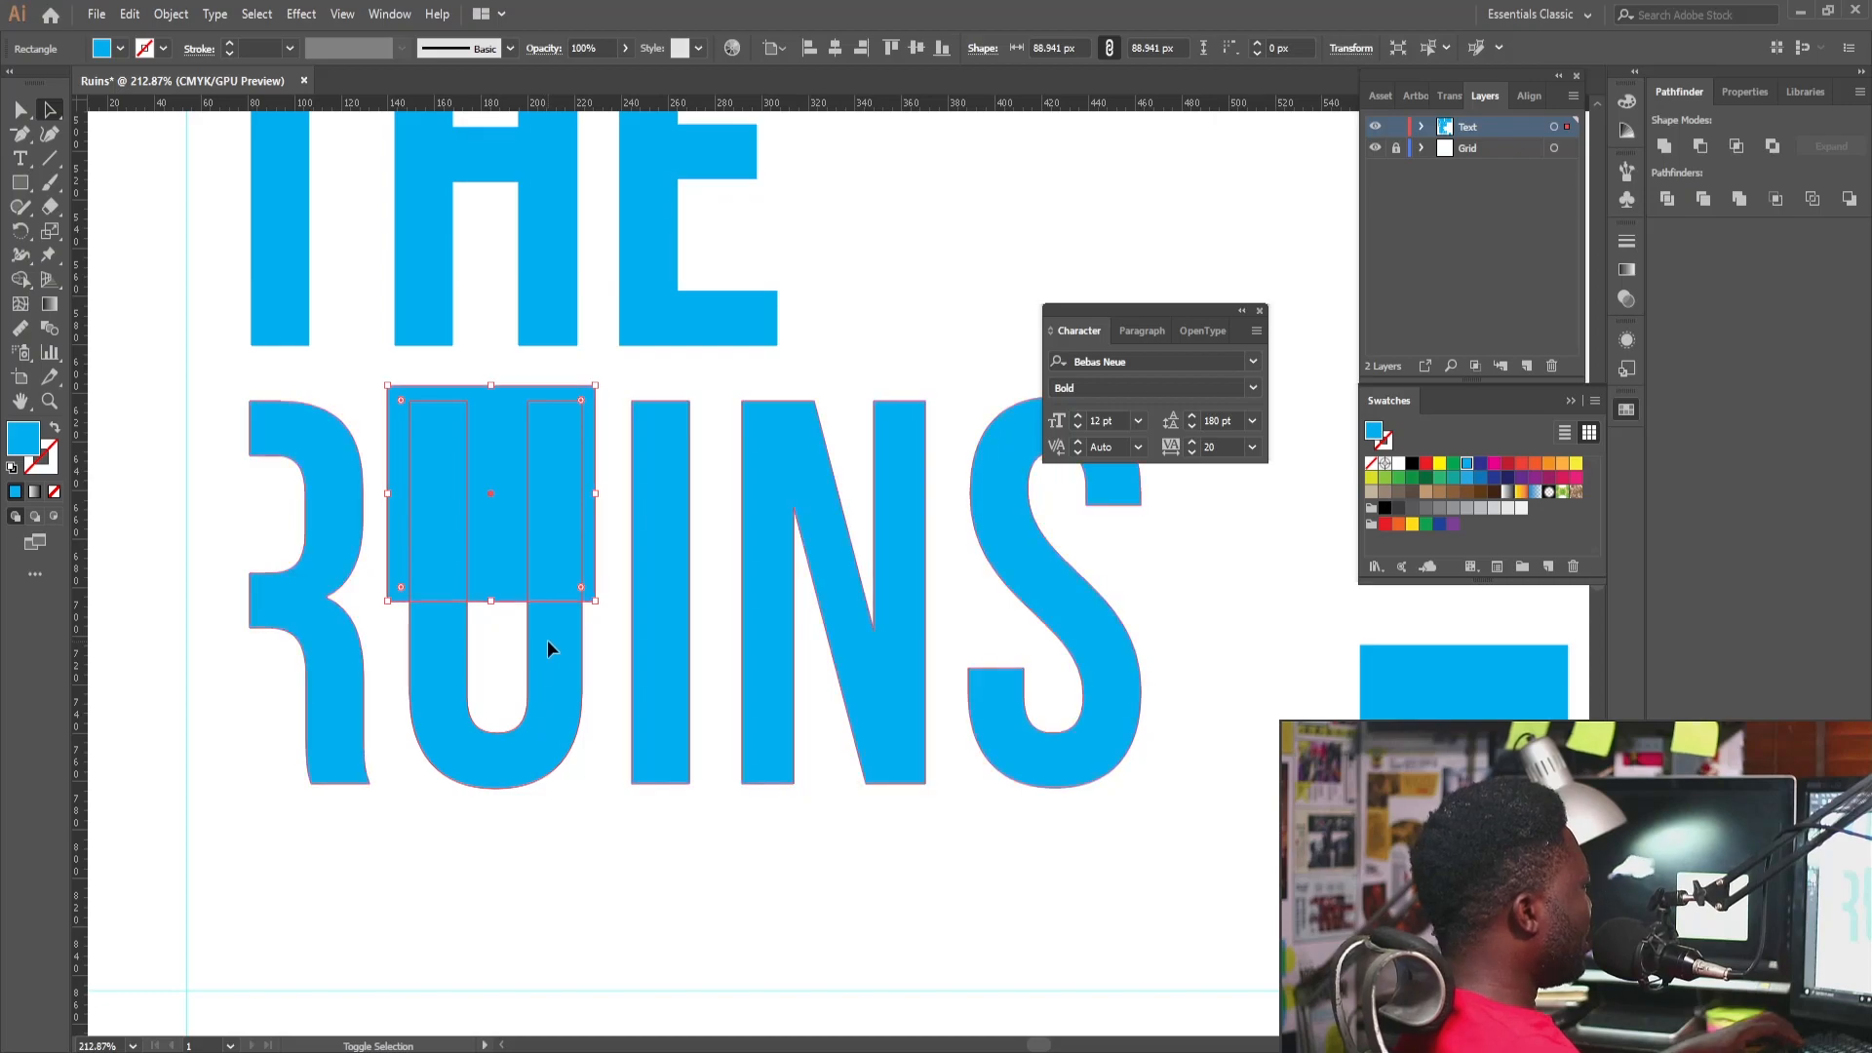
pyautogui.click(21, 280)
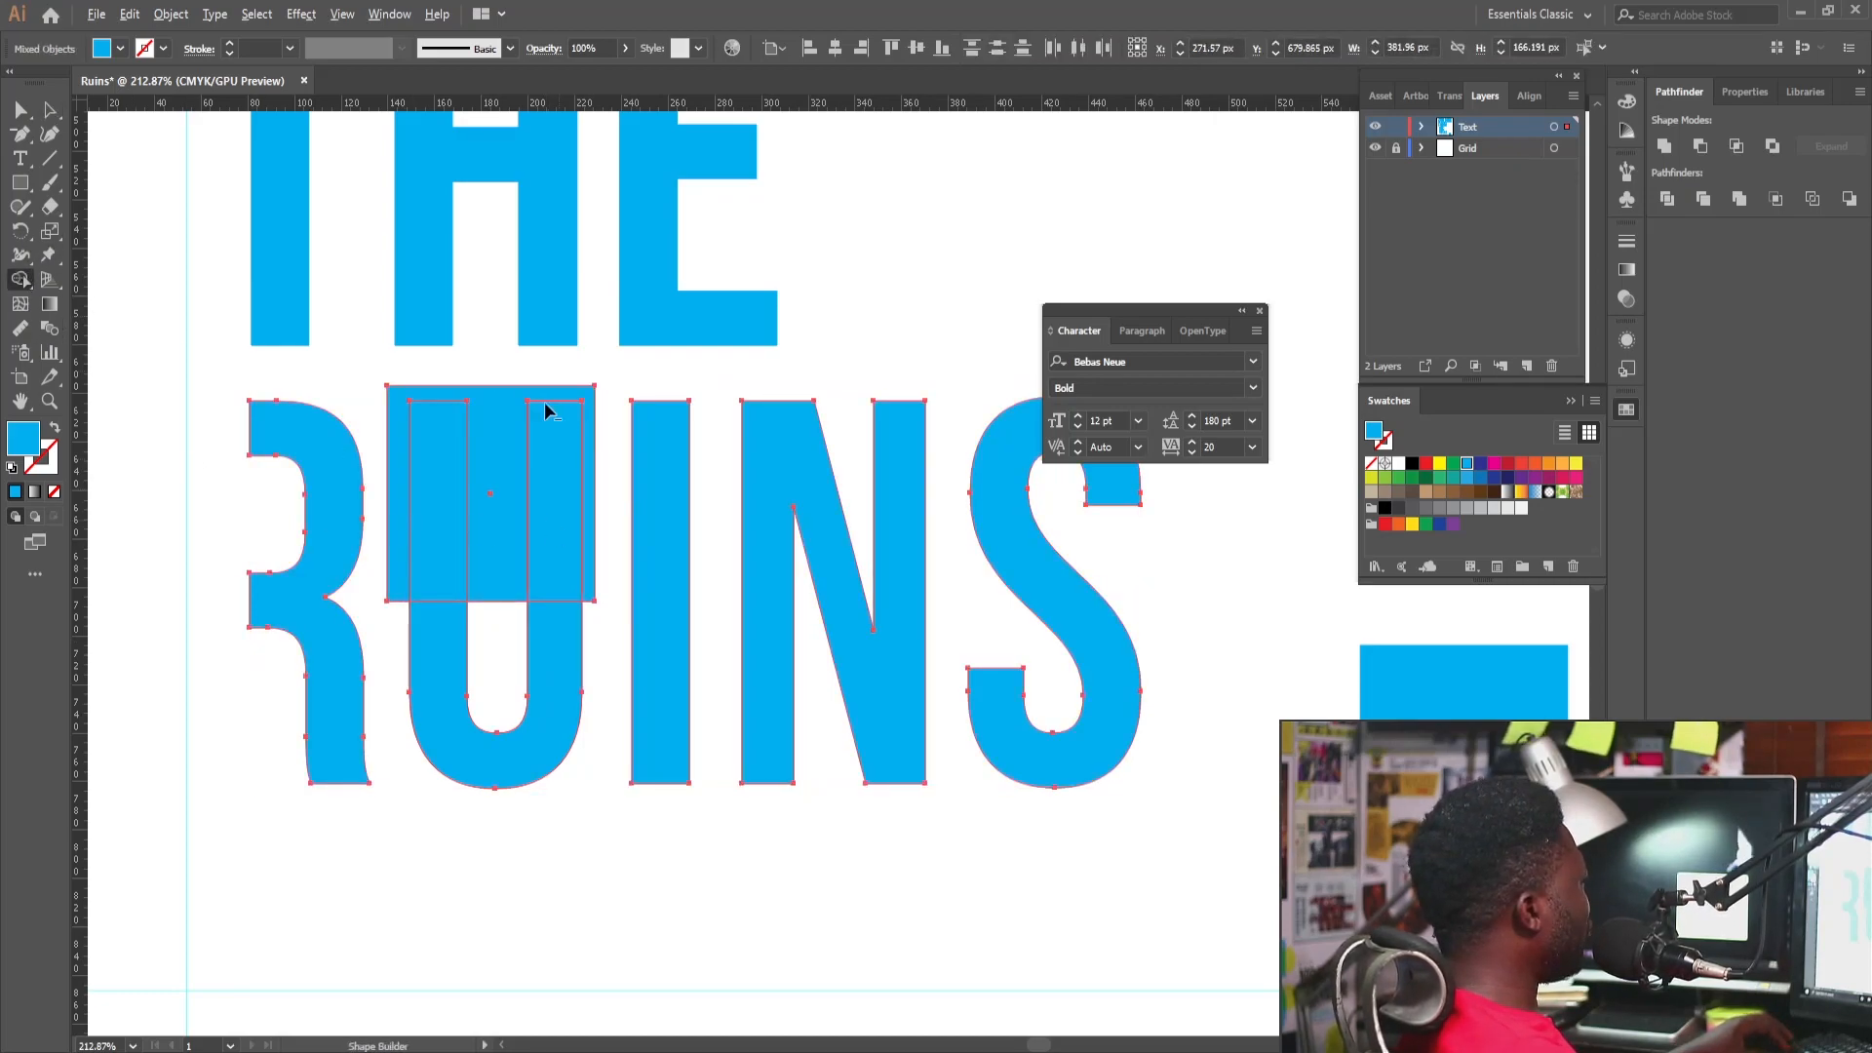
pyautogui.moveTo(399, 400); pyautogui.dragTo(564, 550)
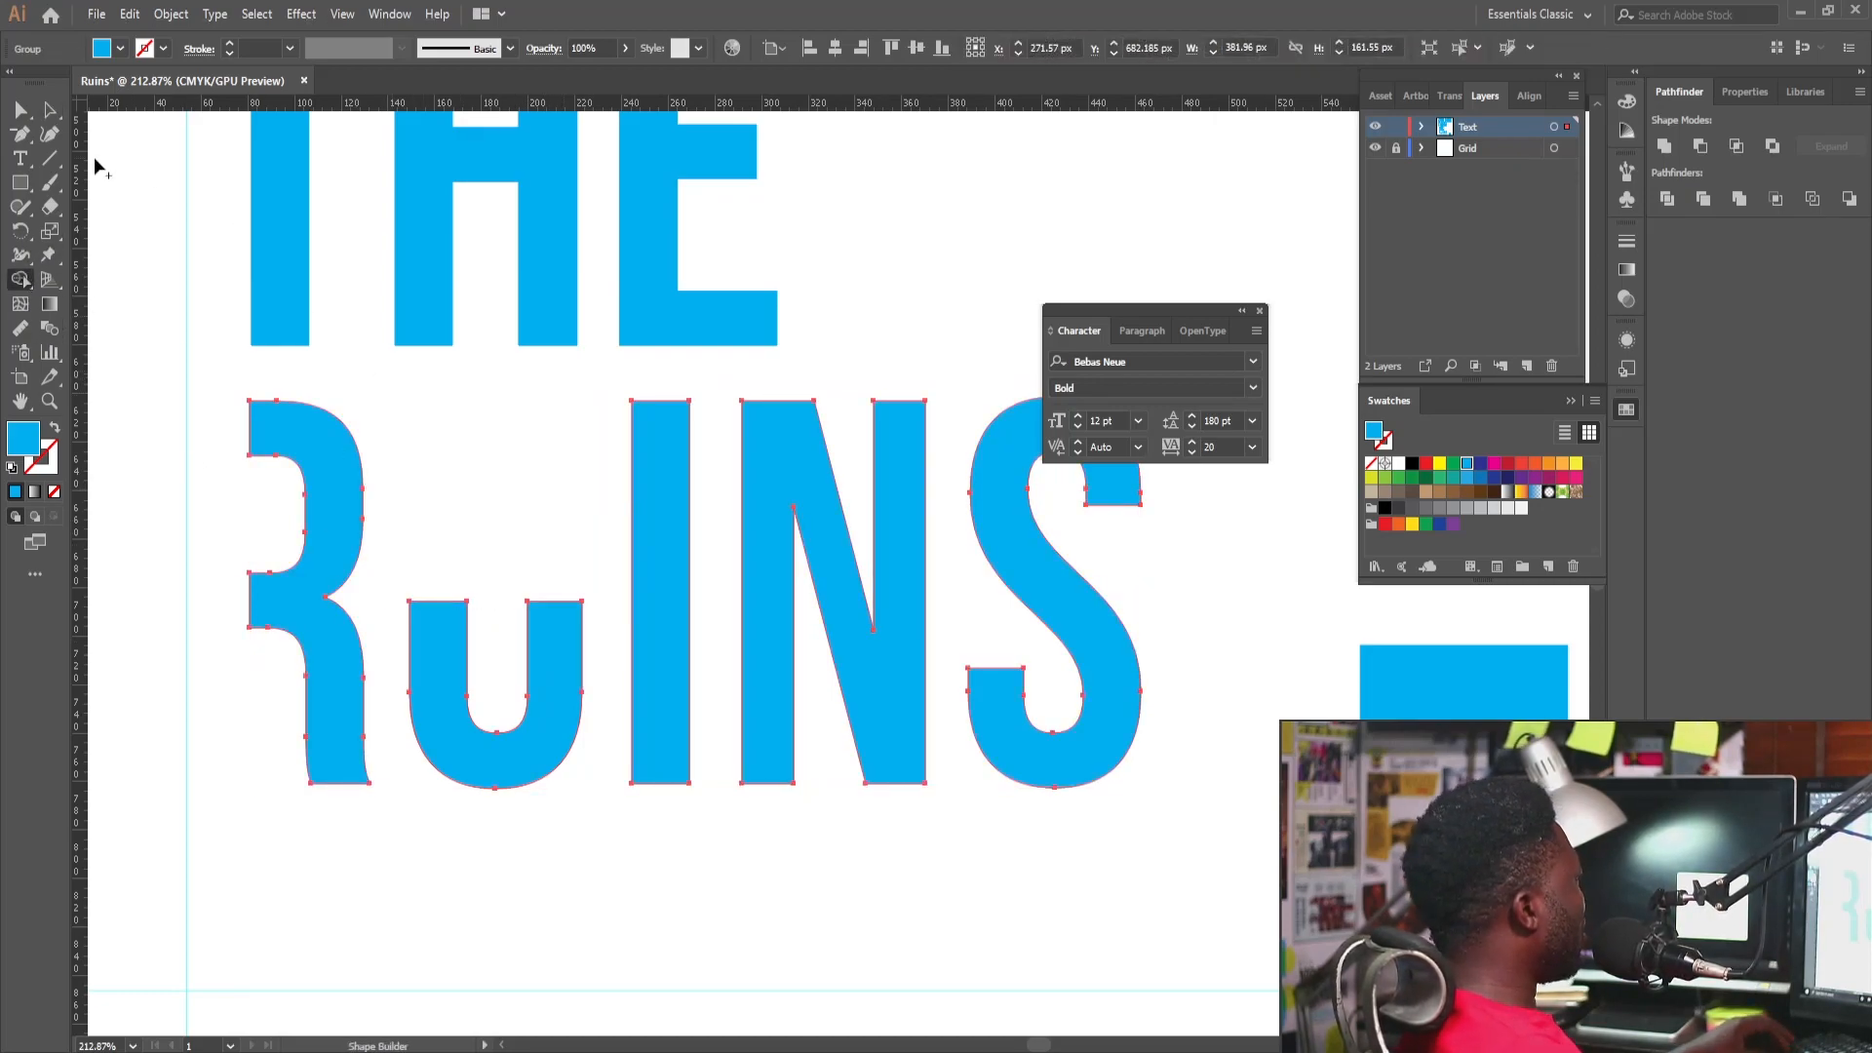
# Isolate the RUINS group and rotate the letter I slightly counterclockwise so its top leans toward the U.
pyautogui.click(50, 110)
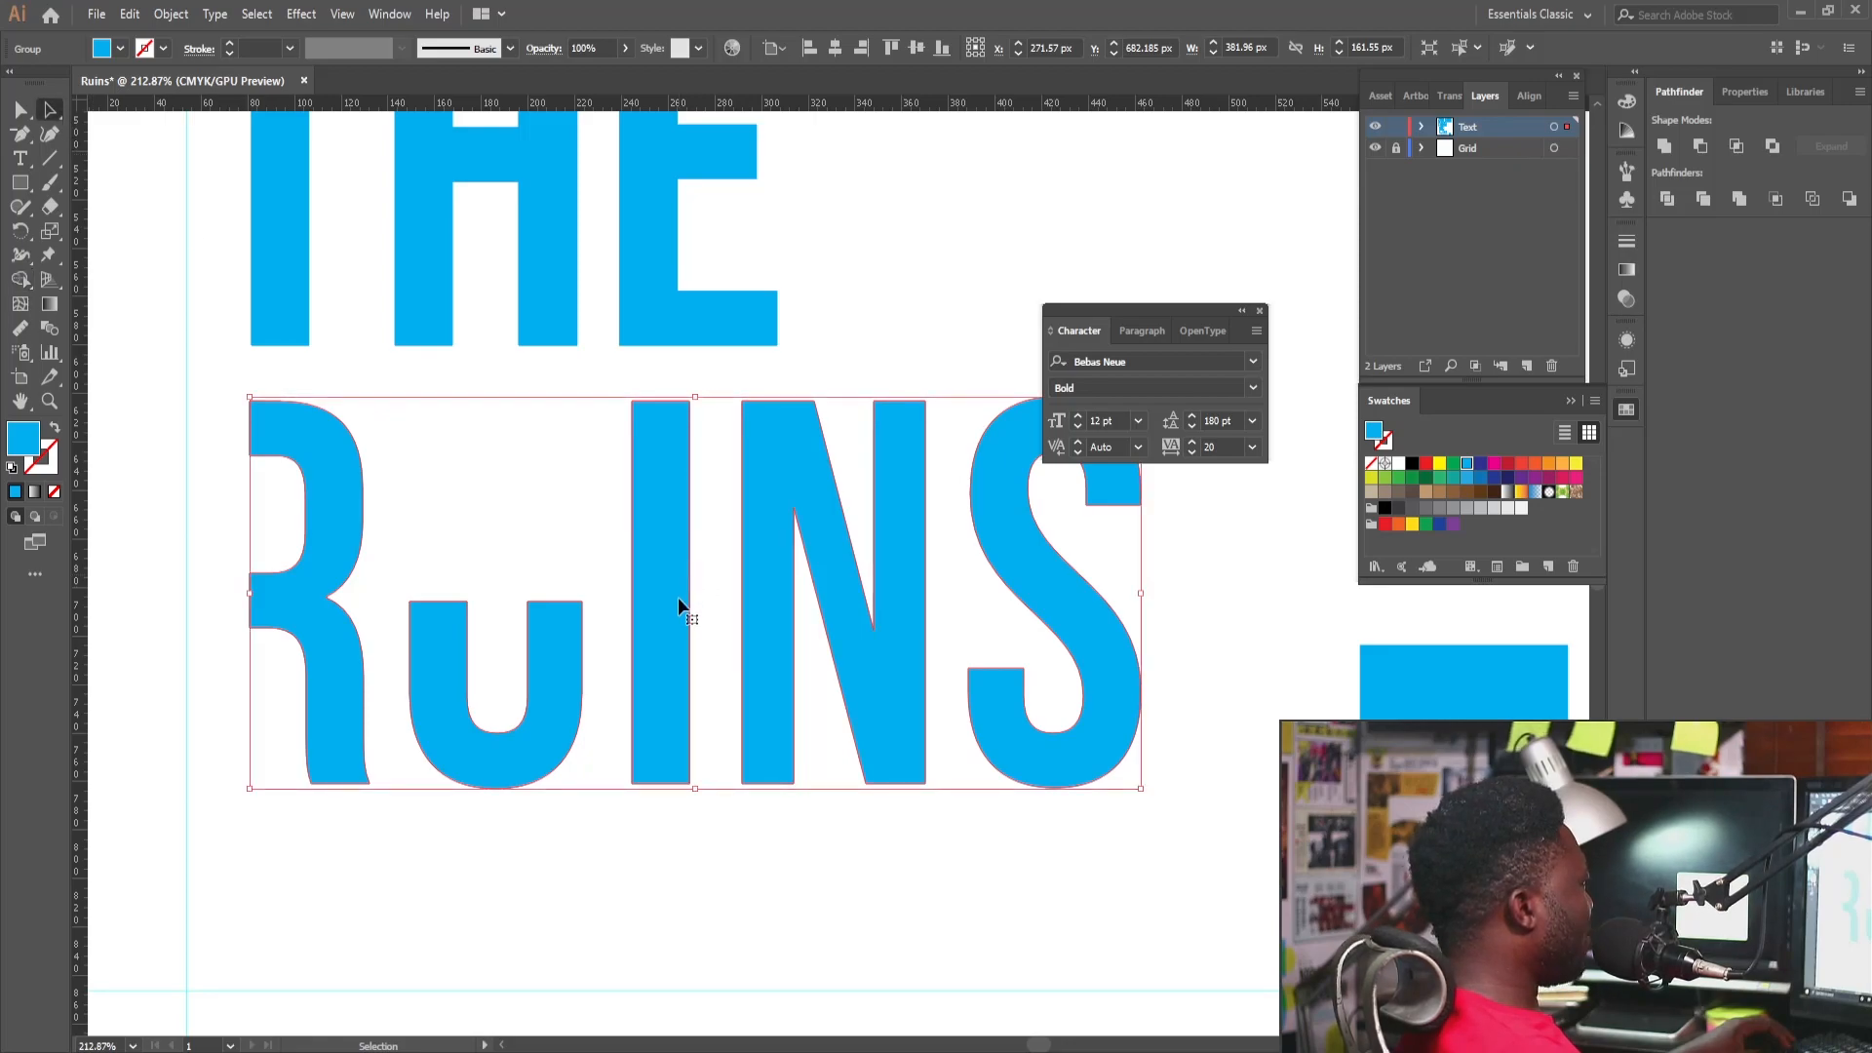
pyautogui.doubleClick(672, 546)
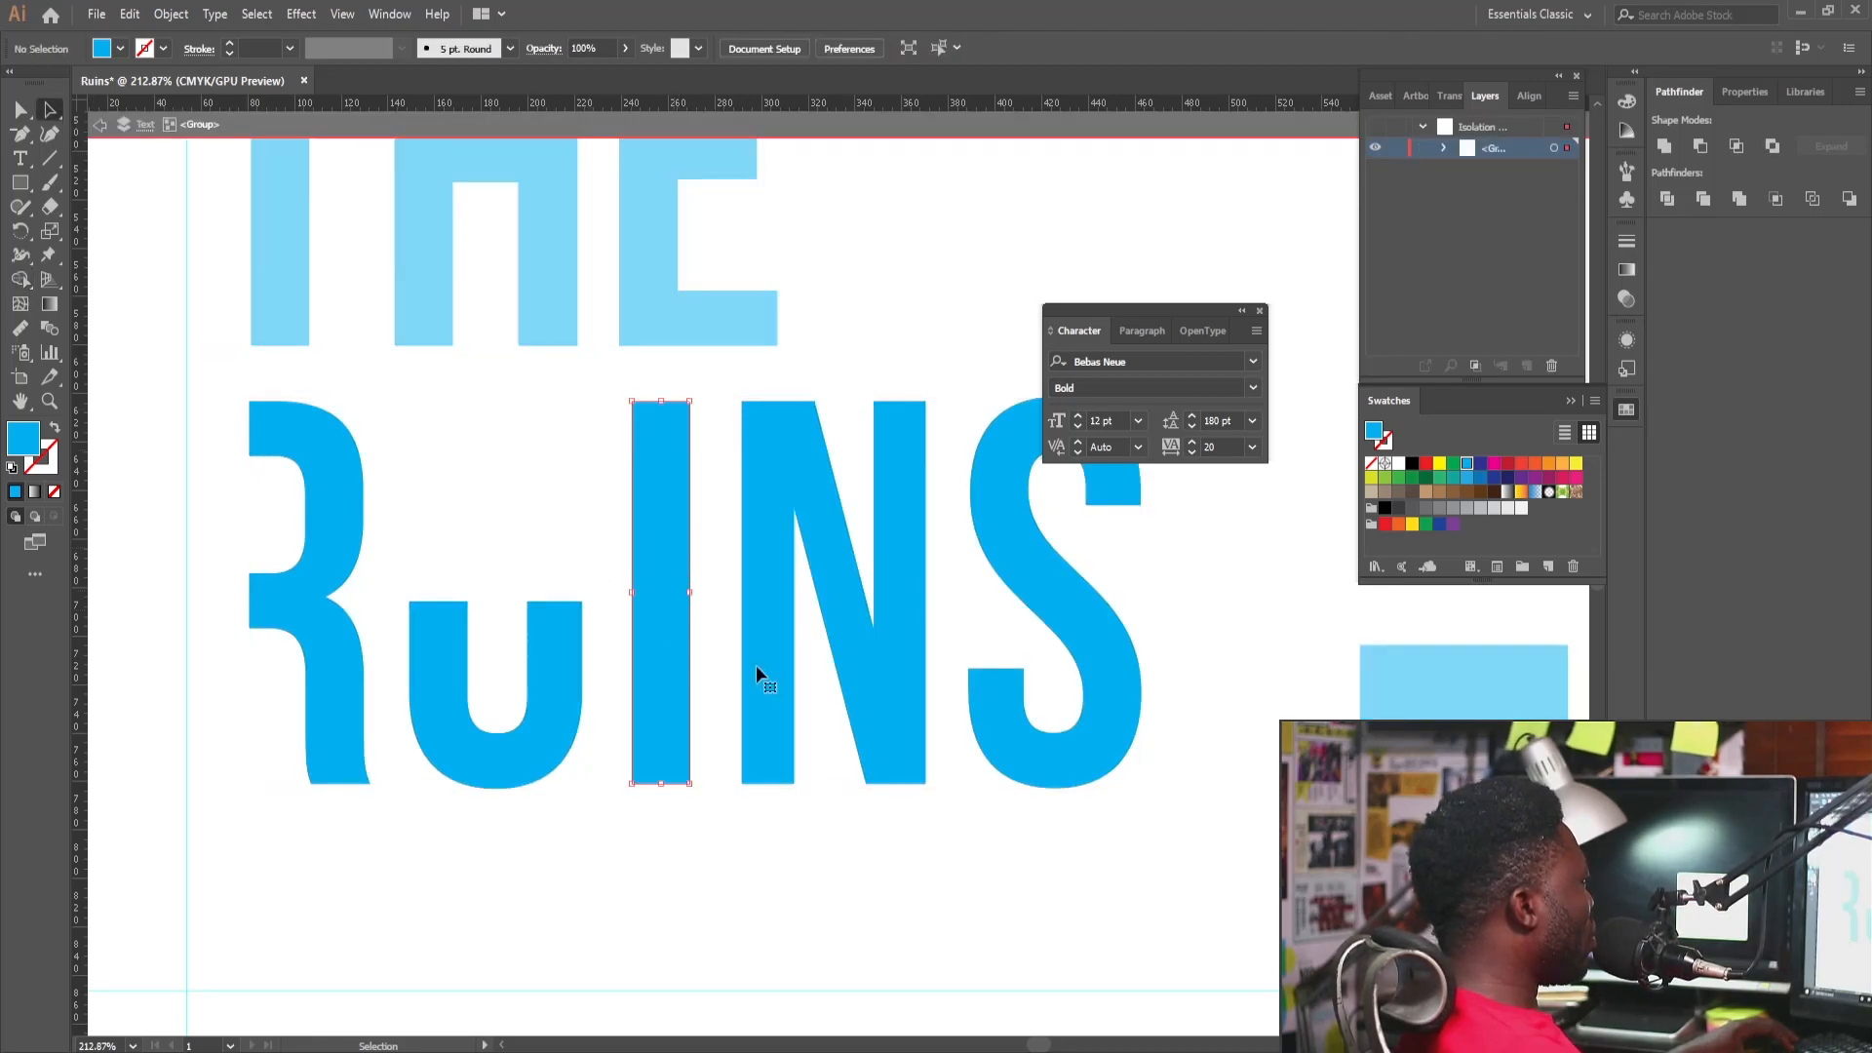
pyautogui.moveTo(671, 643); pyautogui.dragTo(627, 639)
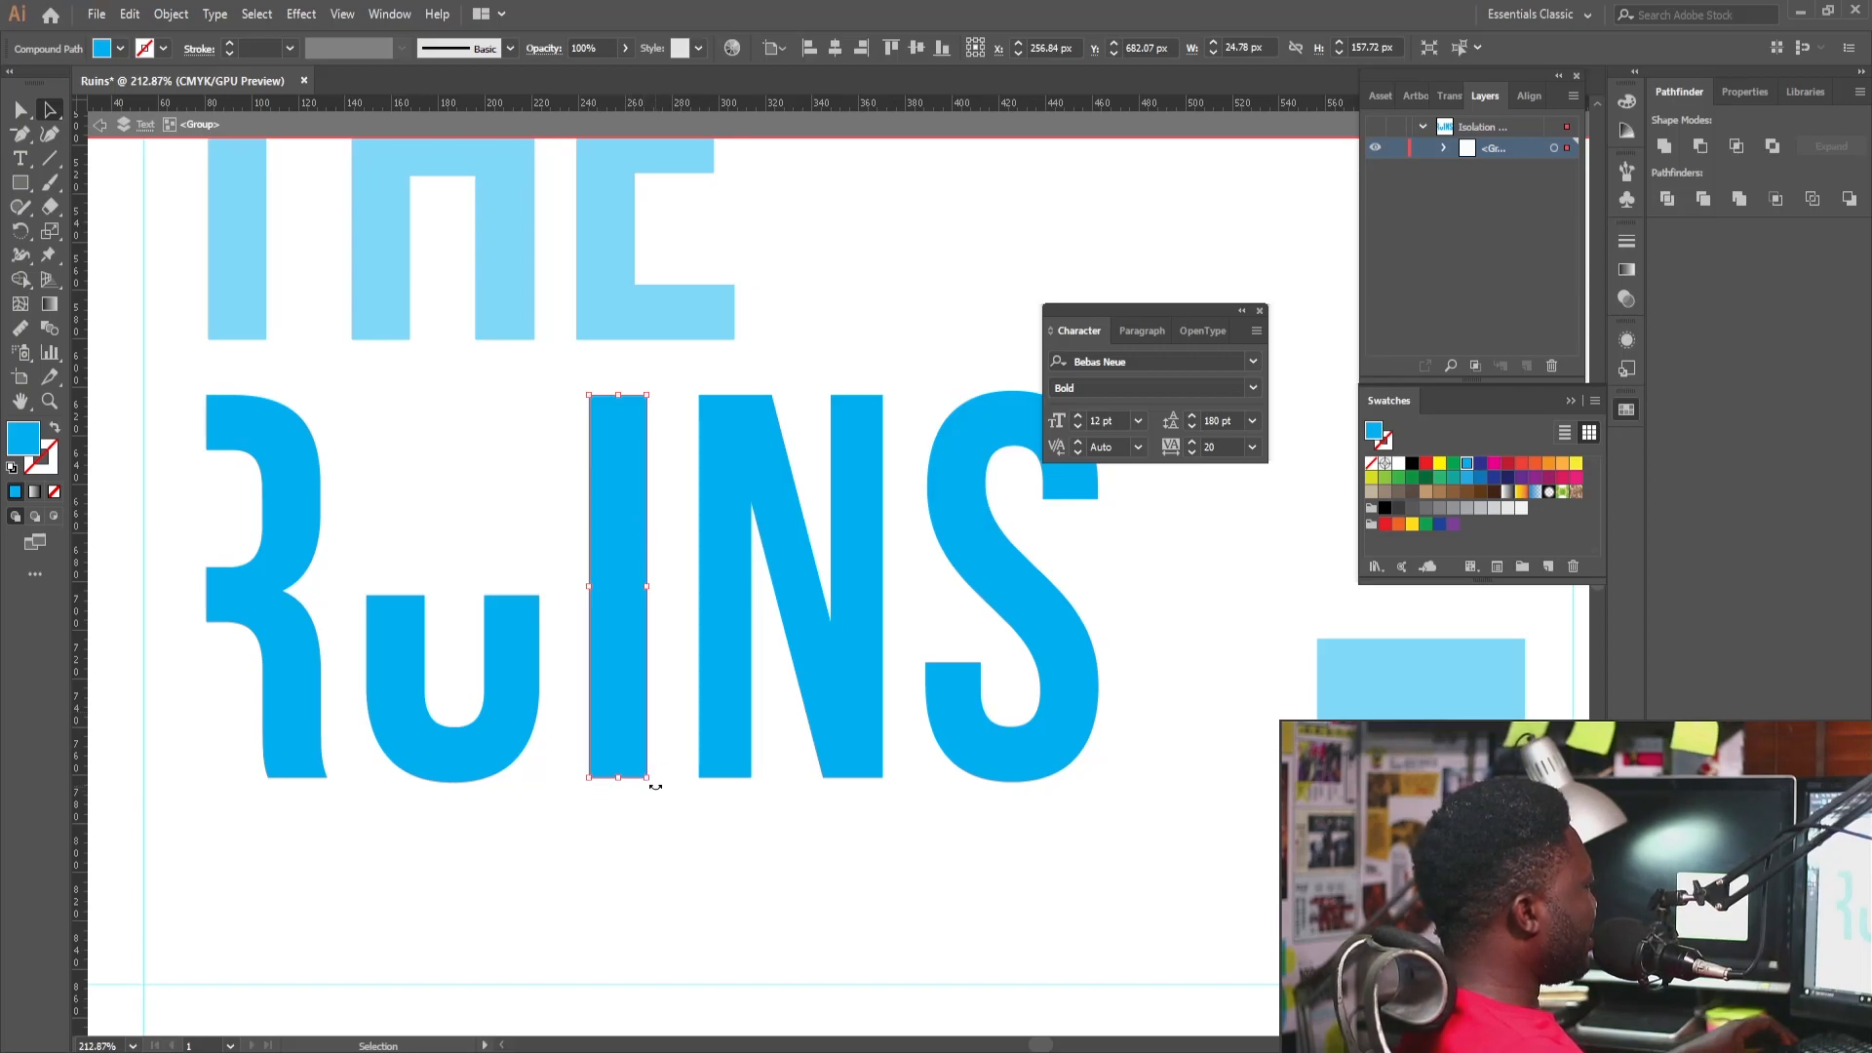
pyautogui.moveTo(655, 785); pyautogui.dragTo(702, 780)
# Move the spare square over the N so that it covers only the upper part of the letter.
pyautogui.moveTo(1142, 733); pyautogui.dragTo(648, 509)
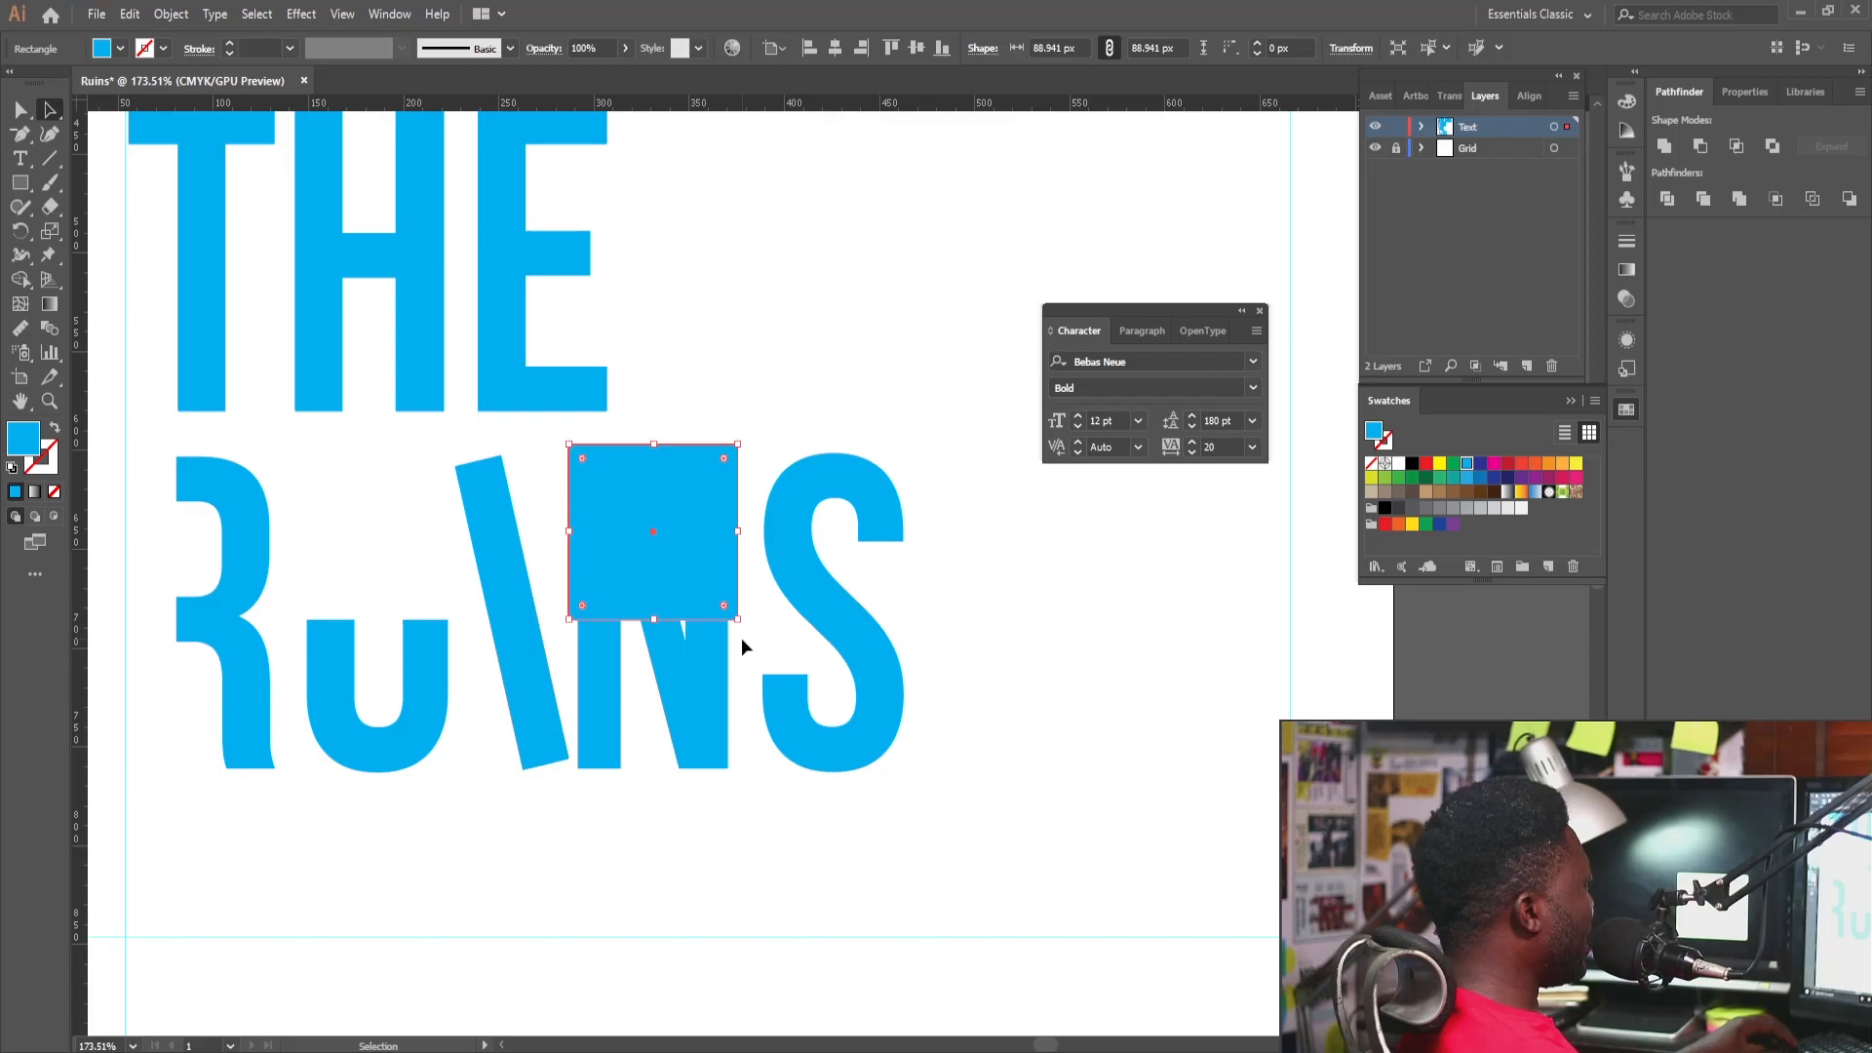
pyautogui.keyDown('shift'); pyautogui.click(620, 658); pyautogui.keyUp('shift')
pyautogui.click(751, 433)
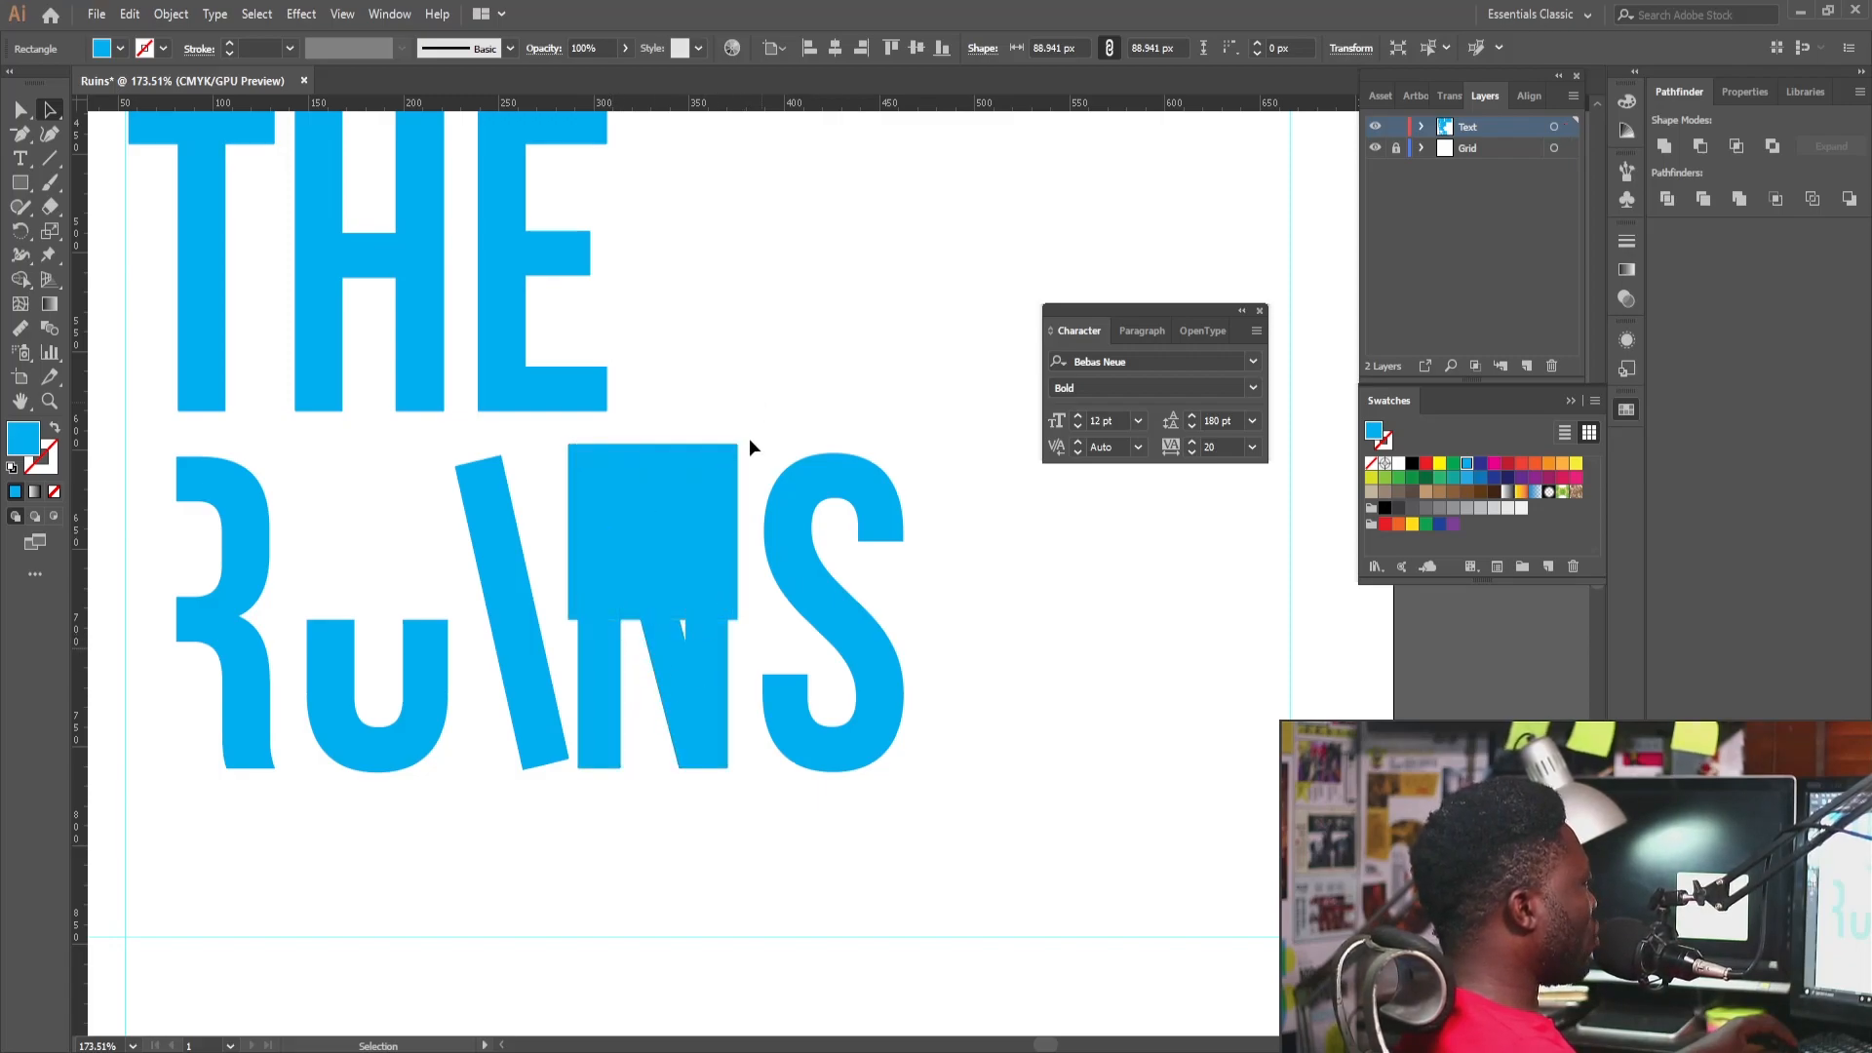
pyautogui.moveTo(659, 585); pyautogui.dragTo(664, 518)
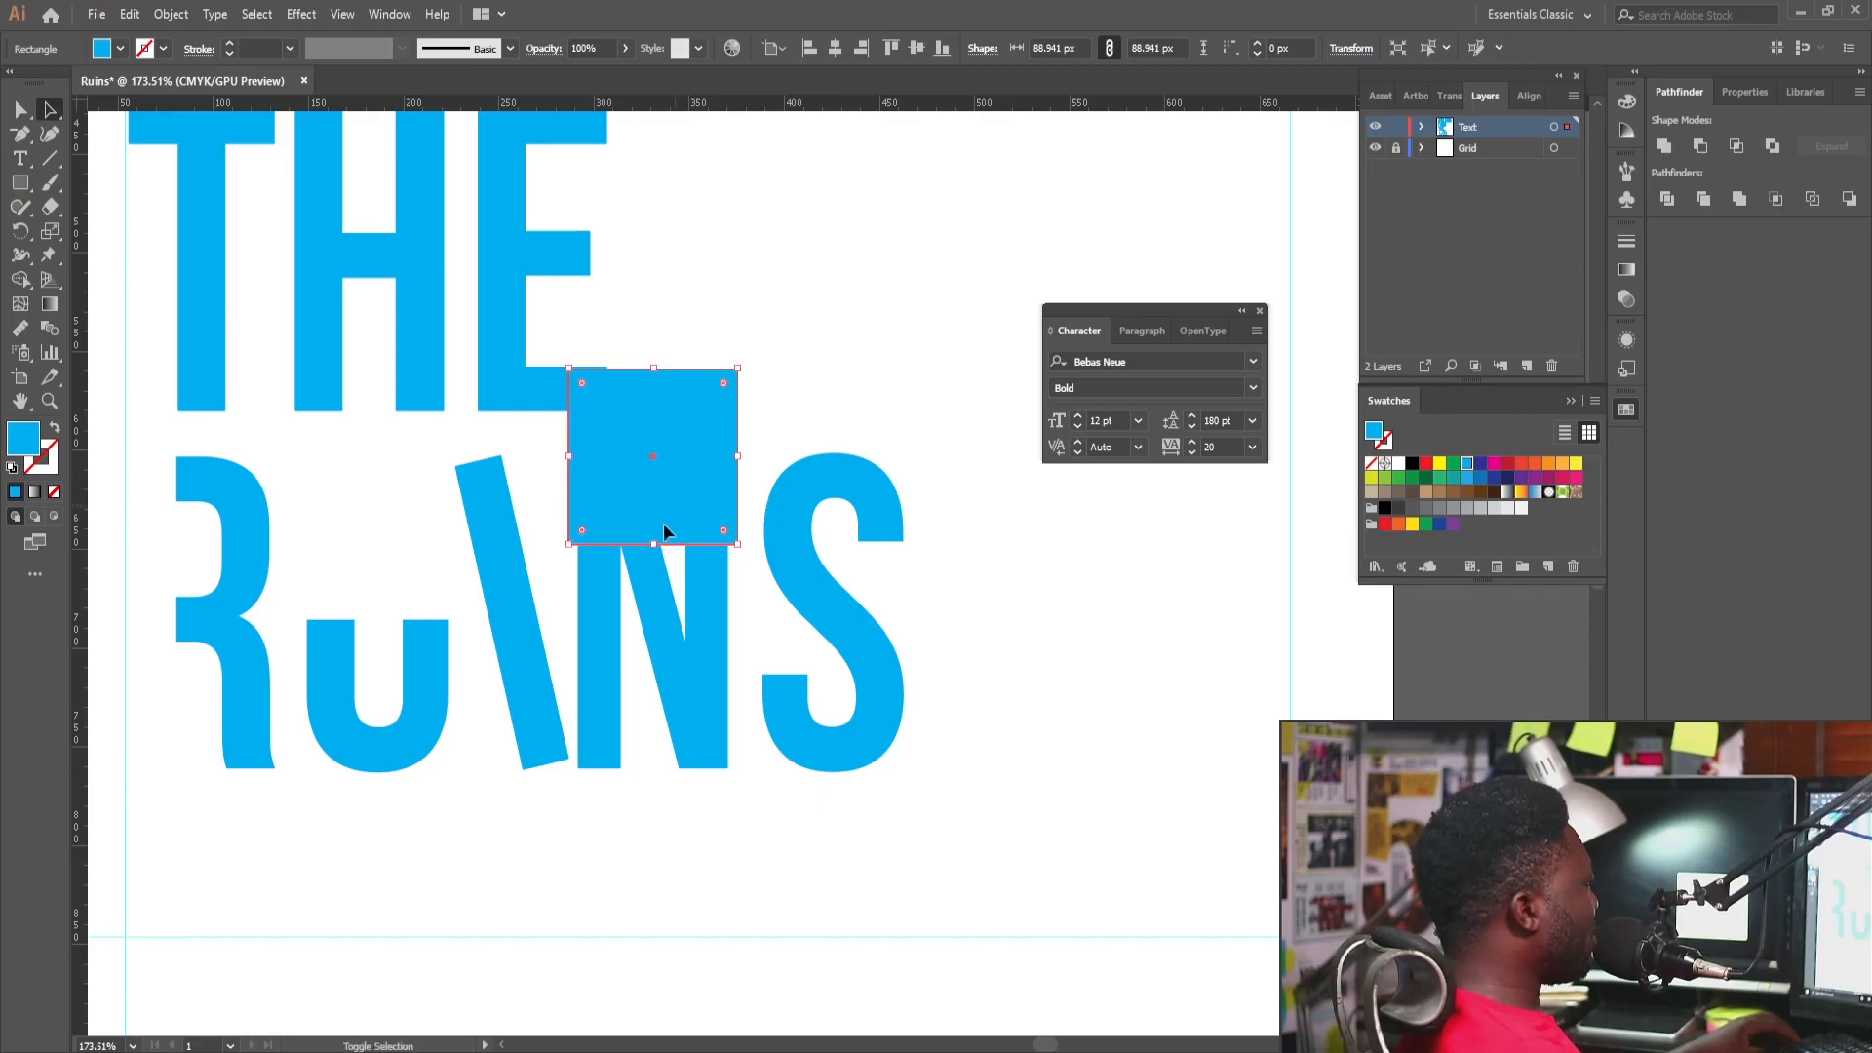
# Cut away the square and the covered top of the N with Shape Builder.
pyautogui.keyDown('shift'); pyautogui.click(602, 669); pyautogui.keyUp('shift')
pyautogui.keyDown('shift'); pyautogui.click(649, 564); pyautogui.keyUp('shift')
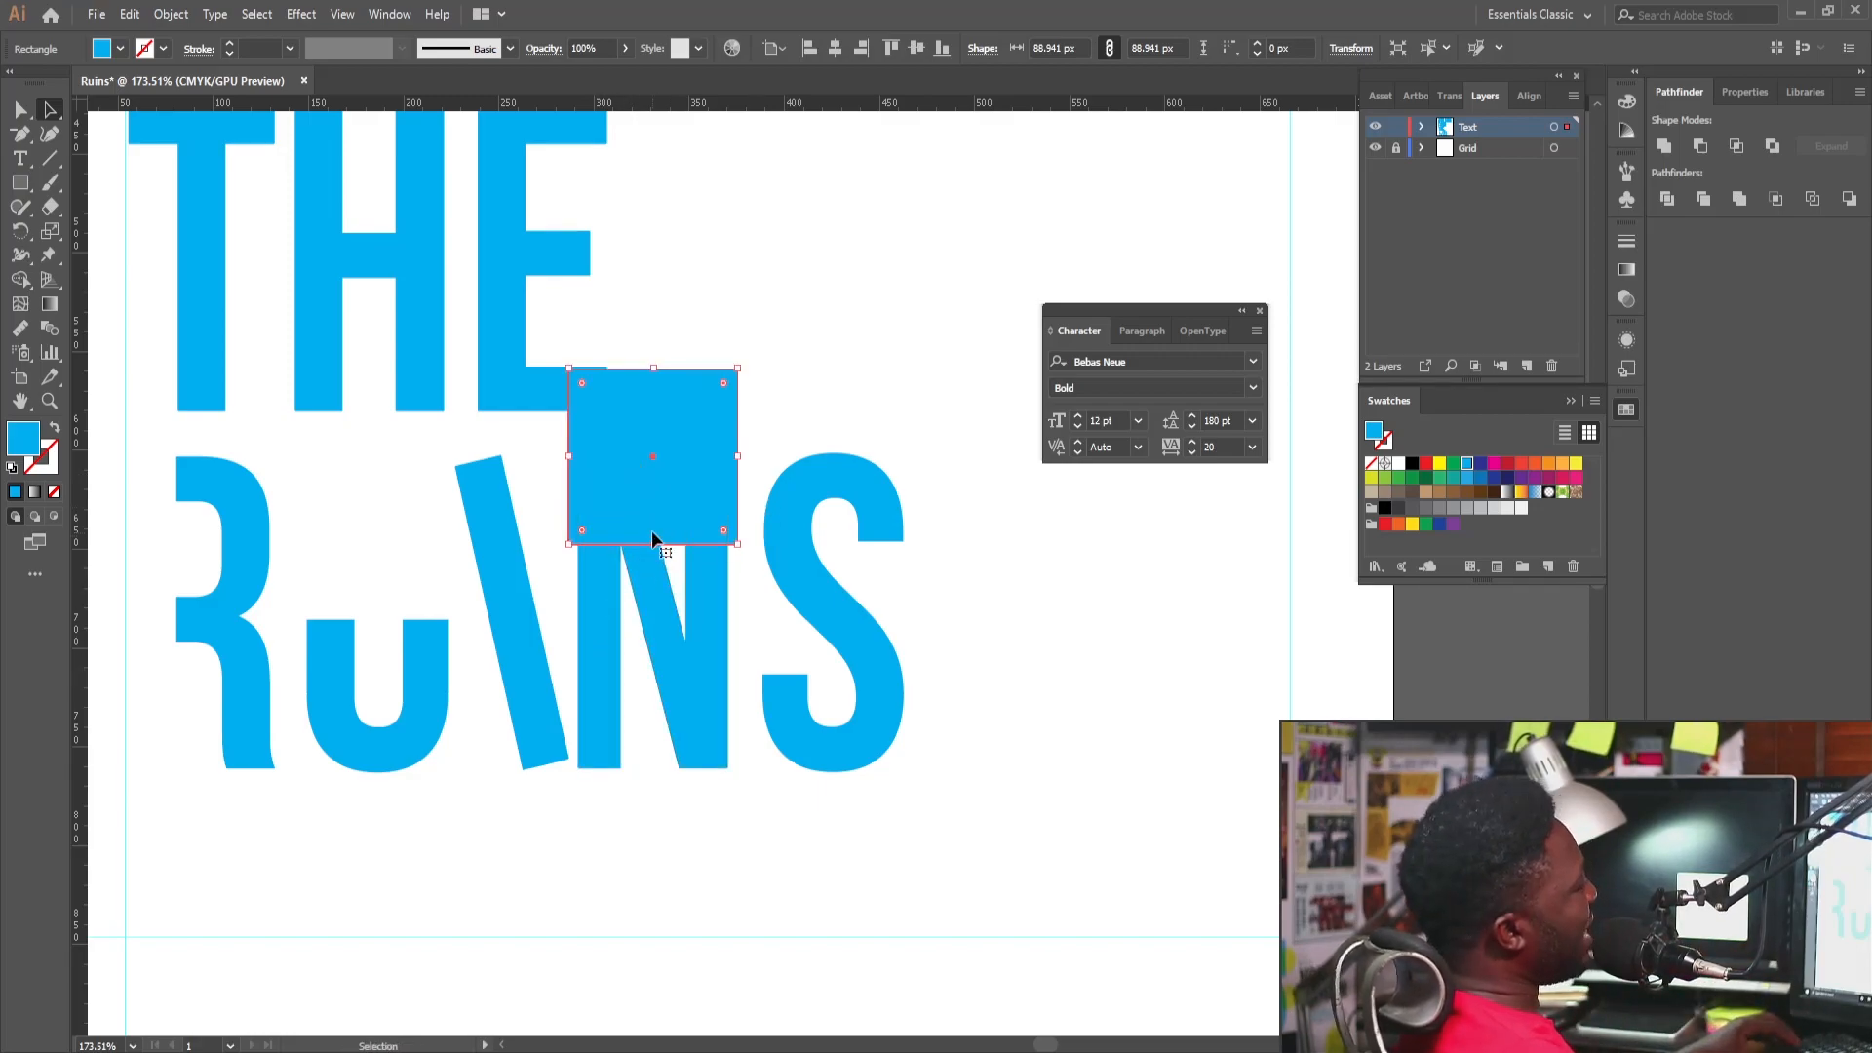
pyautogui.keyDown('shift'); pyautogui.click(663, 602); pyautogui.keyUp('shift')
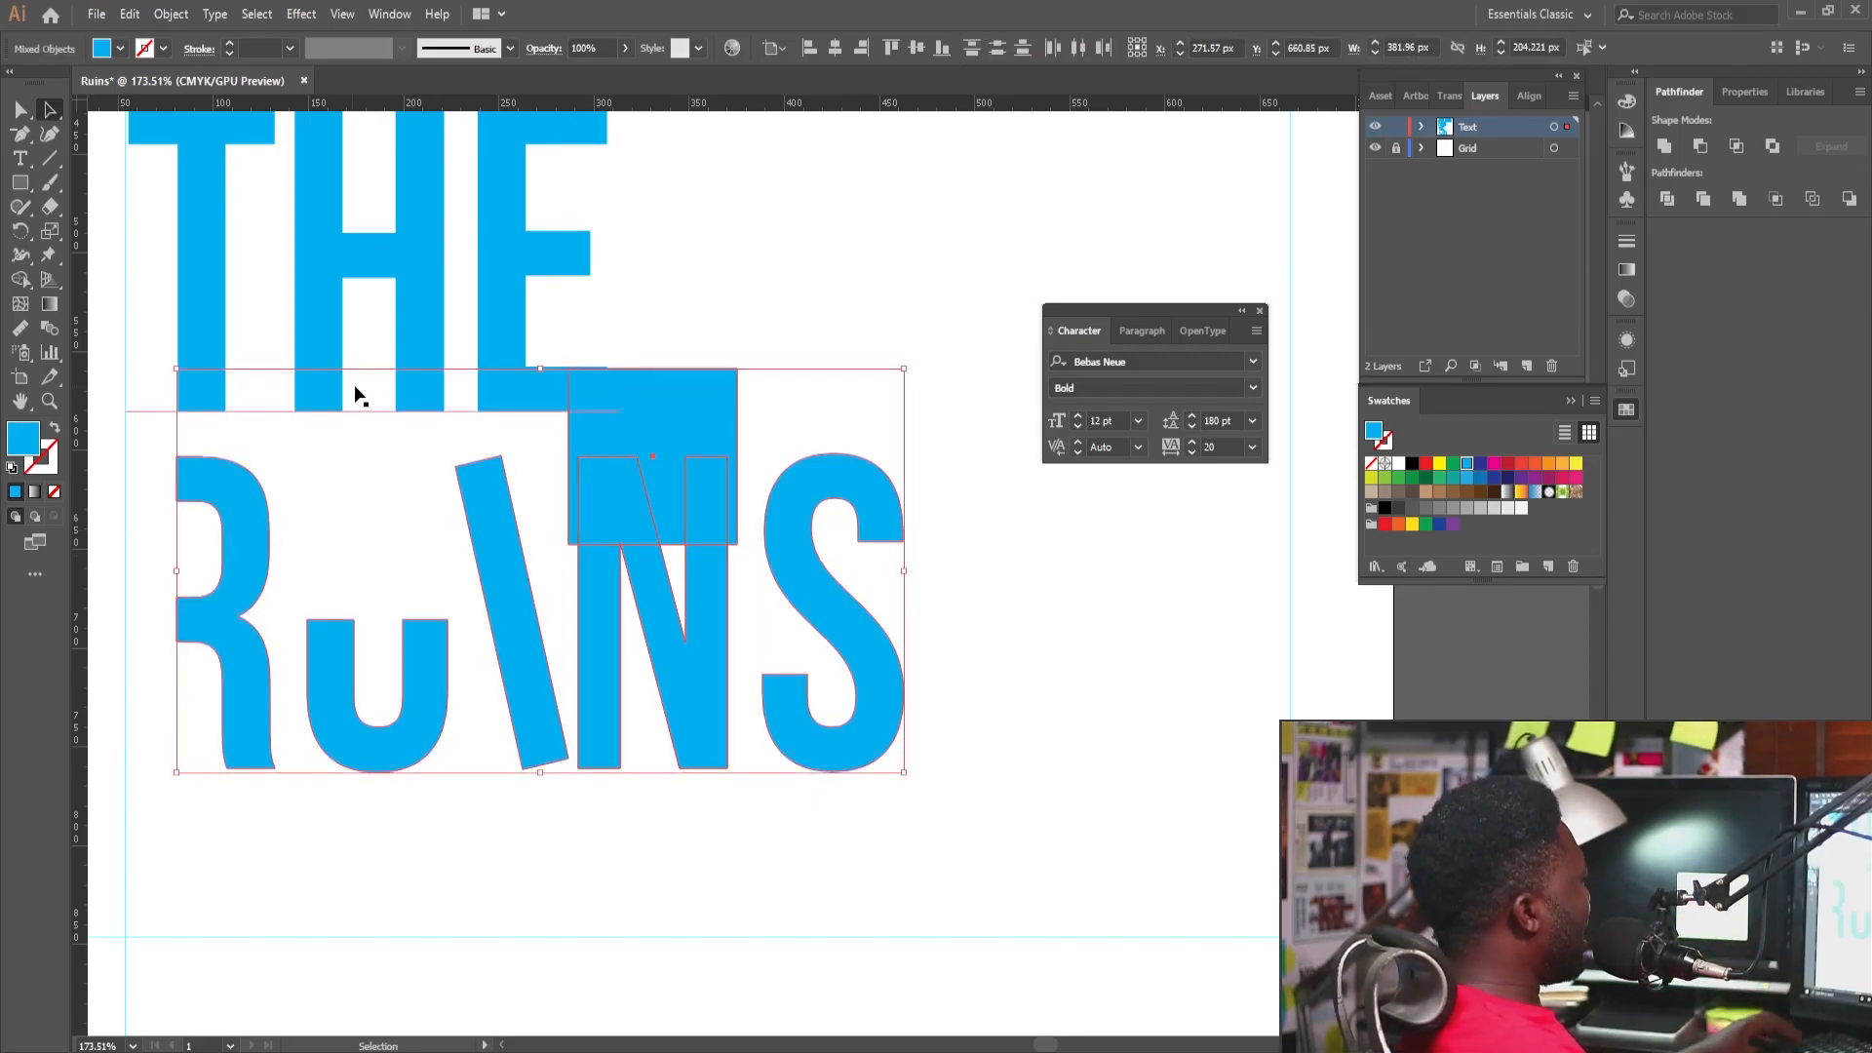
pyautogui.click(19, 280)
pyautogui.moveTo(757, 390)
pyautogui.mouseDown()
pyautogui.moveTo(721, 460)
pyautogui.moveTo(610, 493)
pyautogui.moveTo(564, 451)
pyautogui.mouseUp()
# Draw a rectangle about 43 × 89 px over the S's upper terminal and cut both away with Shape Builder.
pyautogui.click(19, 182)
pyautogui.moveTo(914, 373); pyautogui.dragTo(832, 548)
pyautogui.press('v')
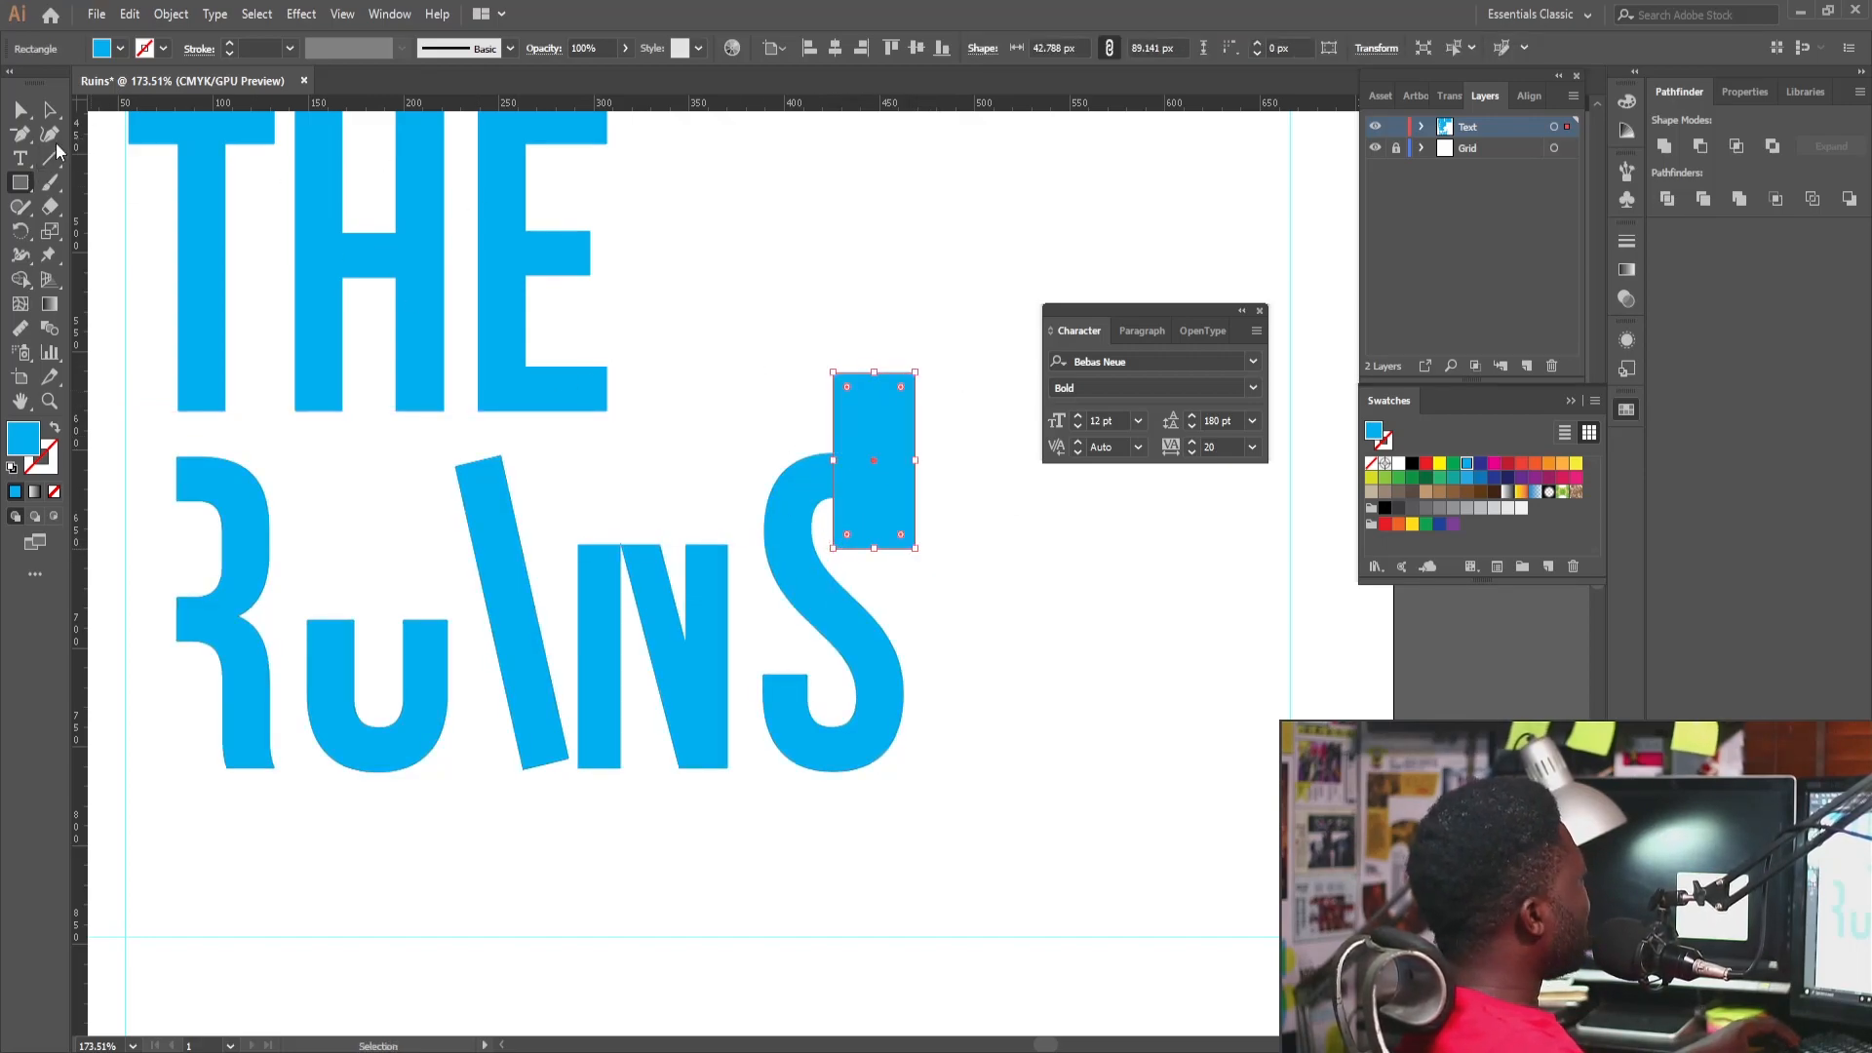
pyautogui.moveTo(965, 348); pyautogui.dragTo(778, 513)
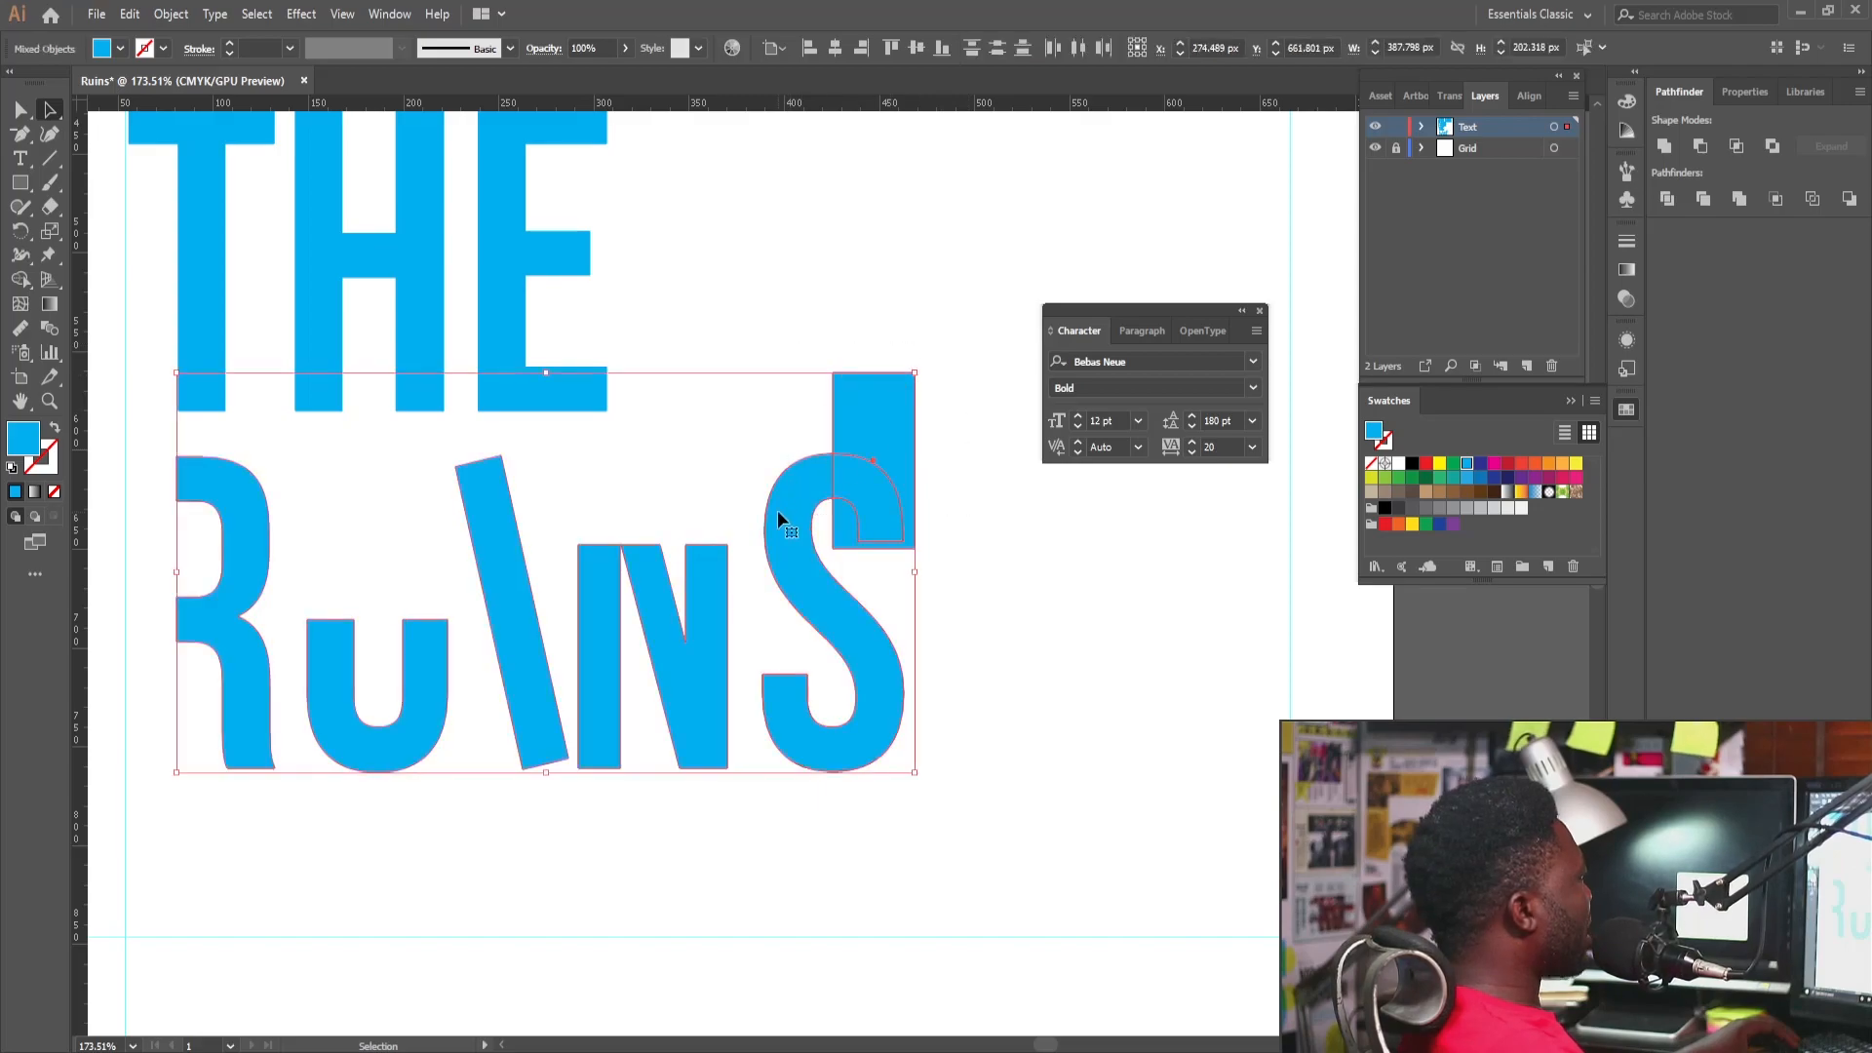
pyautogui.click(21, 279)
pyautogui.moveTo(934, 407); pyautogui.dragTo(837, 524)
# Draw a rectangle about 38 × 72 px over the S's lower terminal and cut both away with Shape Builder.
pyautogui.click(21, 109)
pyautogui.click(19, 182)
pyautogui.moveTo(751, 656)
pyautogui.mouseDown()
pyautogui.moveTo(841, 786)
pyautogui.moveTo(823, 798)
pyautogui.mouseUp()
pyautogui.click(22, 109)
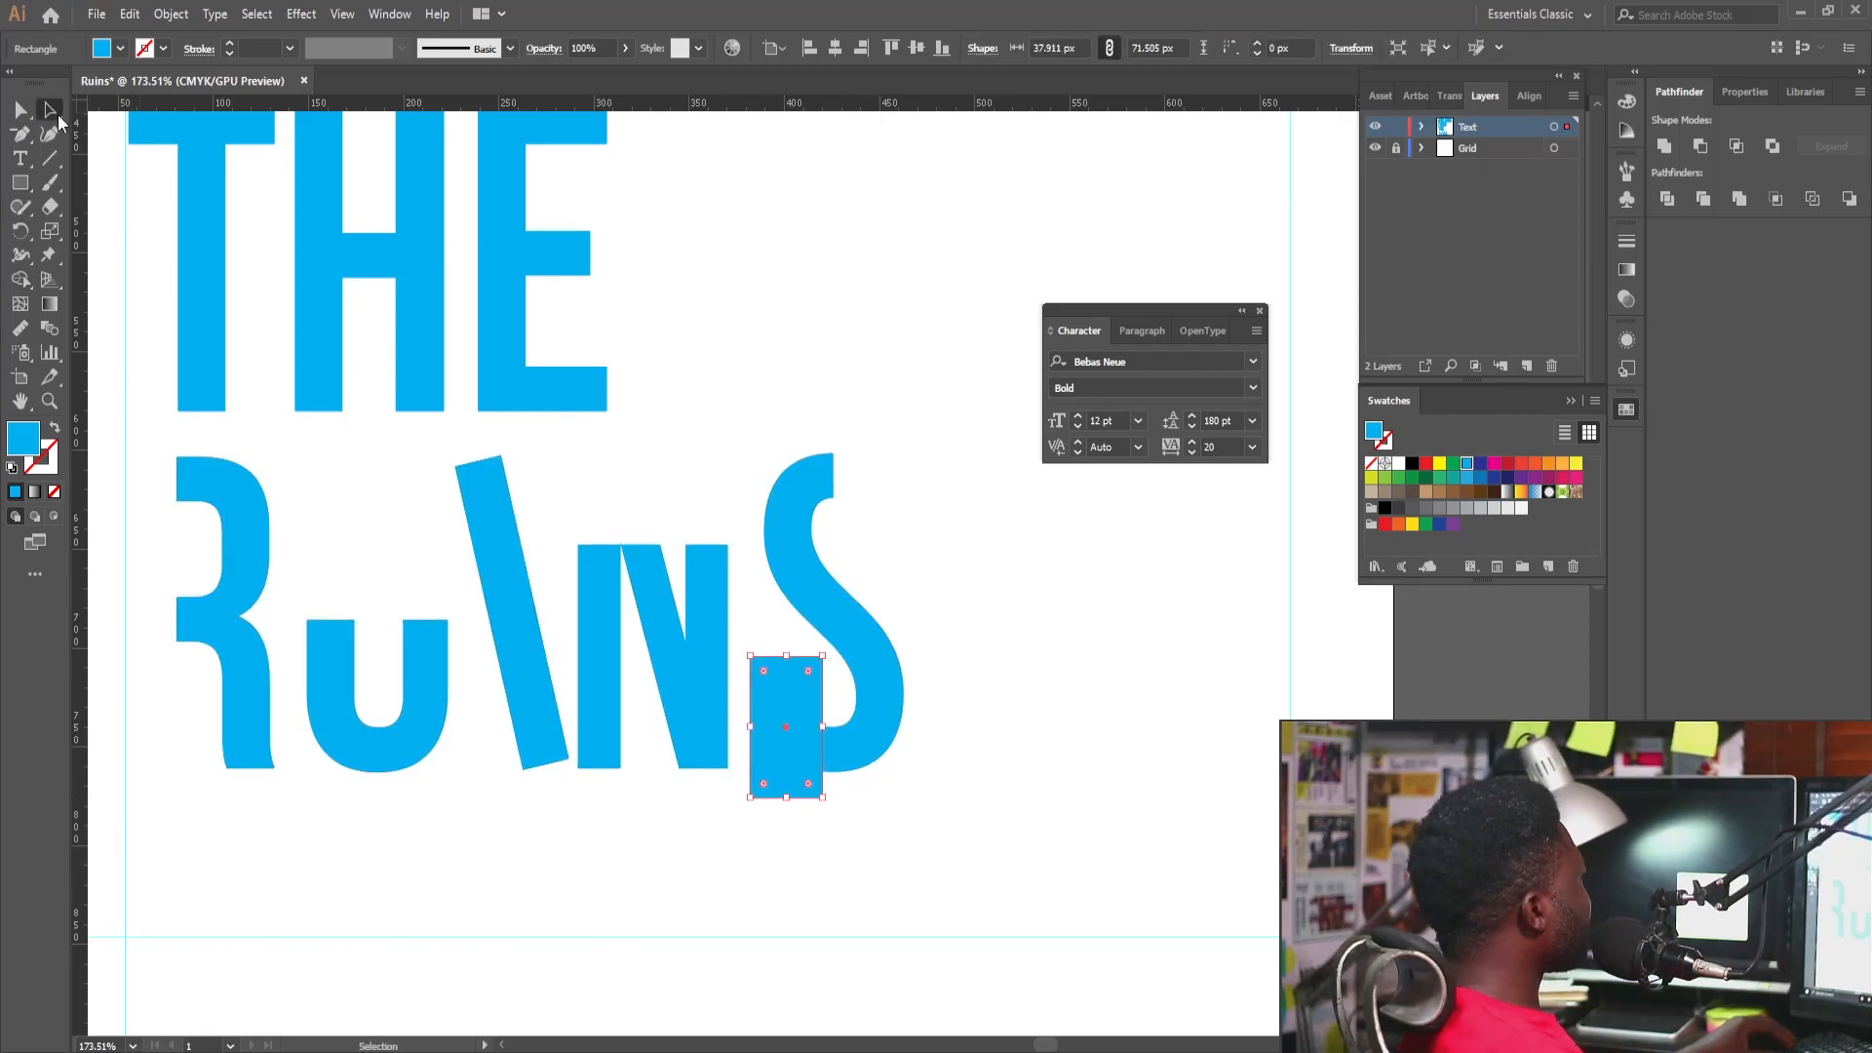
pyautogui.keyDown('shift'); pyautogui.click(854, 673); pyautogui.keyUp('shift')
pyautogui.click(20, 279)
pyautogui.moveTo(764, 636); pyautogui.dragTo(798, 743)
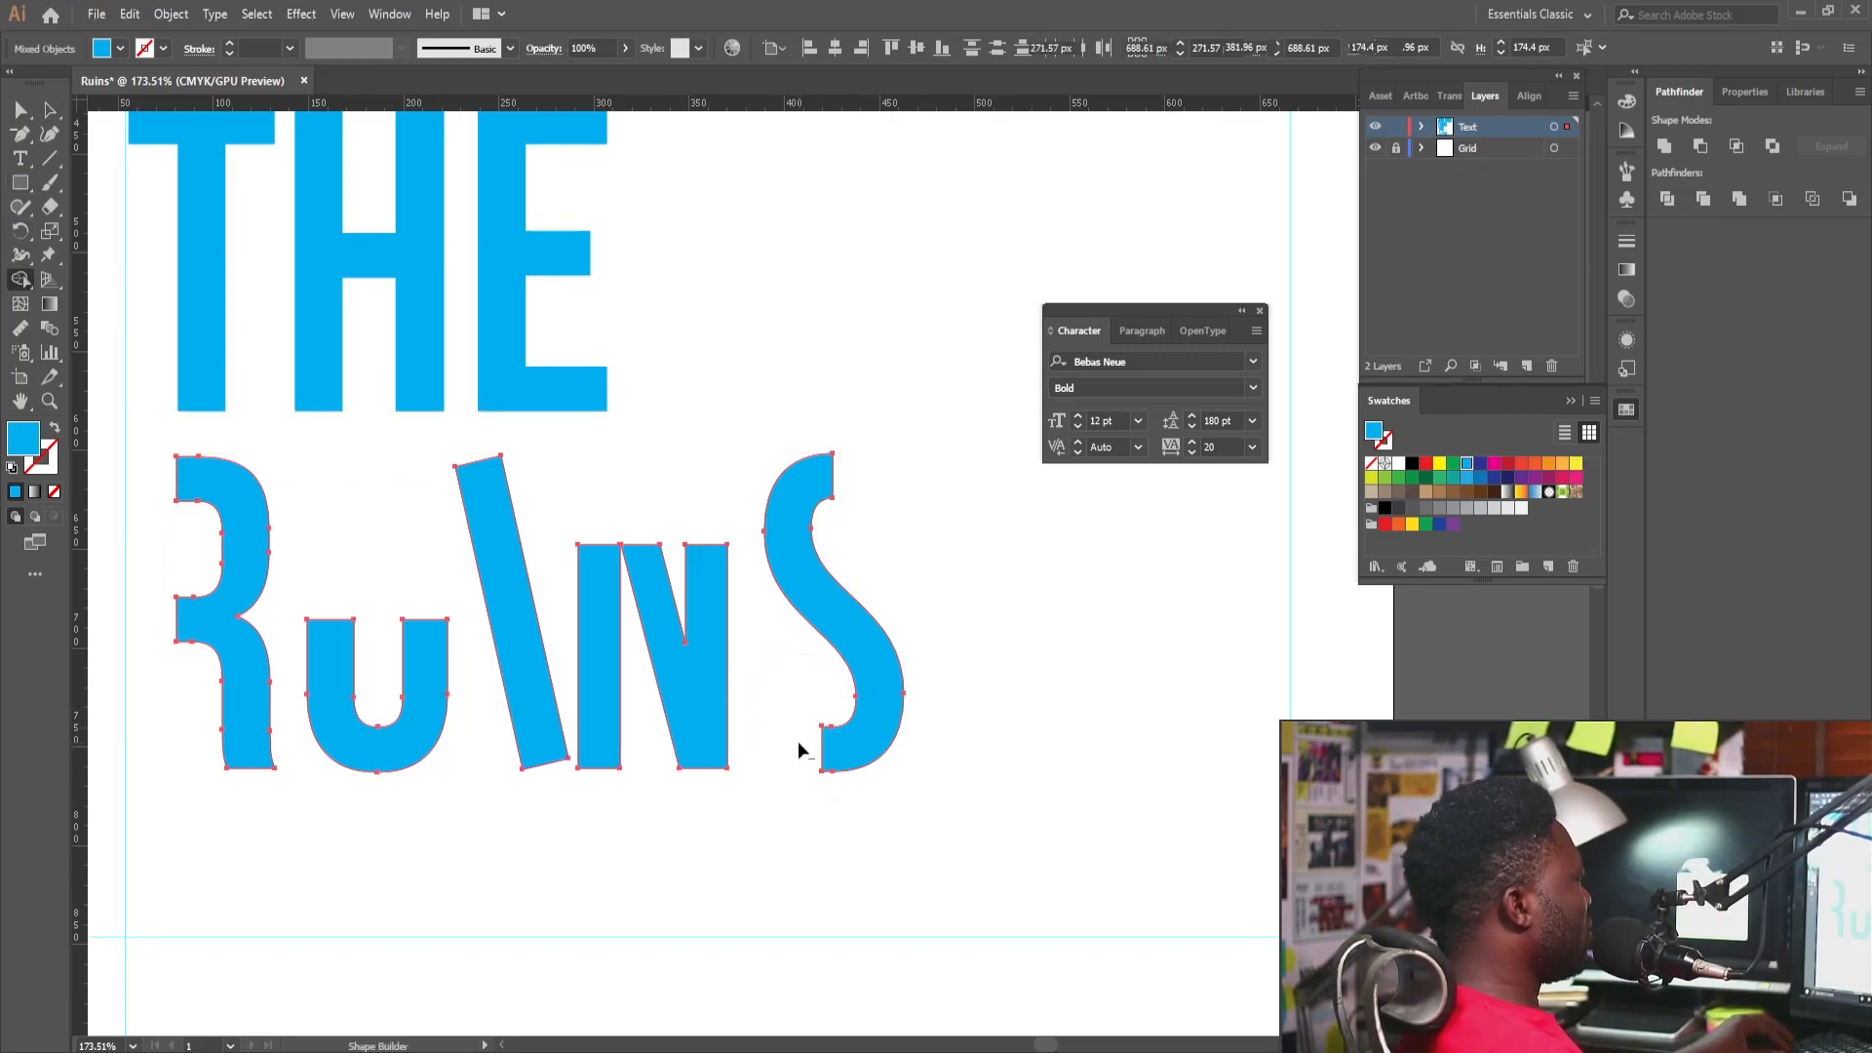
# Deselect the lettering and examine the whole poster with the cut-away RUINS word under the headline.
pyautogui.press('v')
pyautogui.click(49, 110)
pyautogui.click(821, 413)
pyautogui.hotkey('ctrl', 'space')
pyautogui.moveTo(855, 359); pyautogui.dragTo(749, 415)
pyautogui.moveTo(669, 361); pyautogui.dragTo(590, 484)
pyautogui.moveTo(661, 420); pyautogui.dragTo(466, 533)
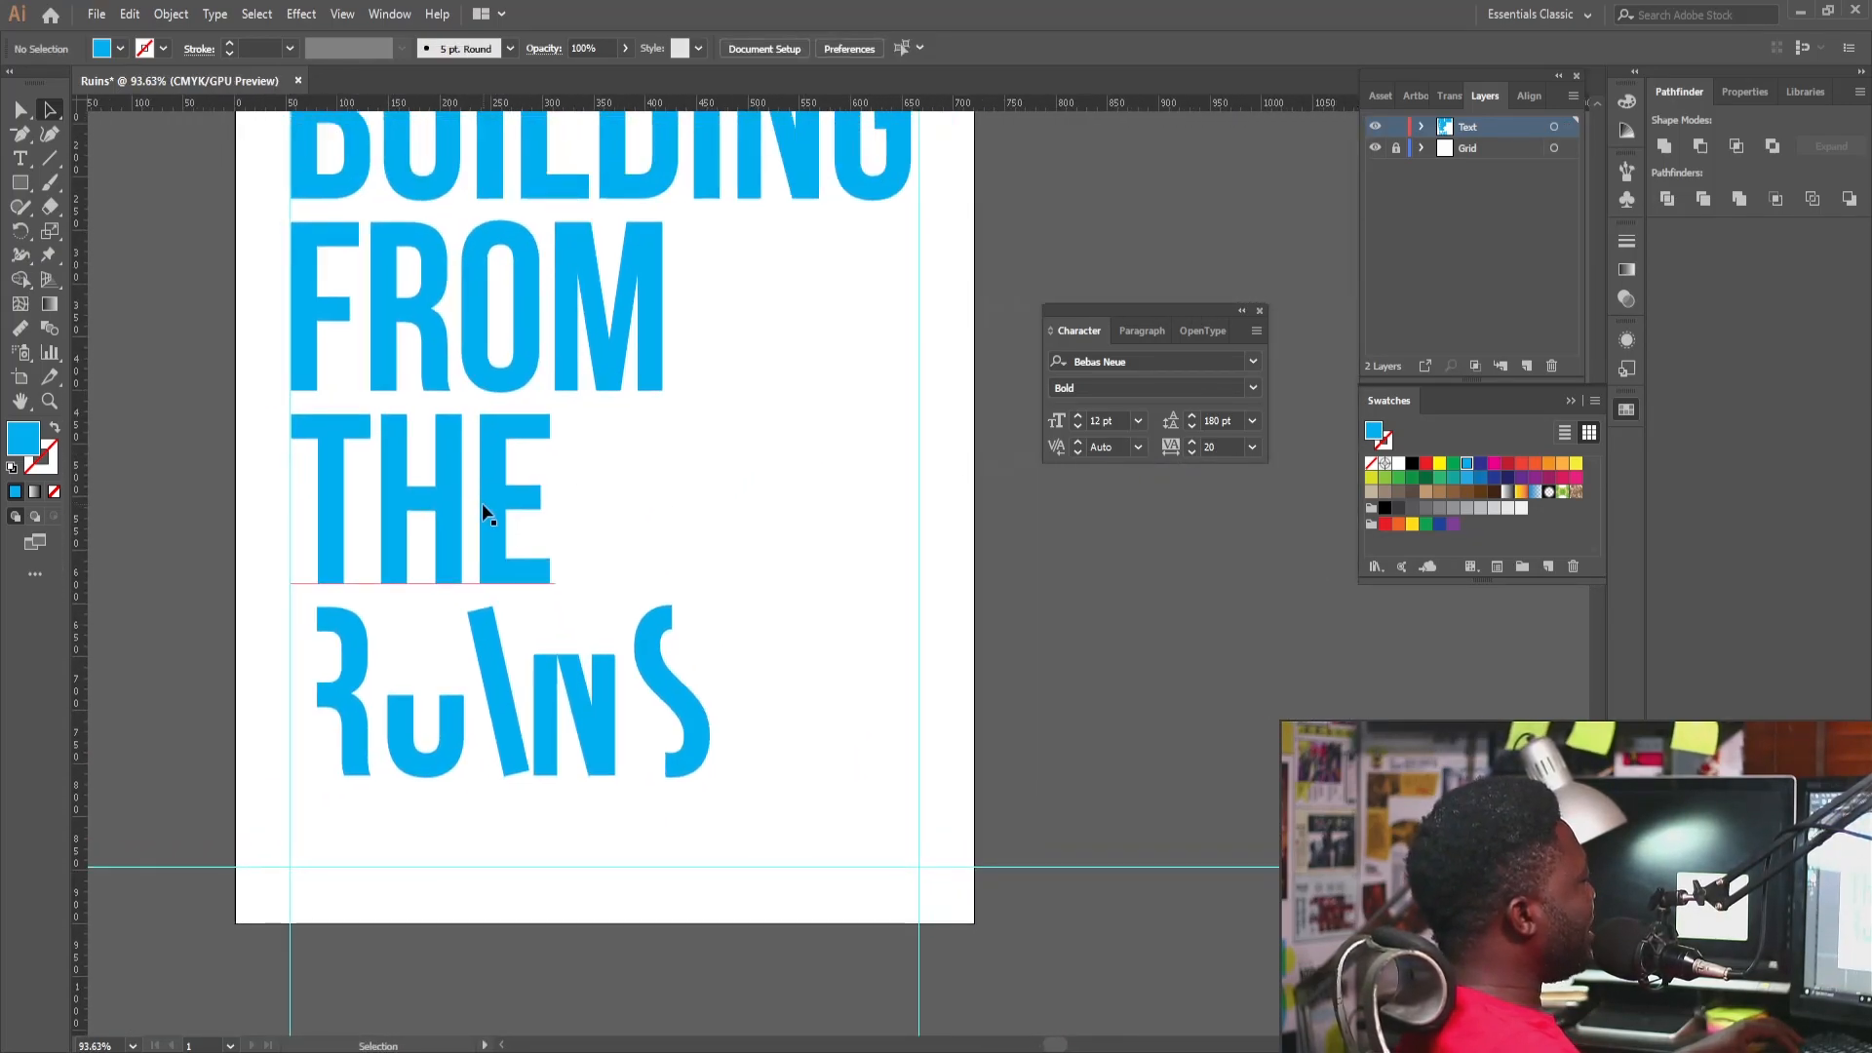
pyautogui.moveTo(638, 437); pyautogui.dragTo(601, 474)
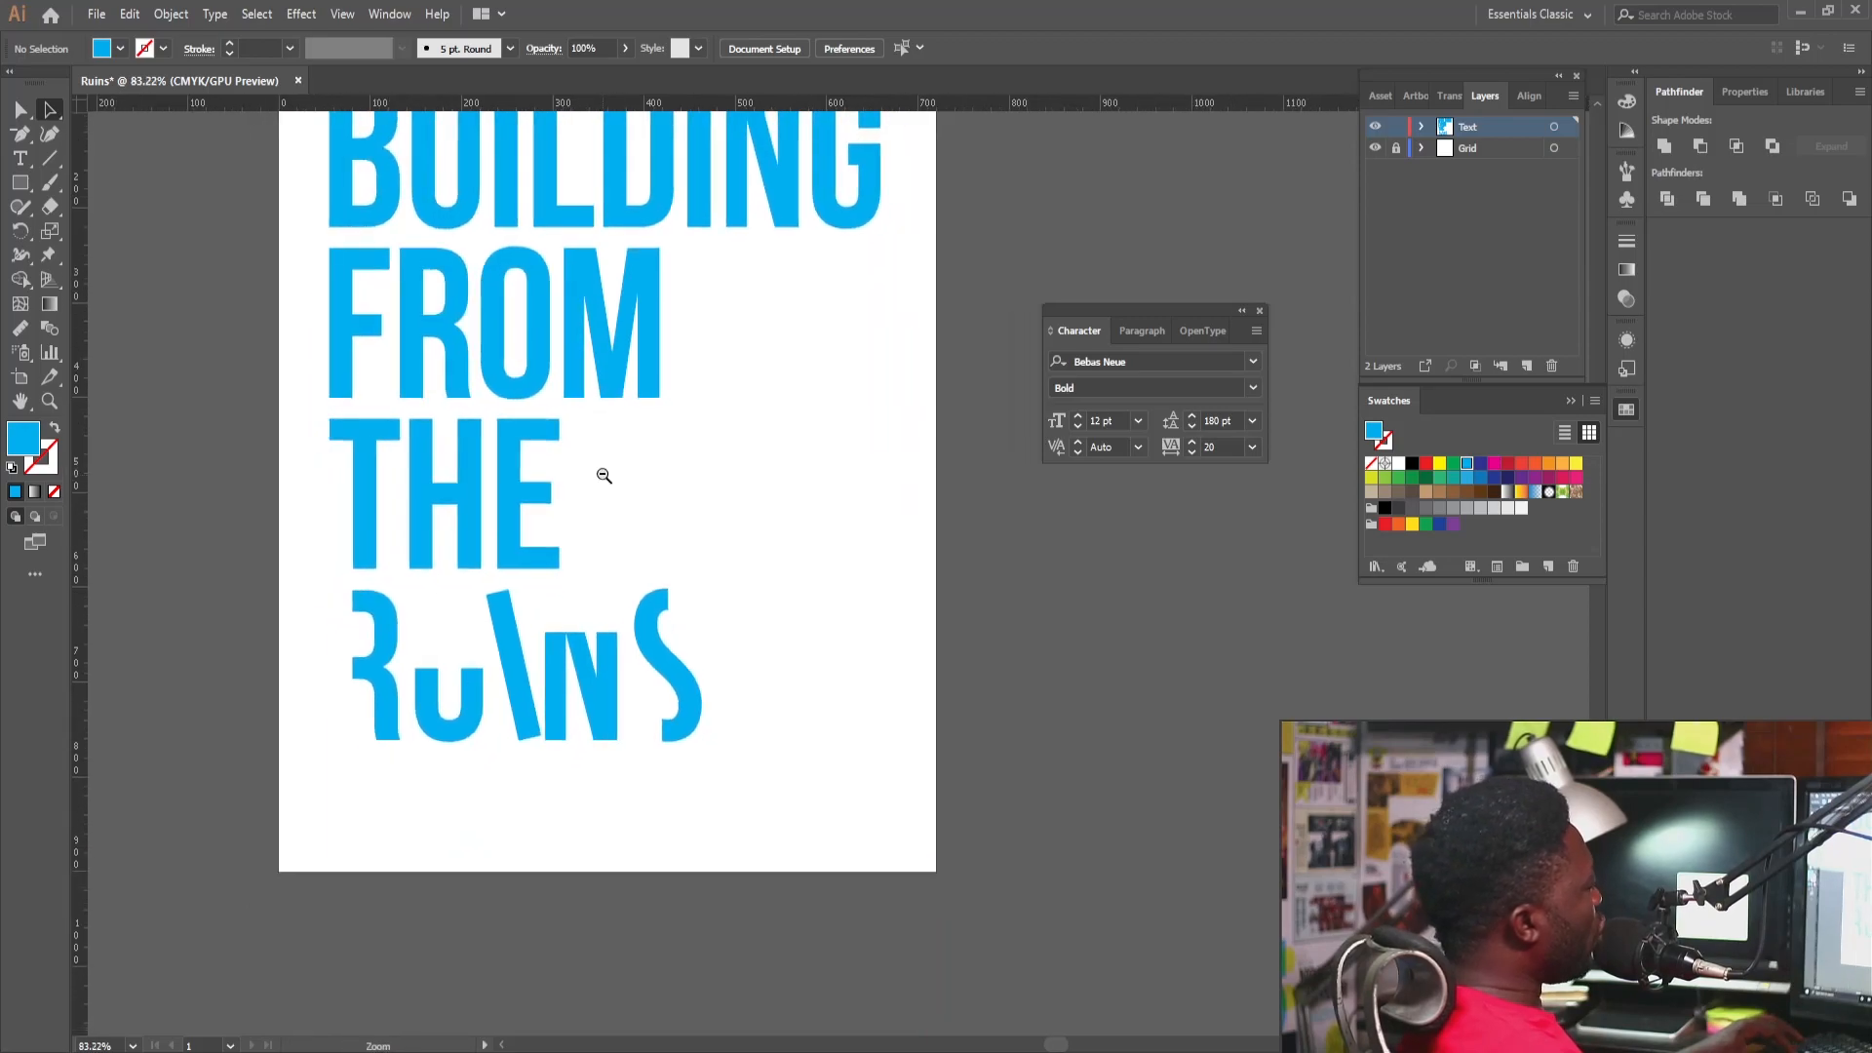
pyautogui.moveTo(547, 356); pyautogui.dragTo(506, 477)
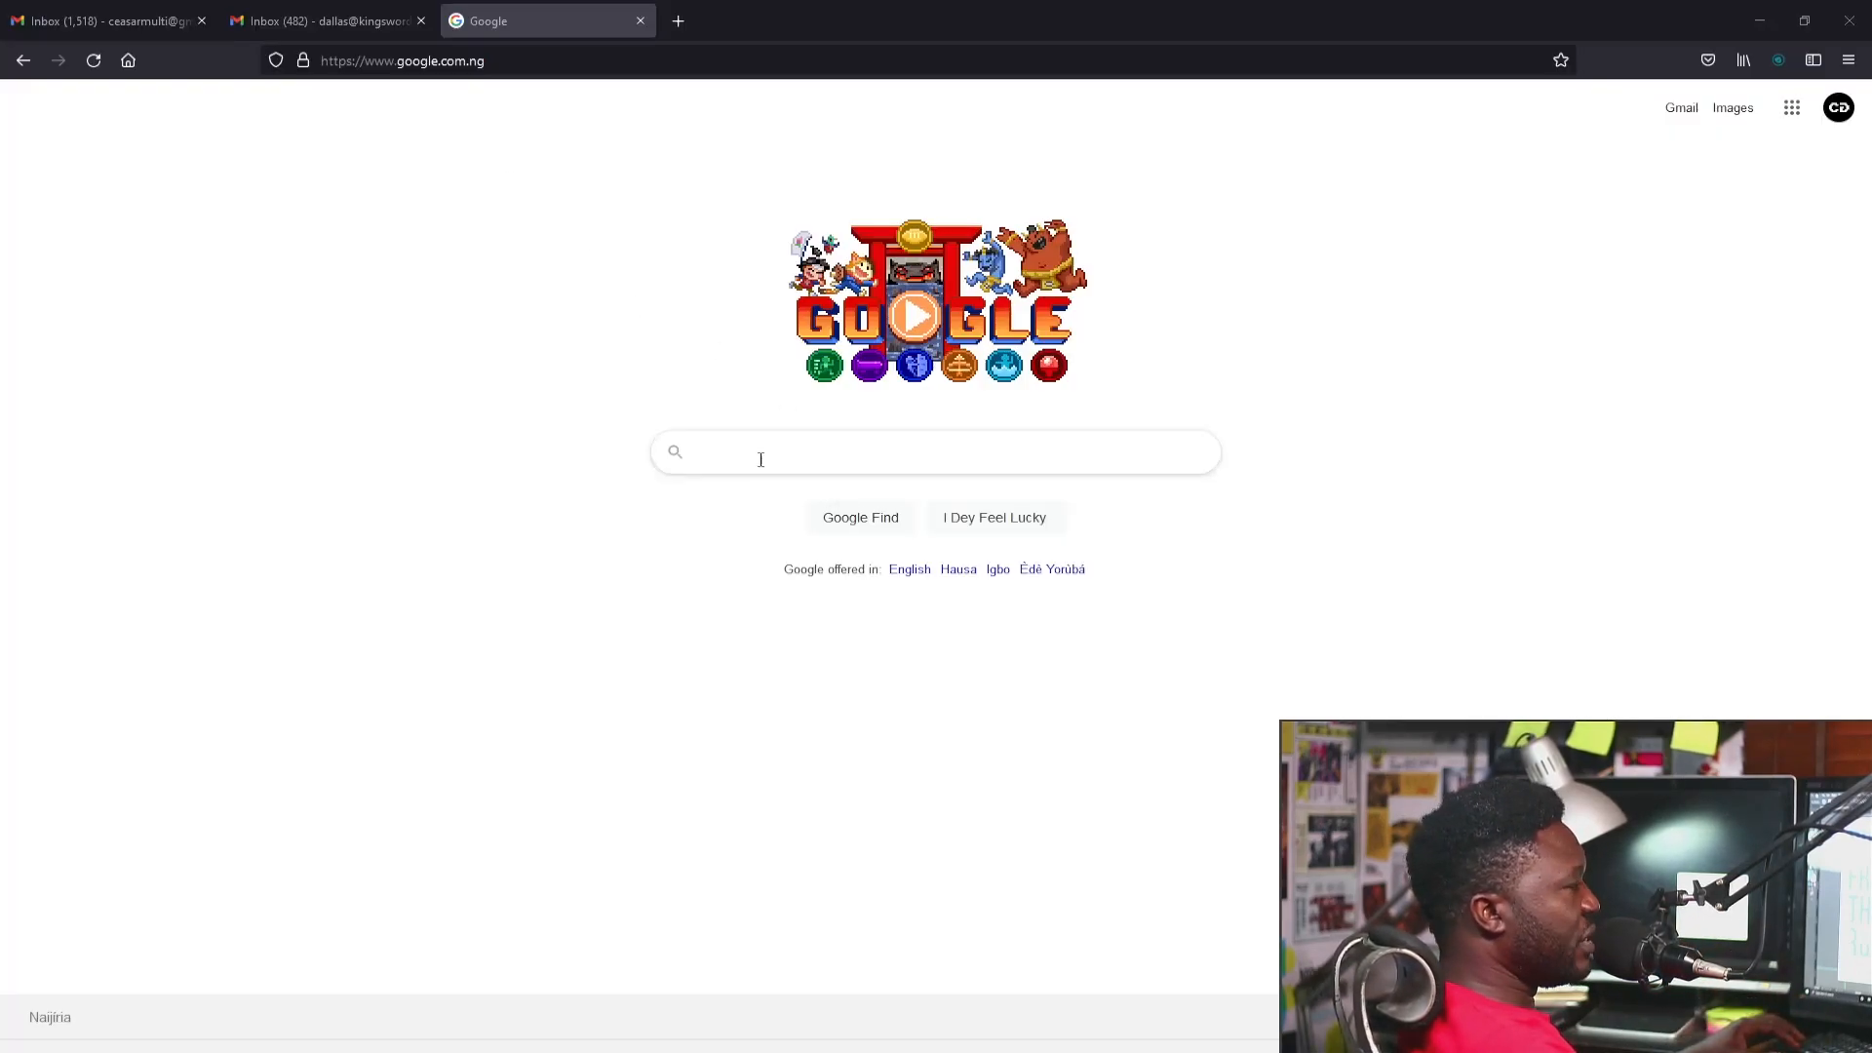
# Switch to the web browser and search Google for "ruins meaning".
pyautogui.click(758, 458)
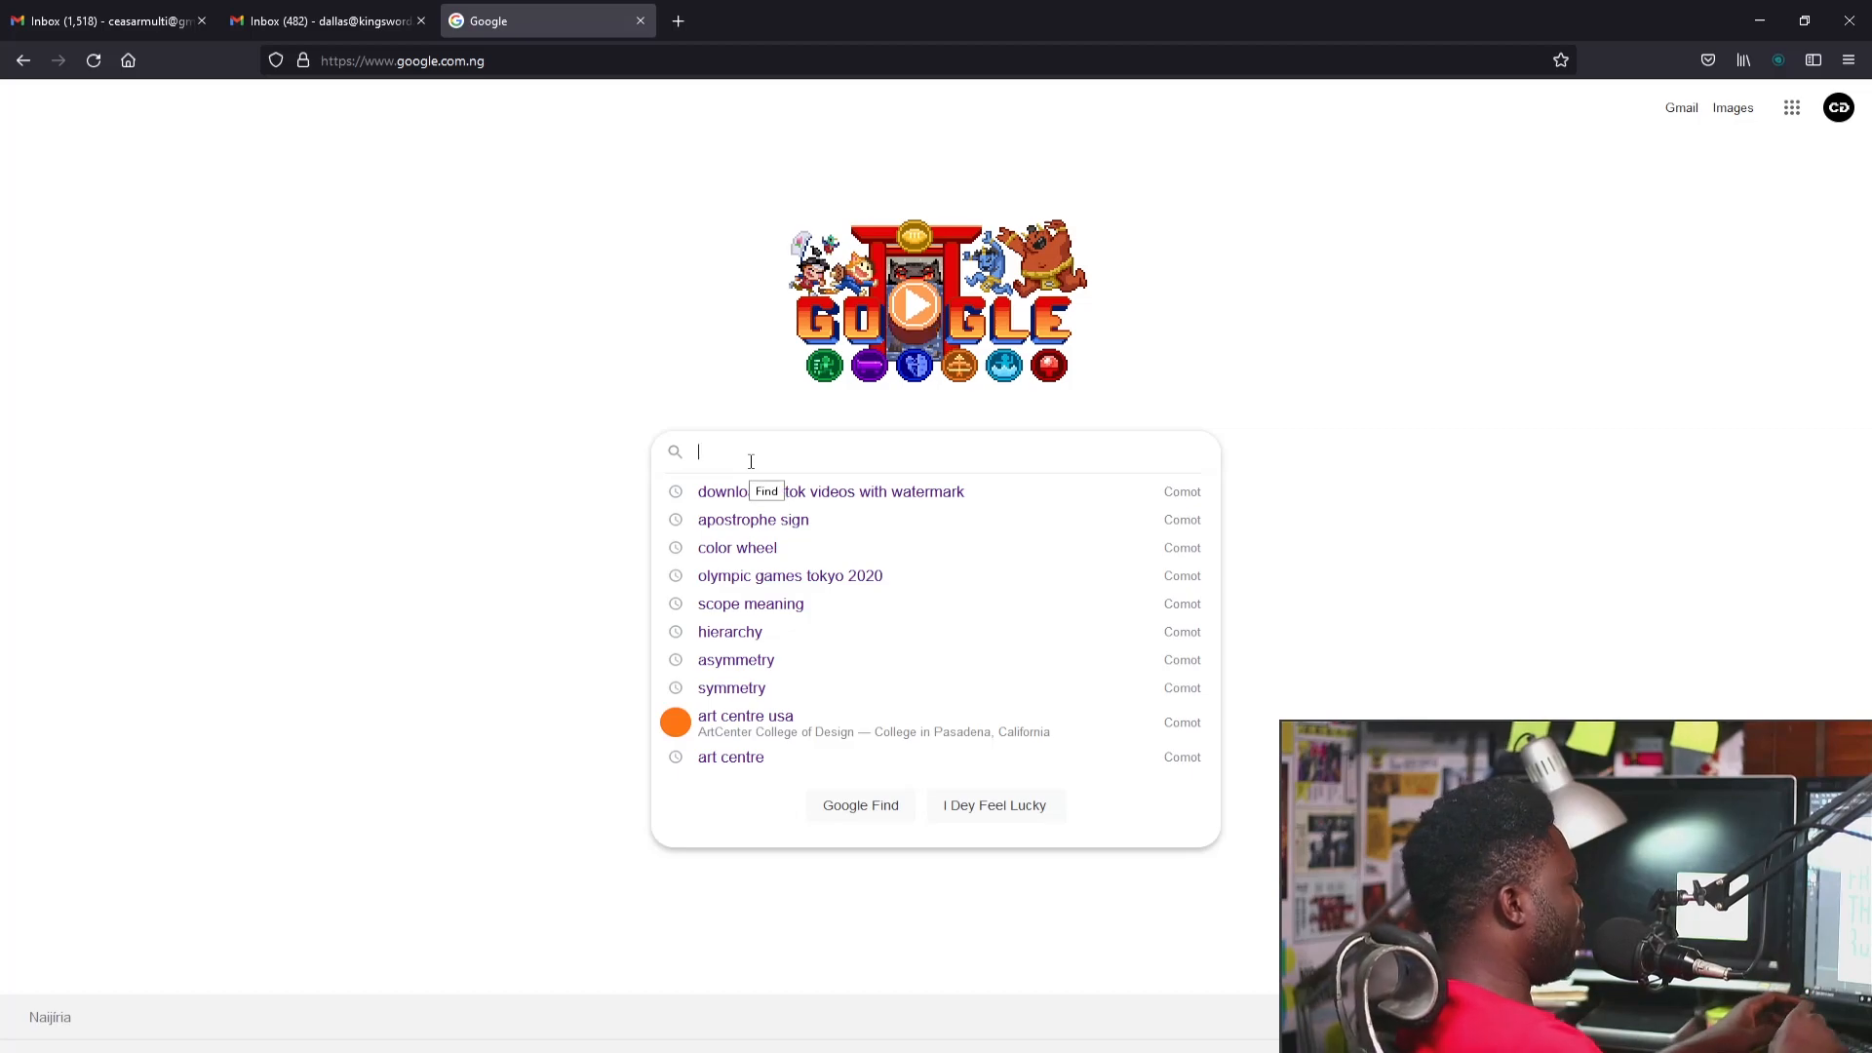
pyautogui.write('Ru')
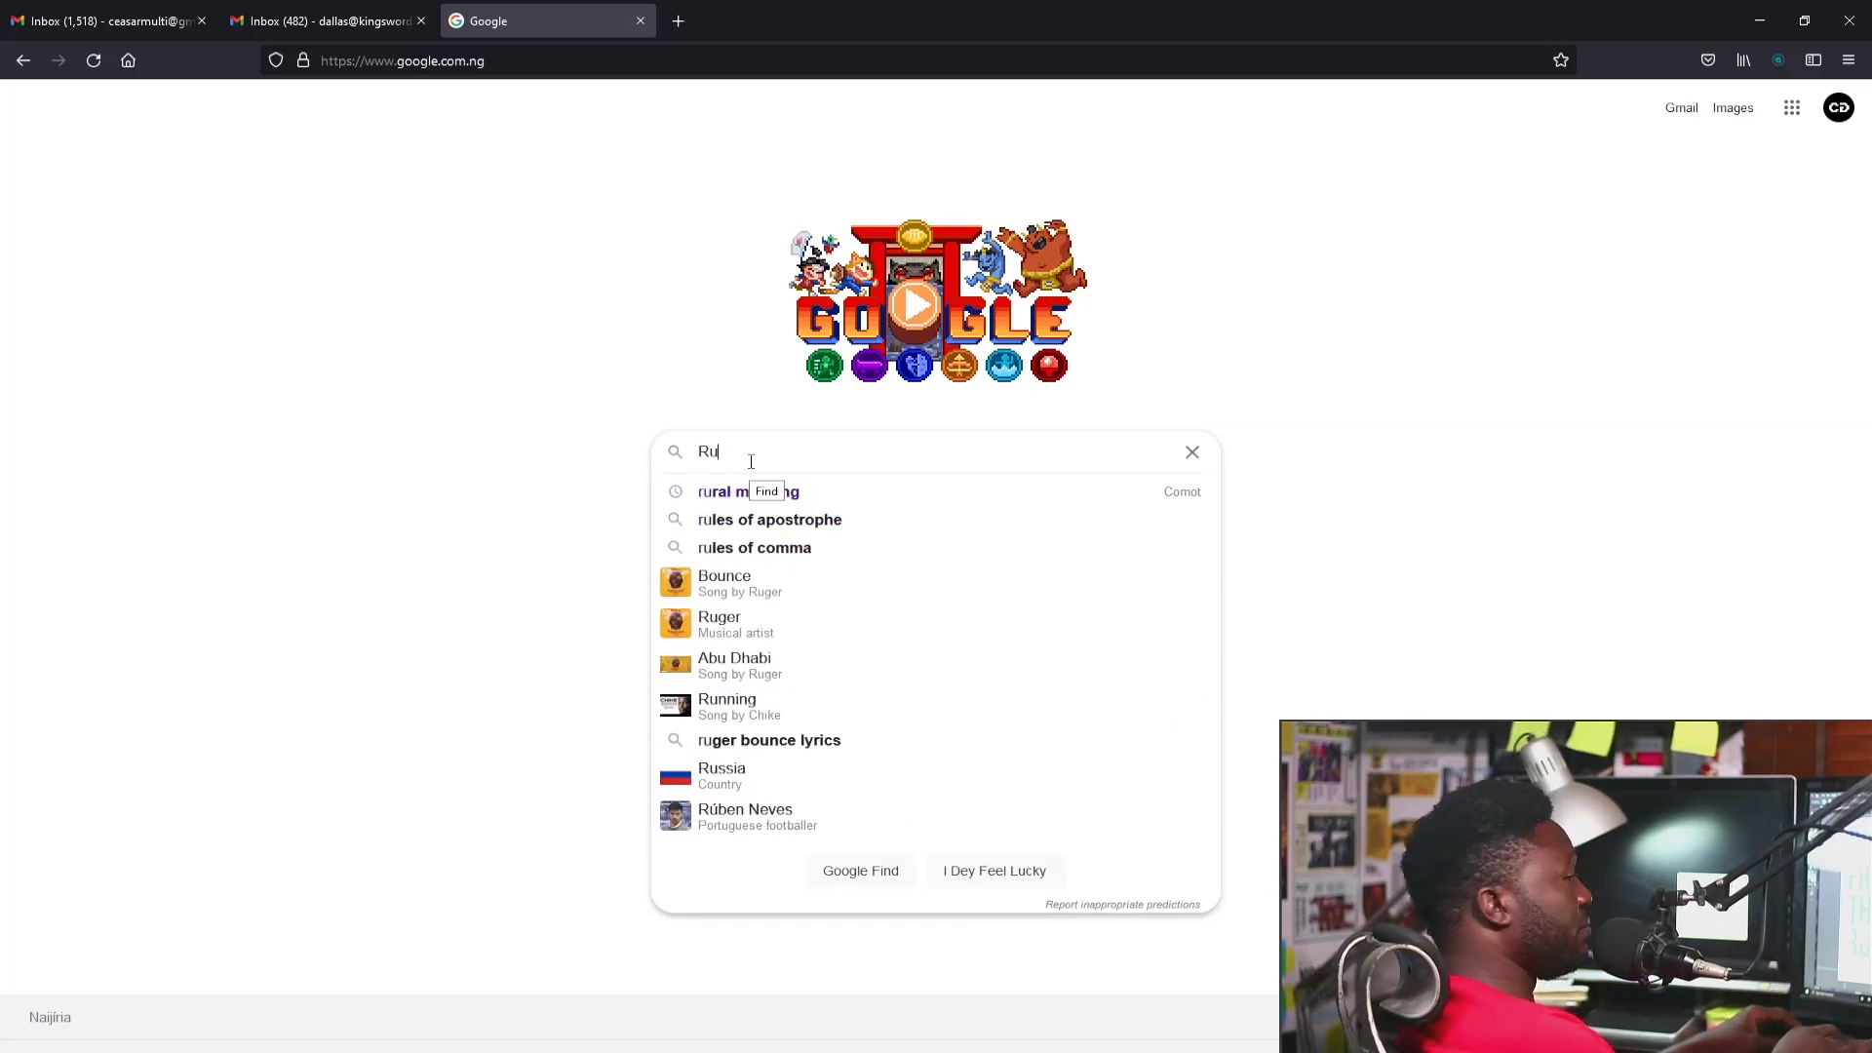
pyautogui.write('ins')
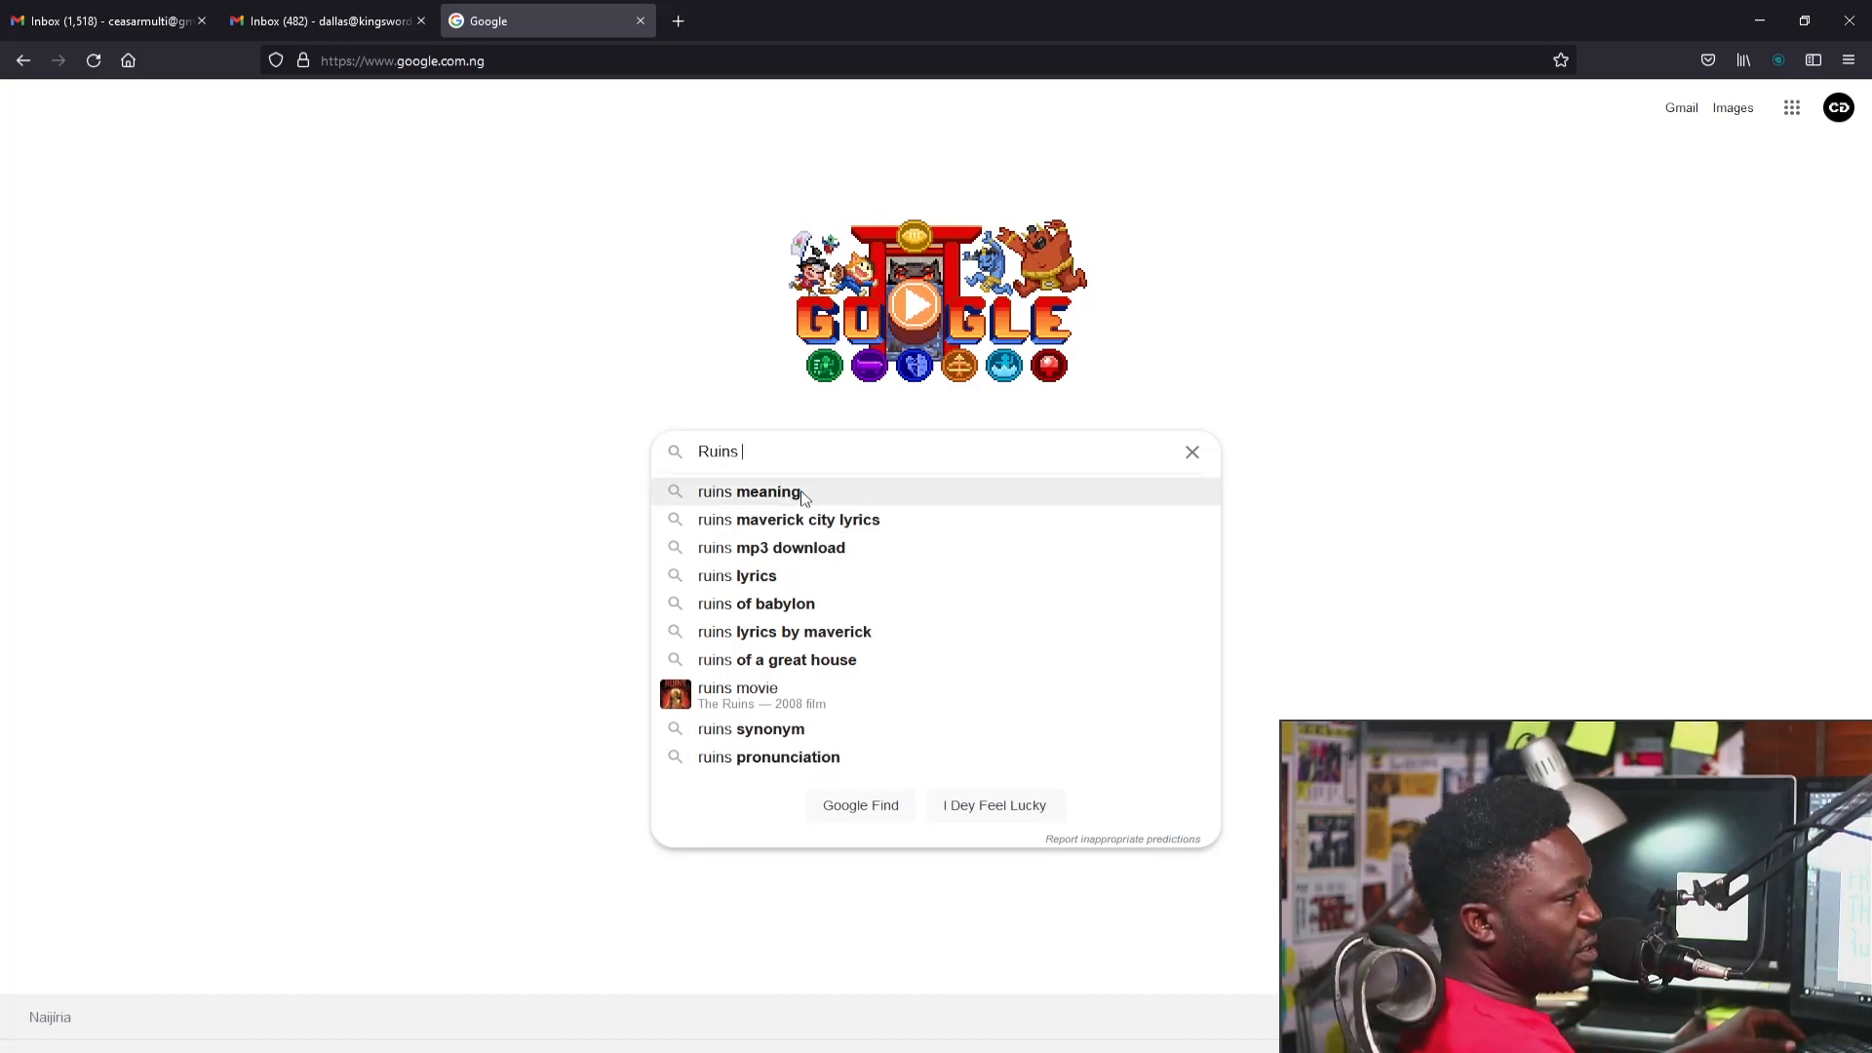
pyautogui.click(804, 497)
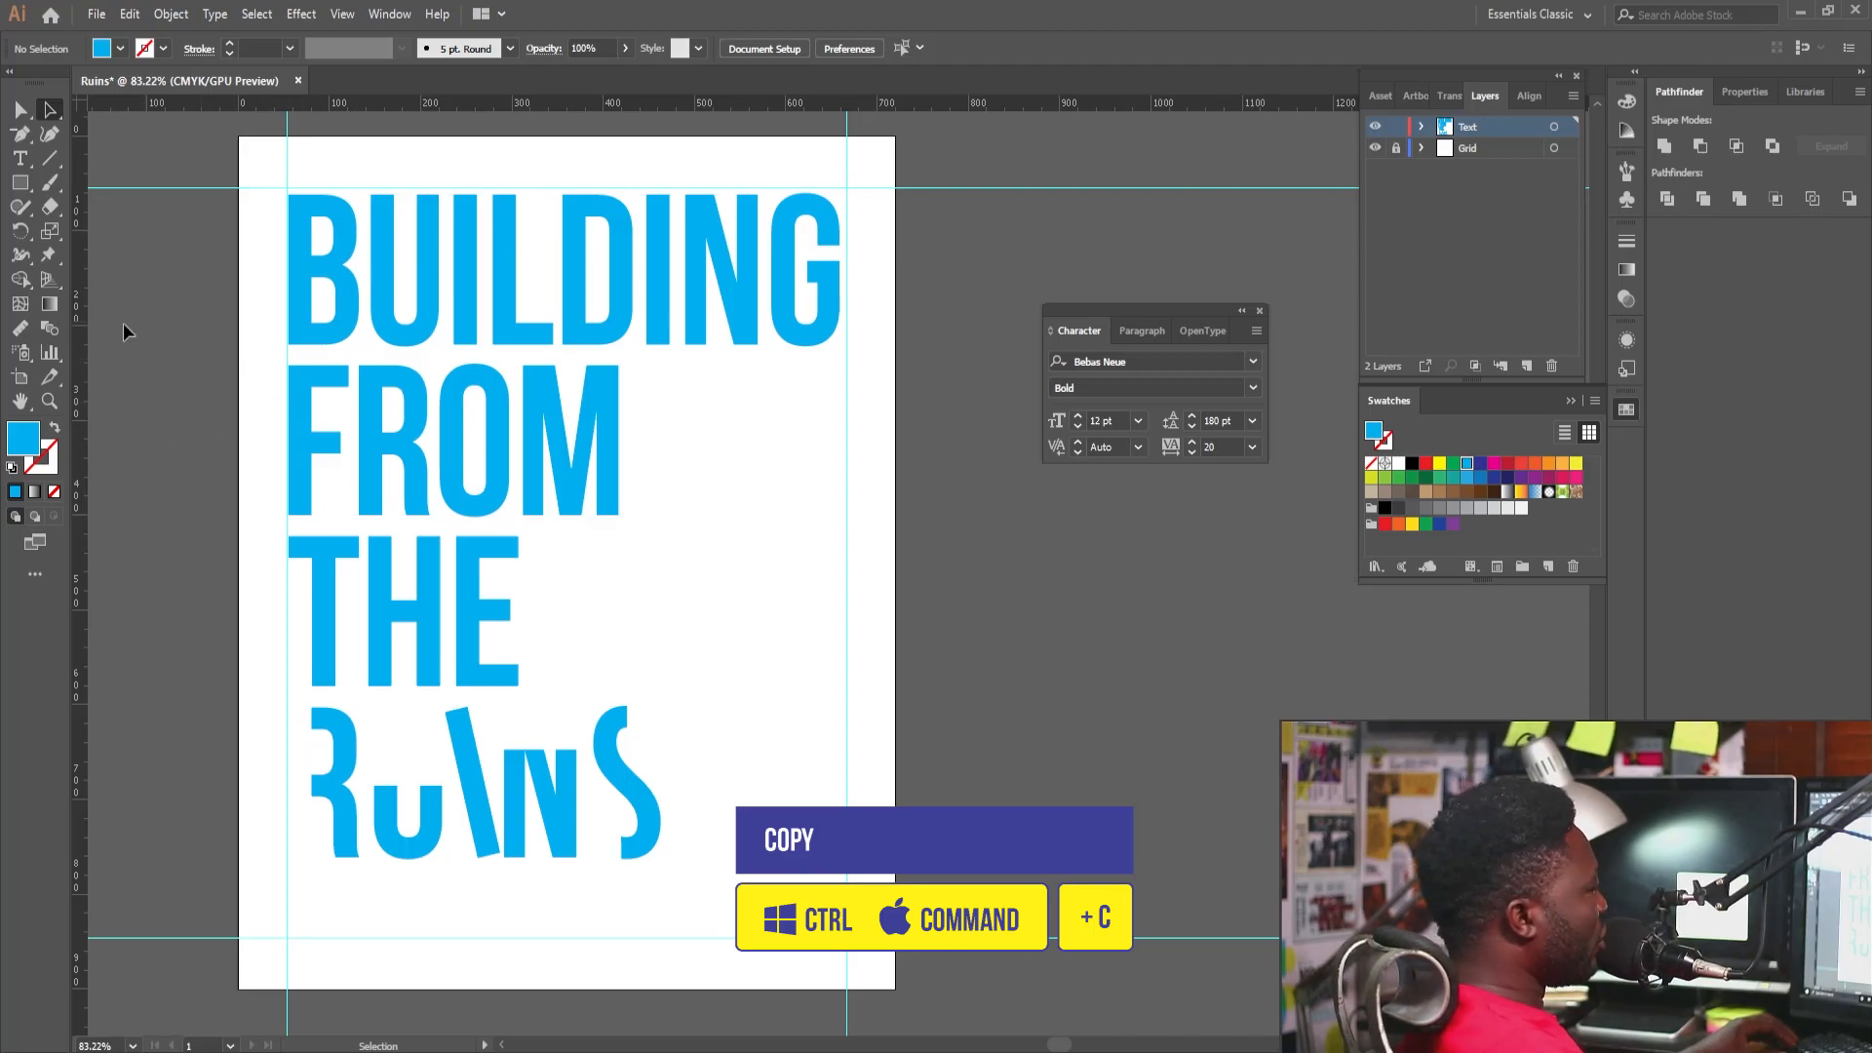
# Switch back to Illustrator and add the text "Sunday, July 04" in the empty space beside the word THE.
pyautogui.click(19, 158)
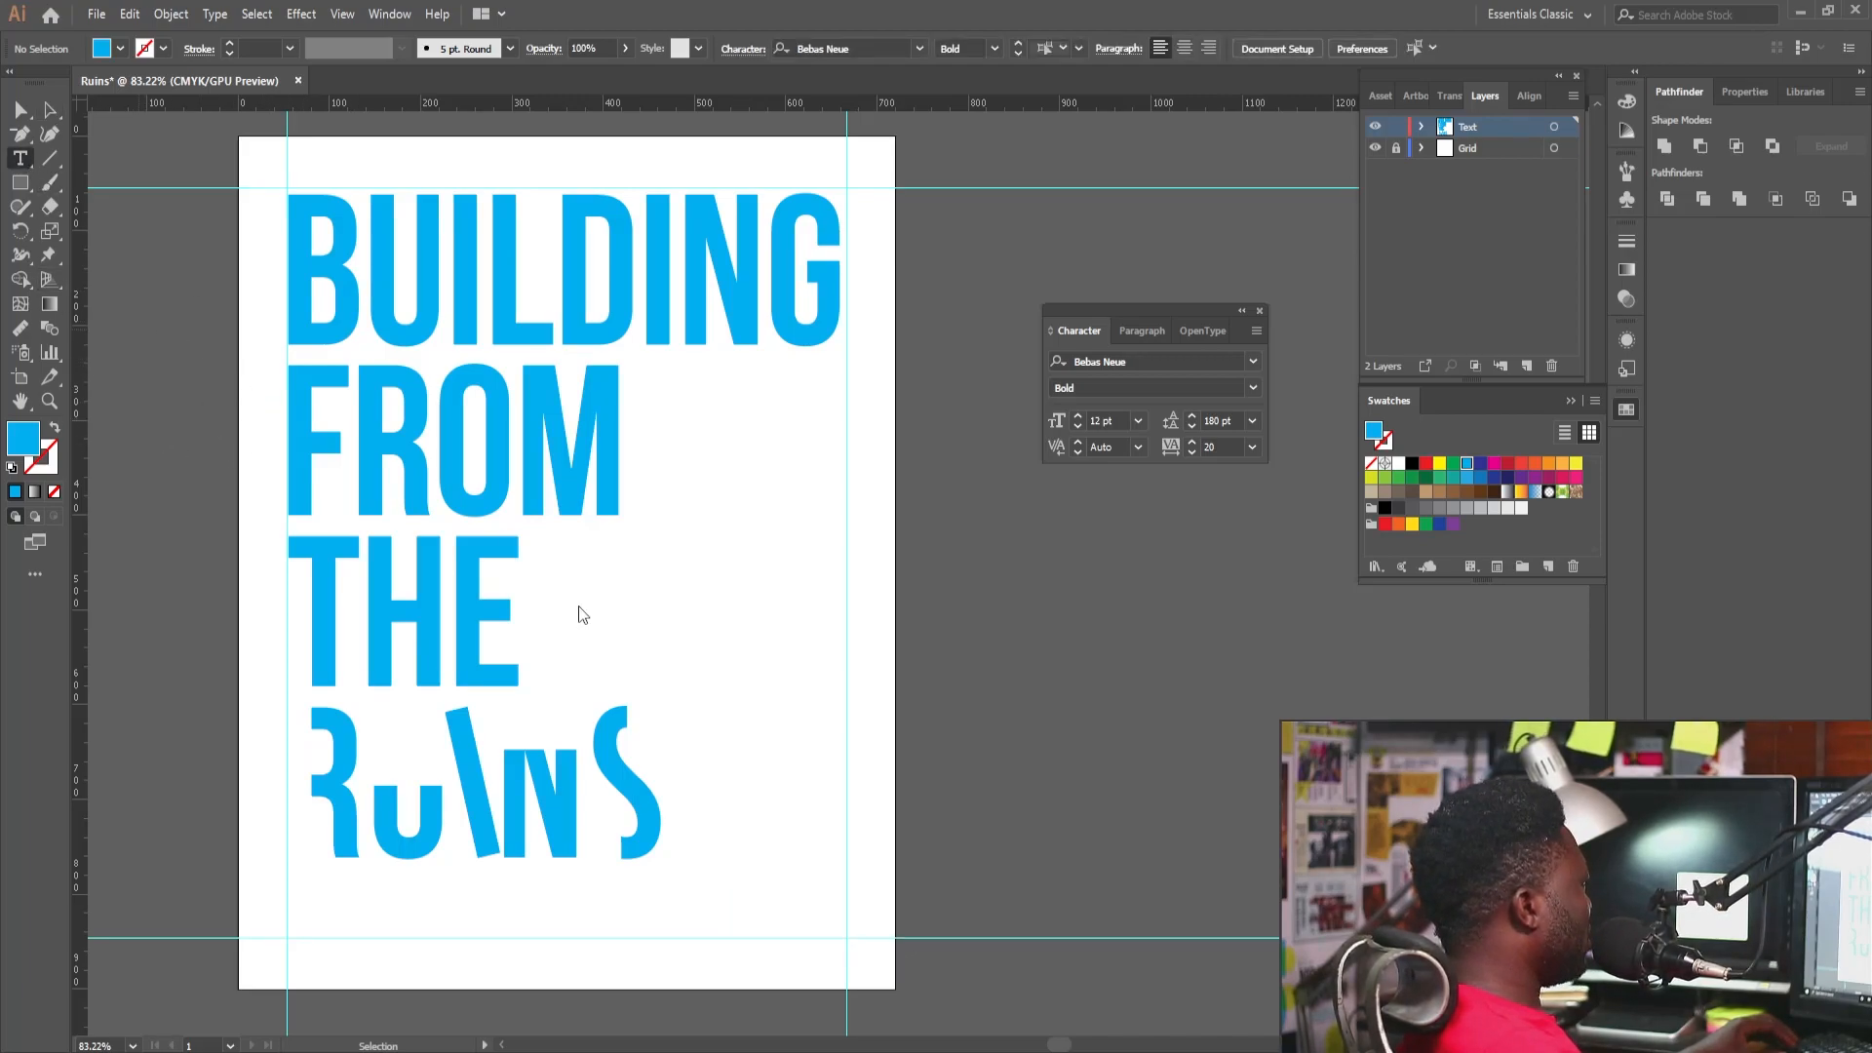
pyautogui.click(575, 608)
pyautogui.write('SUNDAY, JULY 04')
pyautogui.press('Escape')
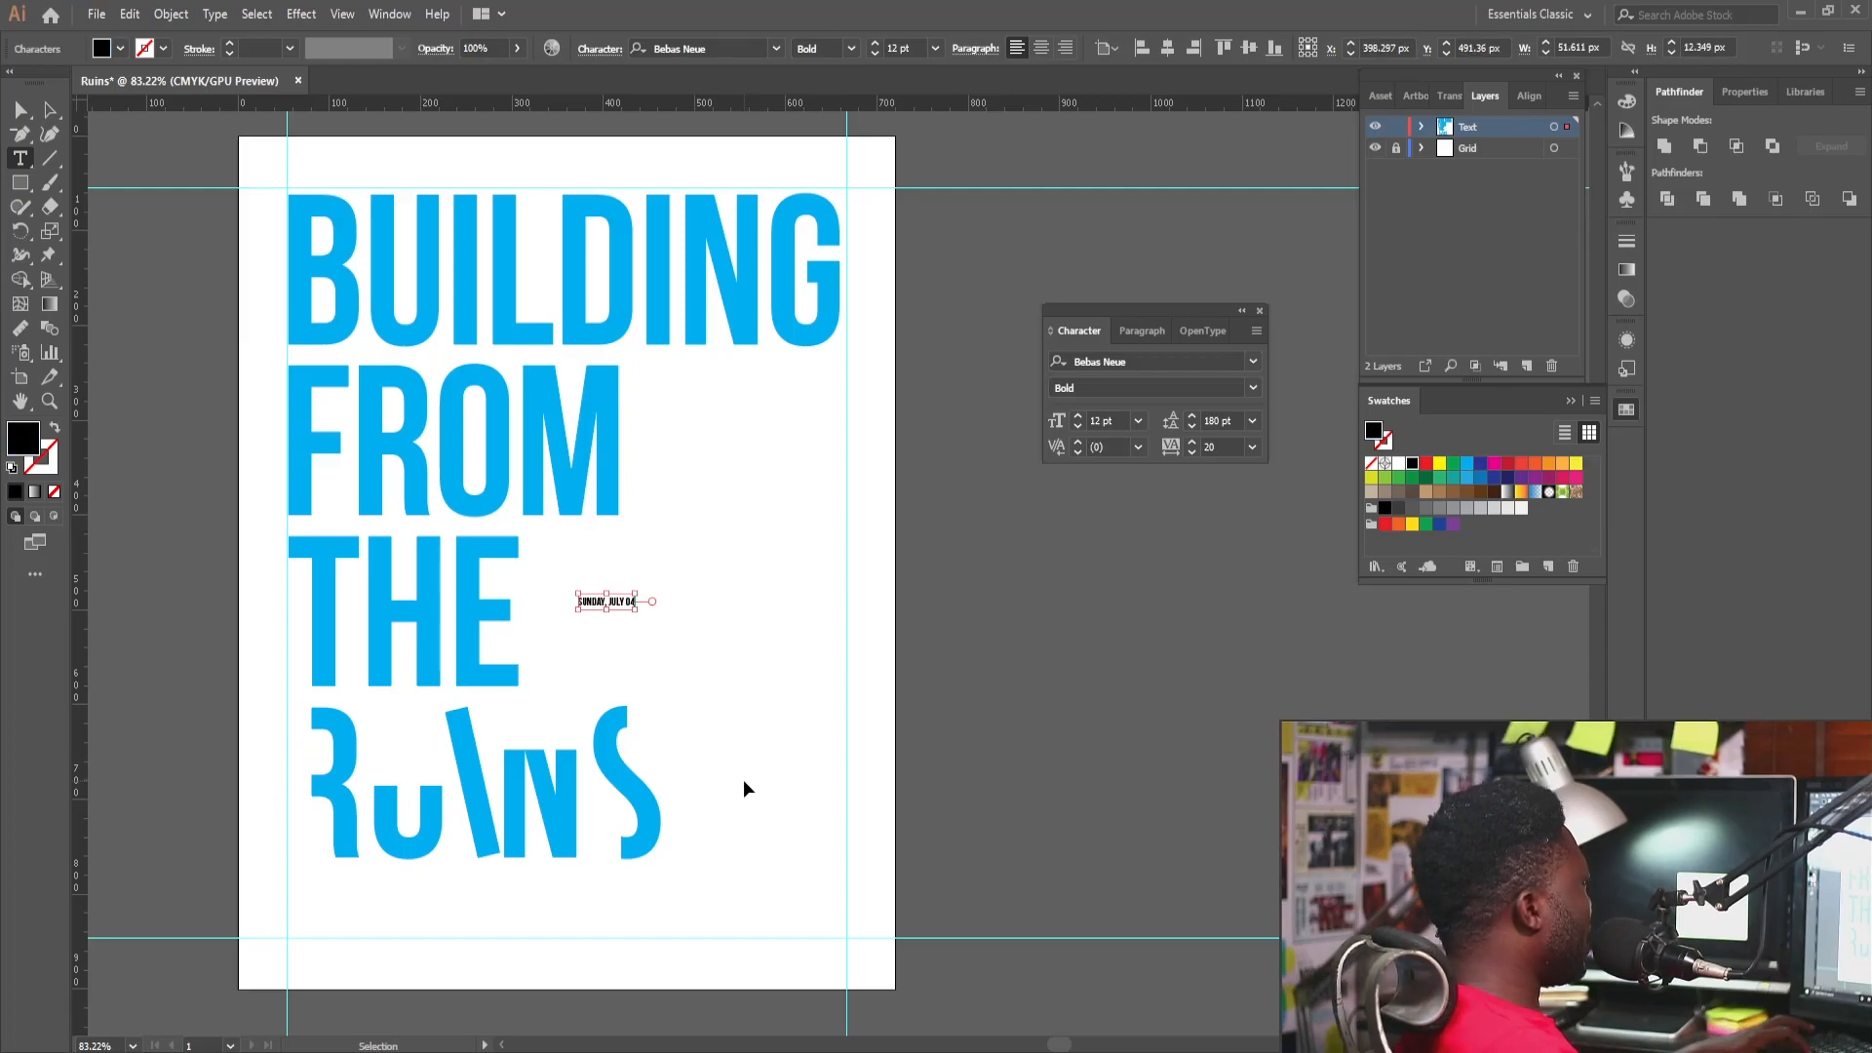
# Set the date text's font to LH Line1 Sans Thin.
pyautogui.hotkey('ctrl', 'a')
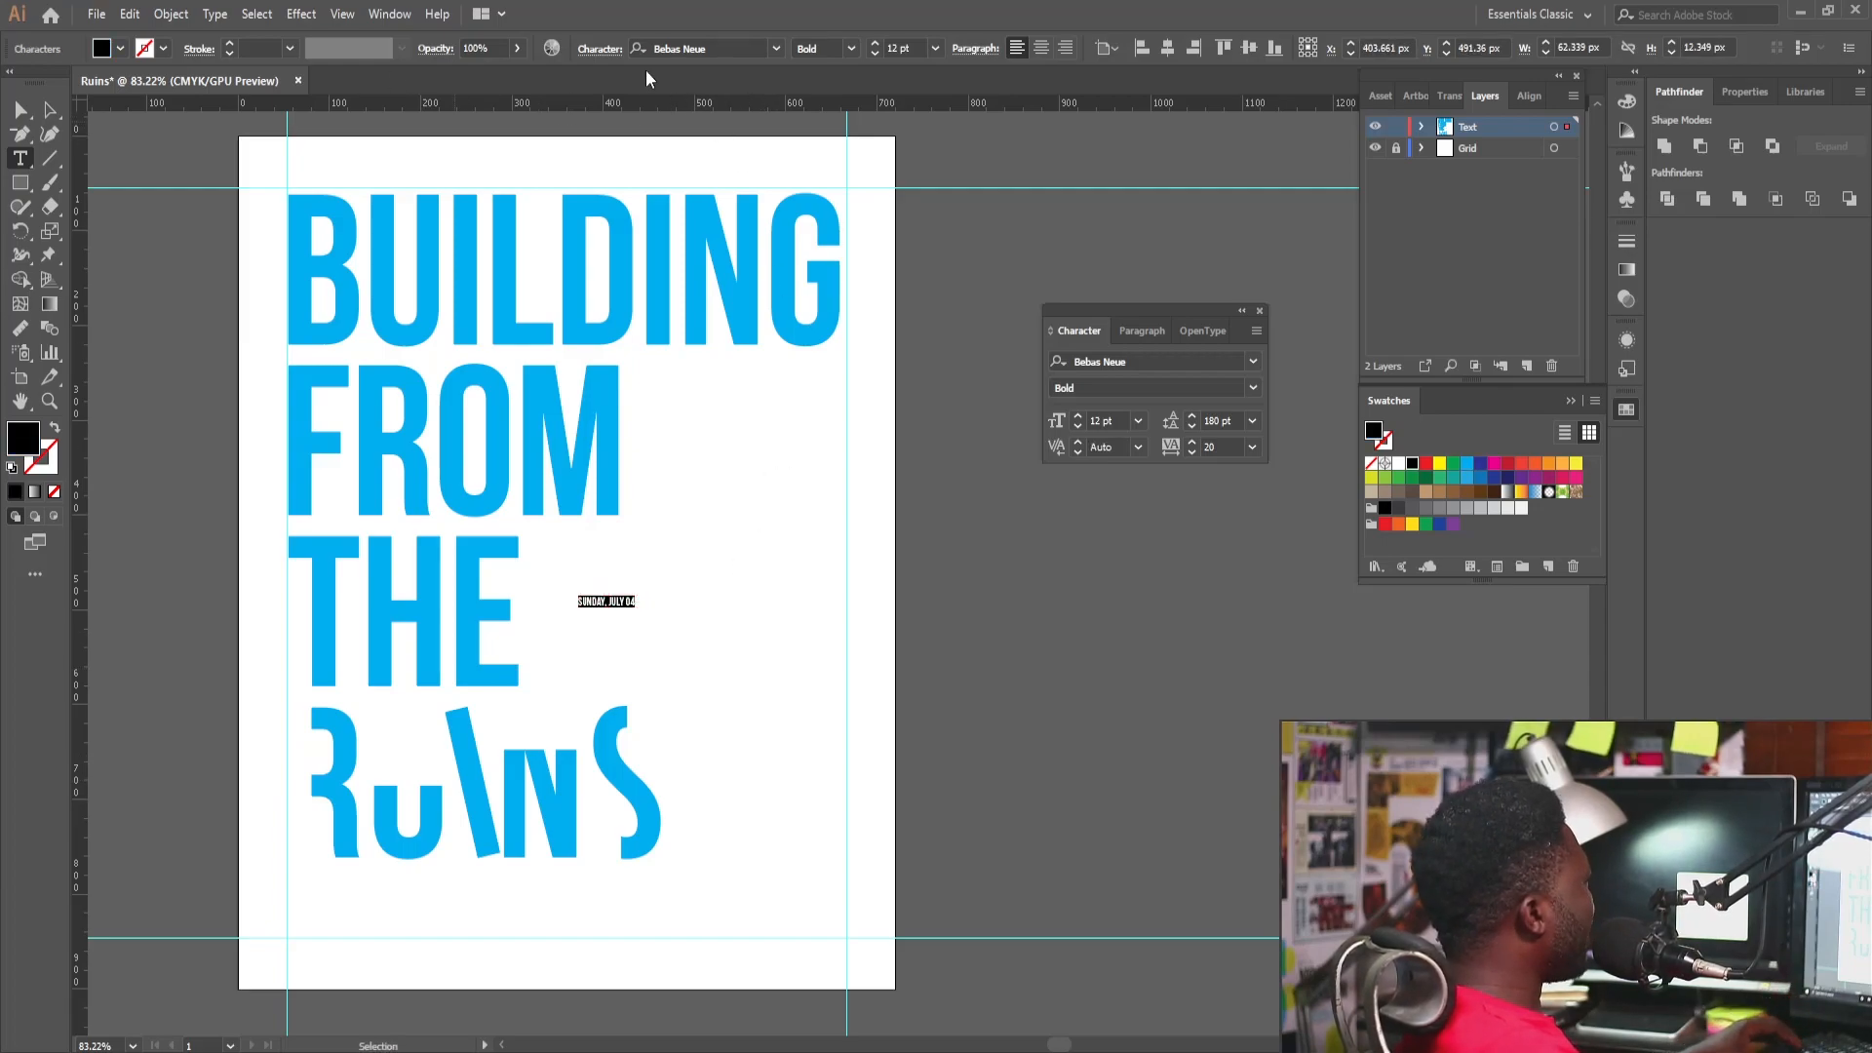
pyautogui.click(718, 47)
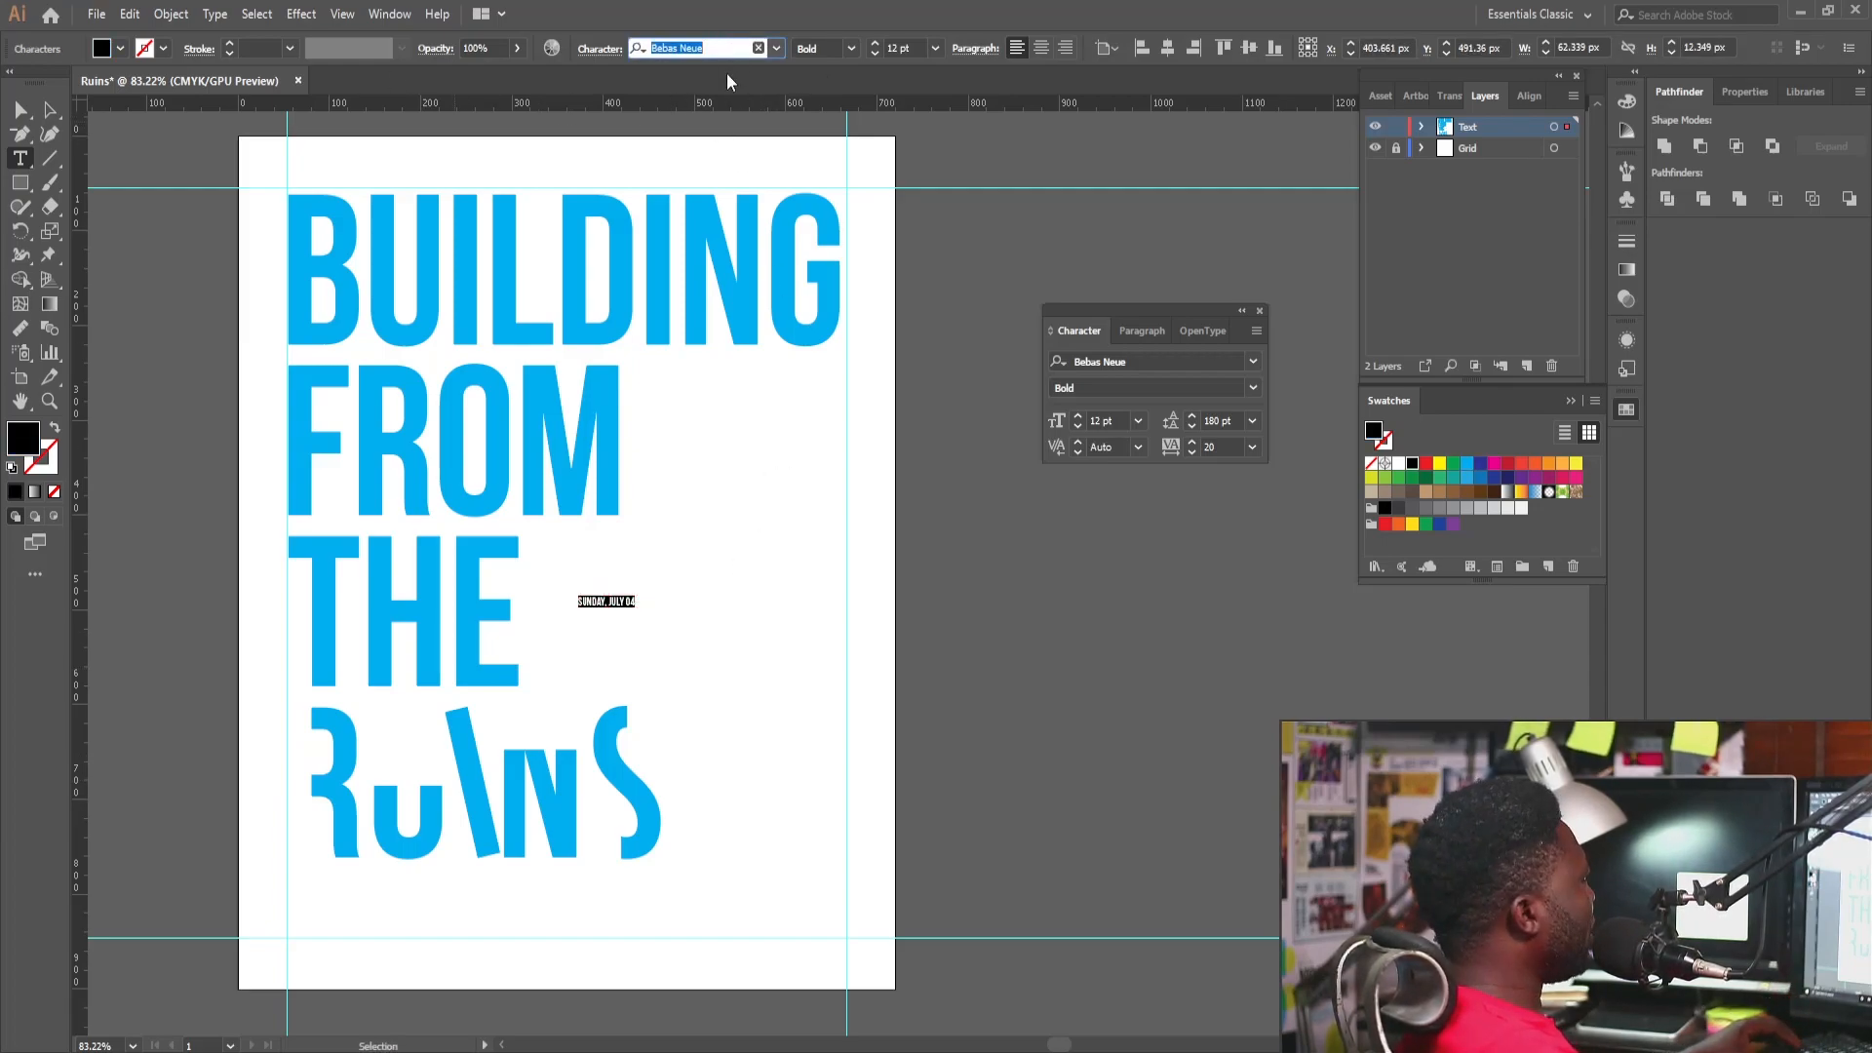
pyautogui.press('BackSpace')
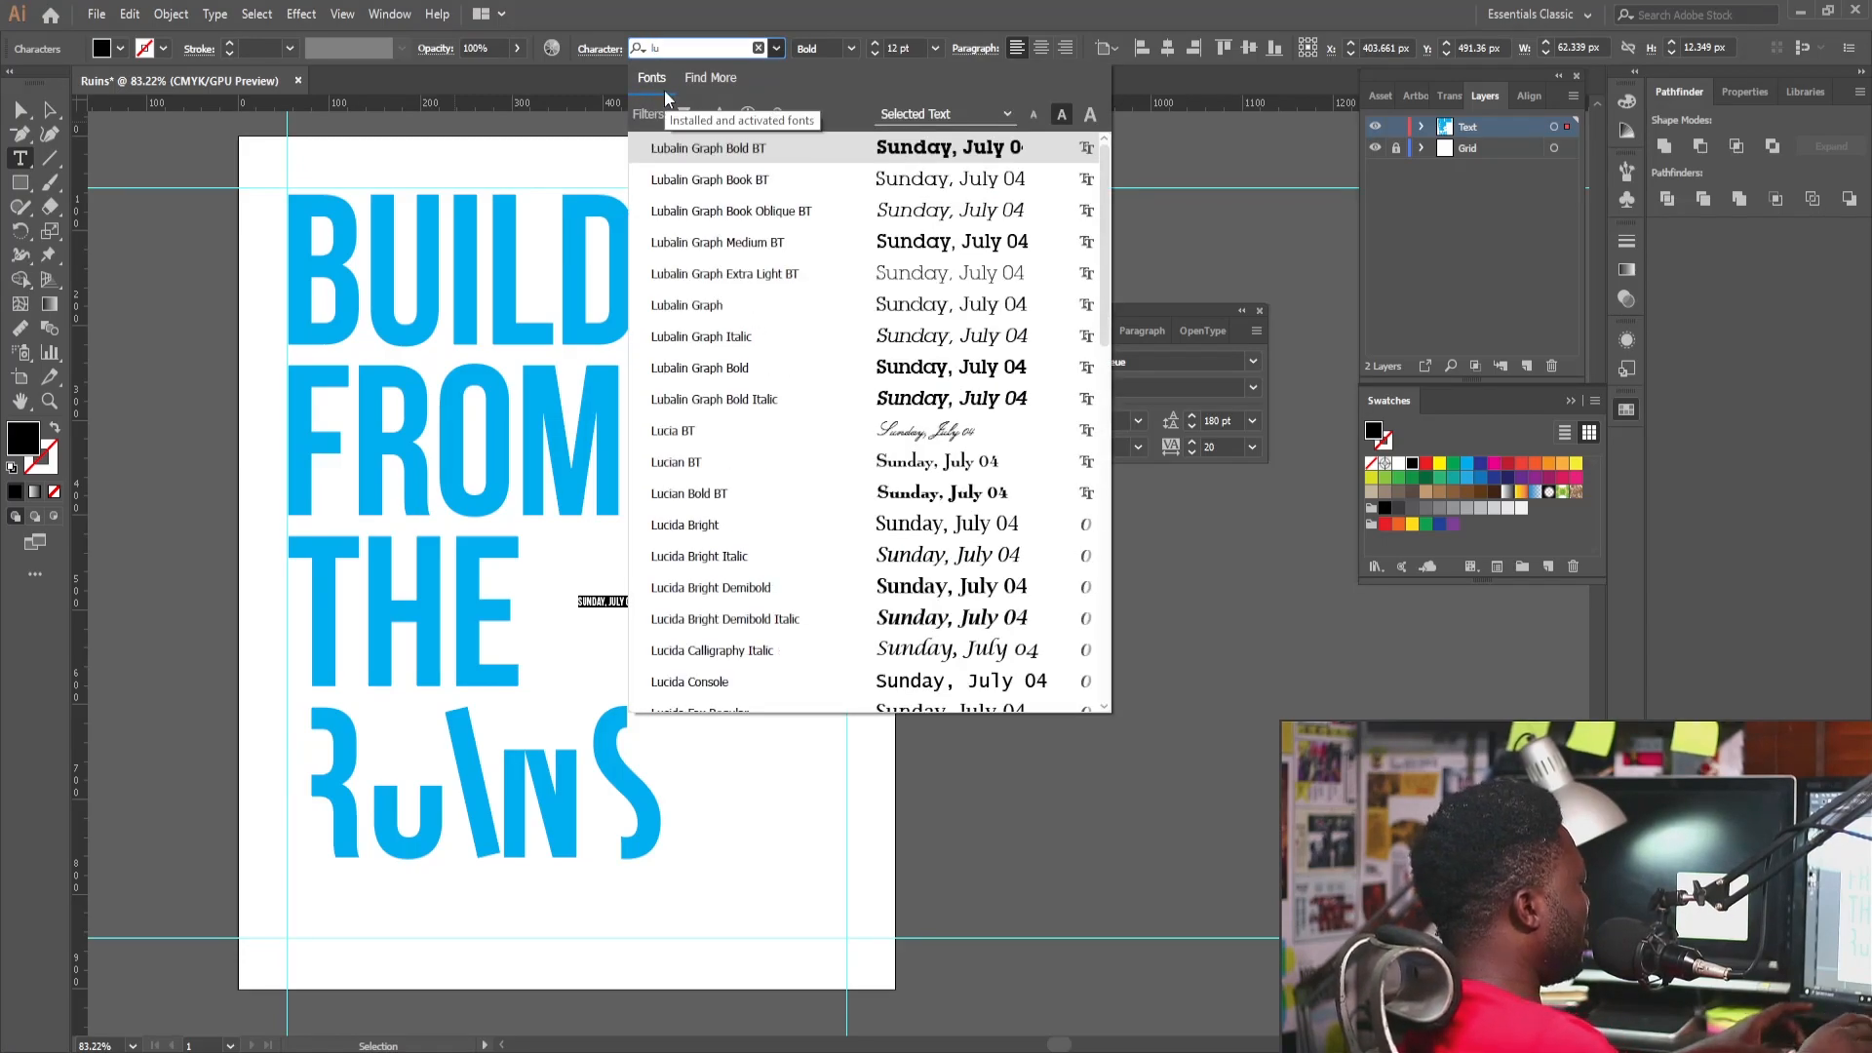
pyautogui.write('lh line')
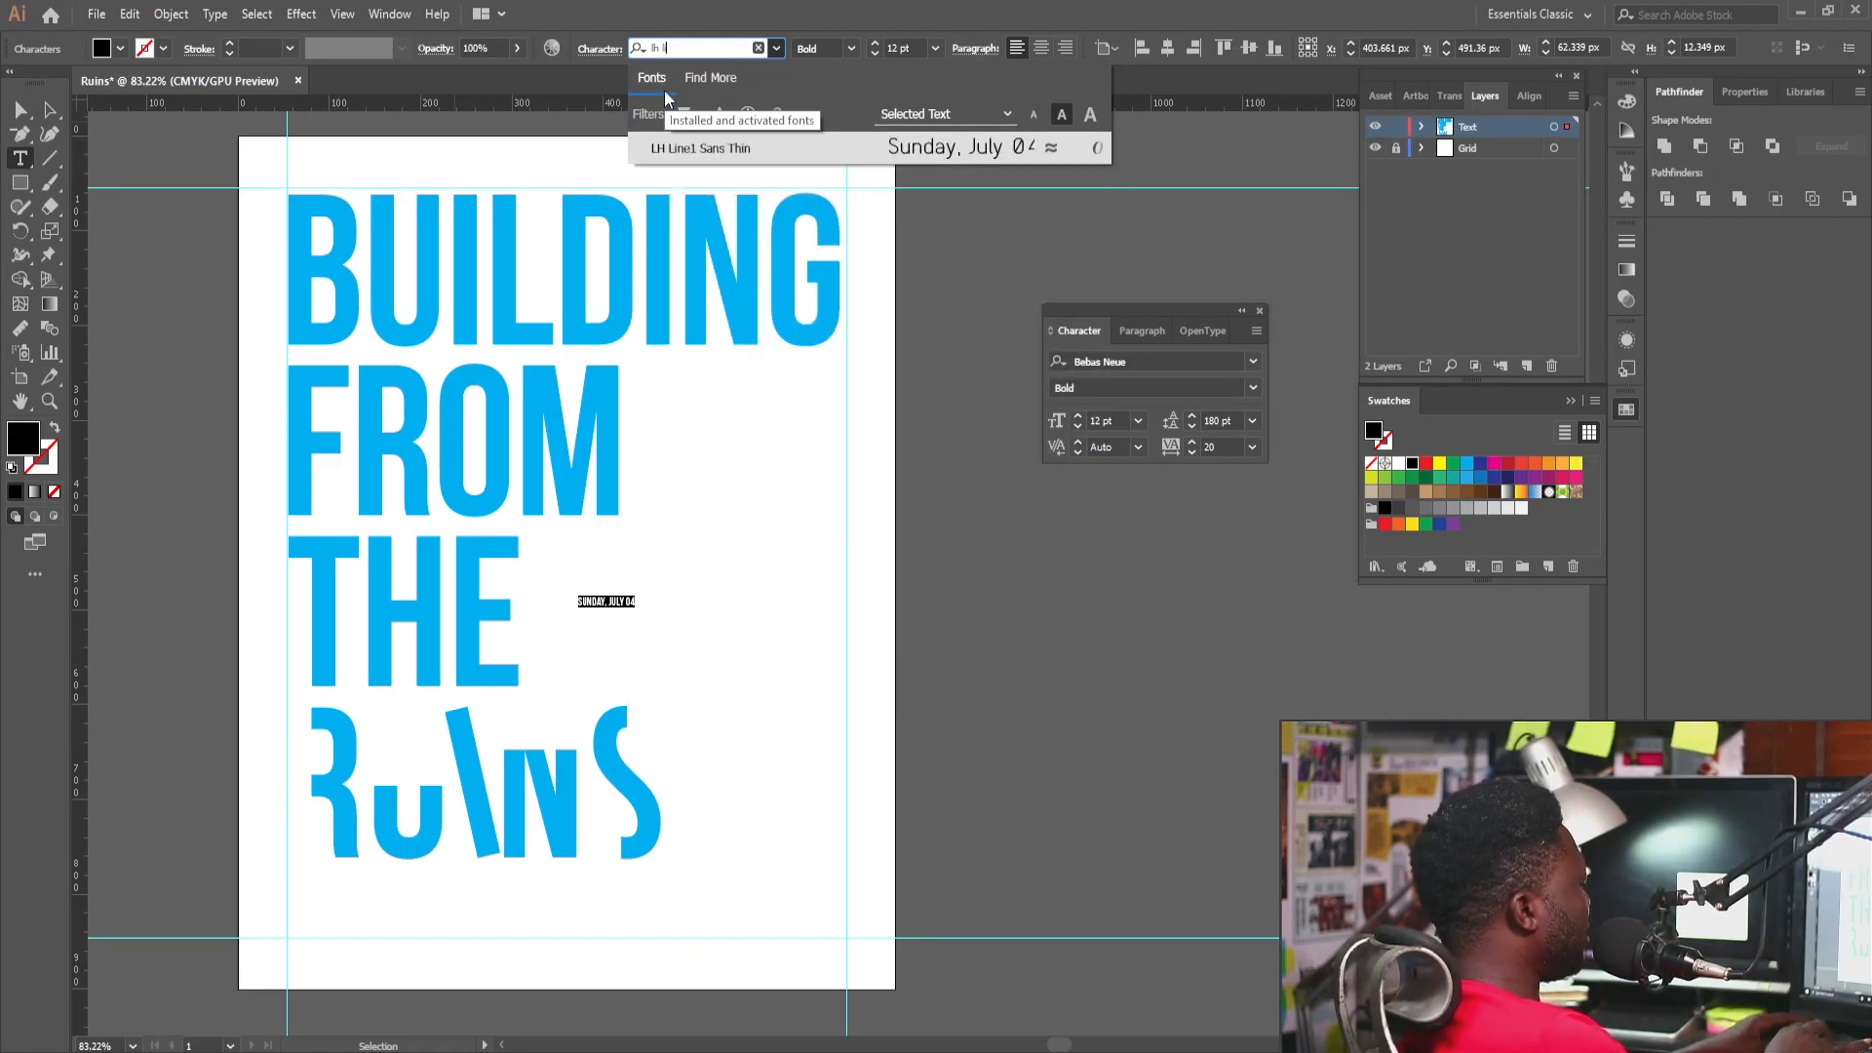
pyautogui.click(827, 138)
# Enlarge the date text to 22.56 pt, place it beside FROM just below BUILDING, and set its tracking to 0.
pyautogui.moveTo(669, 593); pyautogui.dragTo(749, 371)
pyautogui.doubleClick(748, 371)
pyautogui.hotkey('ctrl', 'a')
pyautogui.moveTo(1220, 449); pyautogui.dragTo(1132, 463)
pyautogui.write('0')
pyautogui.press('Return')
# Add a second line reading "Start 09:00am" below the date text.
pyautogui.click(837, 376)
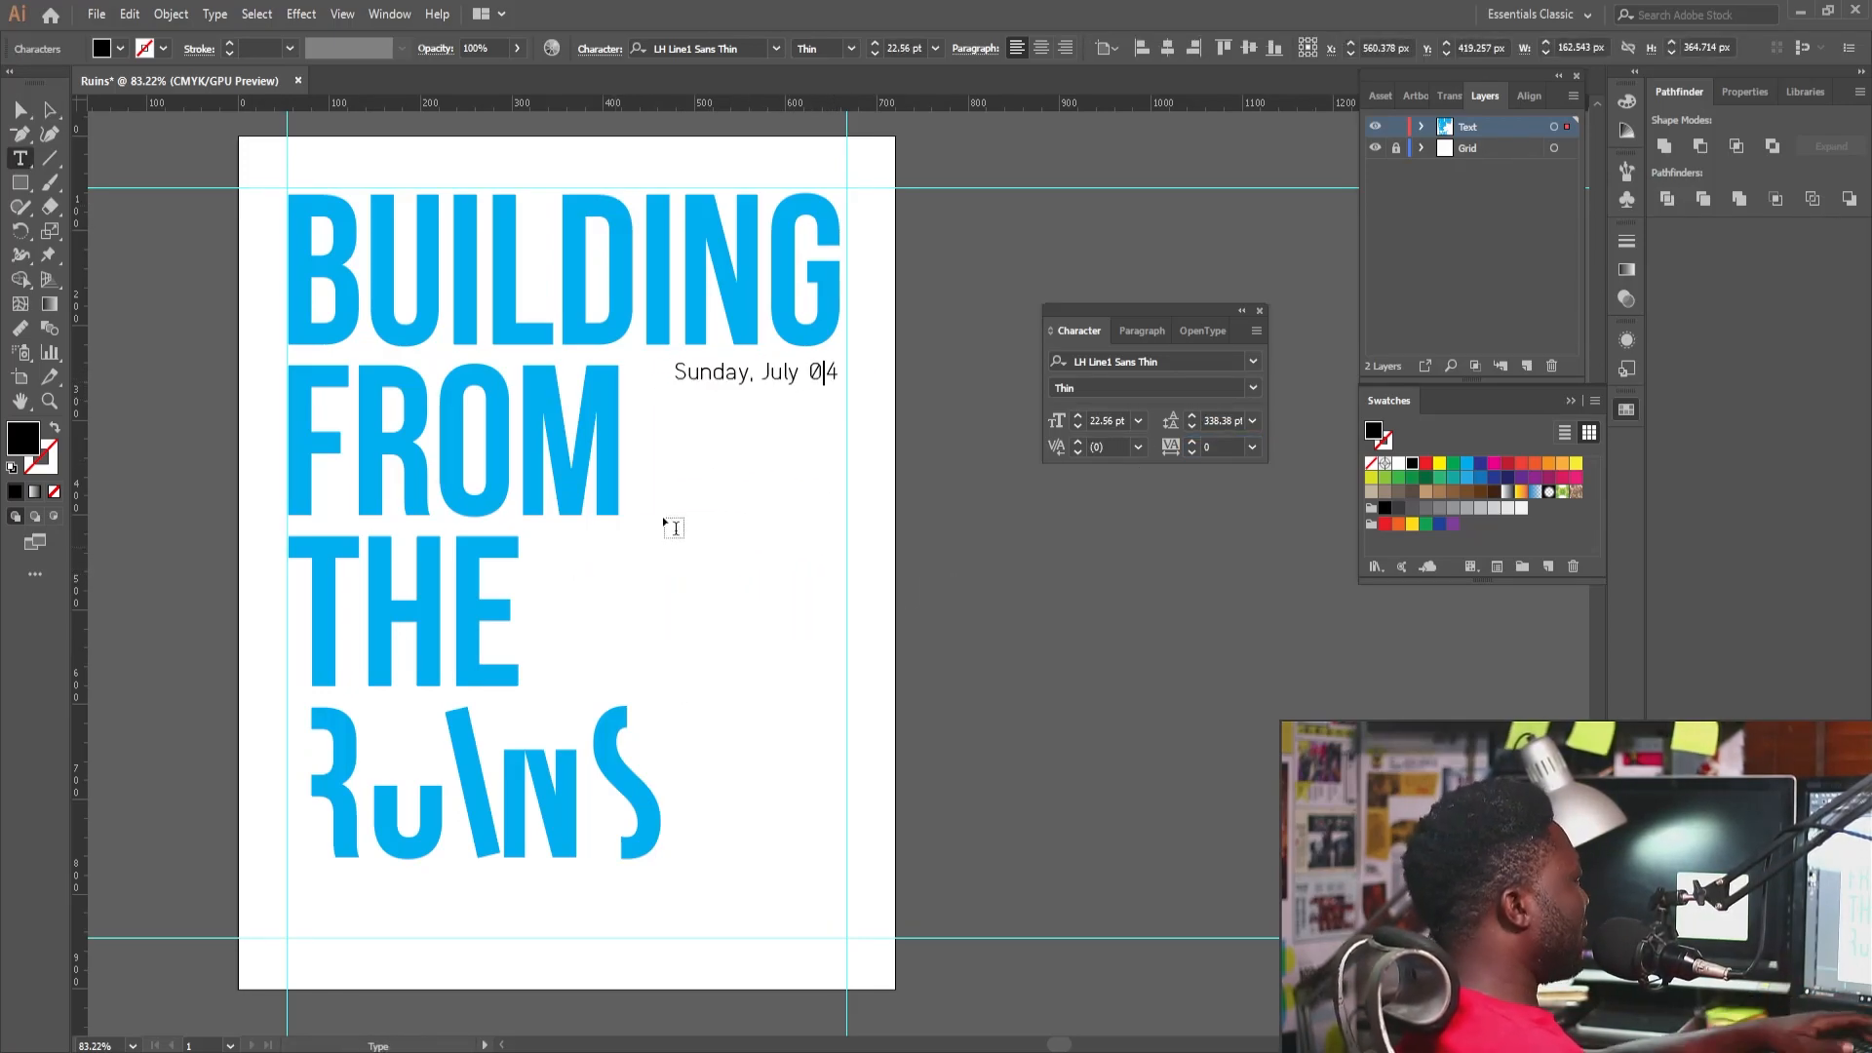
pyautogui.press('Return')
pyautogui.write('Start 09:00am')
# Set the leading of the date and start-time lines to 30 pt.
pyautogui.hotkey('ctrl', 'a')
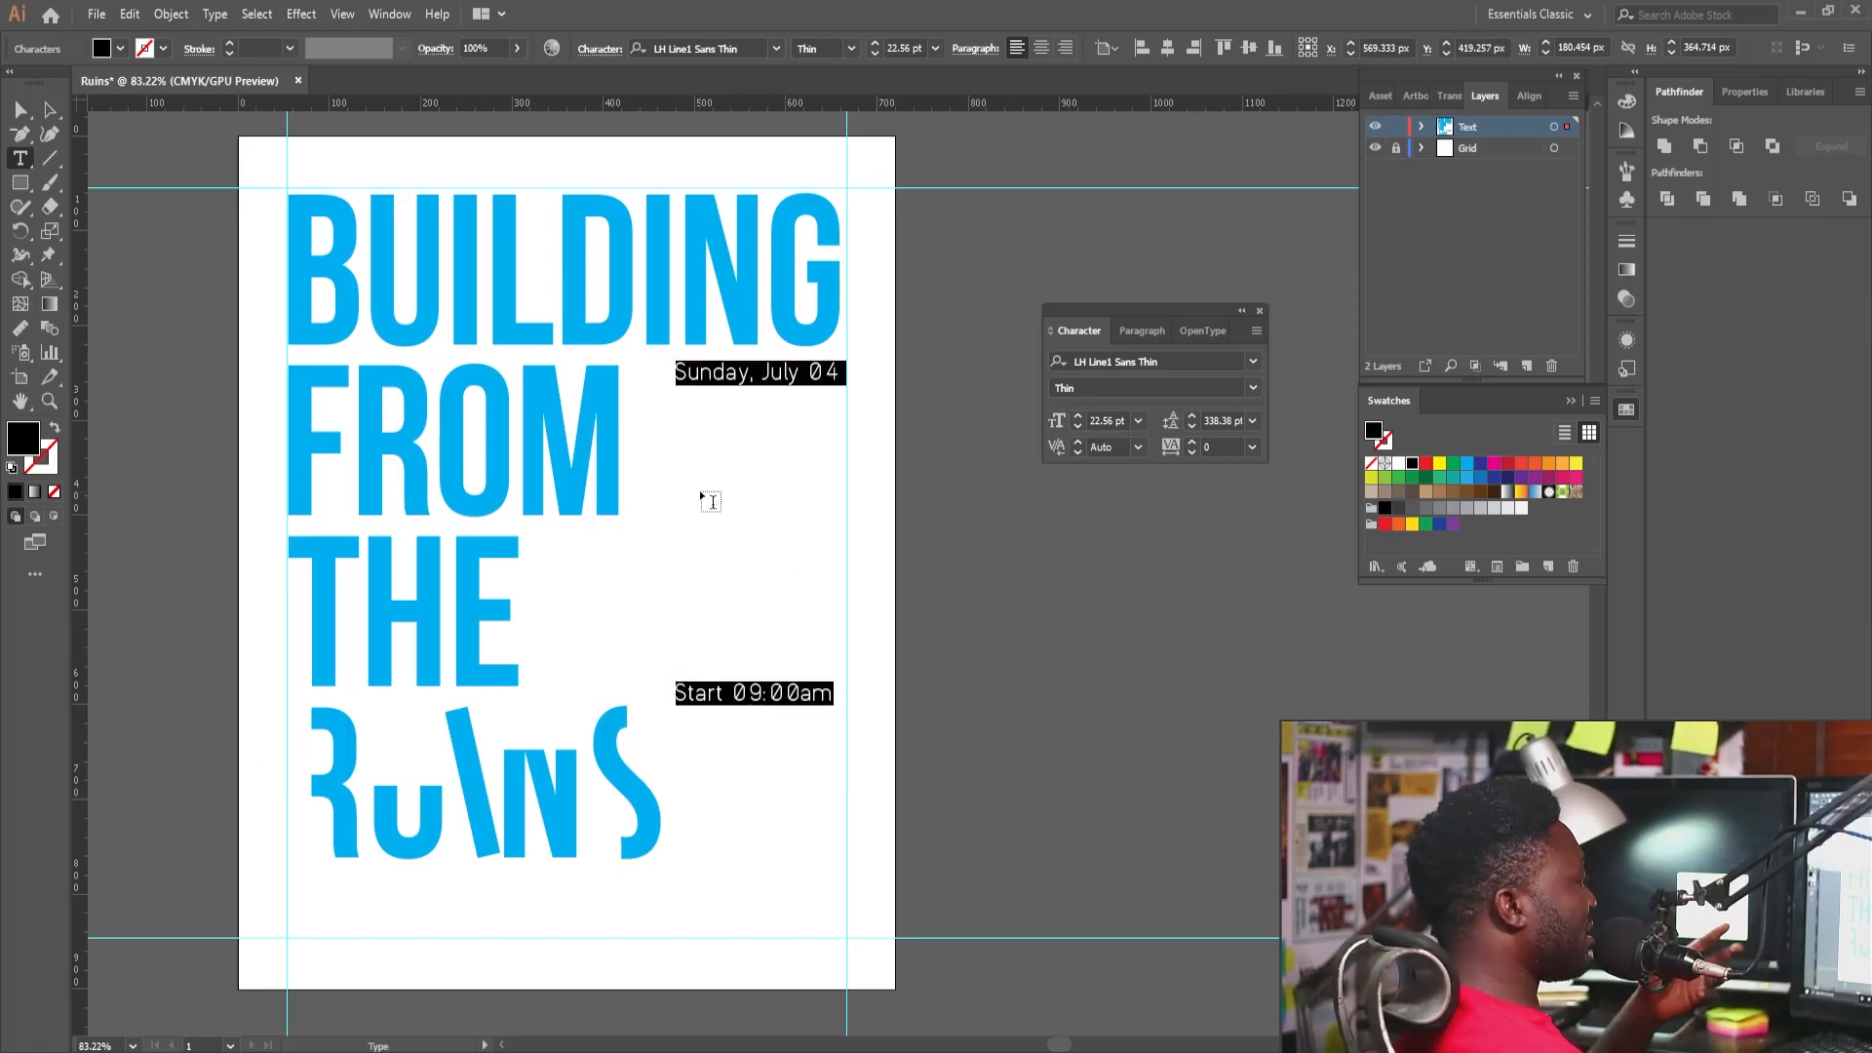
pyautogui.doubleClick(1212, 418)
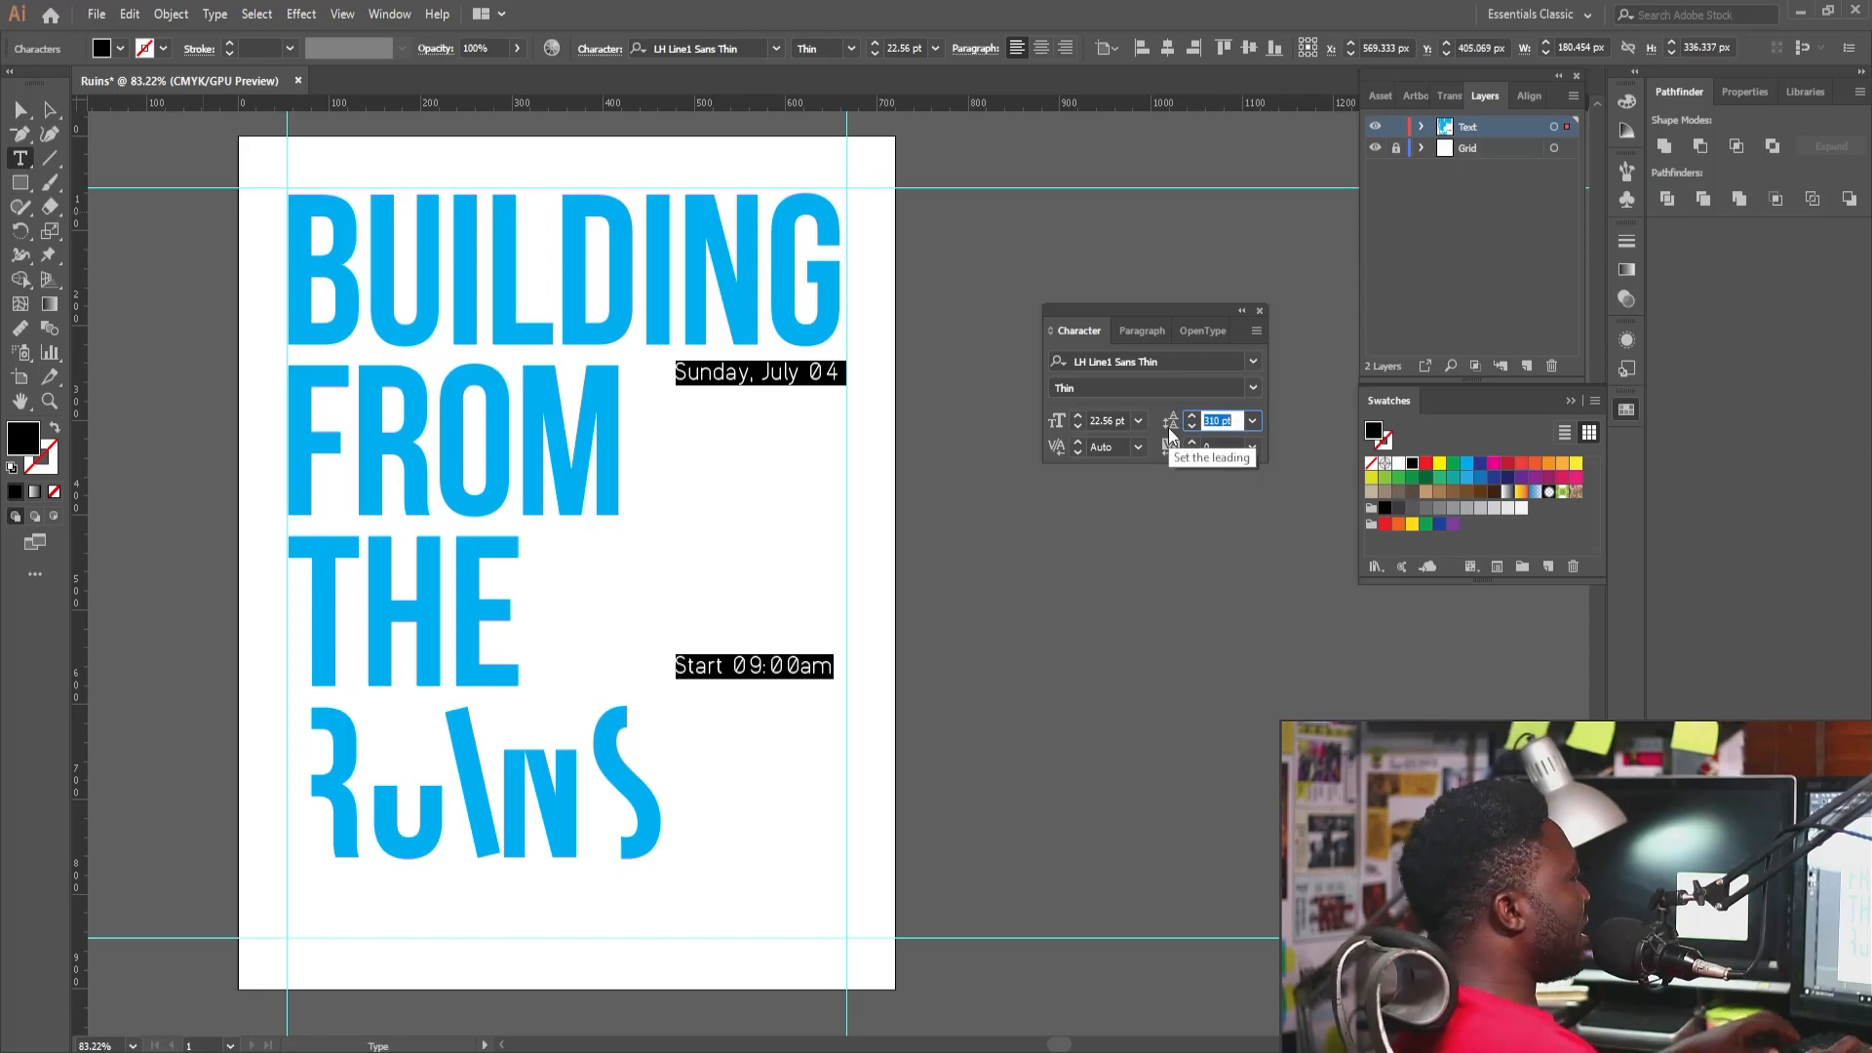
pyautogui.write('30')
pyautogui.press('Return')
pyautogui.press('Escape')
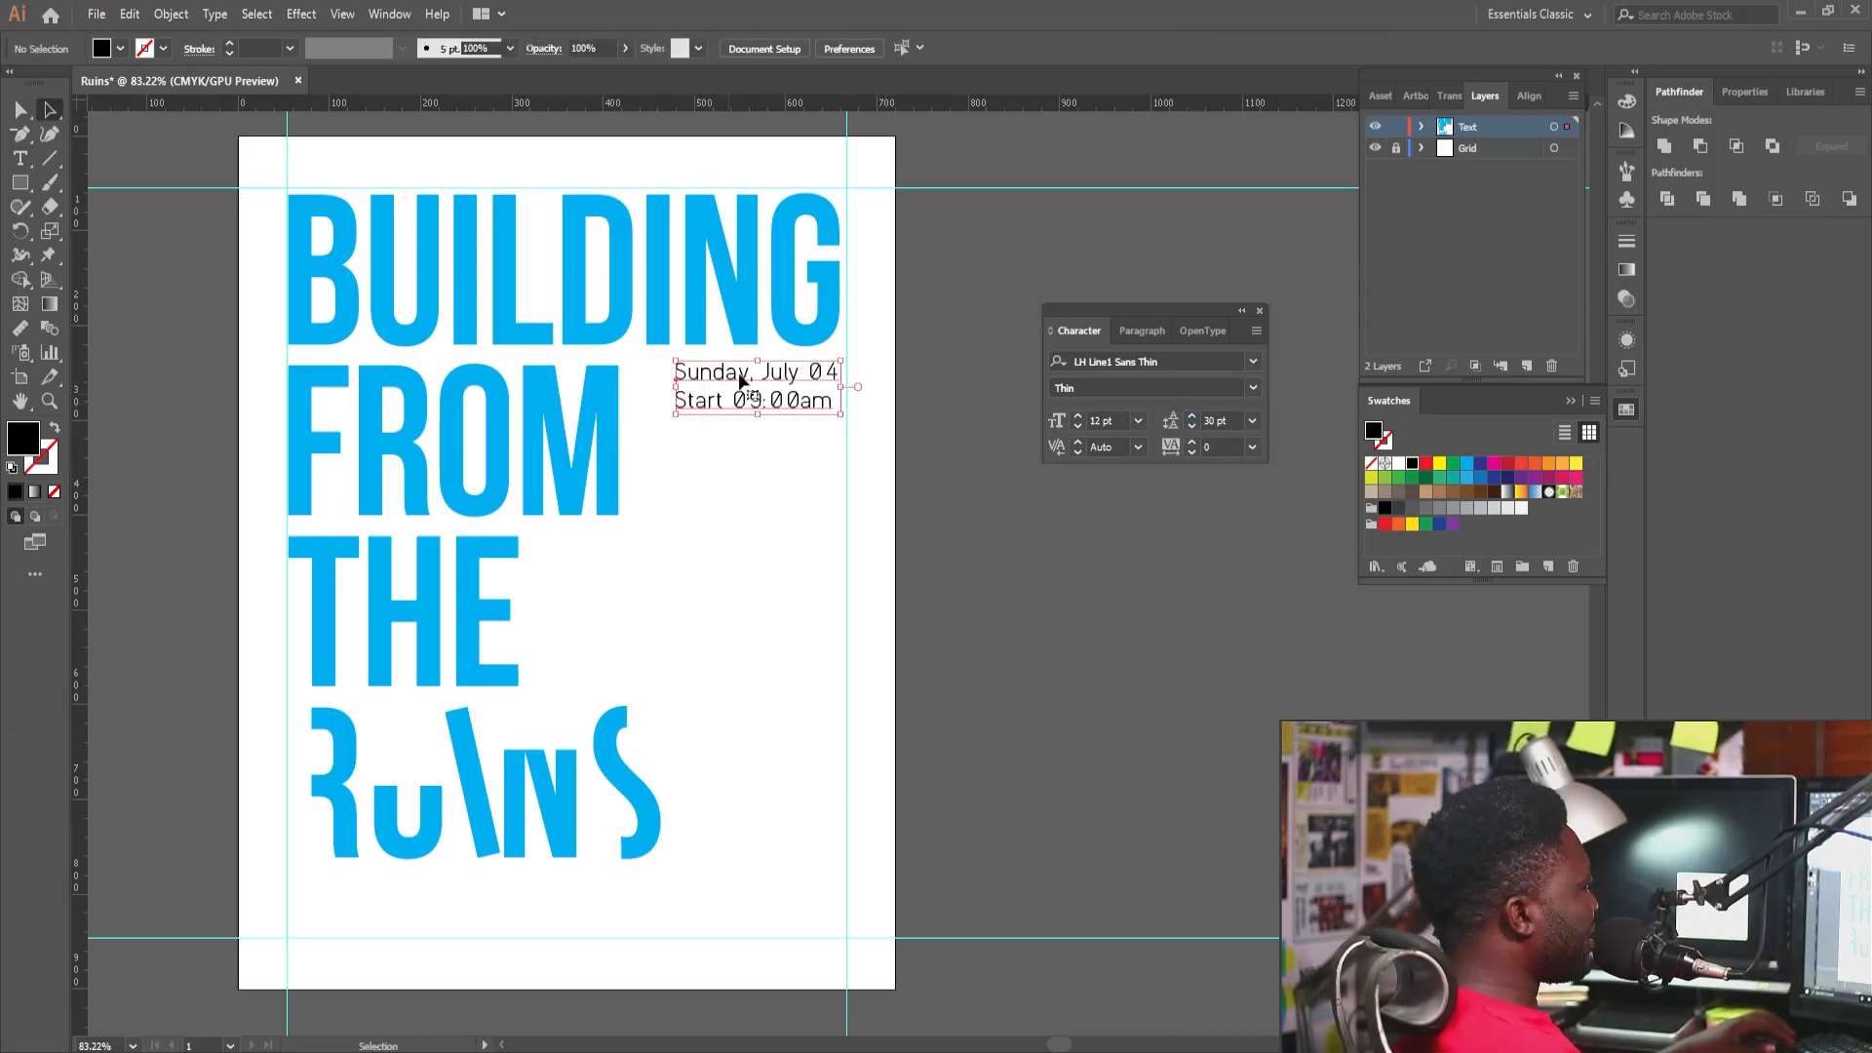
# Duplicate the date and start-time text directly below itself and replace the copy's text with "Guest House Restuarant, University of Lagos".
pyautogui.moveTo(733, 373); pyautogui.dragTo(733, 436)
pyautogui.doubleClick(733, 435)
pyautogui.hotkey('ctrl', 'a')
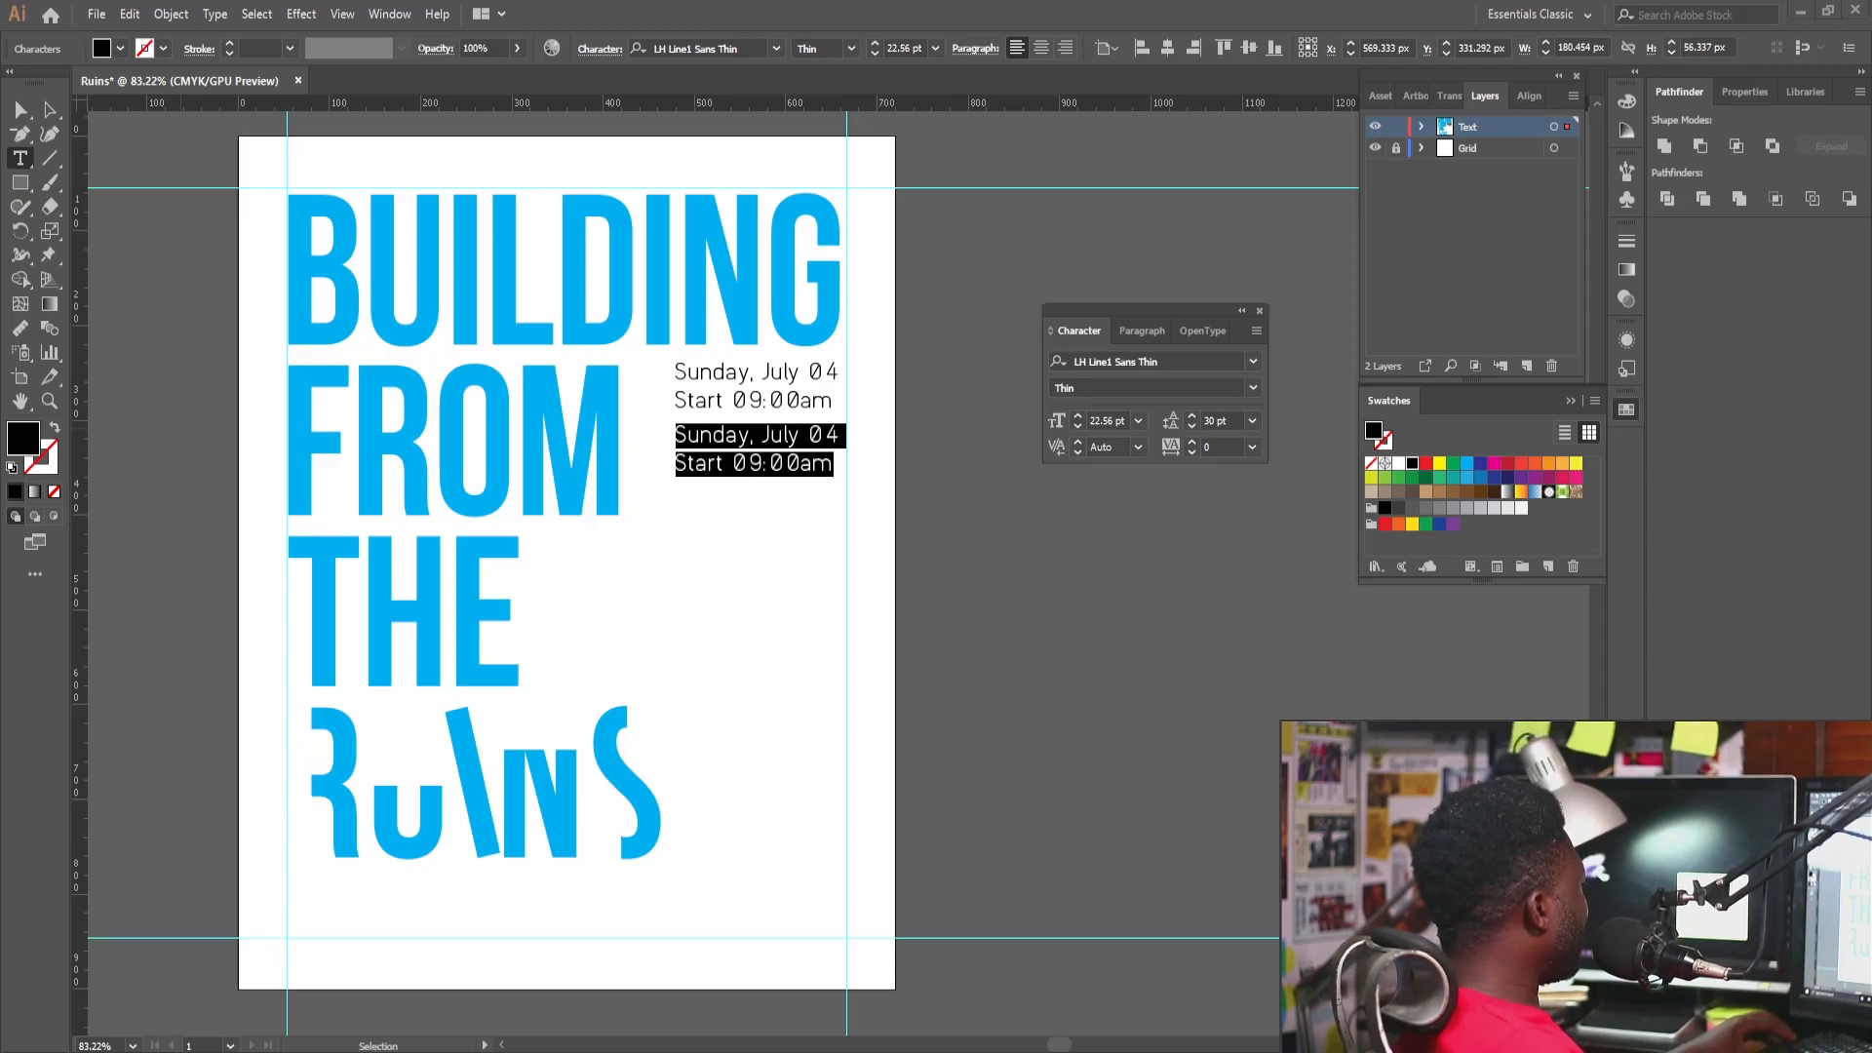
pyautogui.hotkey('ctrl', 'v')
# Scale the venue text down to 16.08 pt beneath the start time and break it into two lines after "Restuarant,".
pyautogui.hotkey('ctrl', 'shift', 'a')
pyautogui.click(50, 110)
pyautogui.moveTo(683, 432)
pyautogui.mouseDown()
pyautogui.moveTo(857, 432)
pyautogui.moveTo(717, 427)
pyautogui.mouseUp()
pyautogui.press('t')
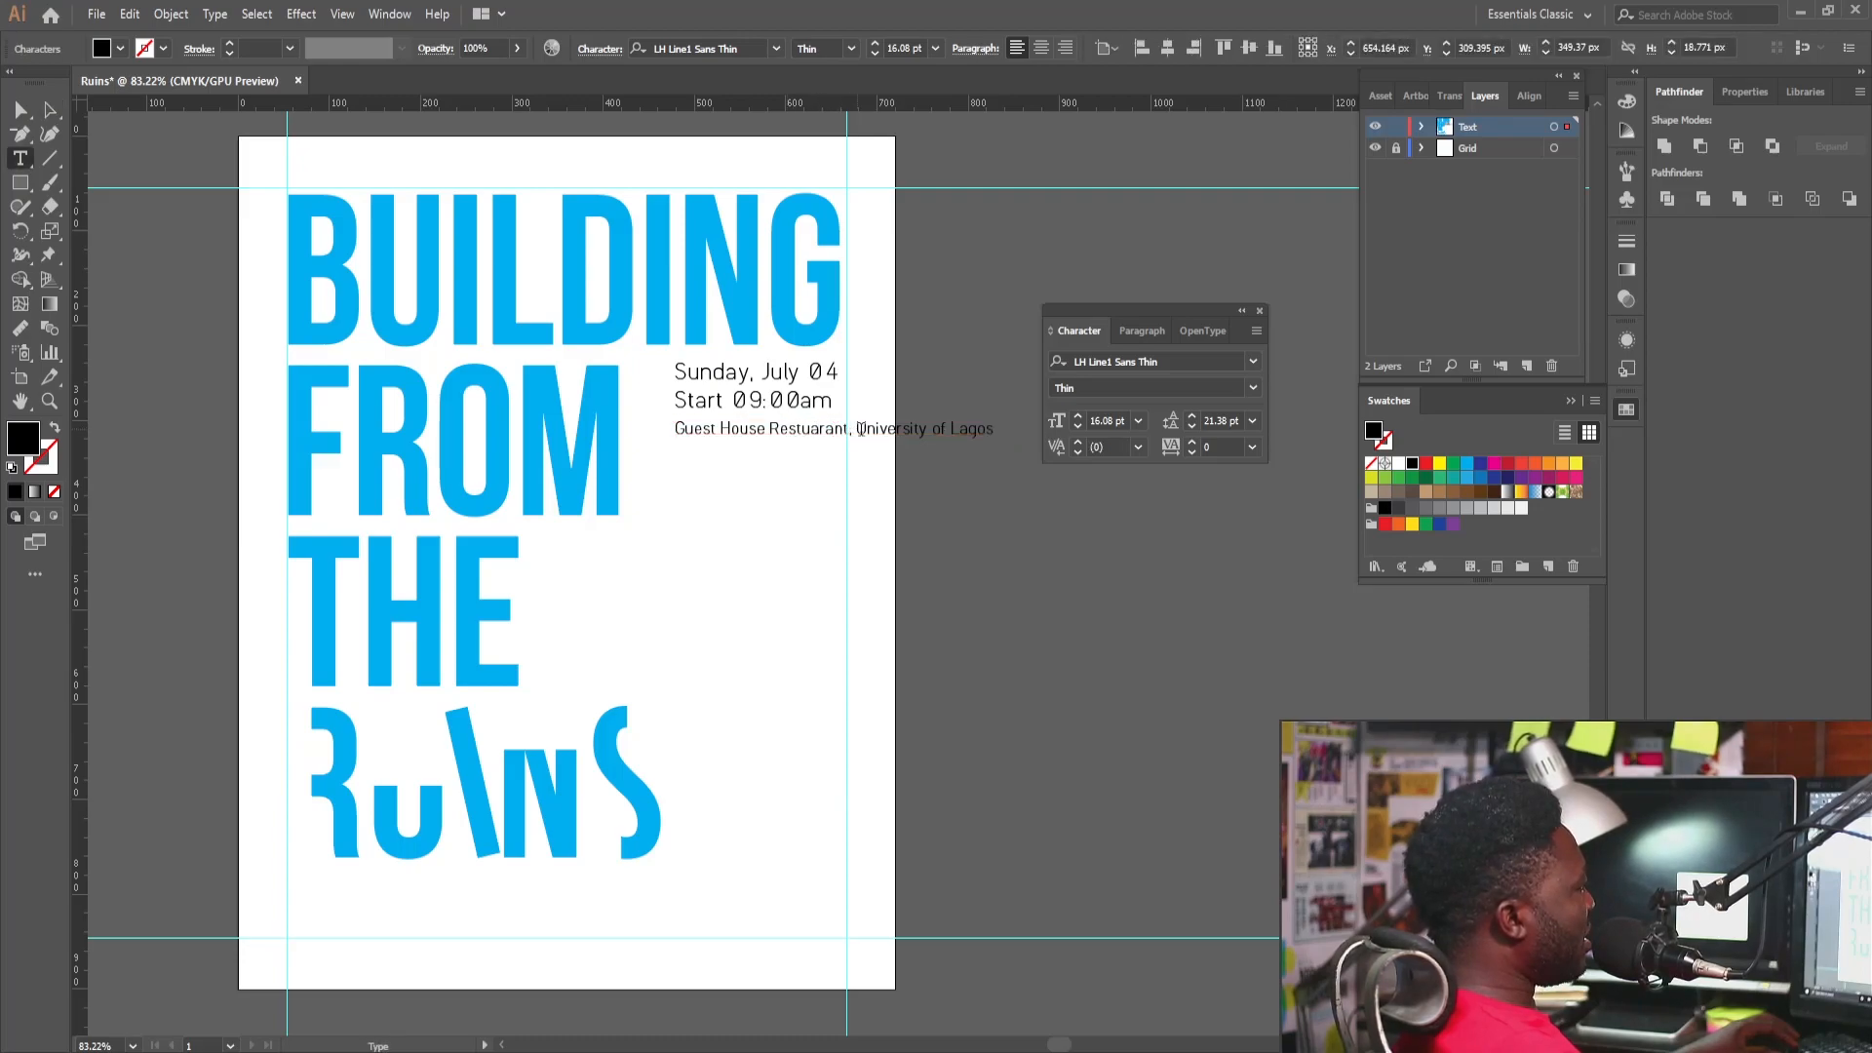
pyautogui.click(857, 430)
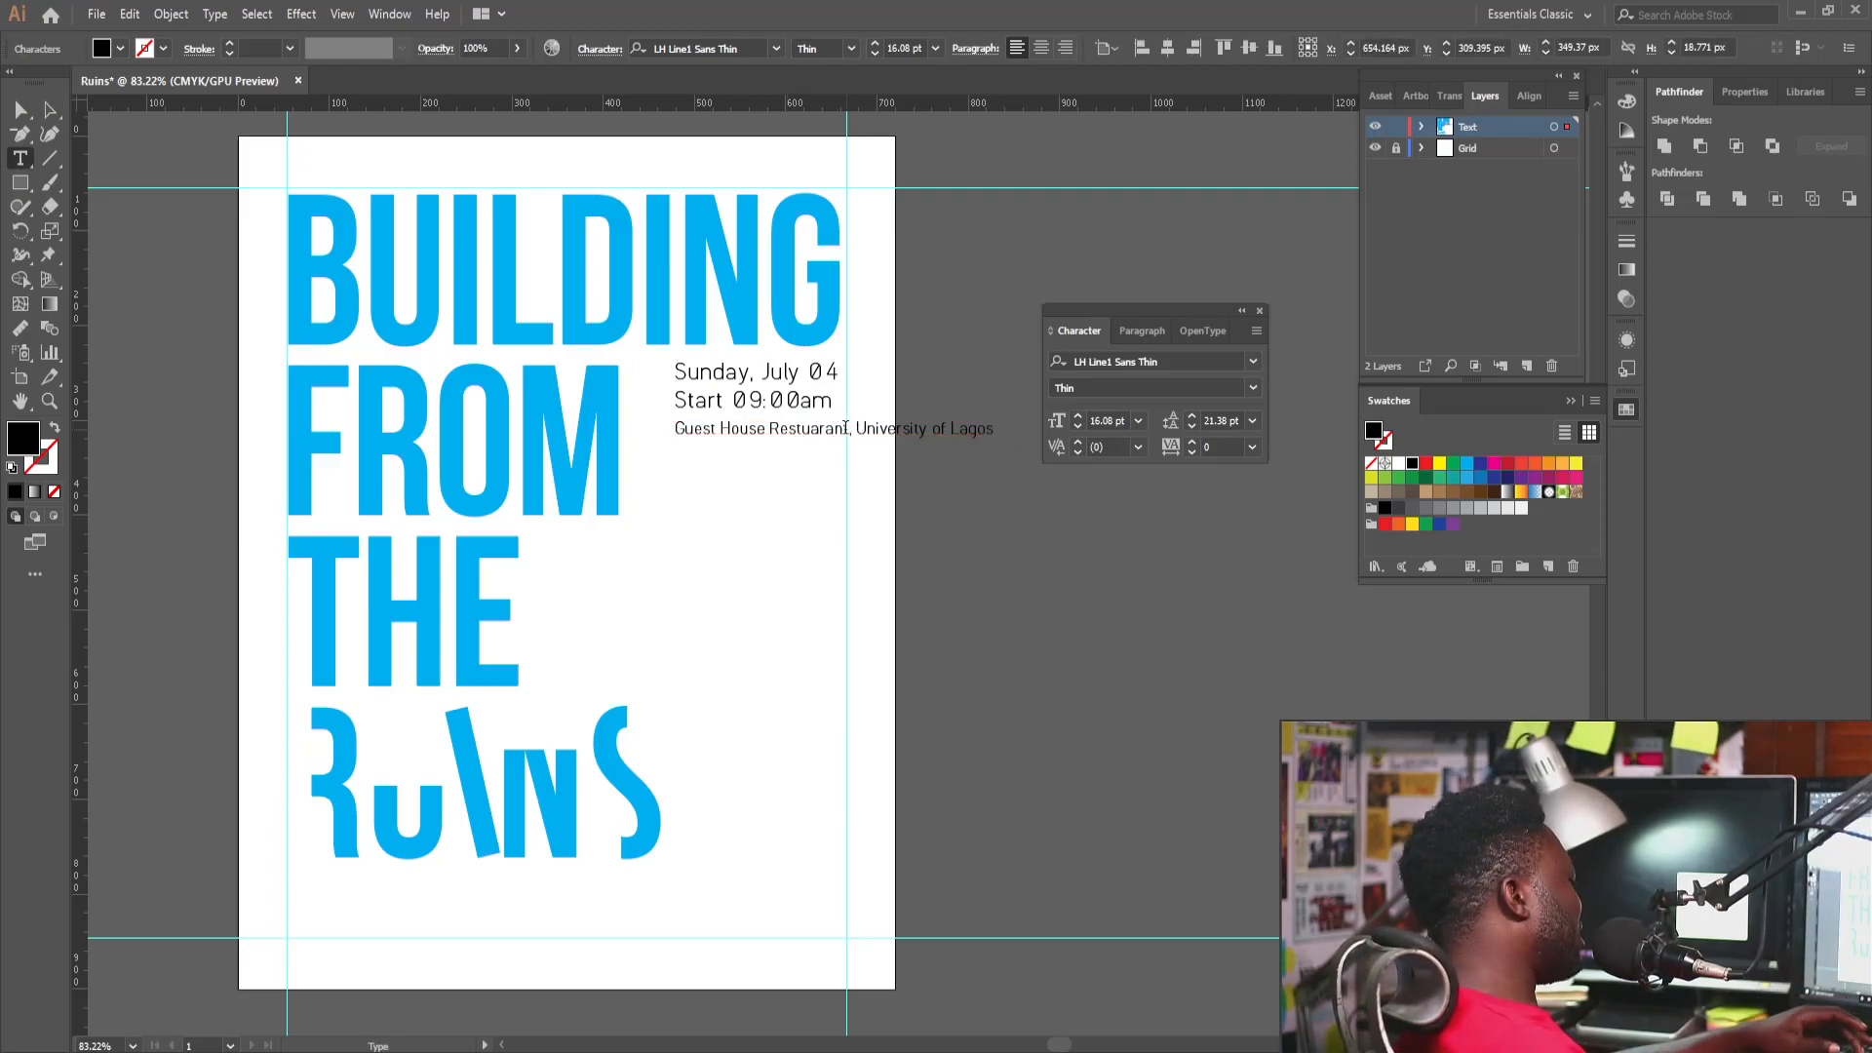
pyautogui.press('Return')
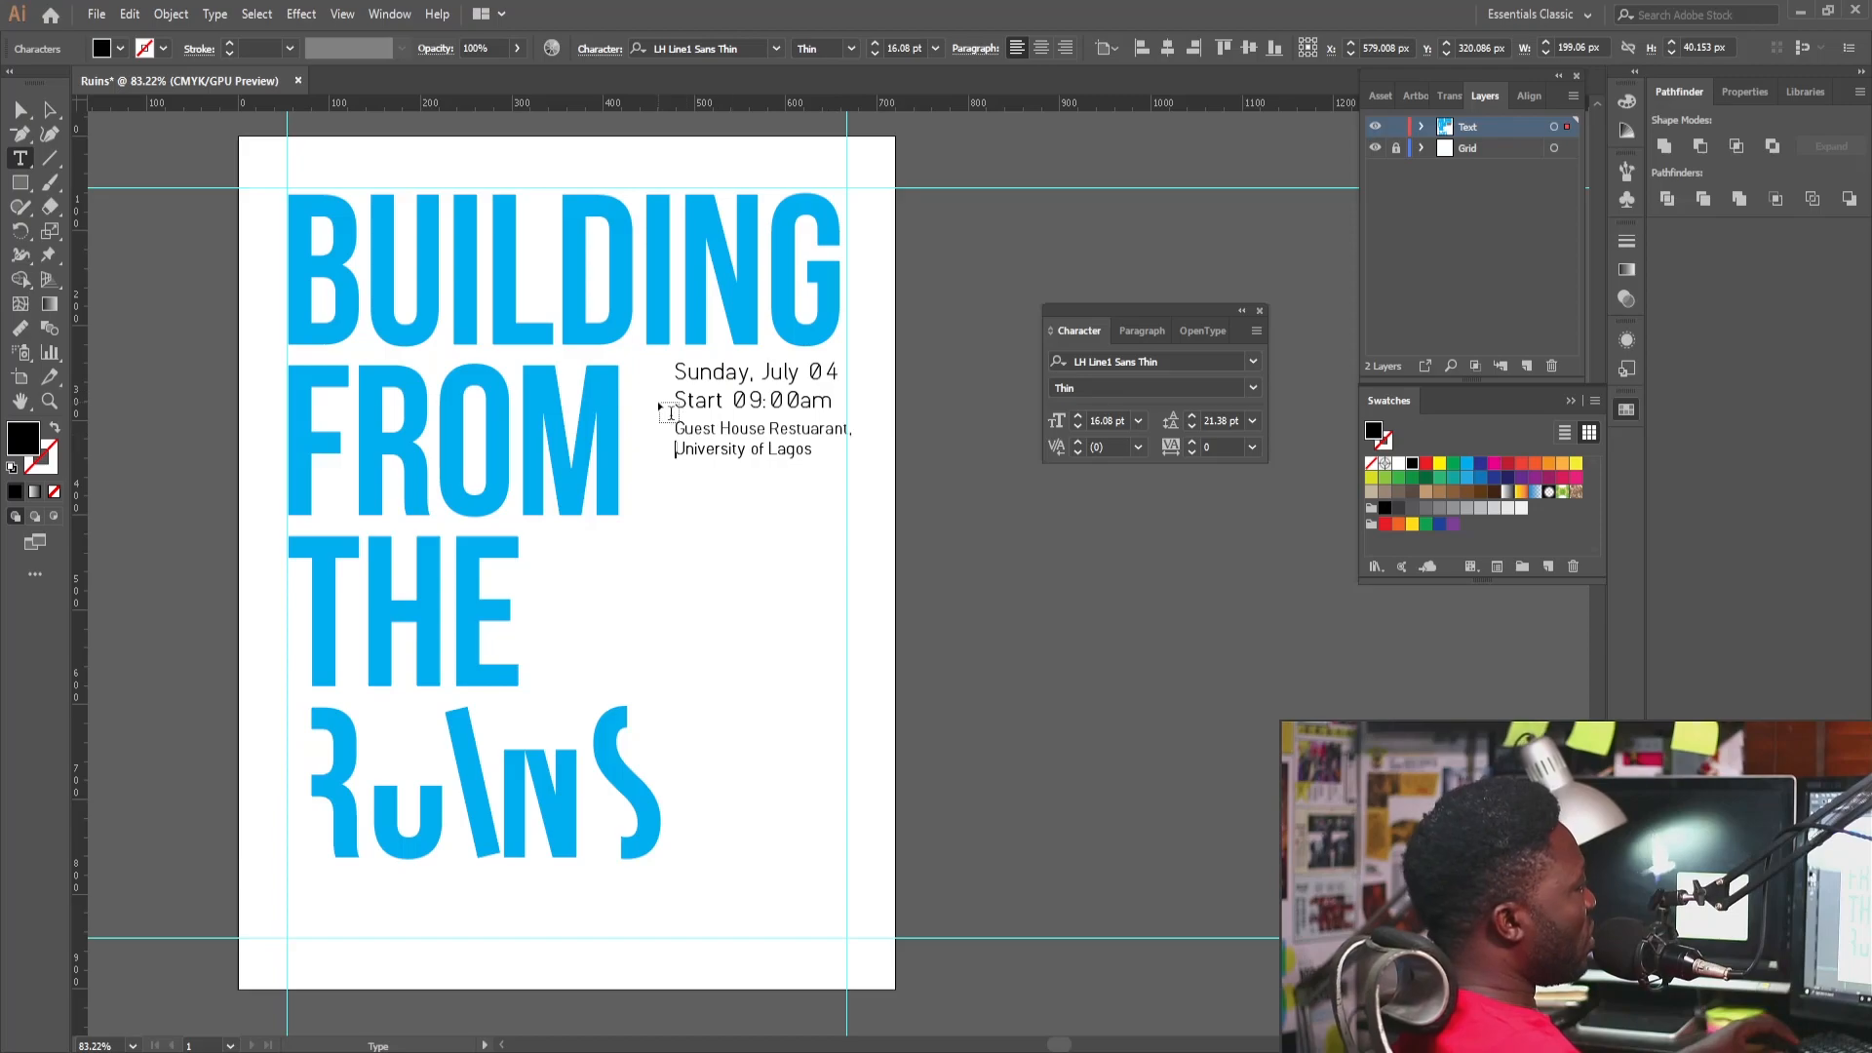
# Reduce the two-line venue text to 15.51 pt so its width ends at the right margin guide.
pyautogui.click(49, 111)
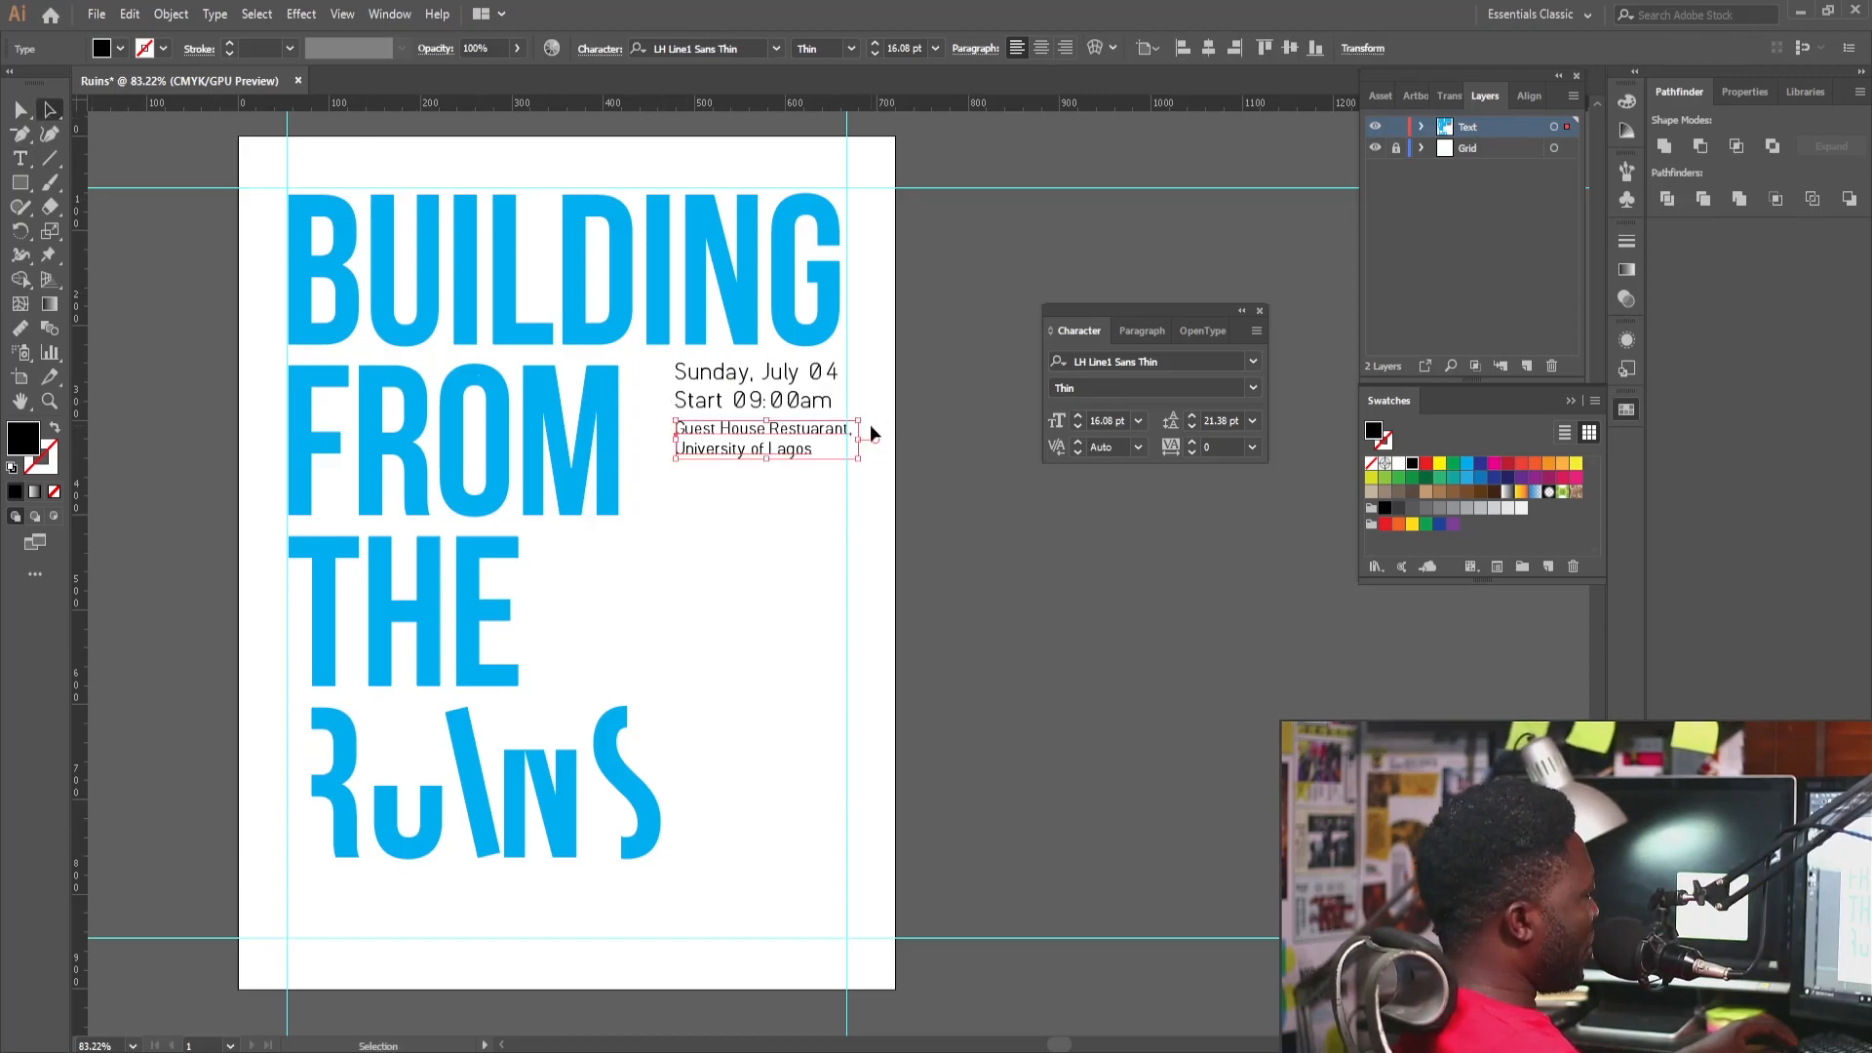
pyautogui.moveTo(862, 420); pyautogui.dragTo(854, 420)
pyautogui.click(891, 506)
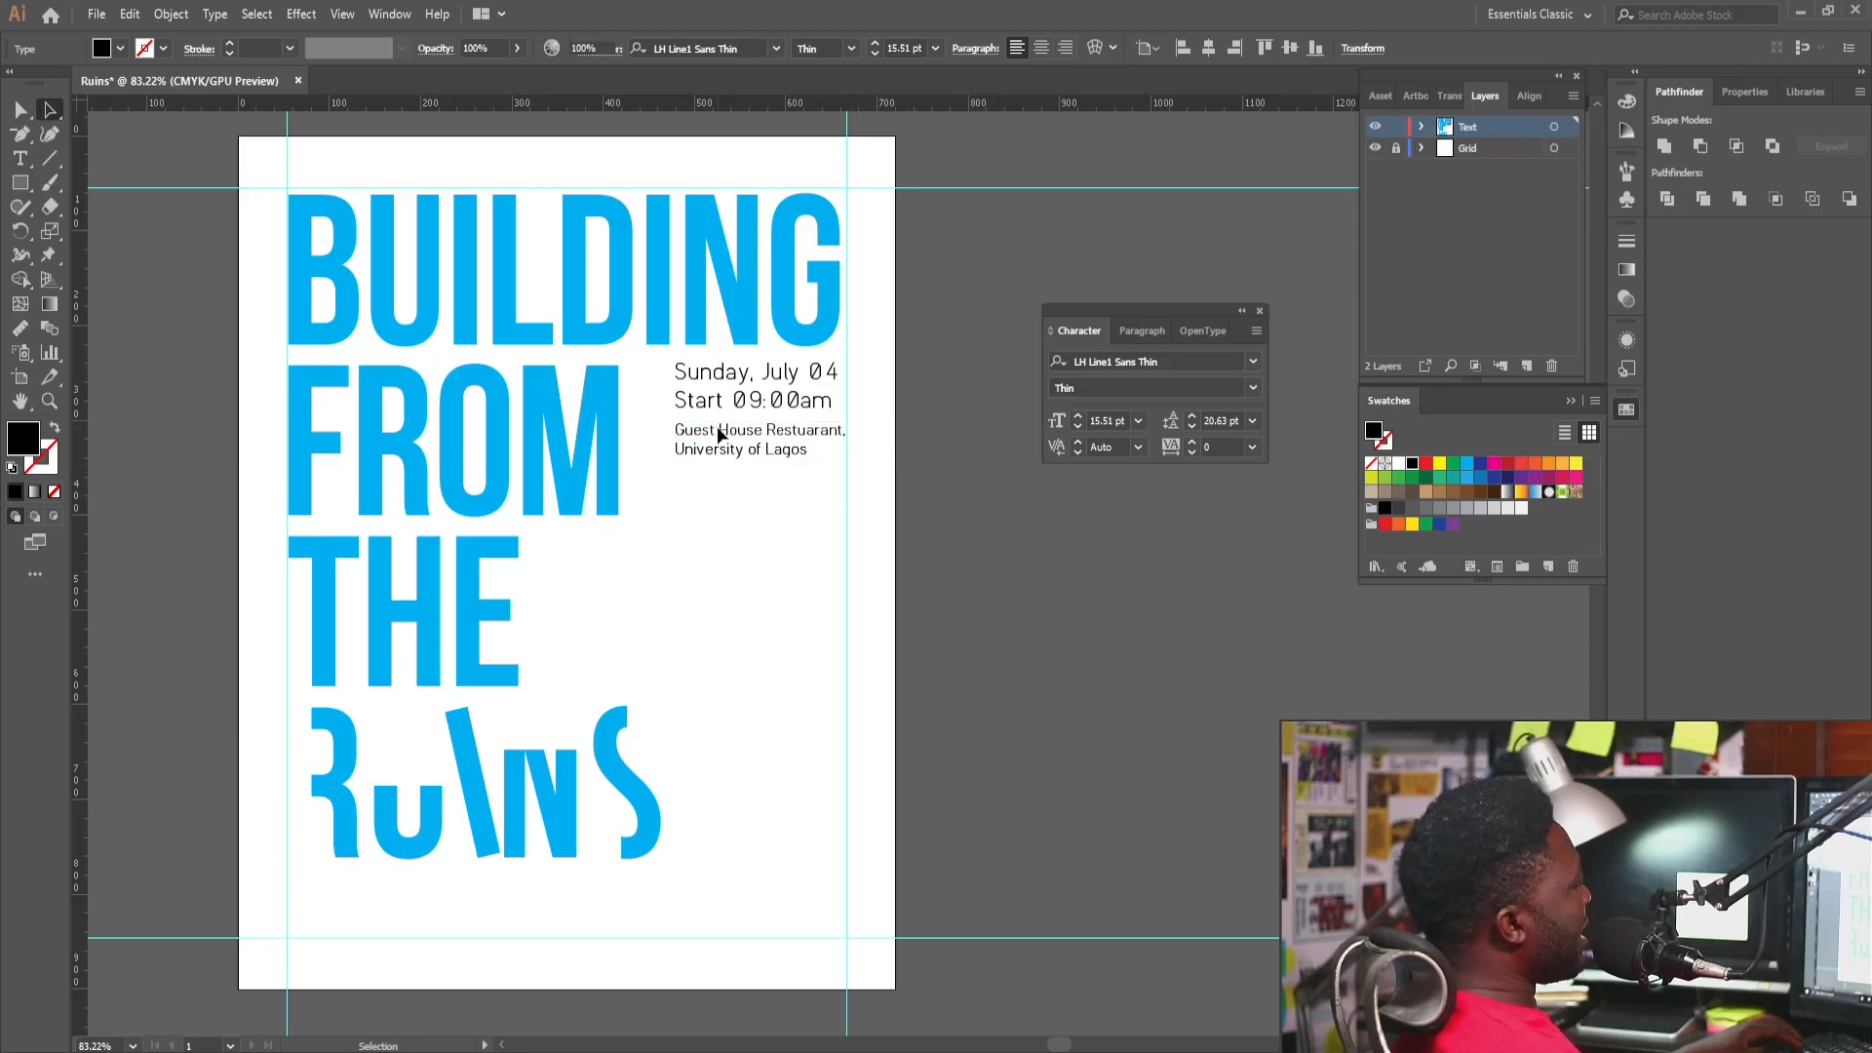
pyautogui.click(719, 434)
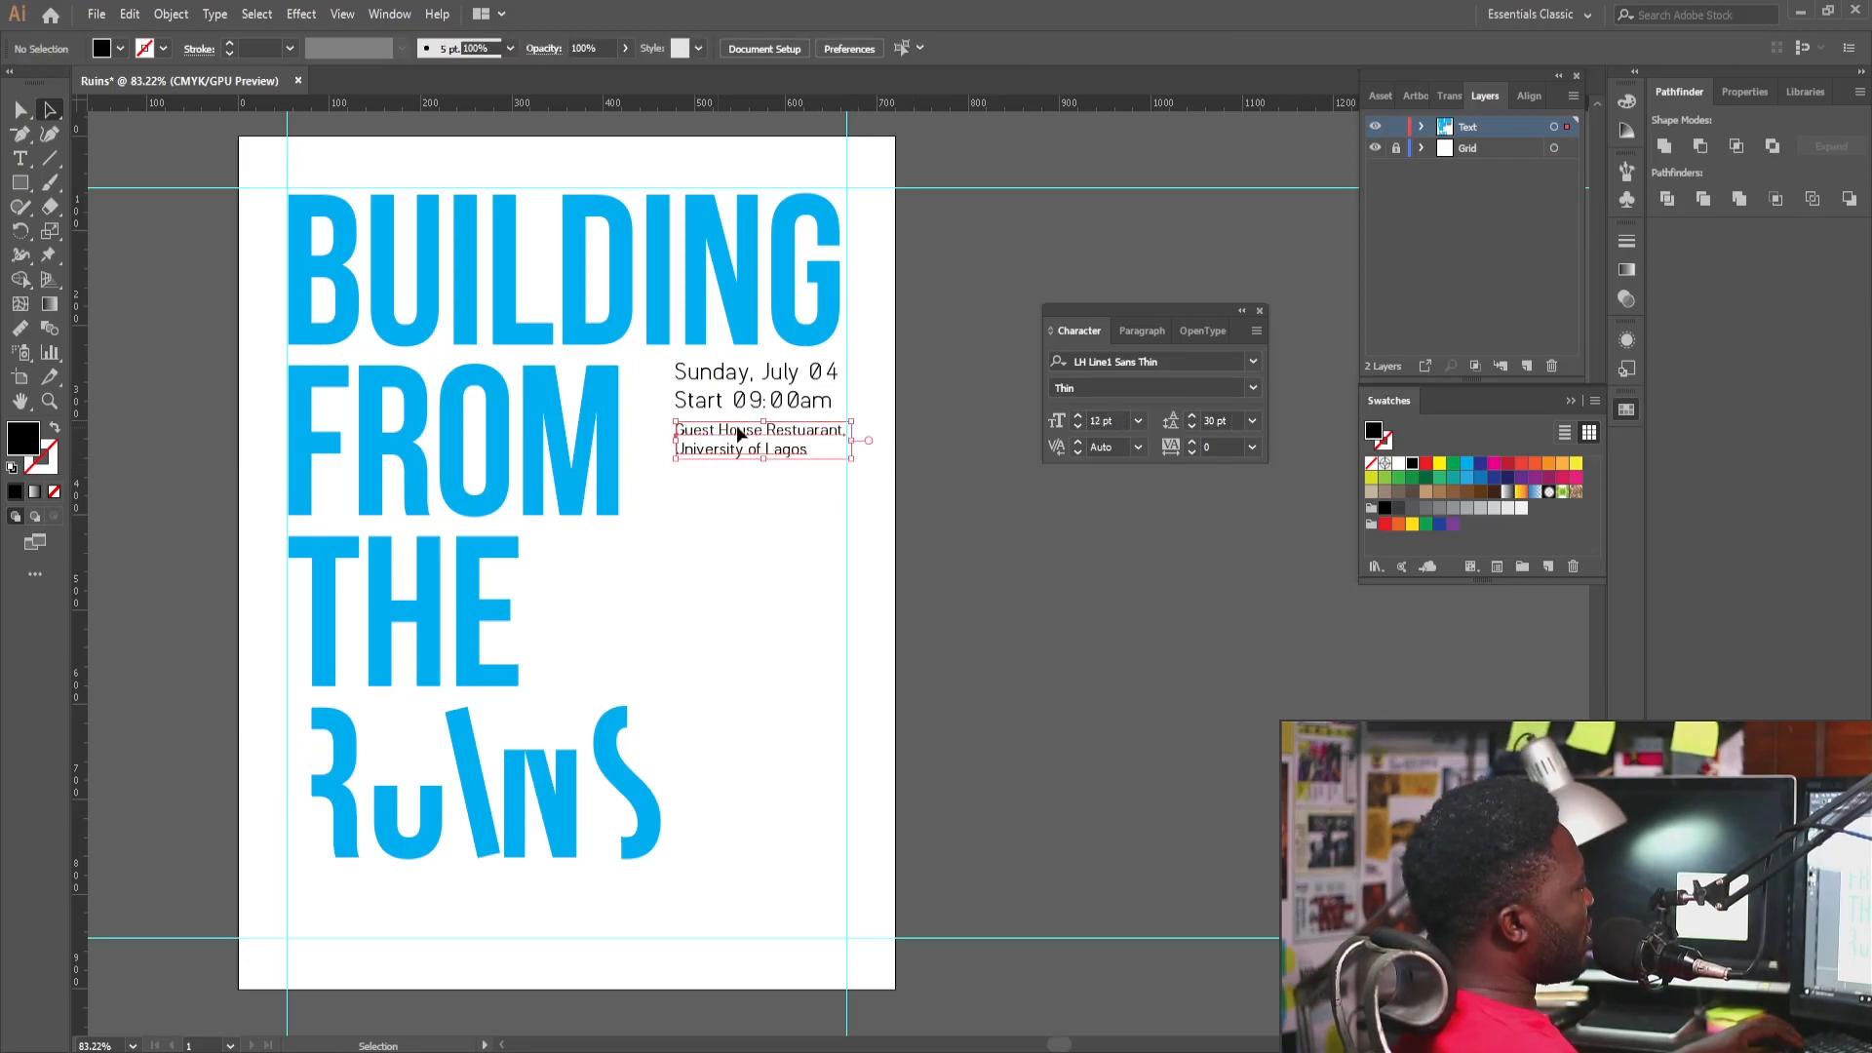
pyautogui.click(733, 535)
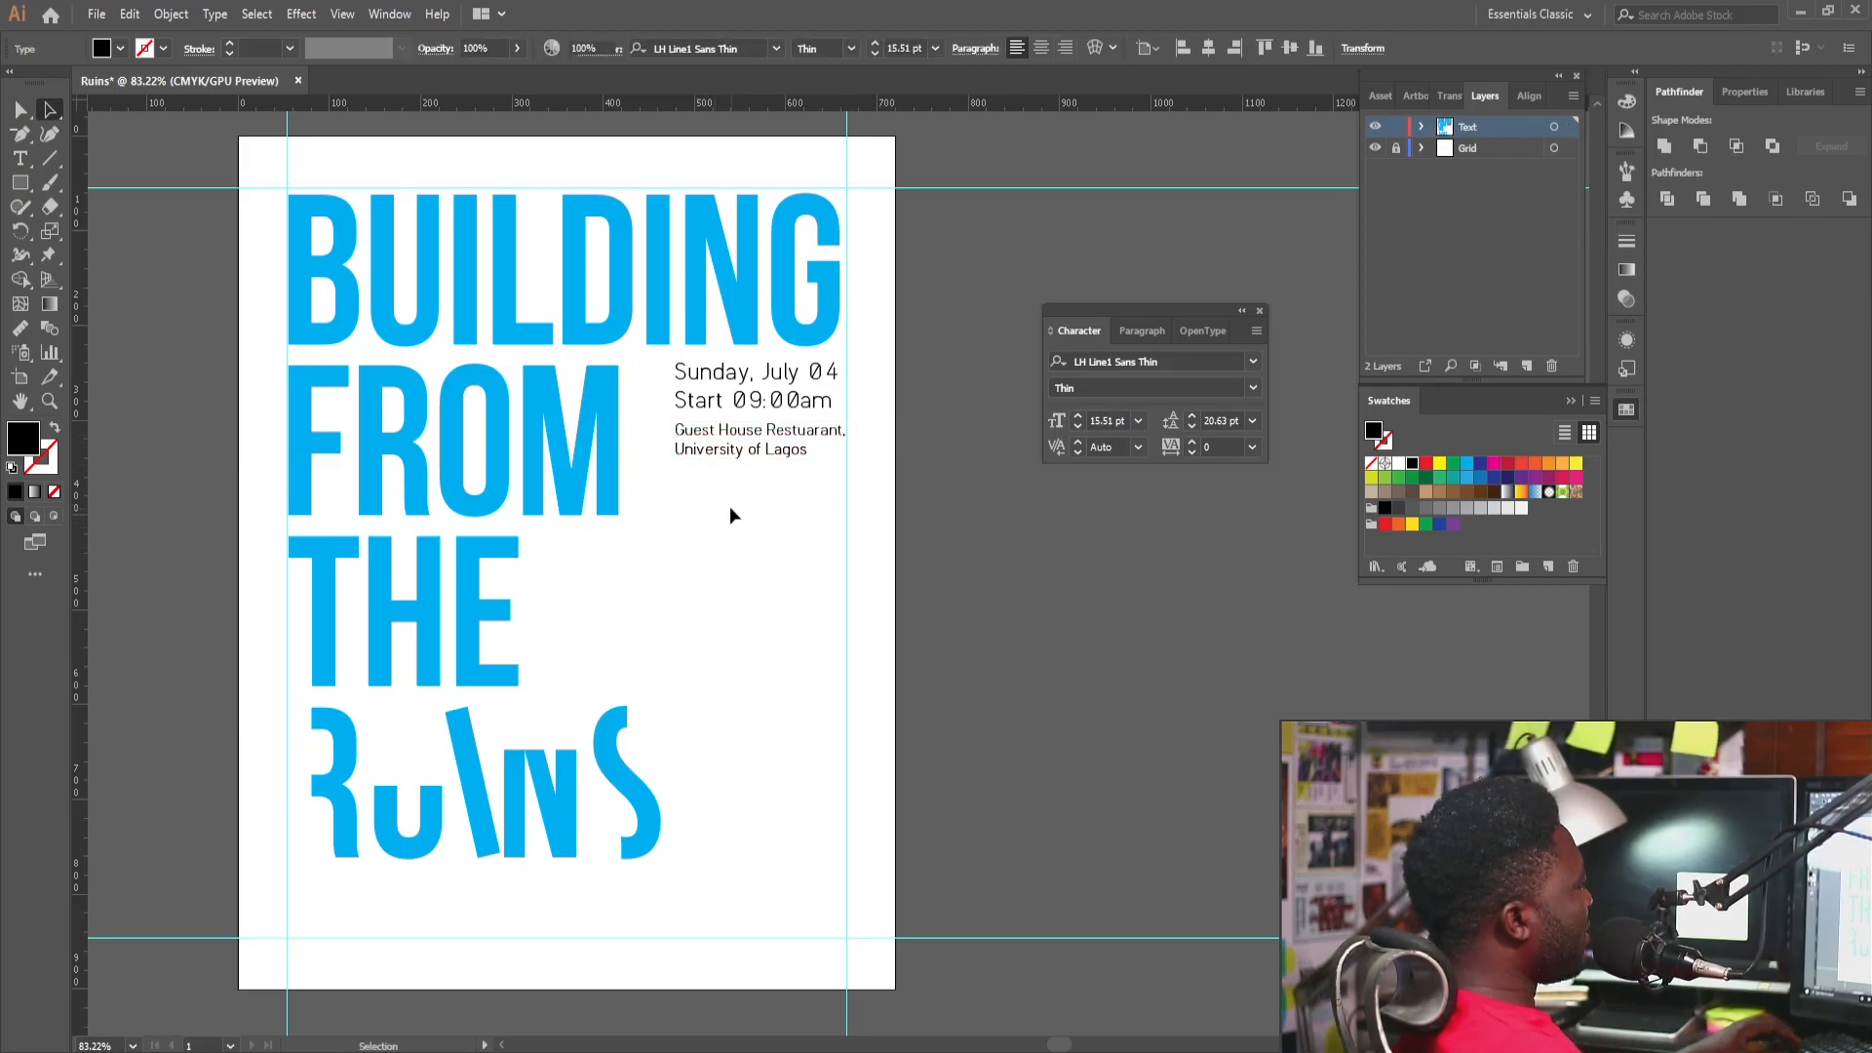
# Nudge the venue text slightly upward, closer to the start-time line.
pyautogui.click(722, 435)
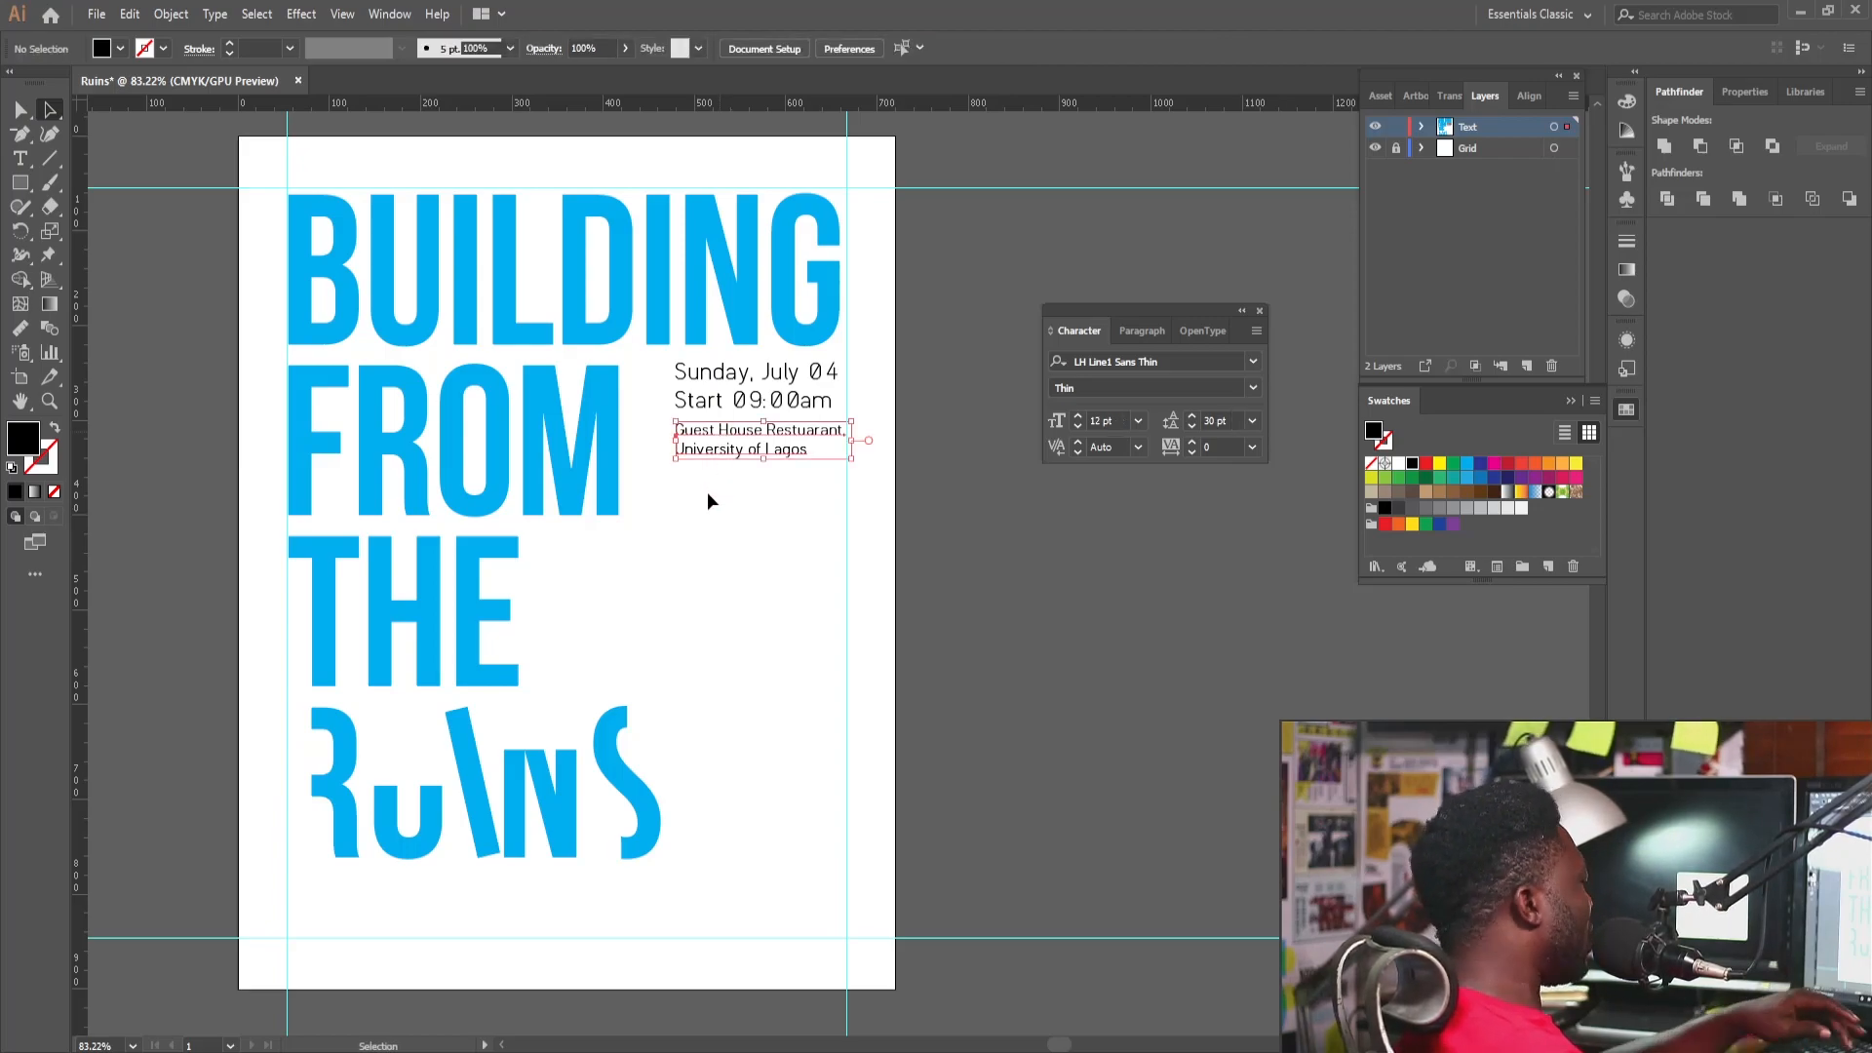
pyautogui.press('Up')
pyautogui.press('Up')
pyautogui.press('Up')
pyautogui.click(724, 496)
# Unlock the Grid layer and duplicate the artboard with all its artwork beside the original.
pyautogui.press('z')
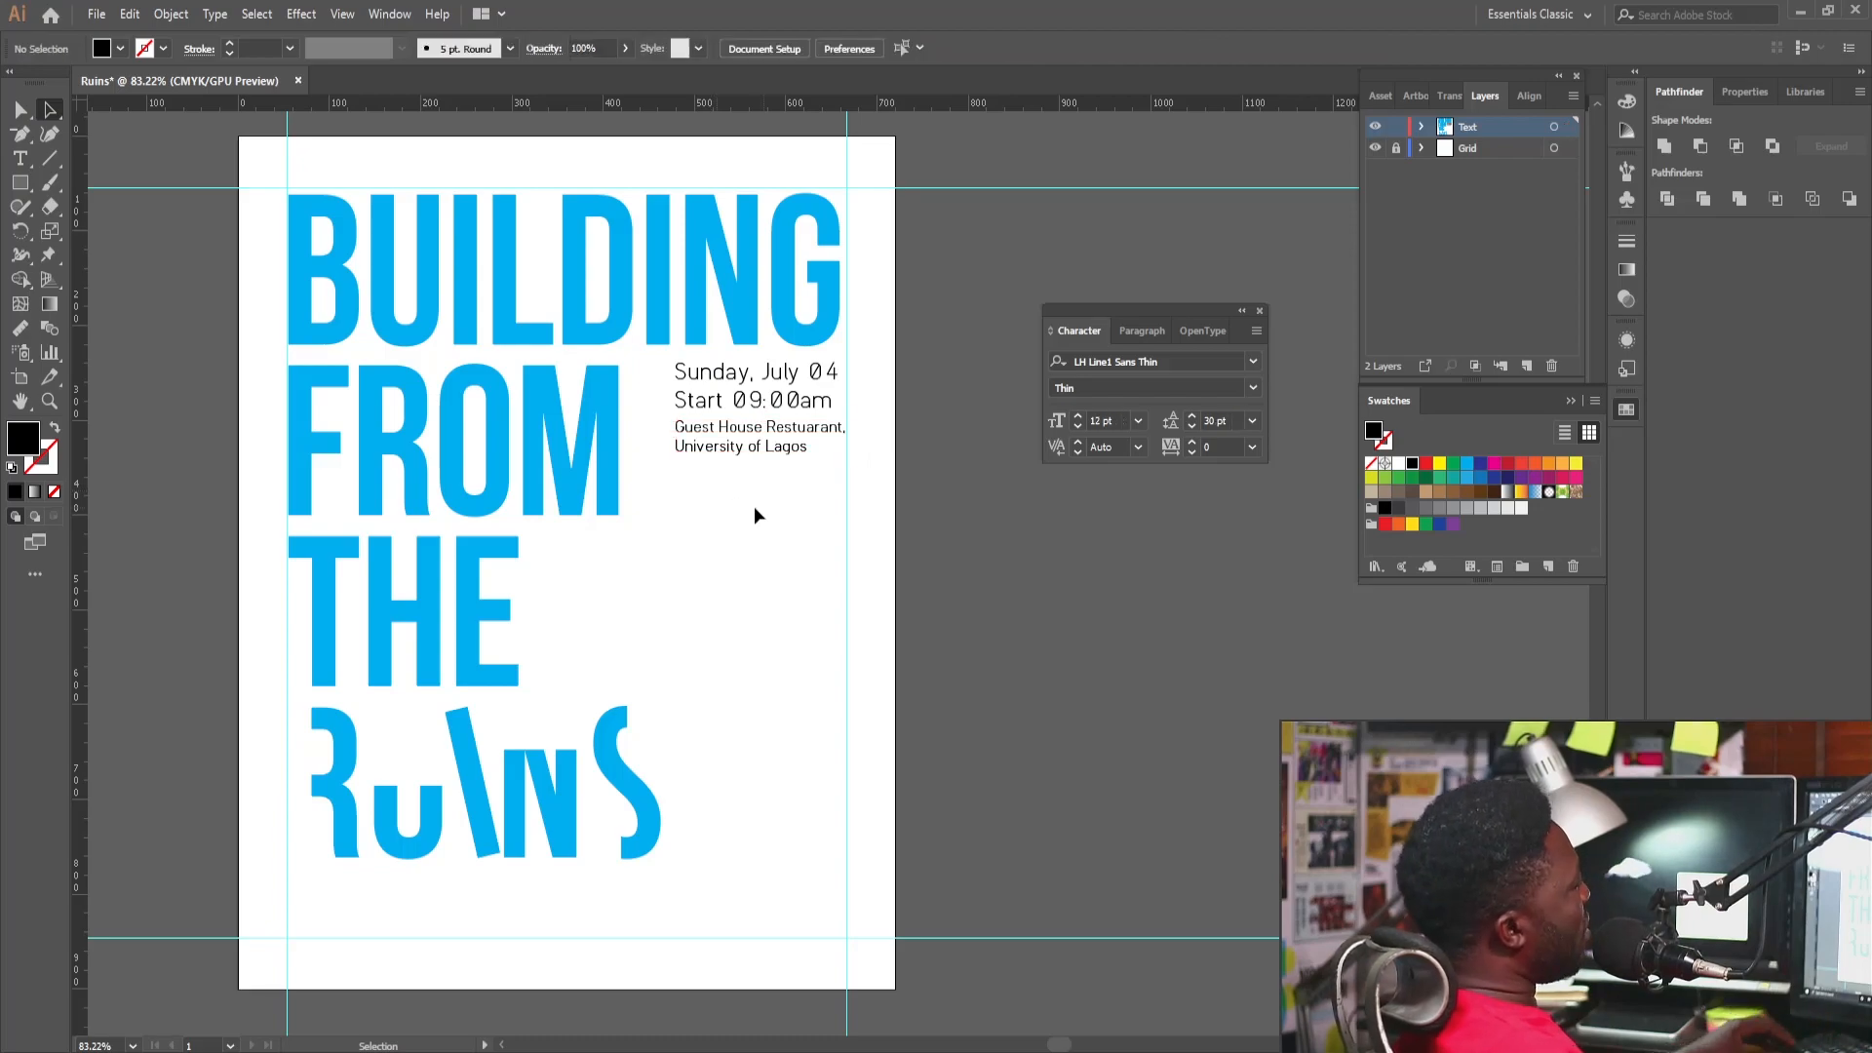
pyautogui.moveTo(815, 522); pyautogui.dragTo(765, 499)
pyautogui.hotkey('ctrl', ';')
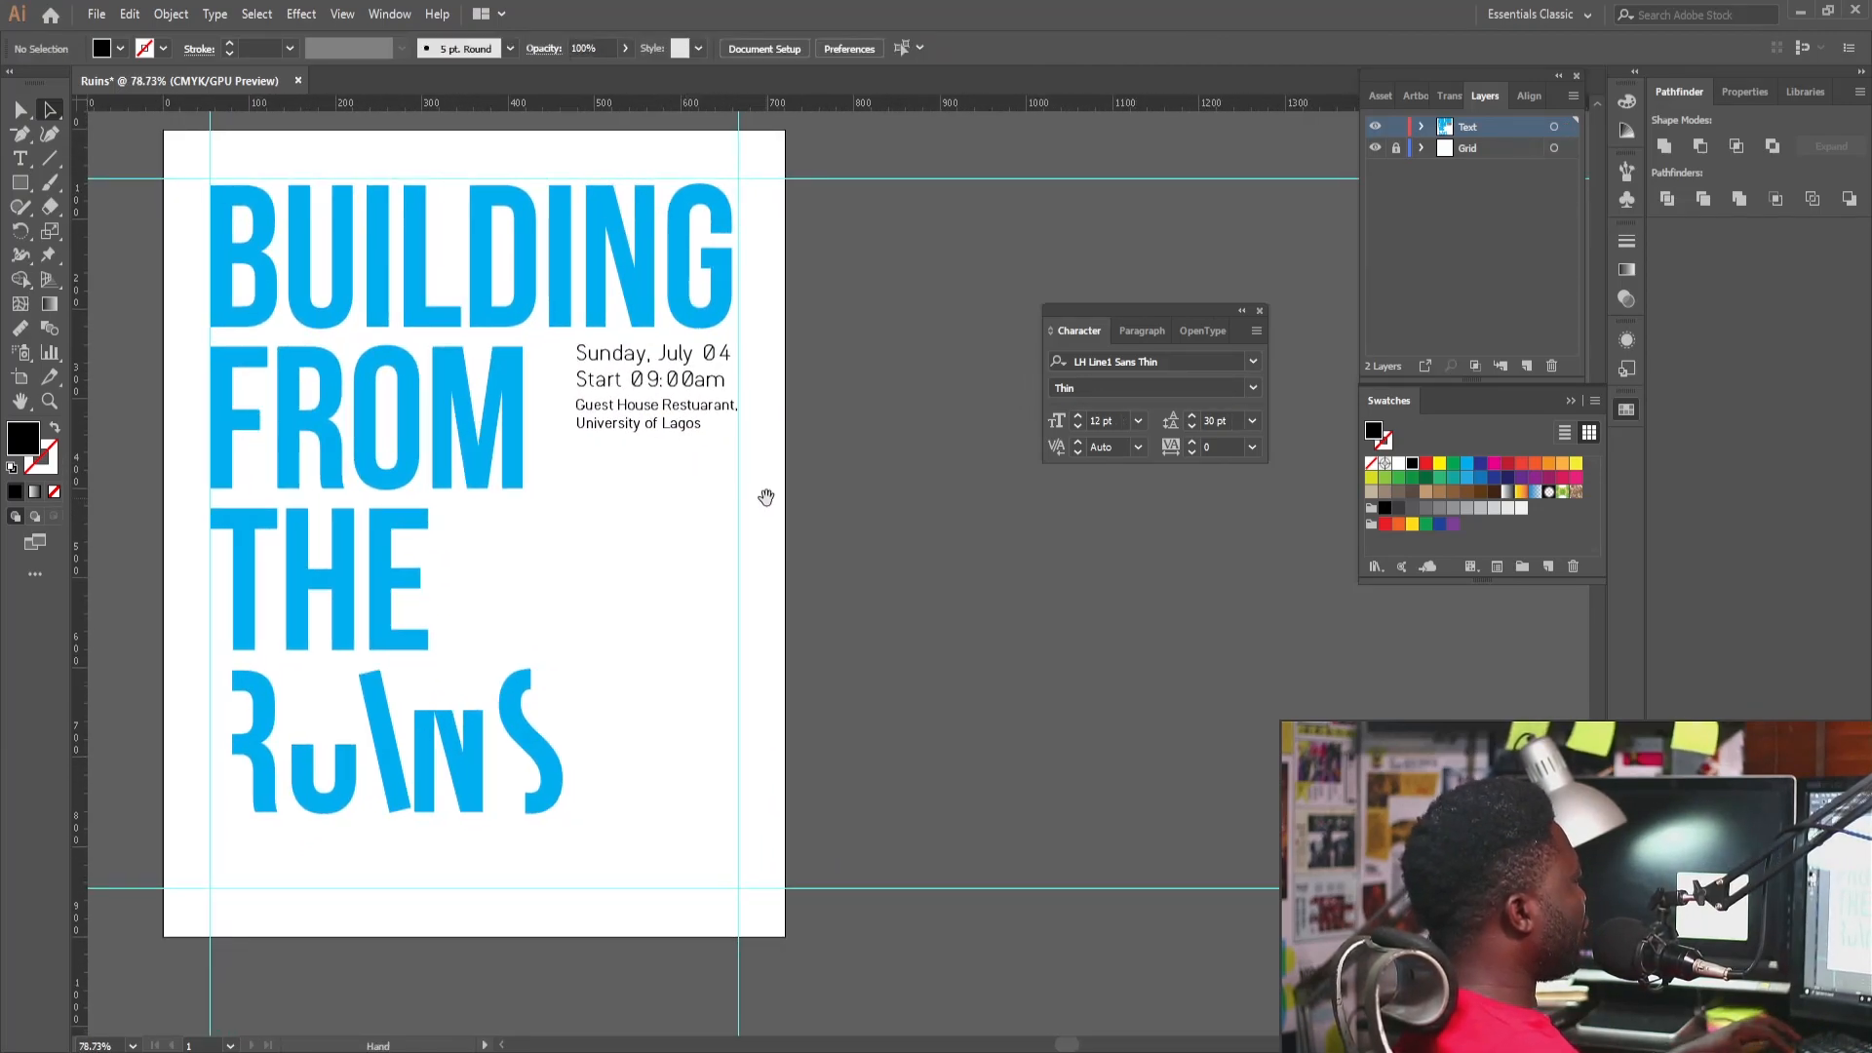
pyautogui.click(1397, 151)
pyautogui.moveTo(833, 138); pyautogui.dragTo(160, 938)
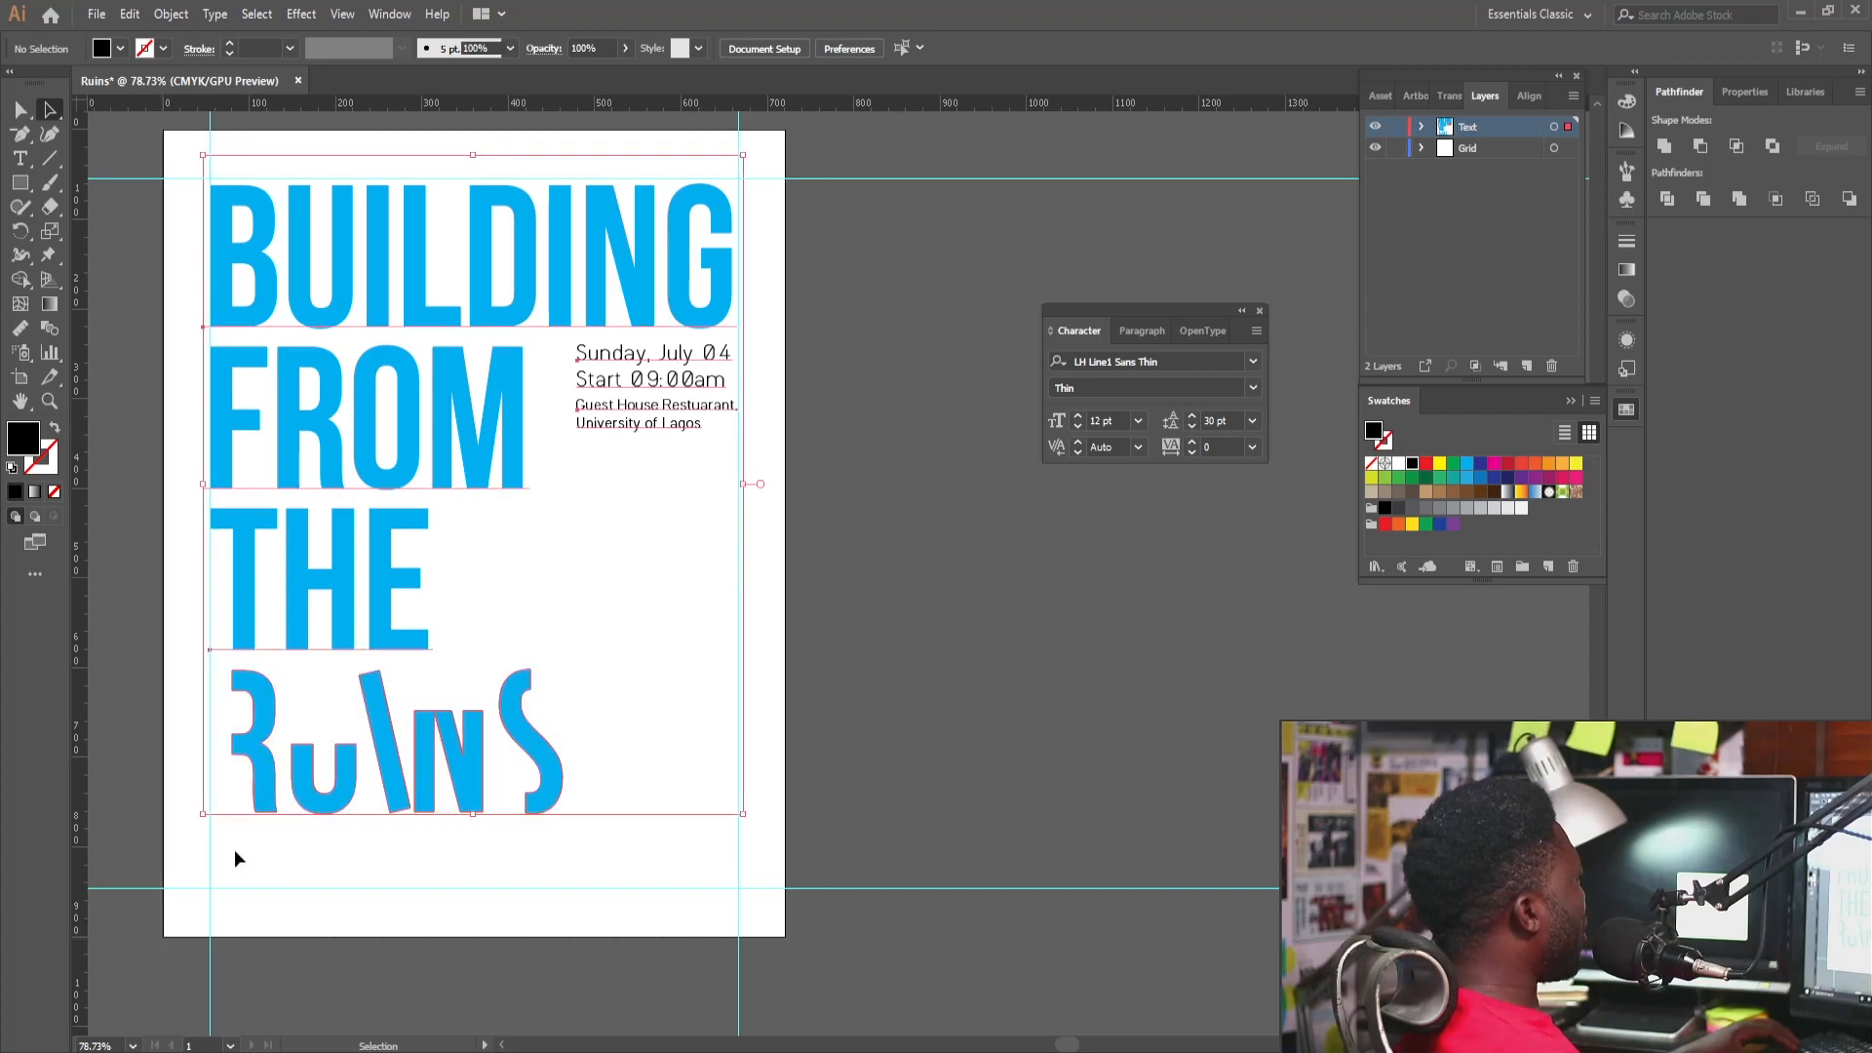
pyautogui.hotkey('shift', 'o')
pyautogui.moveTo(343, 481); pyautogui.dragTo(980, 511)
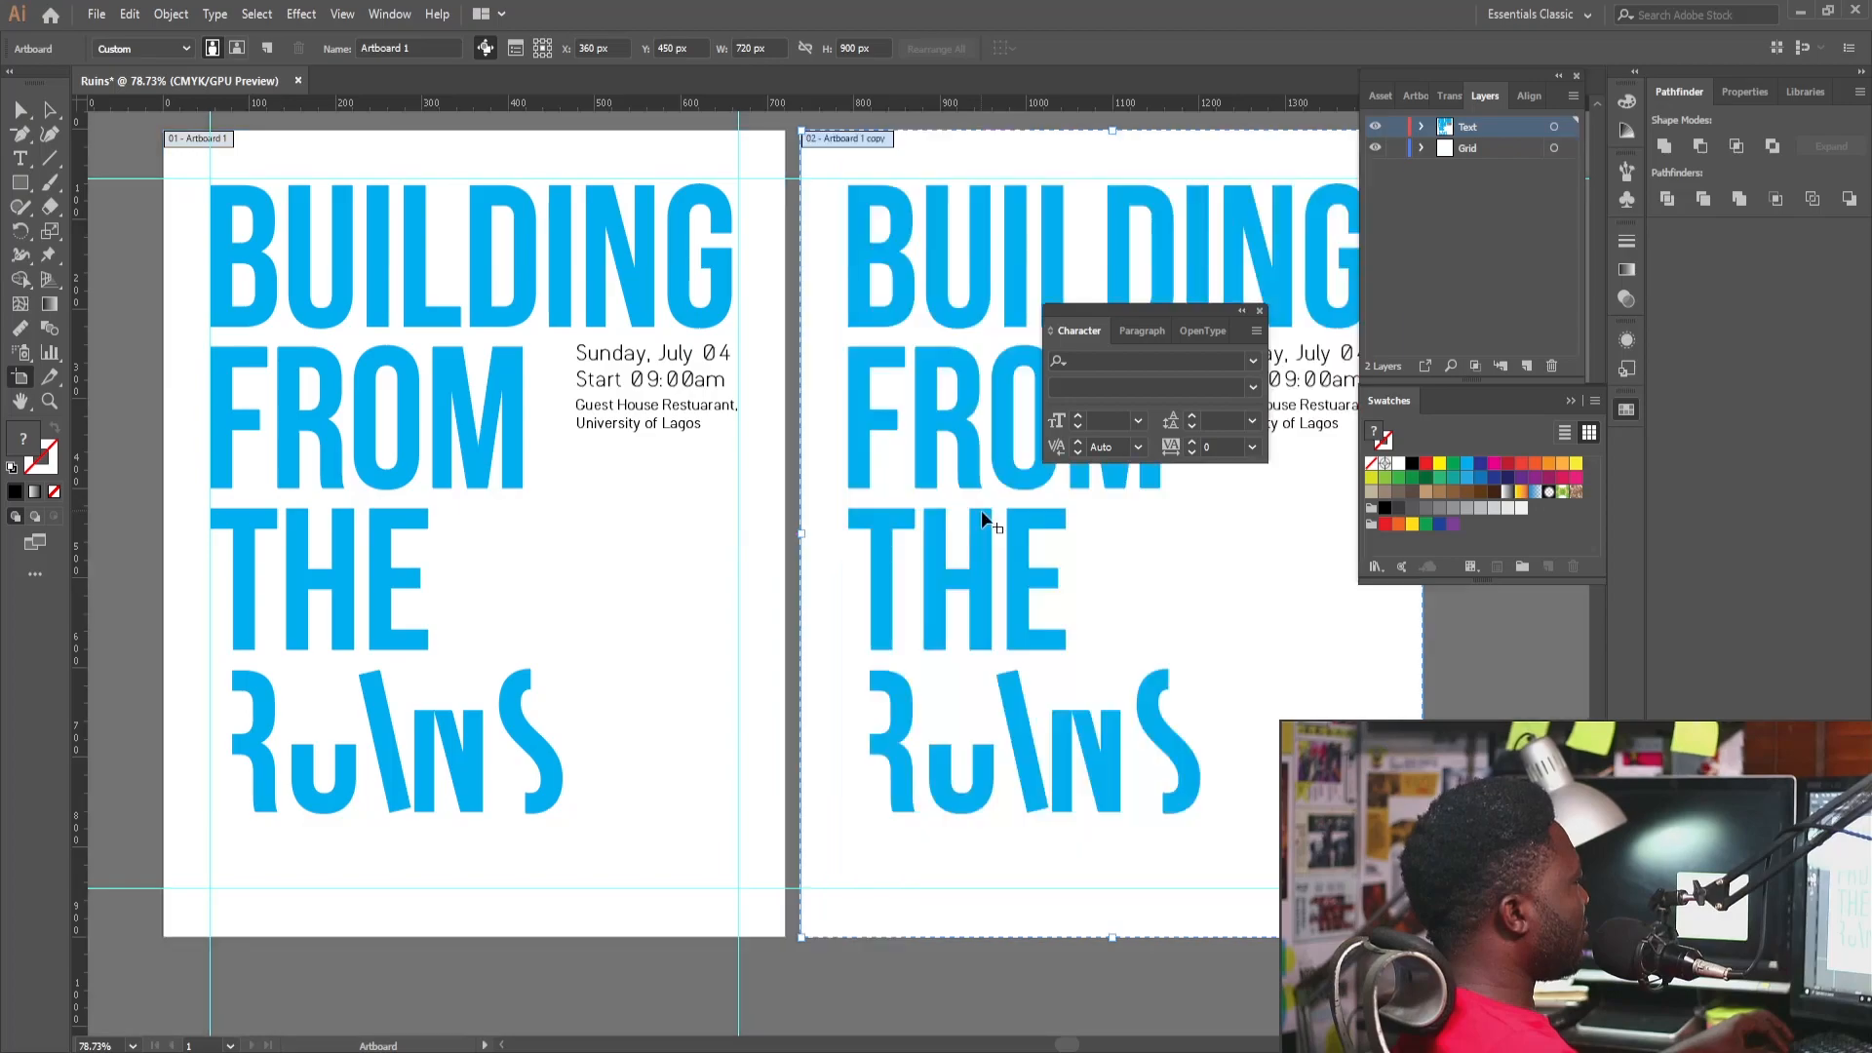
# Move the date and start-time text on the second artboard from beside FROM to below the RUINS lettering.
pyautogui.click(58, 114)
pyautogui.moveTo(827, 602); pyautogui.dragTo(490, 631)
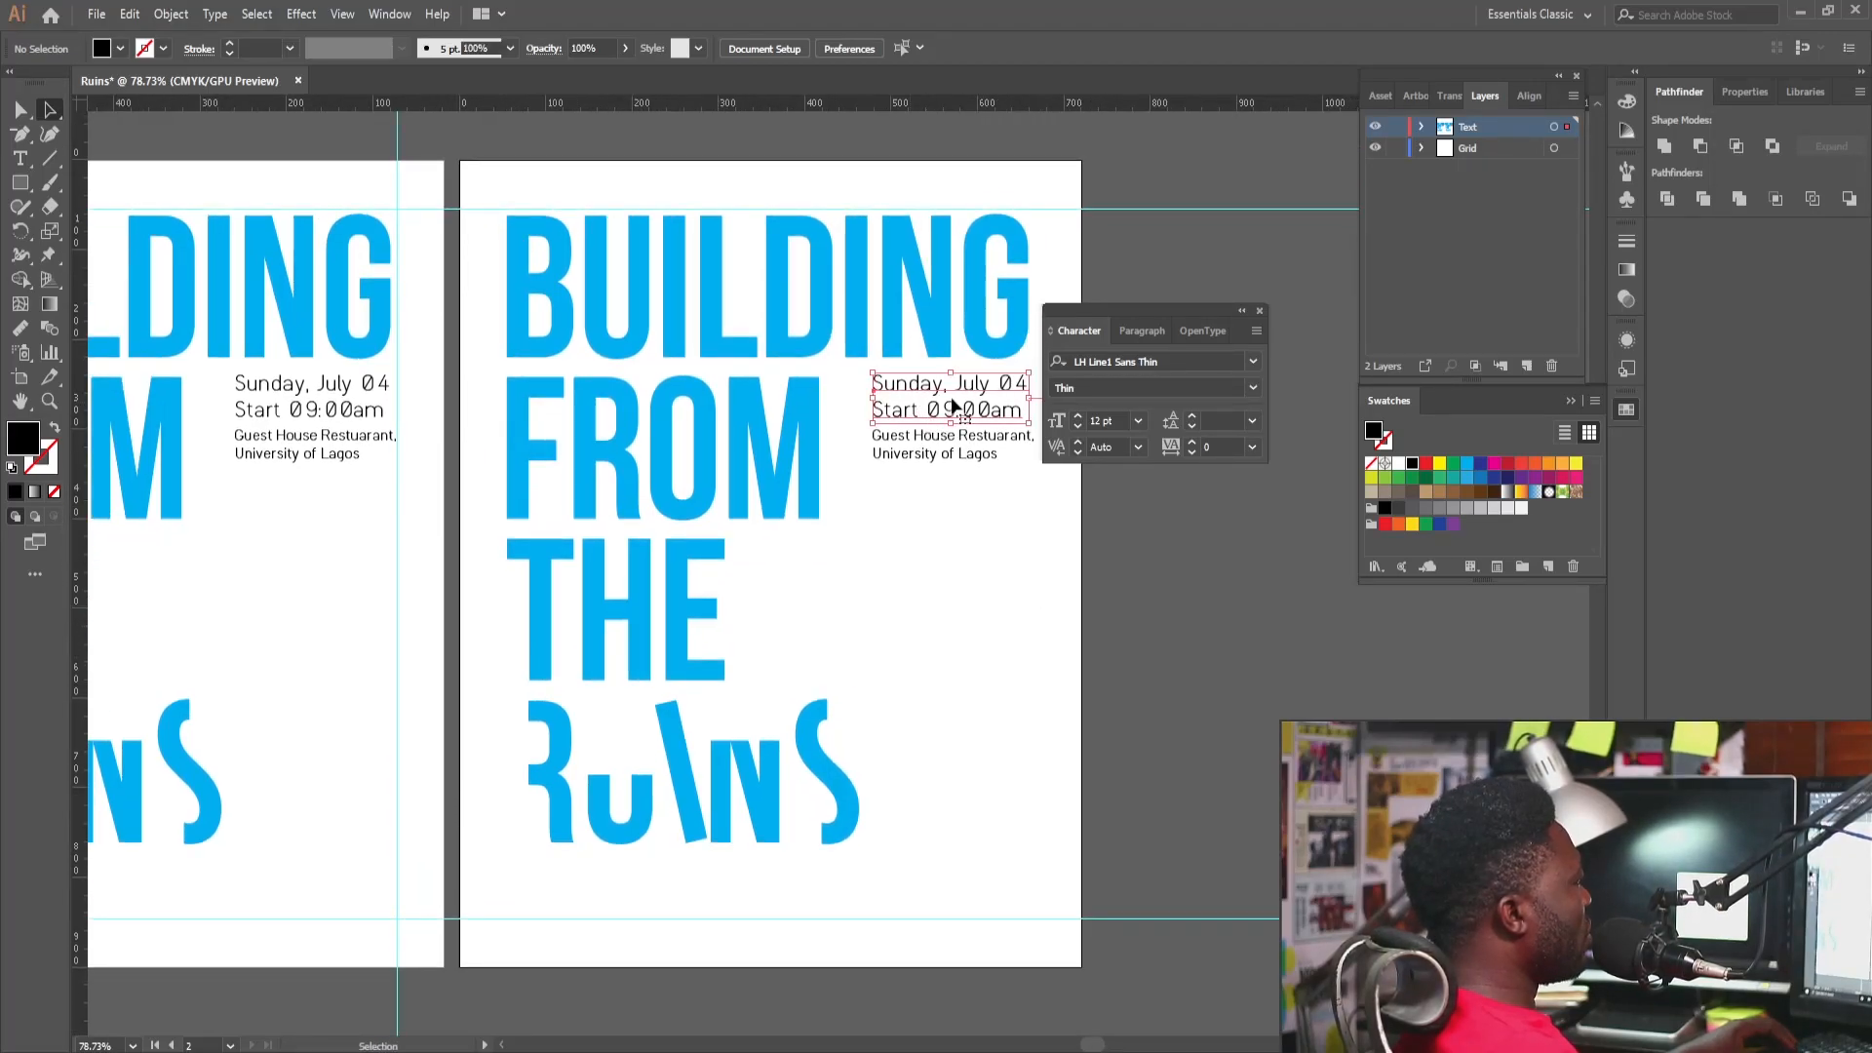
pyautogui.moveTo(750, 741); pyautogui.dragTo(925, 473)
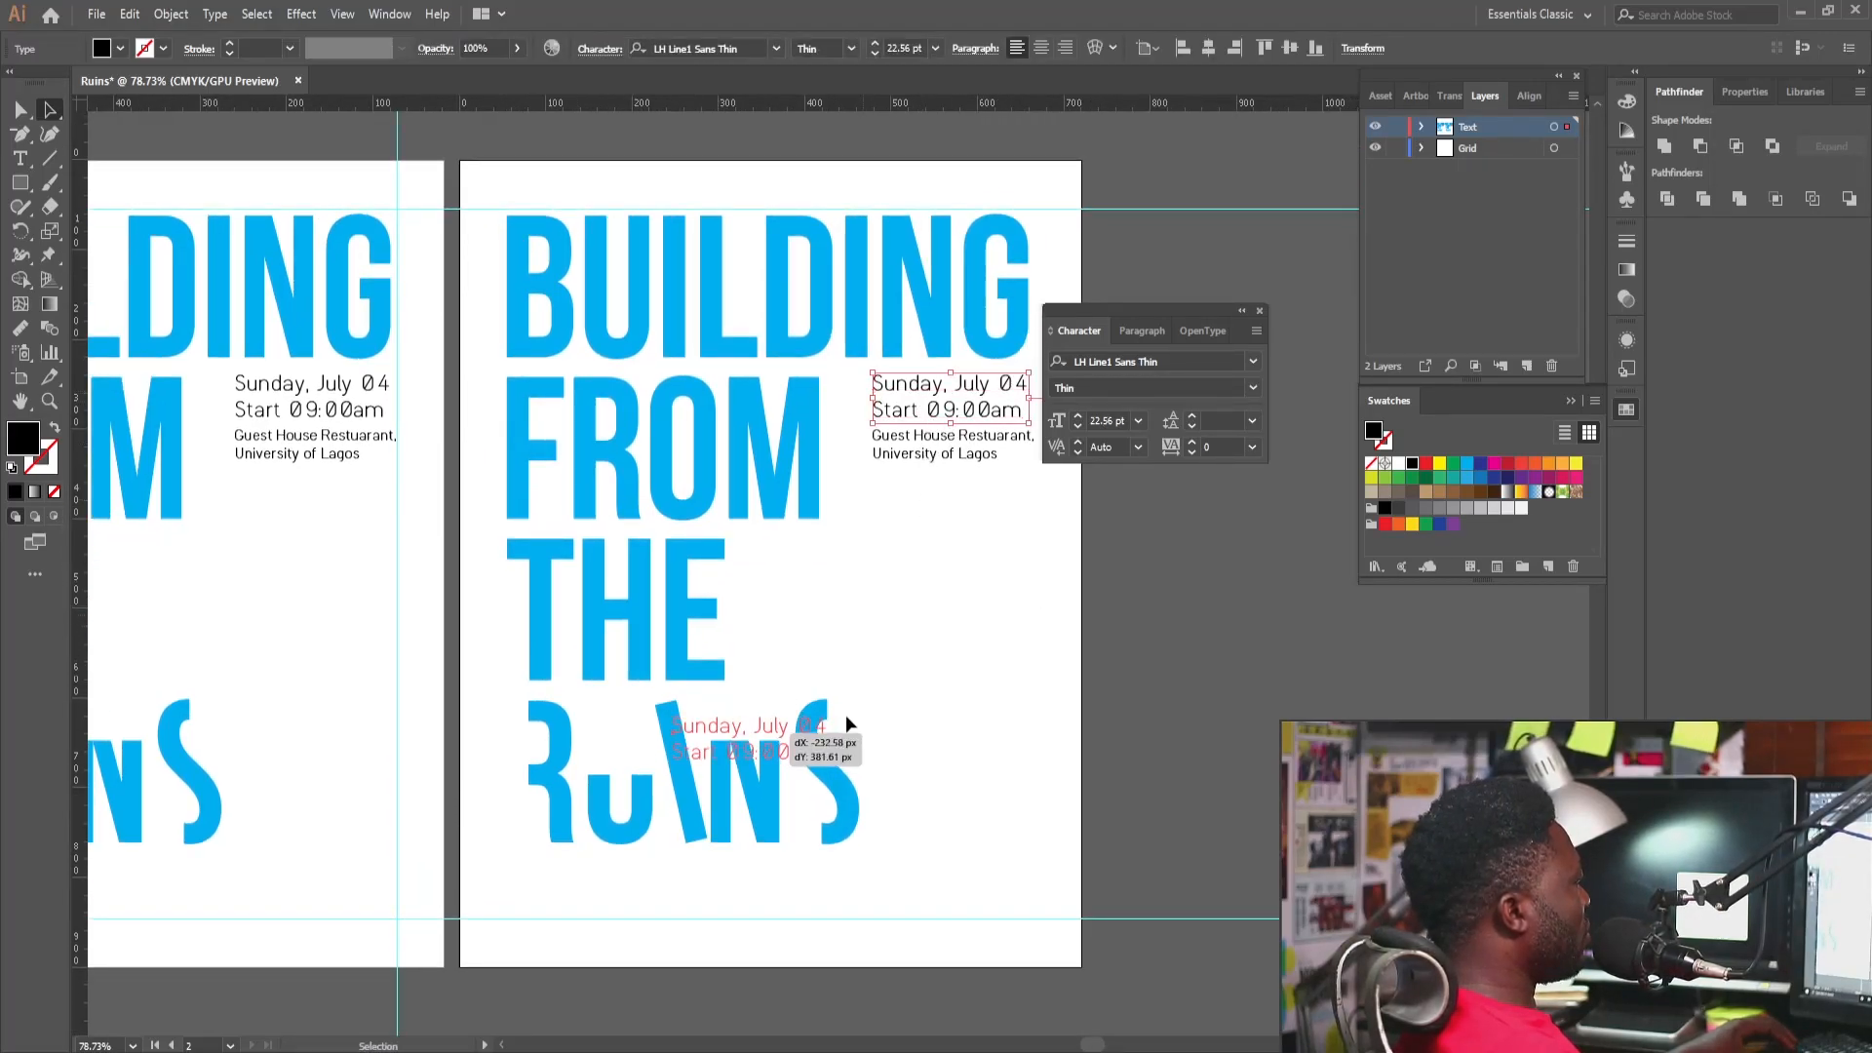
pyautogui.moveTo(767, 756); pyautogui.dragTo(635, 889)
# Join the second artboard's date and start time into one line separated by "//" and enlarge it to 32.14 pt.
pyautogui.doubleClick(601, 897)
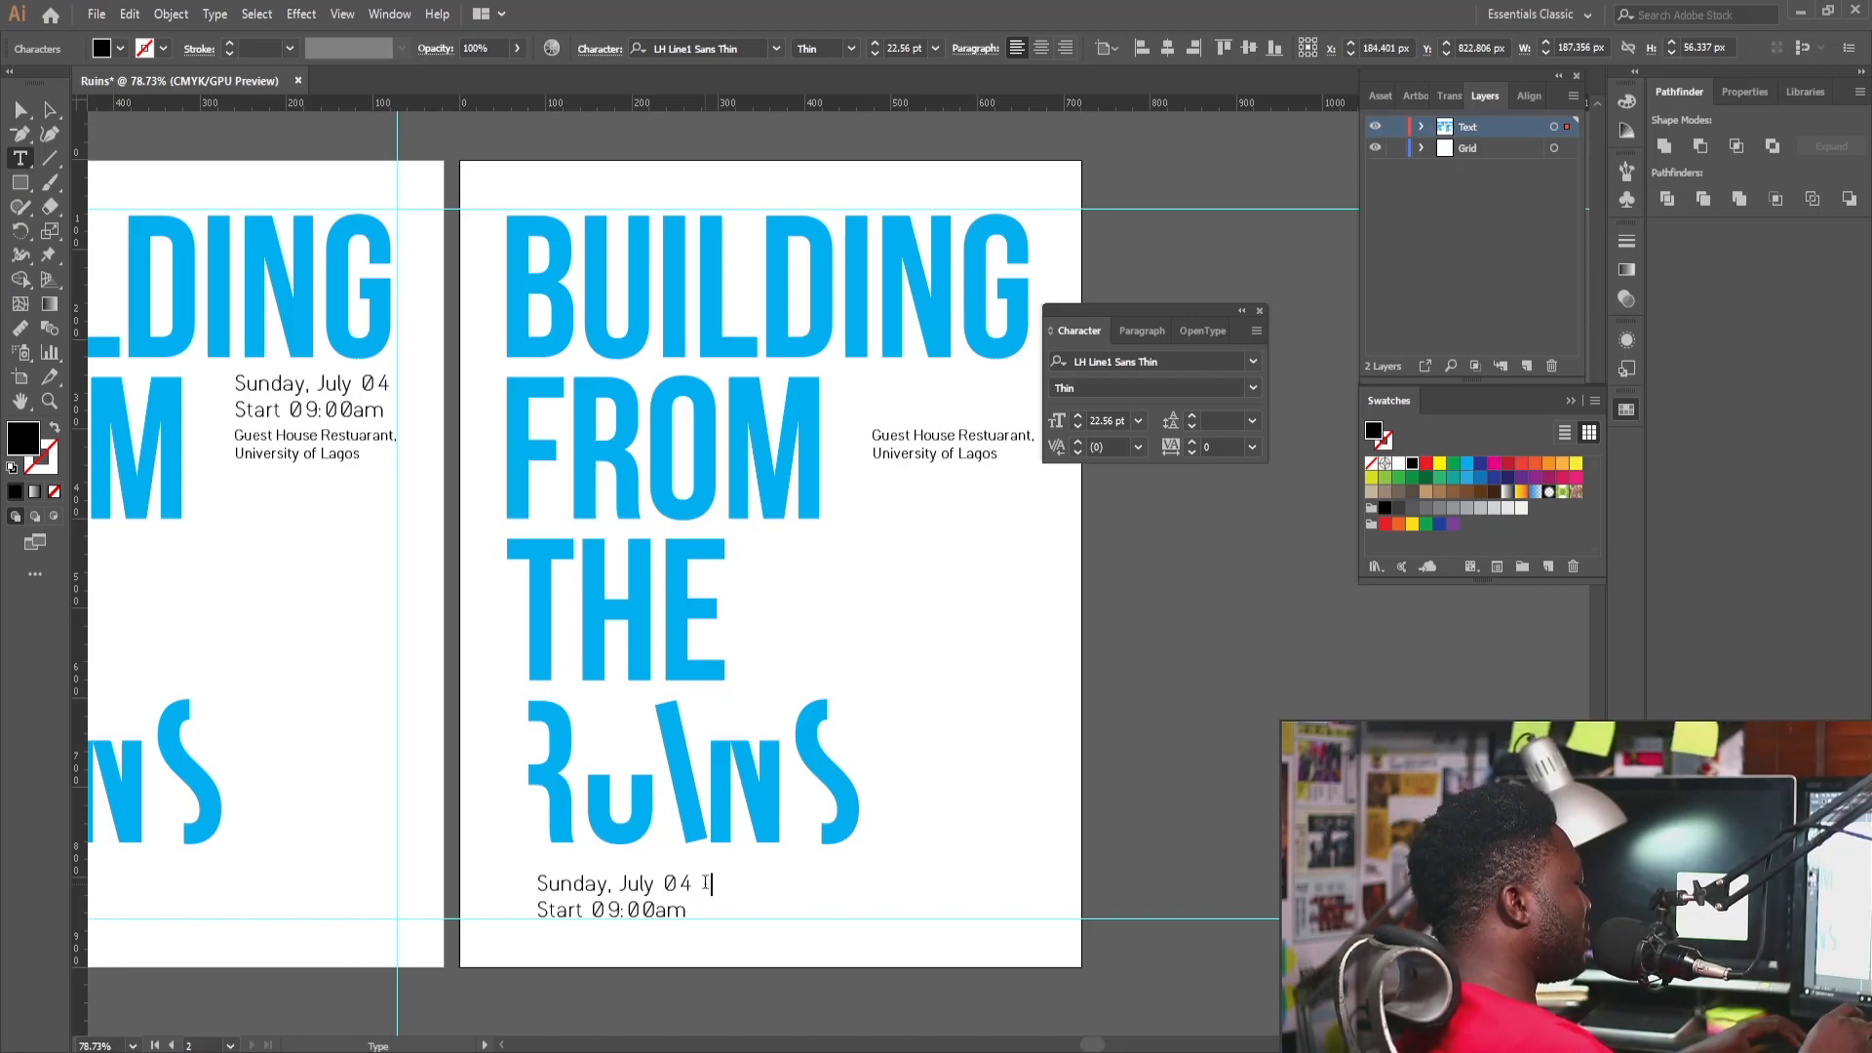
pyautogui.write('//')
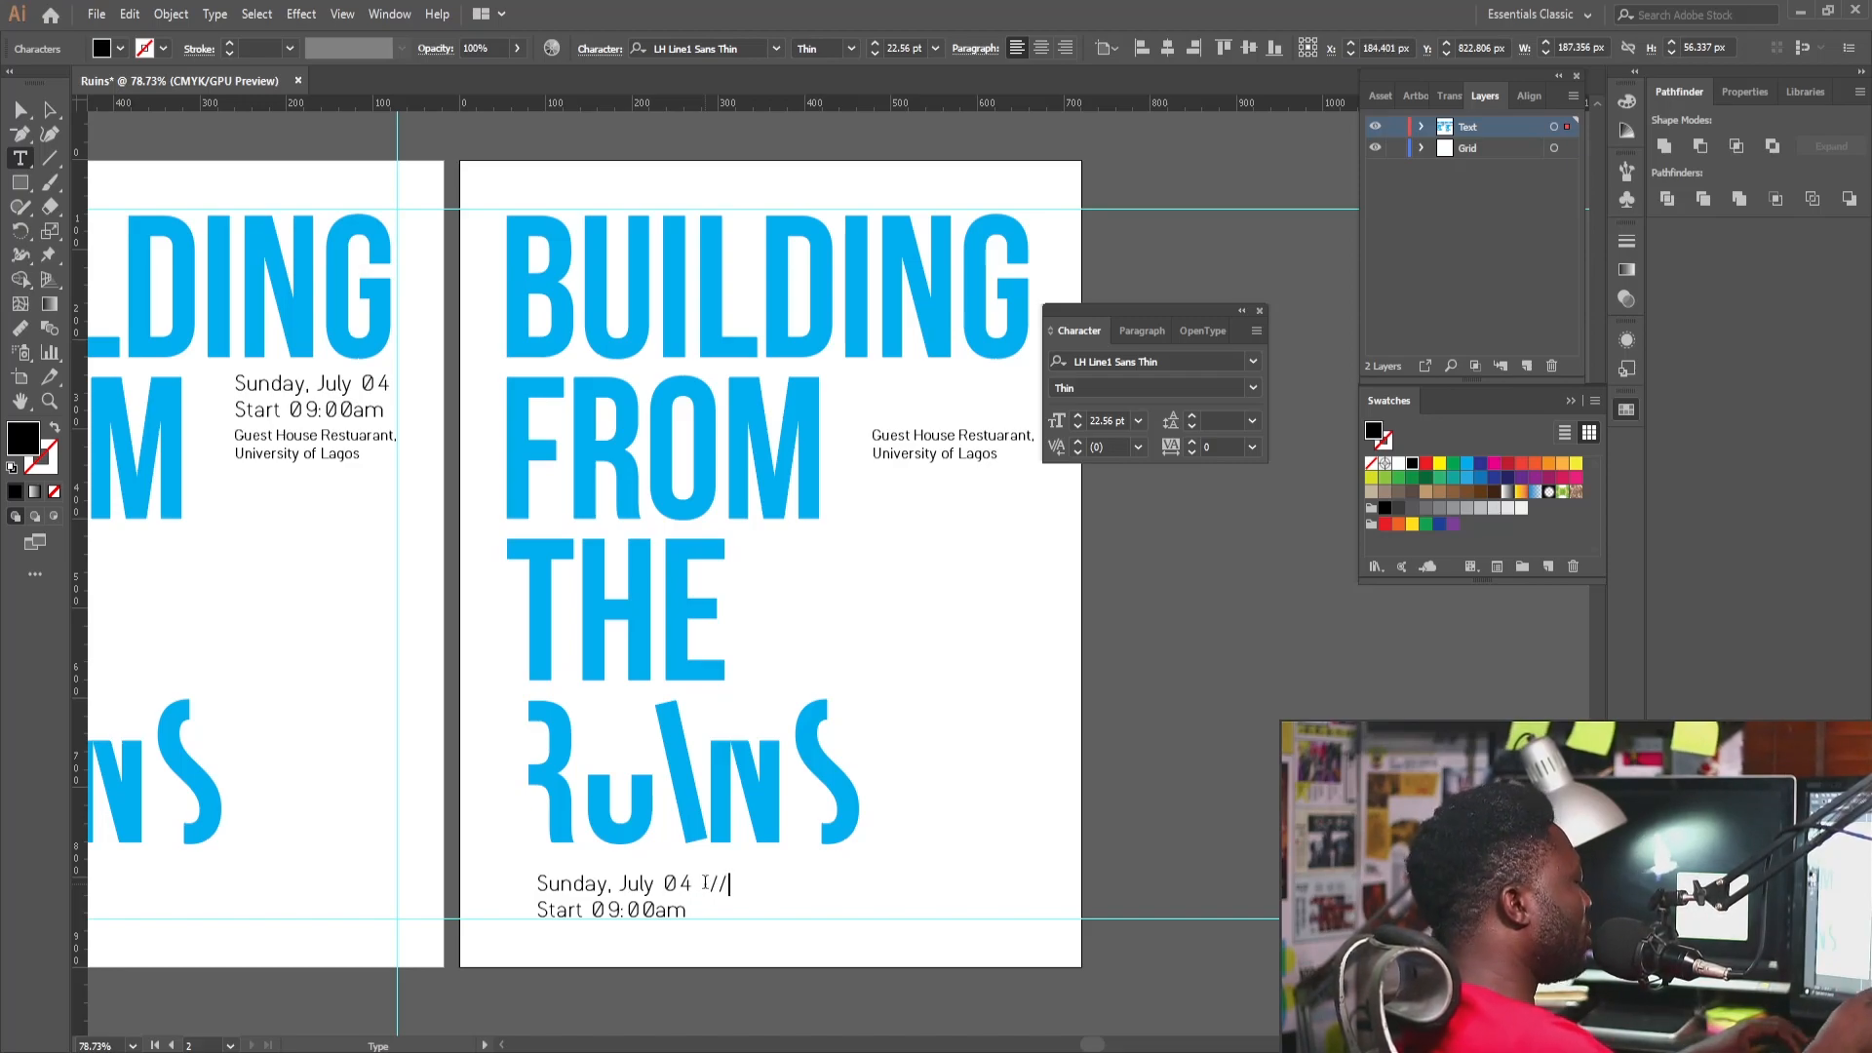
pyautogui.press('Delete')
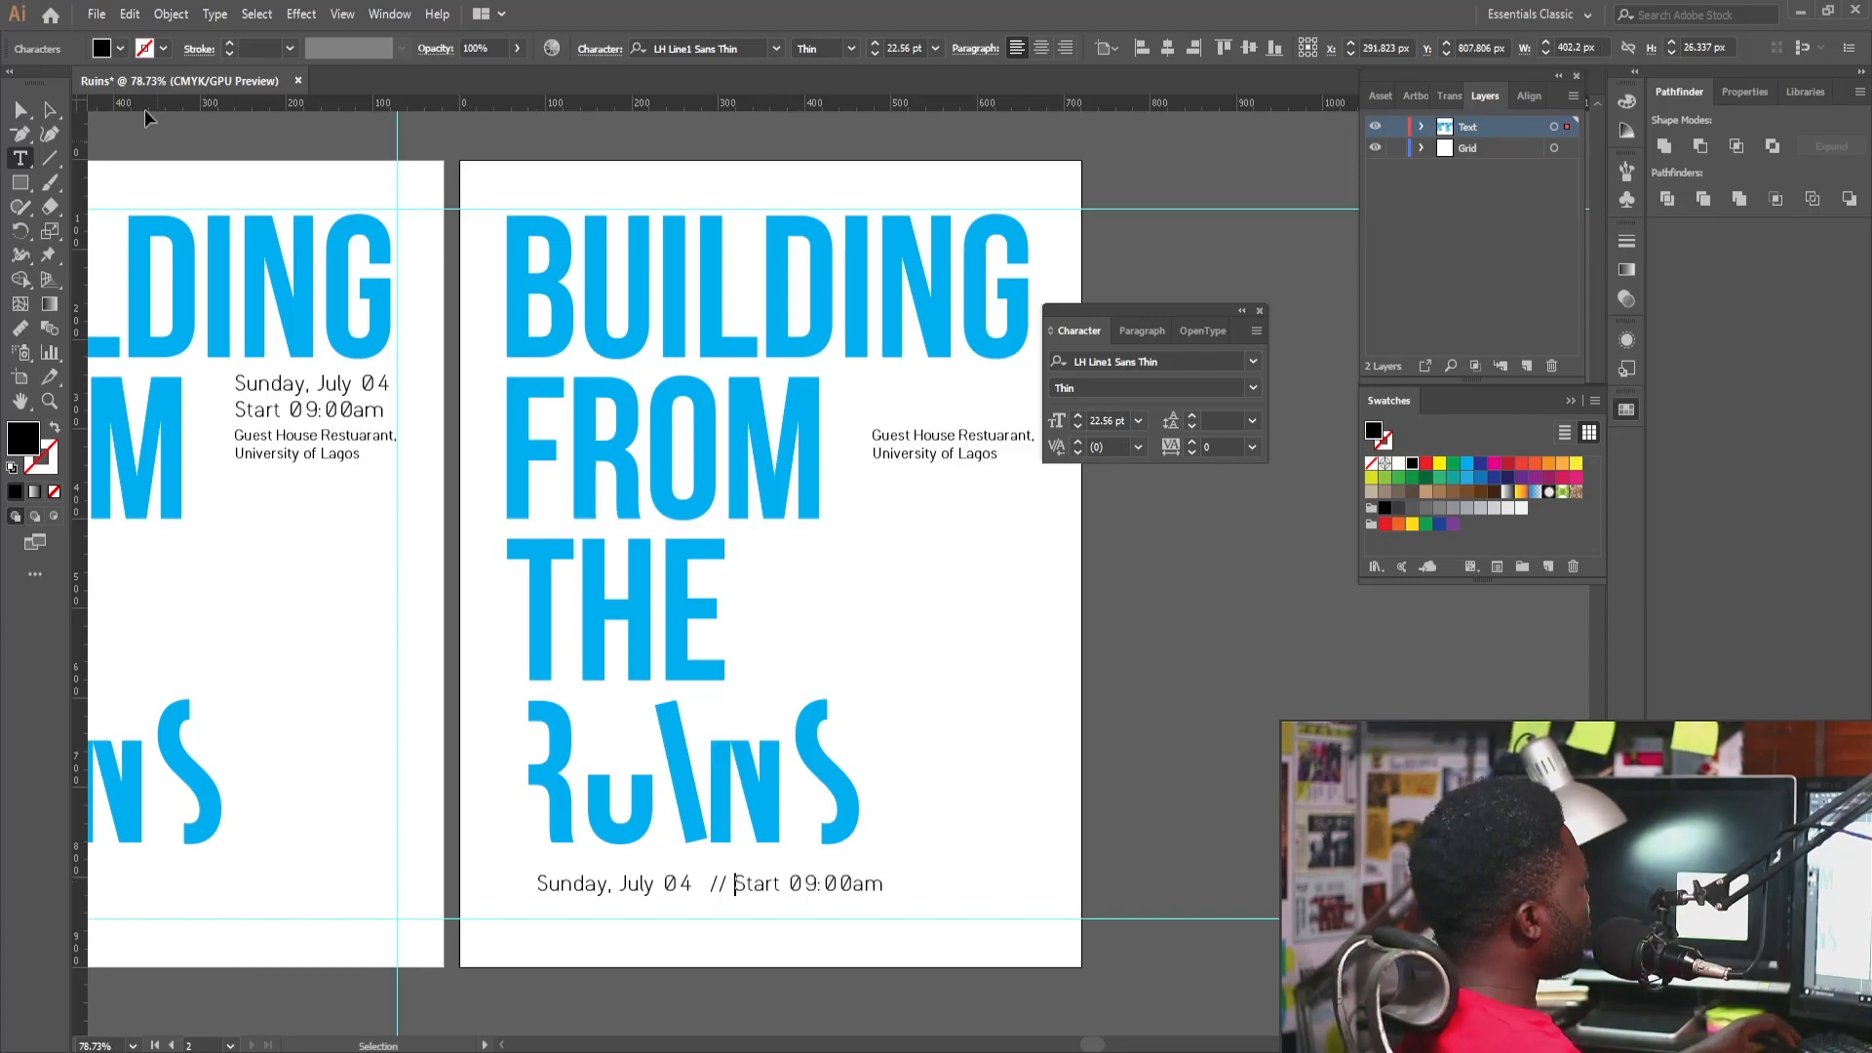
pyautogui.click(51, 109)
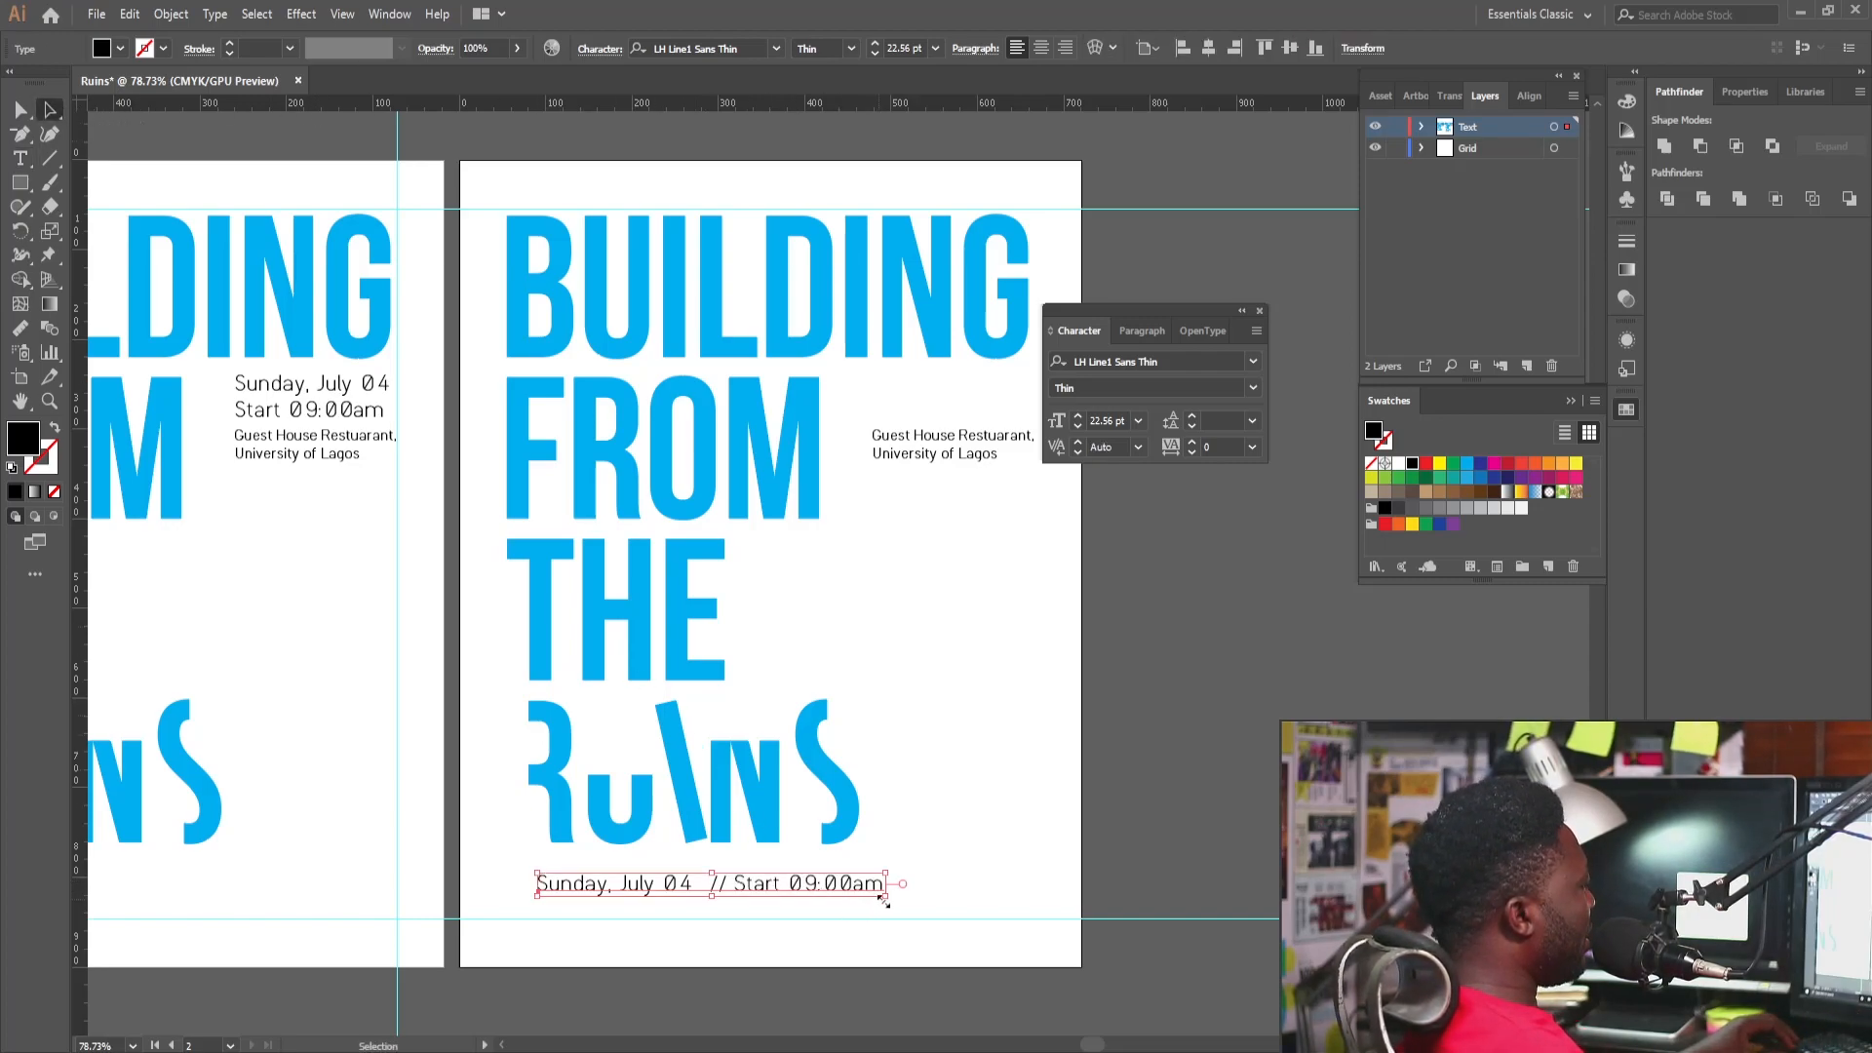
pyautogui.moveTo(888, 900); pyautogui.dragTo(1033, 955)
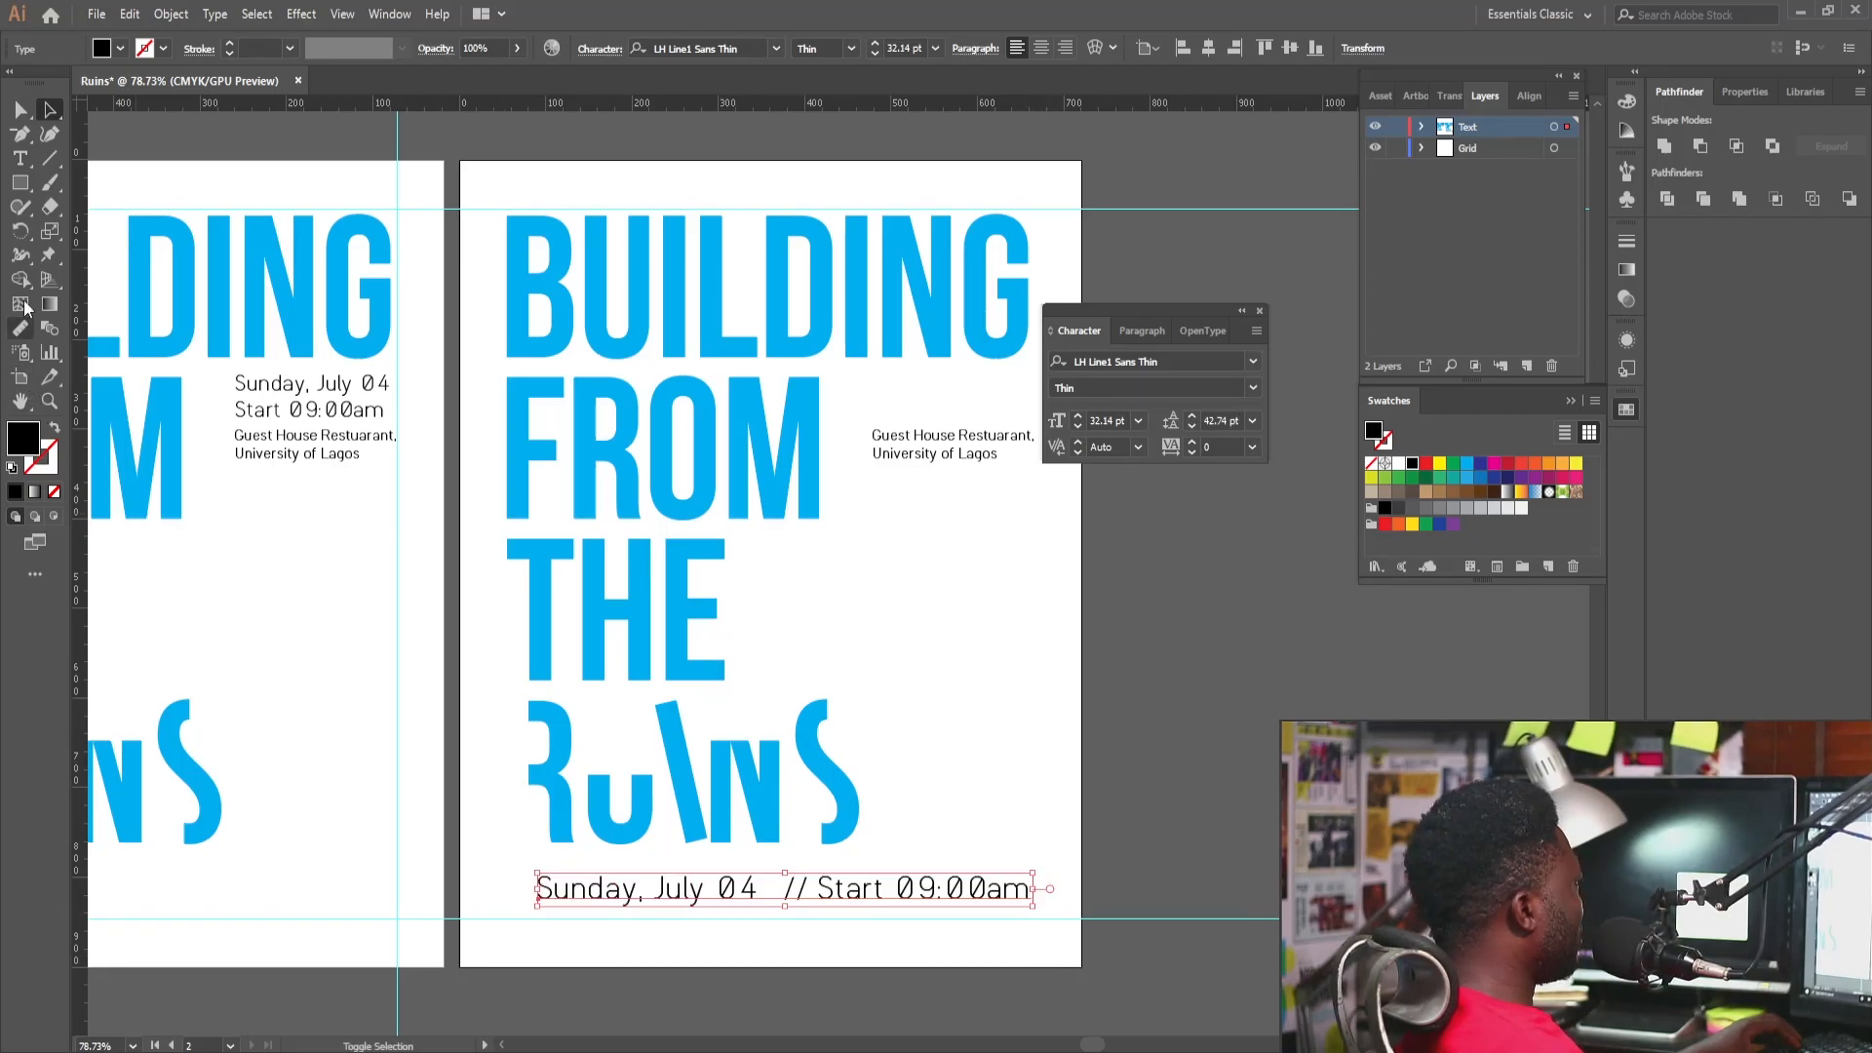
# Draw a black square about 54.9 px wide in the second artboard's lower-left margin corner, with a vertical guide along its inner edge.
pyautogui.click(31, 180)
pyautogui.click(1395, 149)
pyautogui.moveTo(397, 919); pyautogui.dragTo(589, 1019)
pyautogui.press('a')
pyautogui.moveTo(573, 847); pyautogui.dragTo(537, 569)
pyautogui.click(556, 785)
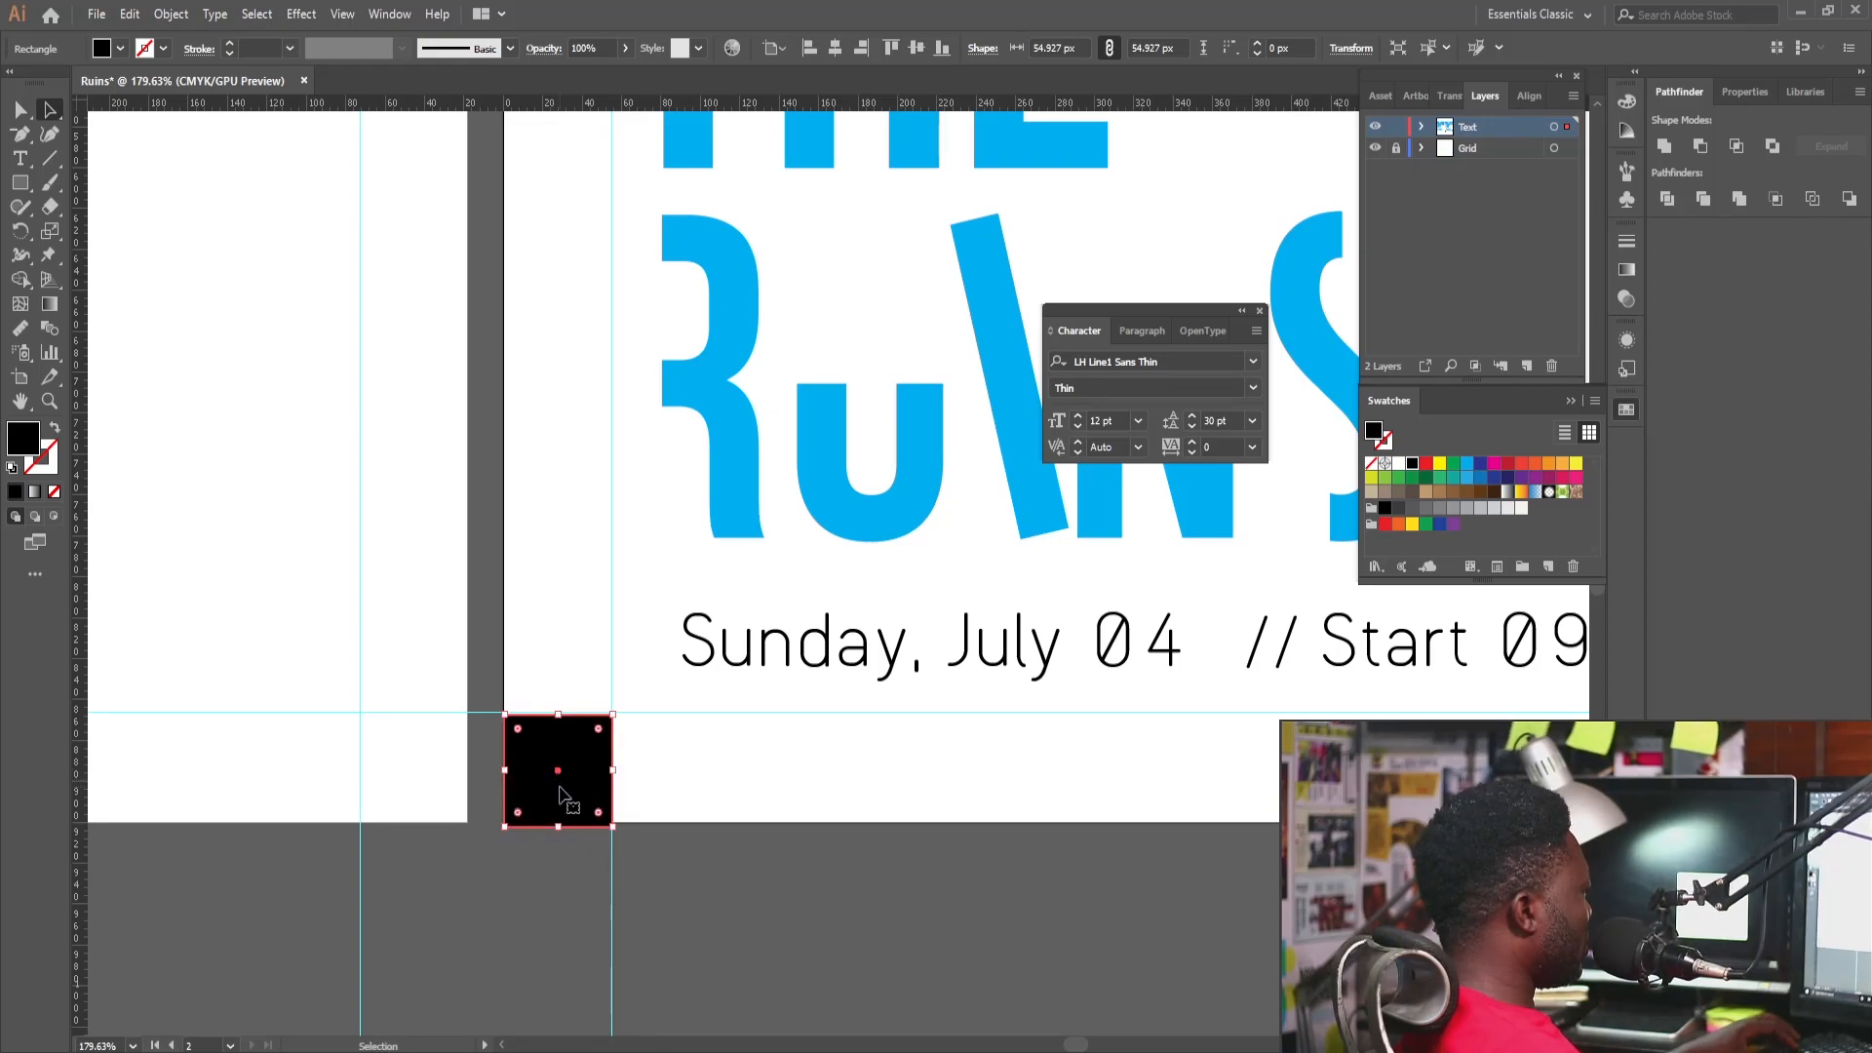
pyautogui.click(593, 856)
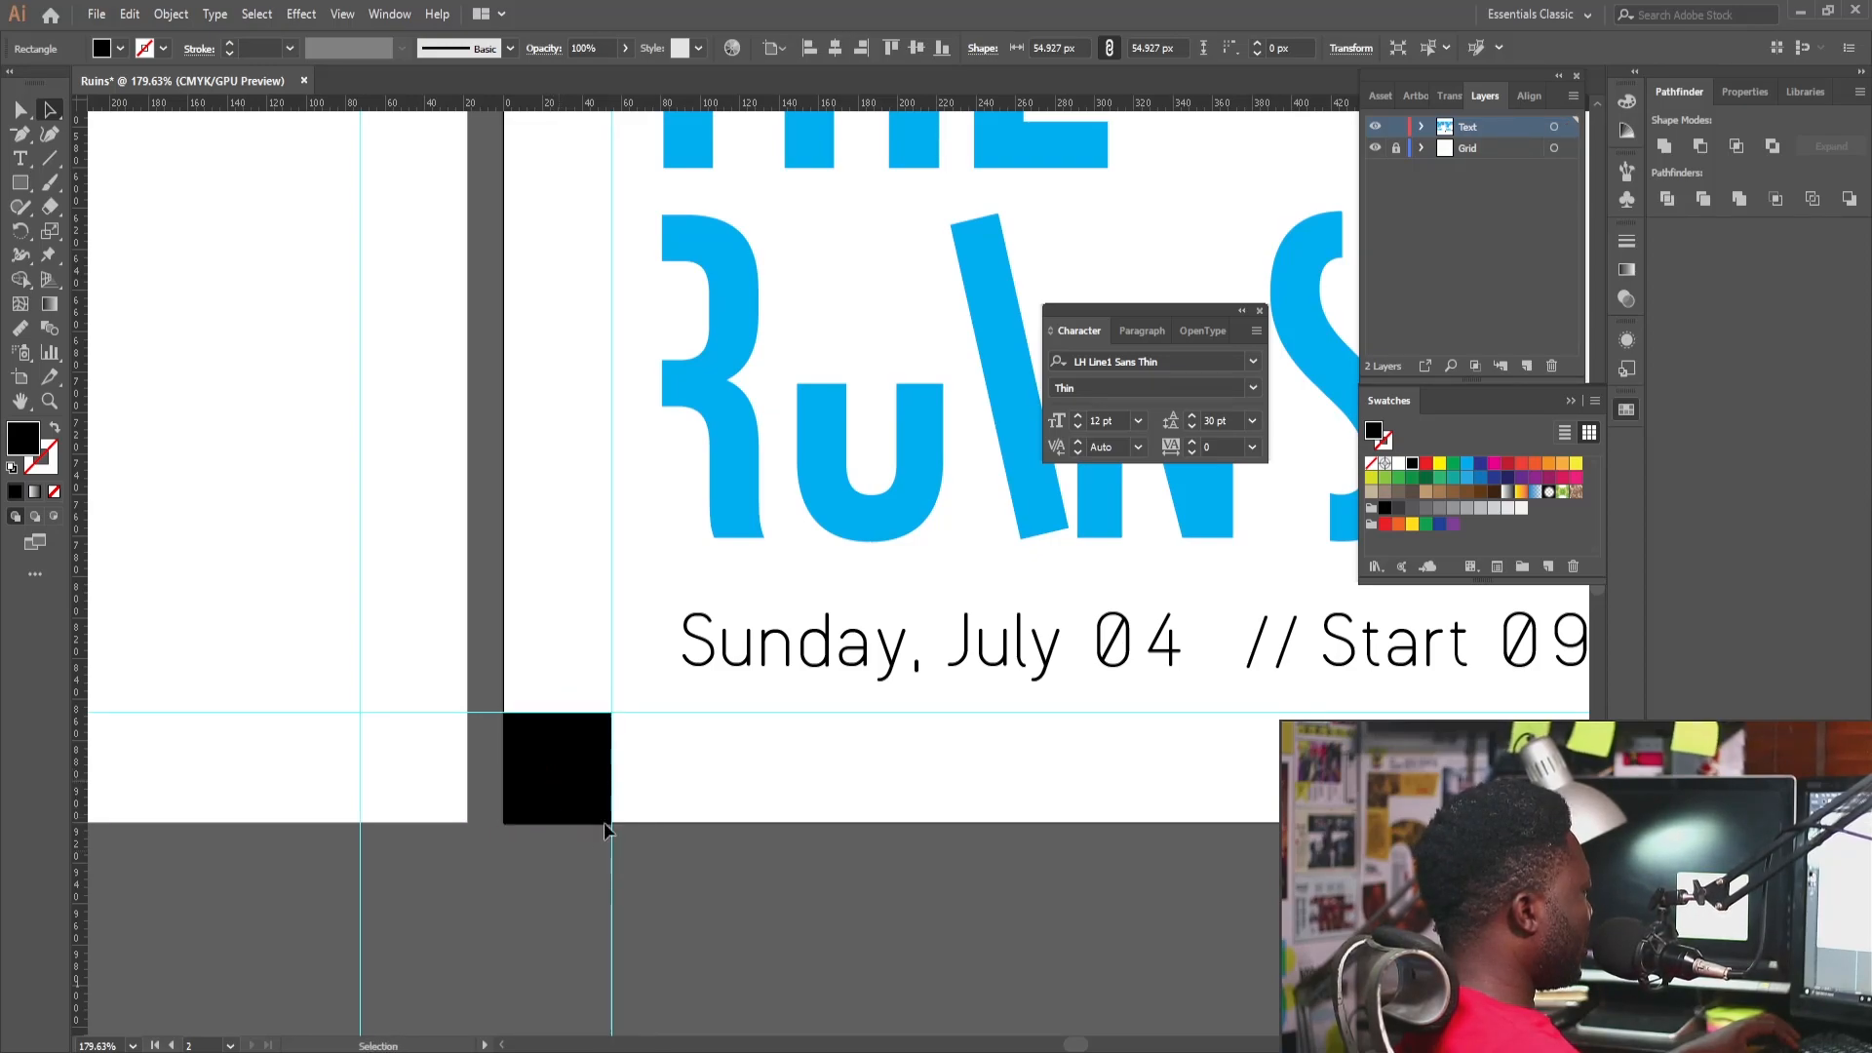
# Move the black square to the second artboard's upper-right corner and shift the vertical guide to its inner edge.
pyautogui.scroll(-3, 670, 683)
pyautogui.click(595, 750)
pyautogui.scroll(-3, 669, 543)
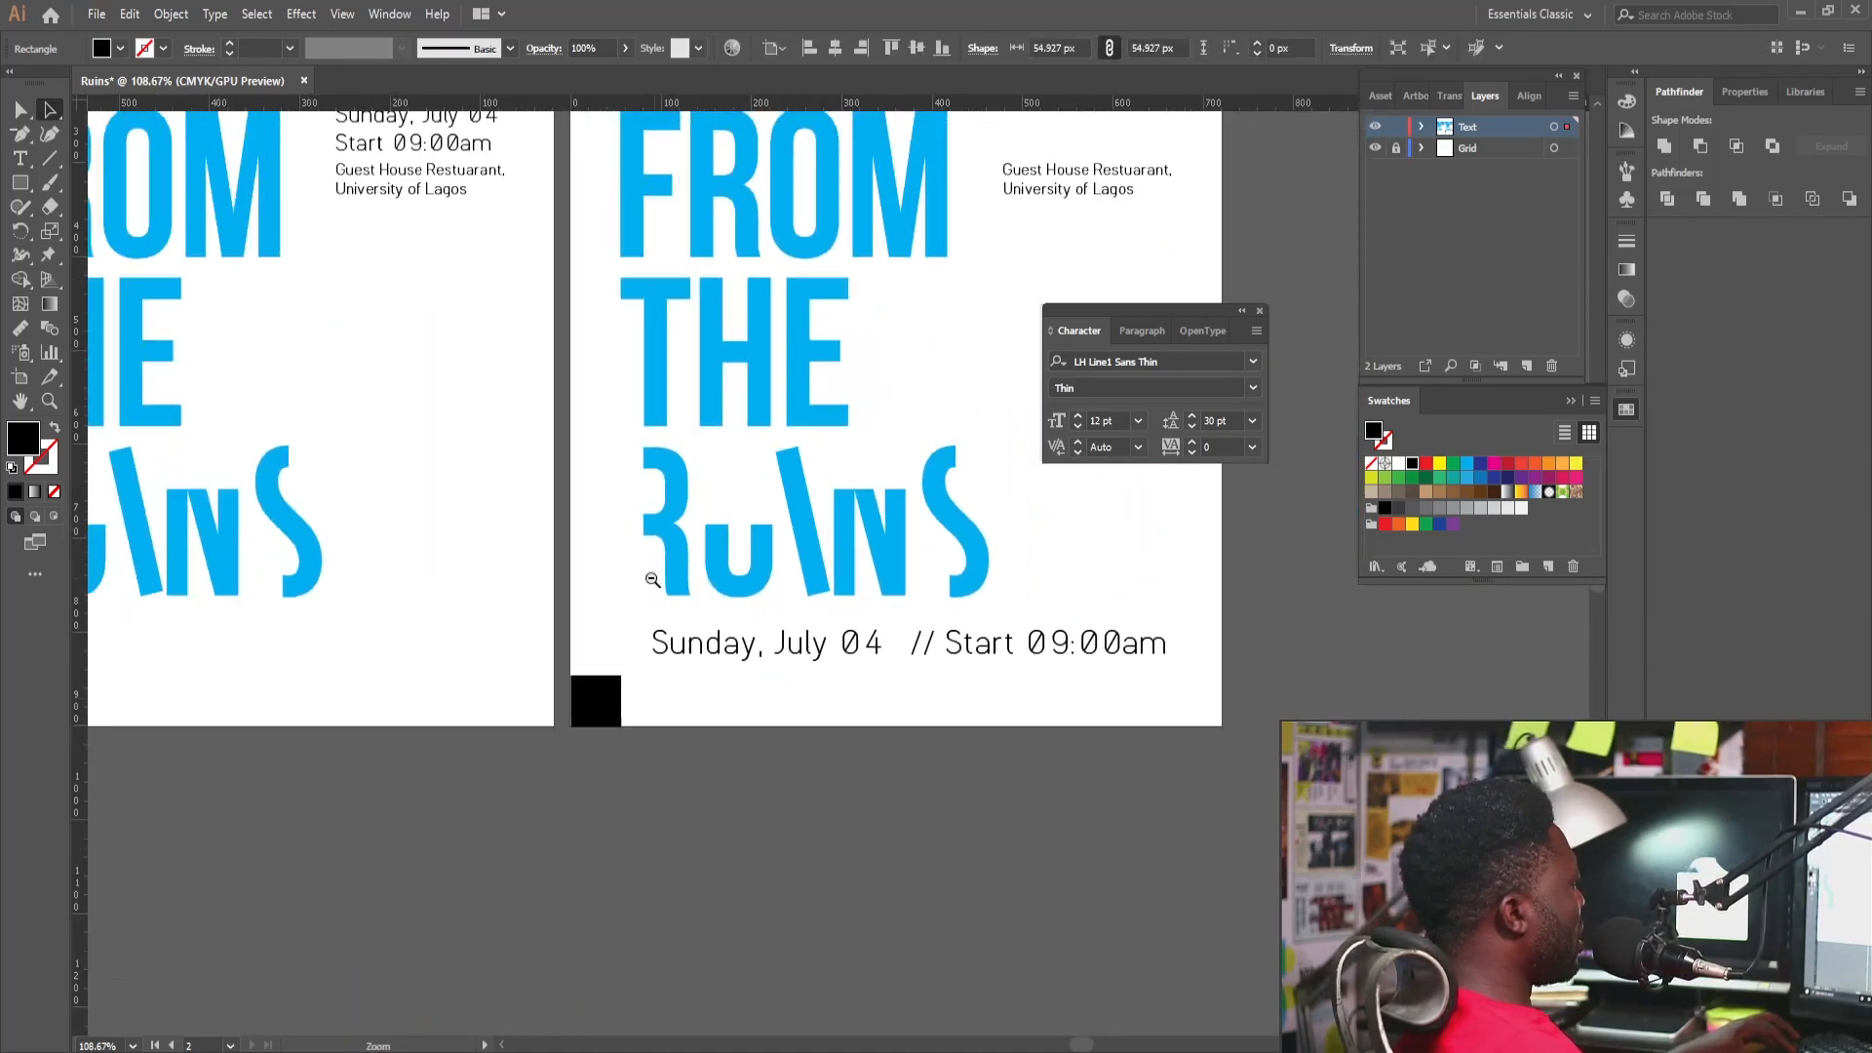
pyautogui.scroll(-2, 652, 579)
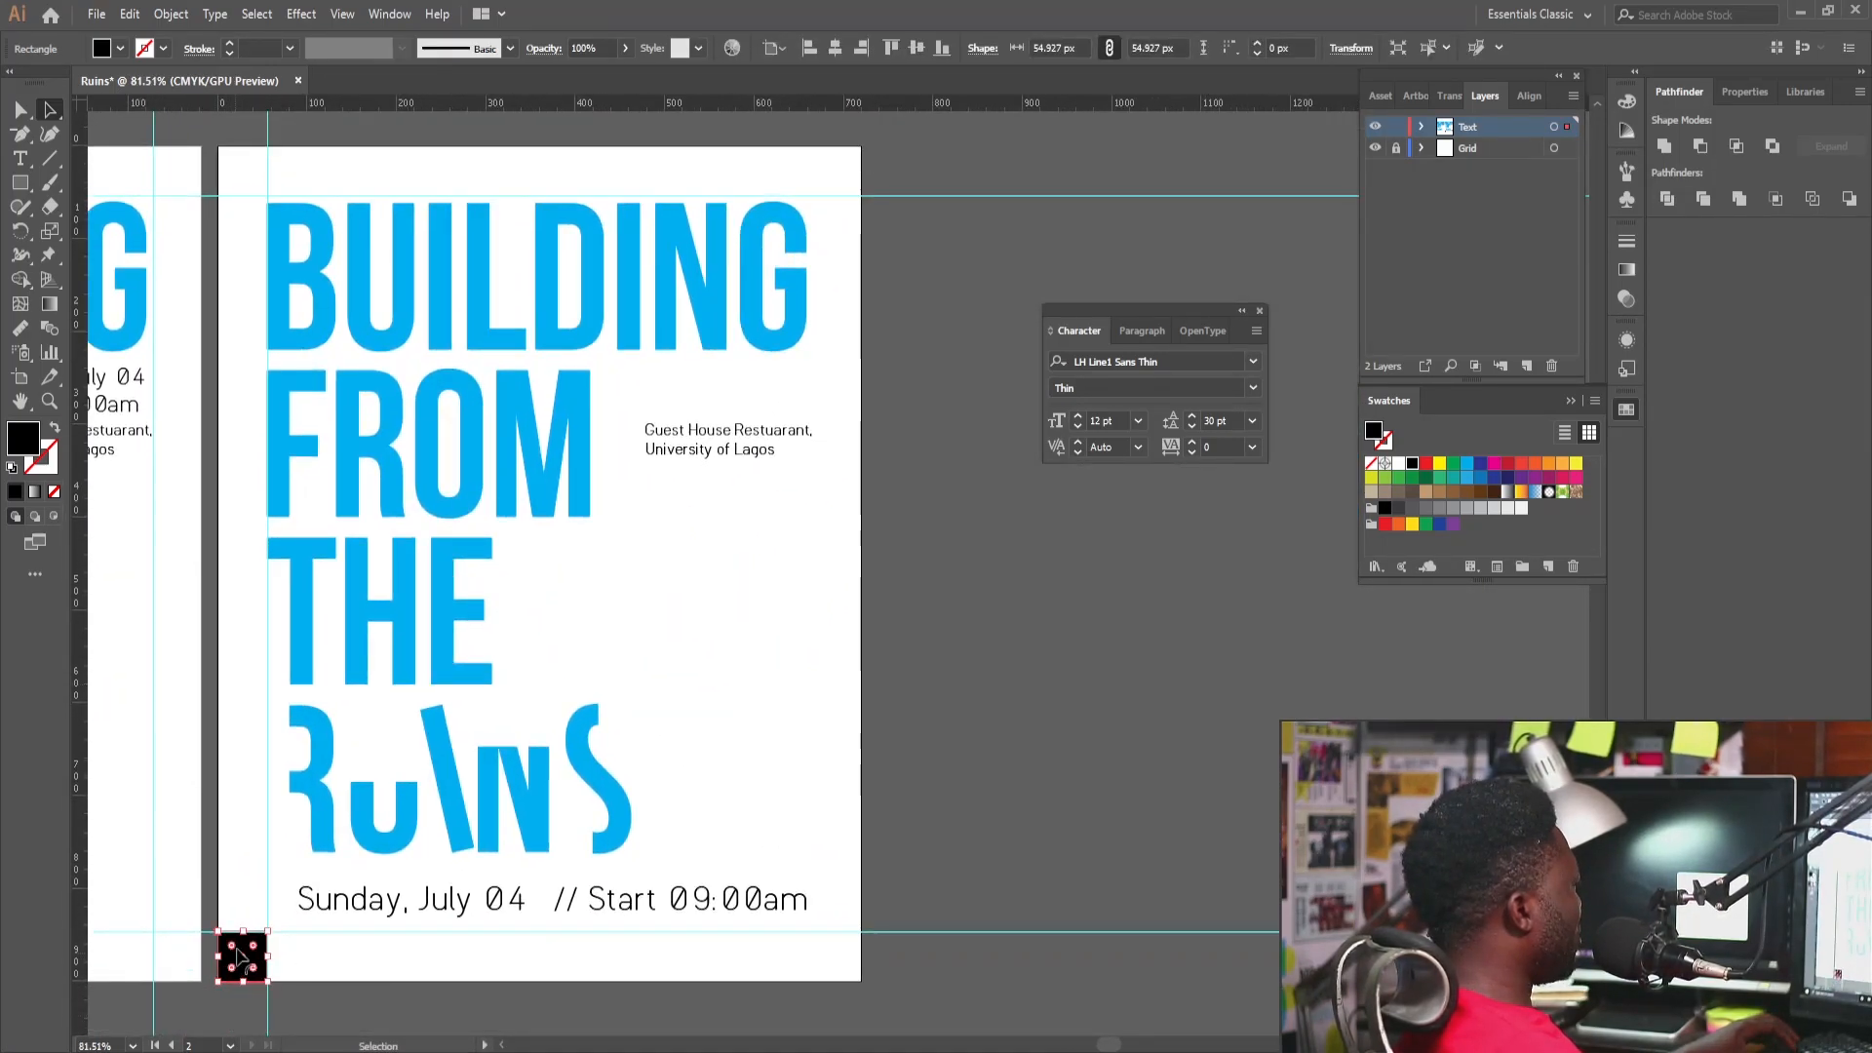
pyautogui.click(294, 1004)
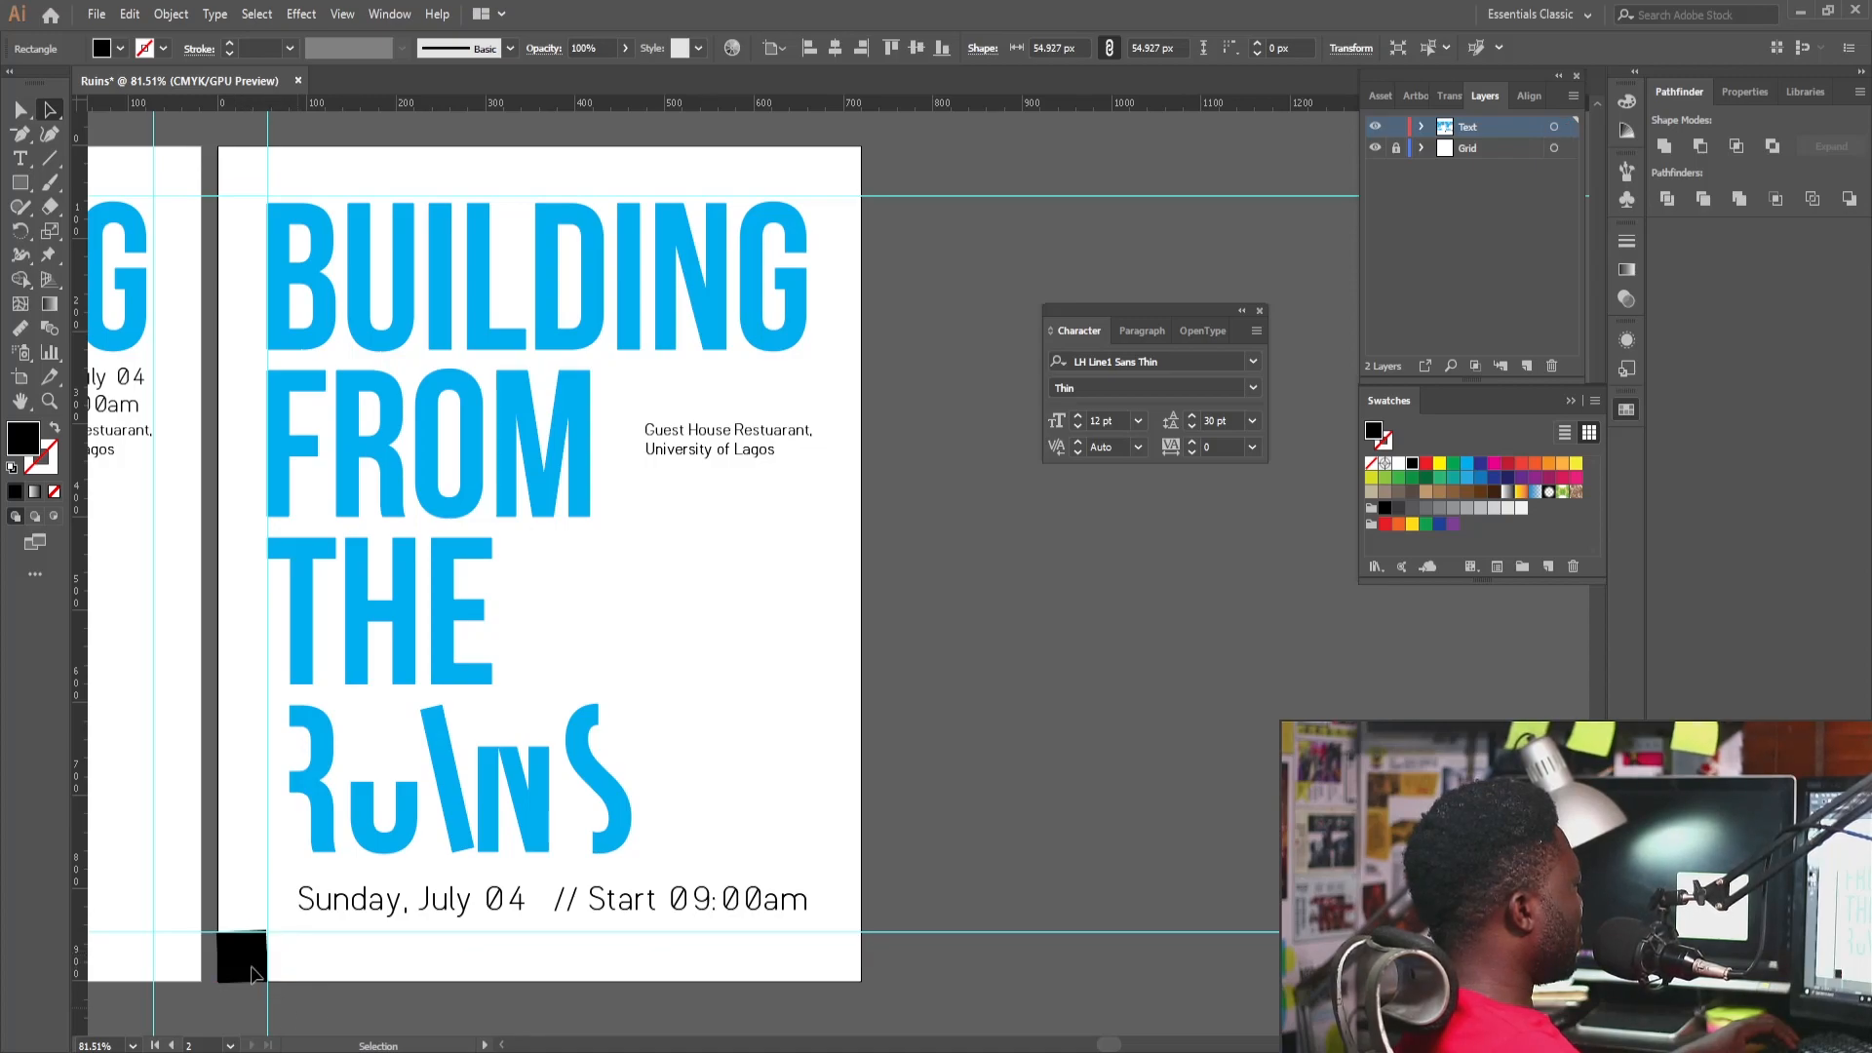
pyautogui.hotkey('ctrl', 'z')
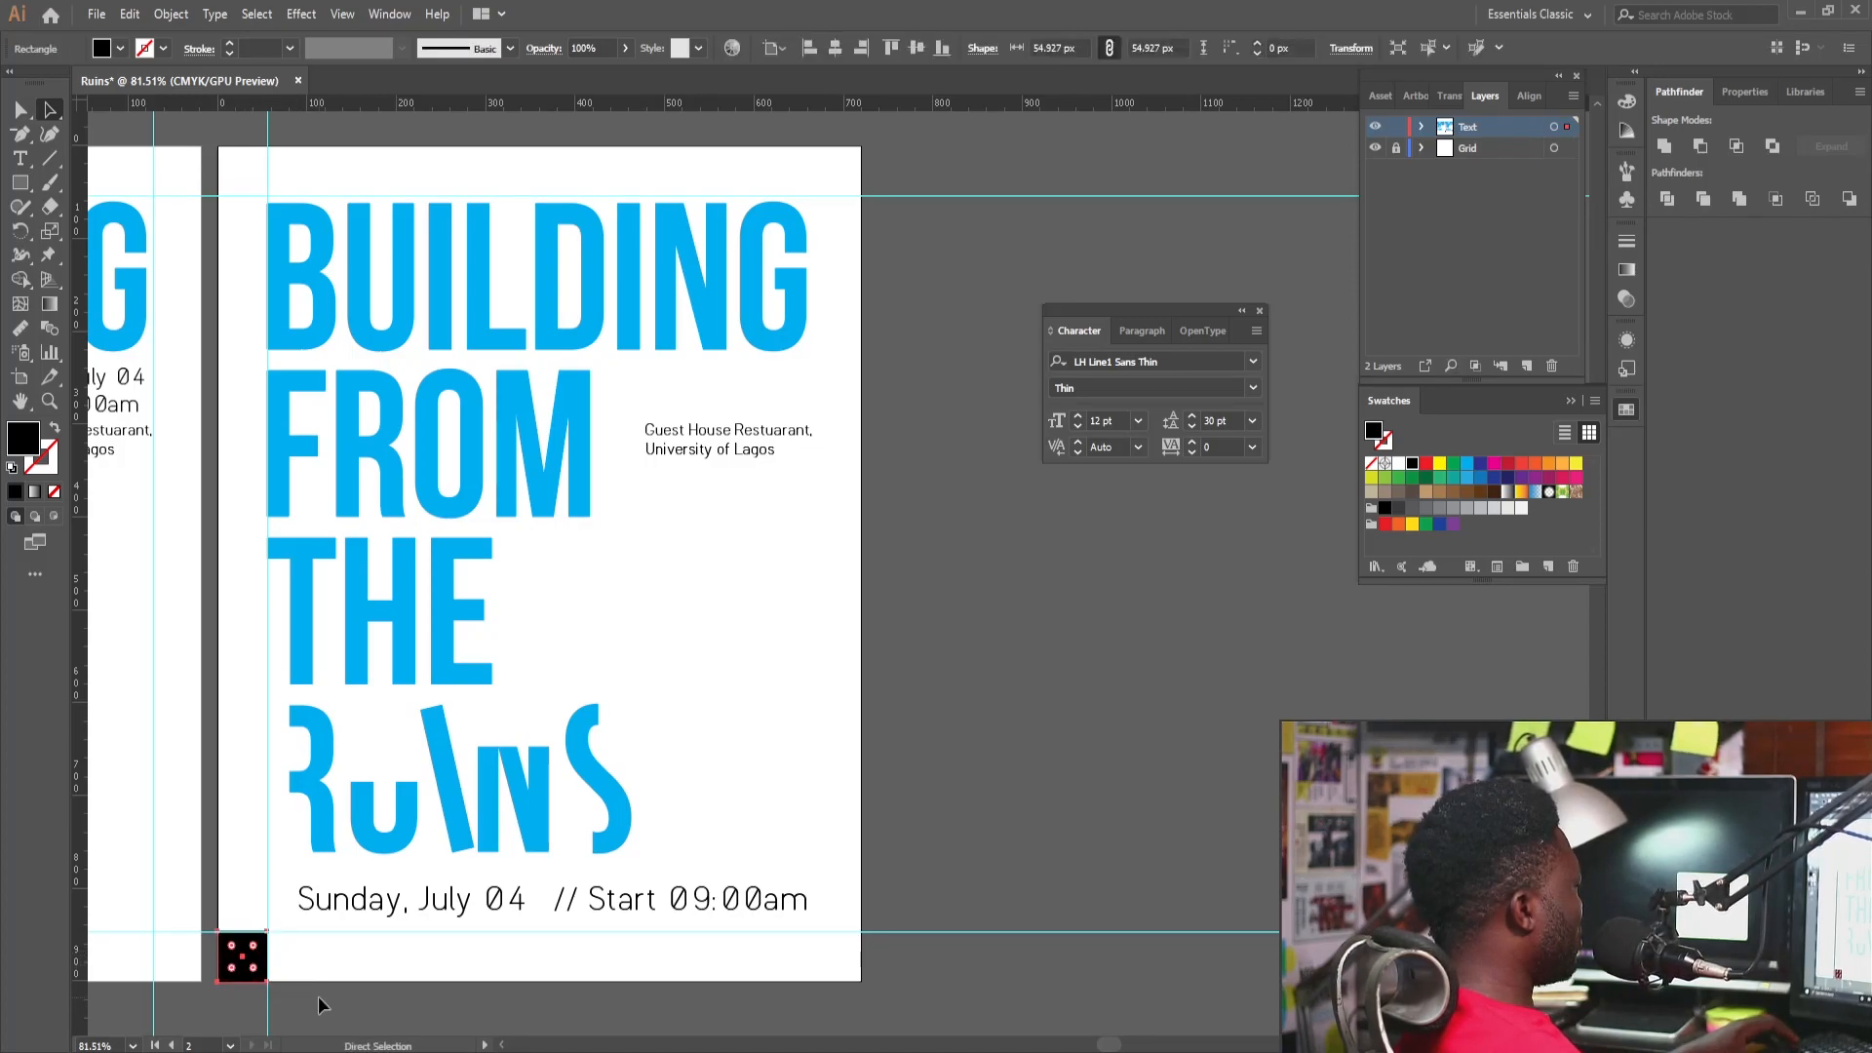
pyautogui.click(269, 951)
pyautogui.moveTo(263, 951); pyautogui.dragTo(856, 170)
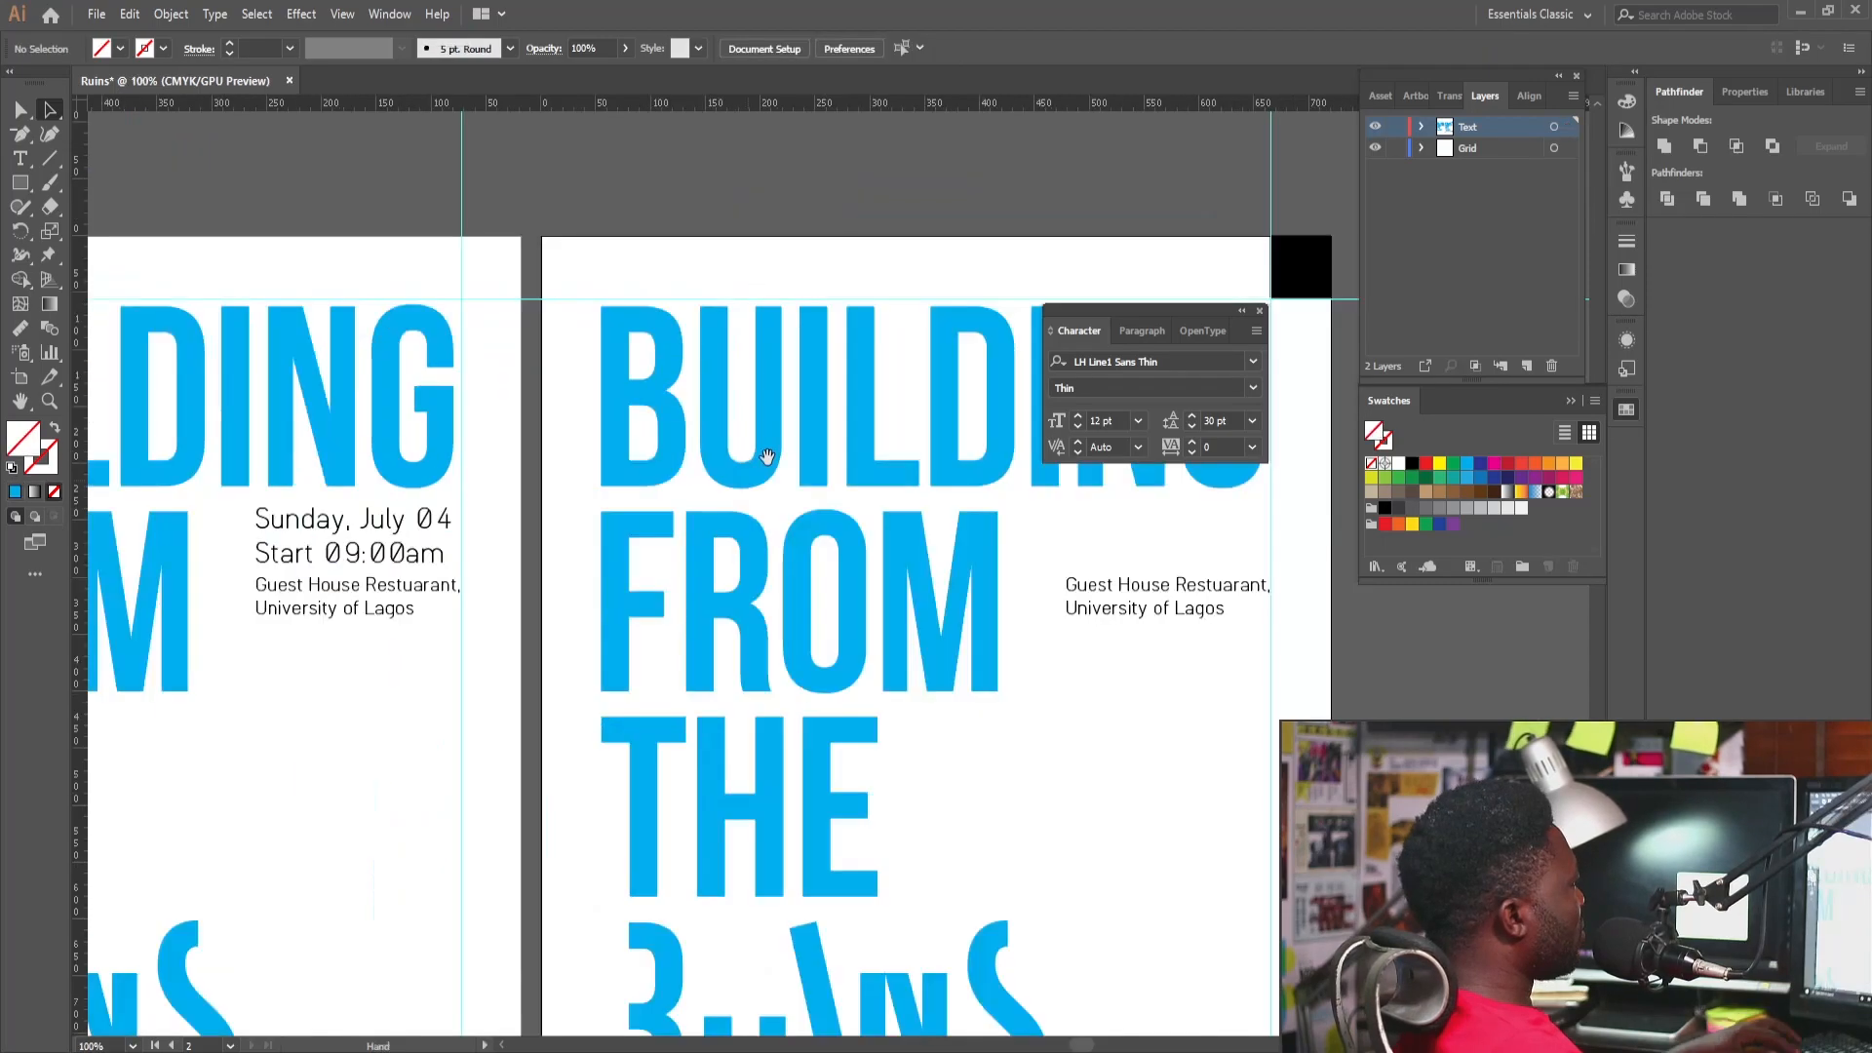
# Use the square in the second artboard's upper-left corner to place a vertical left-margin guide, and return it to the upper-right corner.
pyautogui.moveTo(764, 455); pyautogui.dragTo(314, 536)
pyautogui.moveTo(882, 336); pyautogui.dragTo(167, 334)
pyautogui.moveTo(78, 419); pyautogui.dragTo(185, 418)
pyautogui.click(156, 339)
pyautogui.moveTo(156, 339); pyautogui.dragTo(888, 332)
# Delete the black spacer square from the second artboard.
pyautogui.hotkey('ctrl', 'shift', 'a')
pyautogui.click(889, 343)
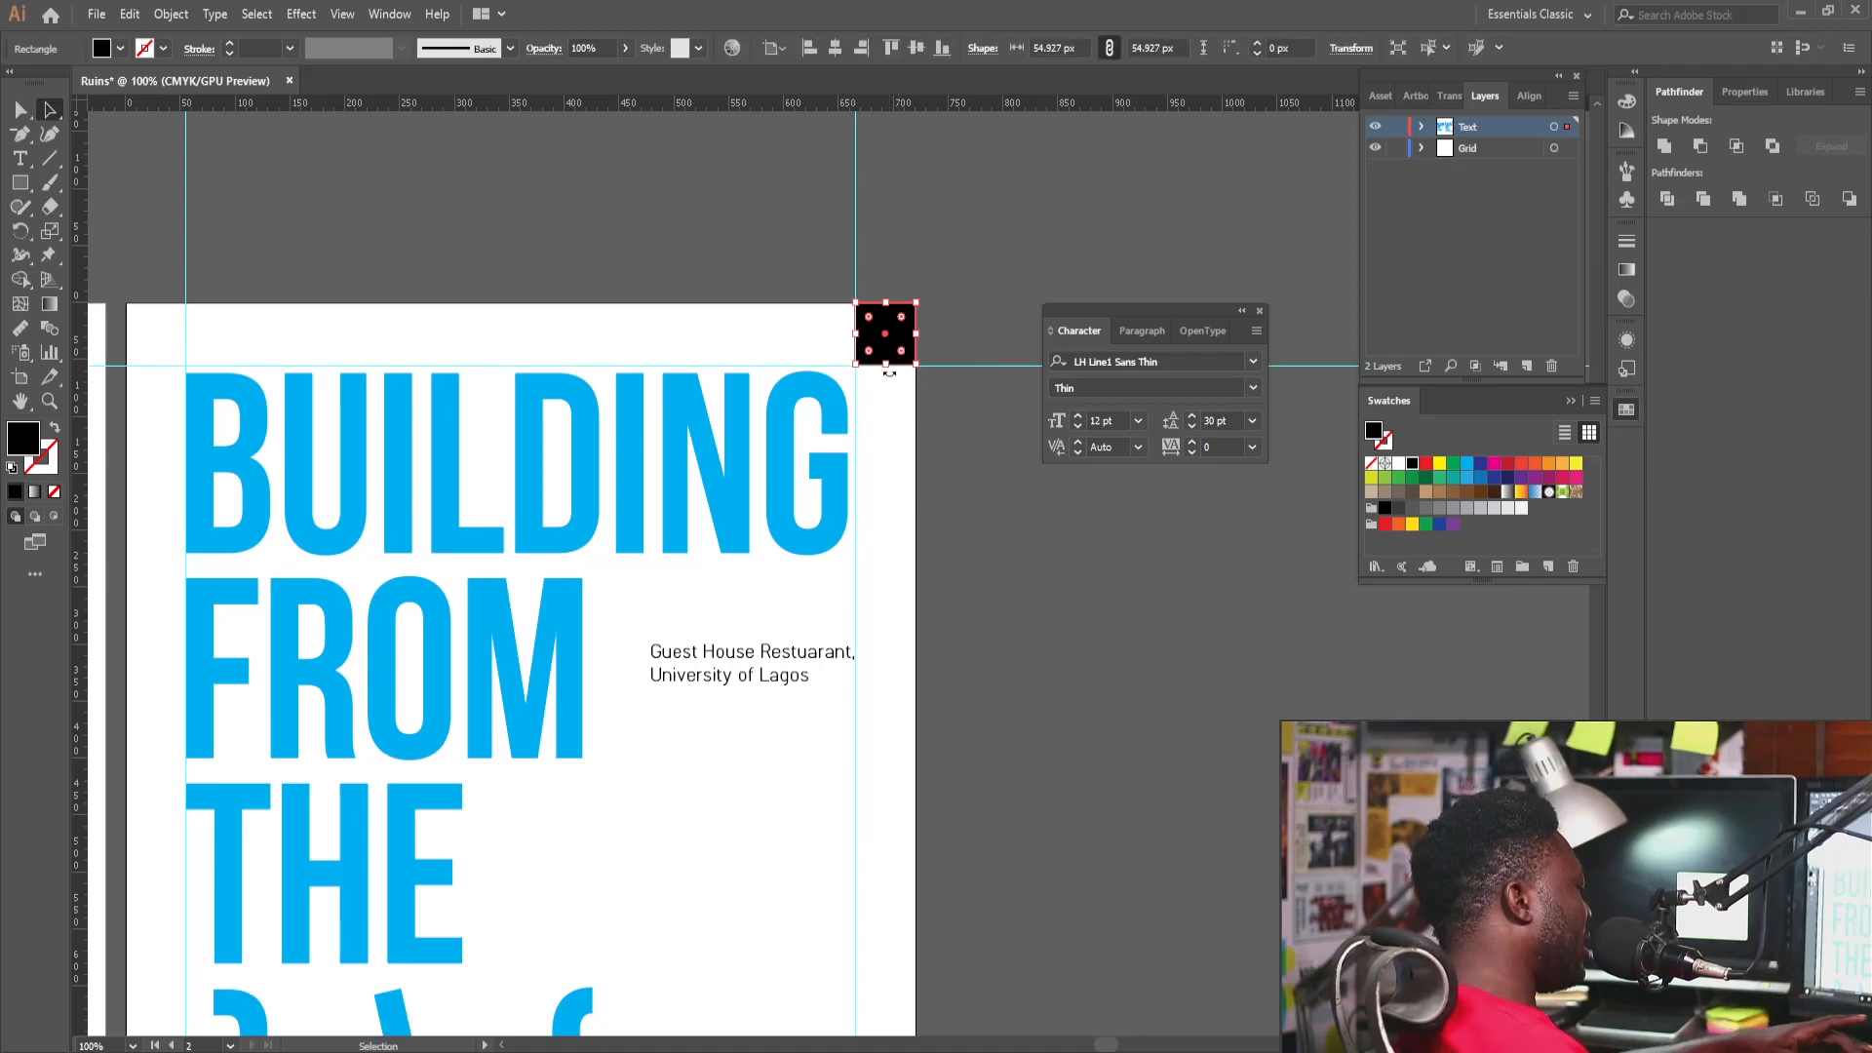
pyautogui.press('Delete')
# Align the date and start-time line with the left margin guide and enlarge it to reach the right margin guide.
pyautogui.press('z')
pyautogui.moveTo(830, 582); pyautogui.dragTo(485, 726)
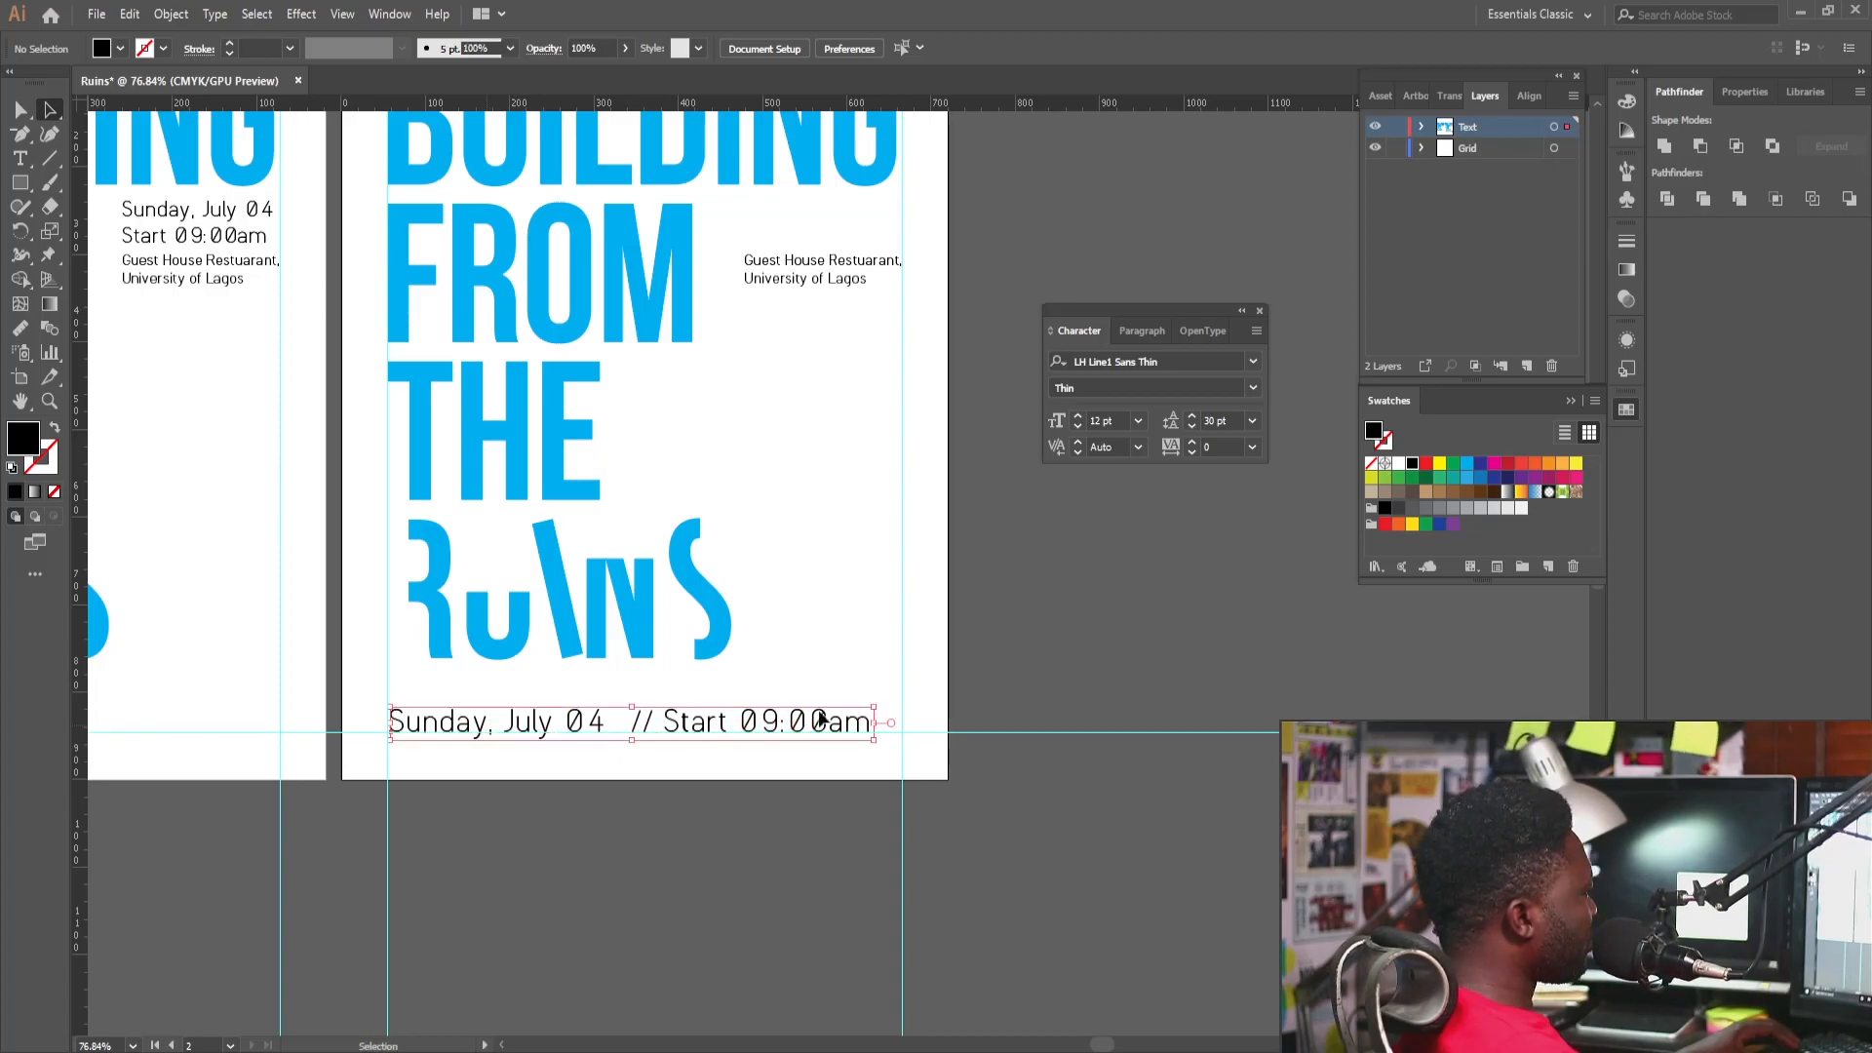
pyautogui.moveTo(877, 704); pyautogui.dragTo(905, 704)
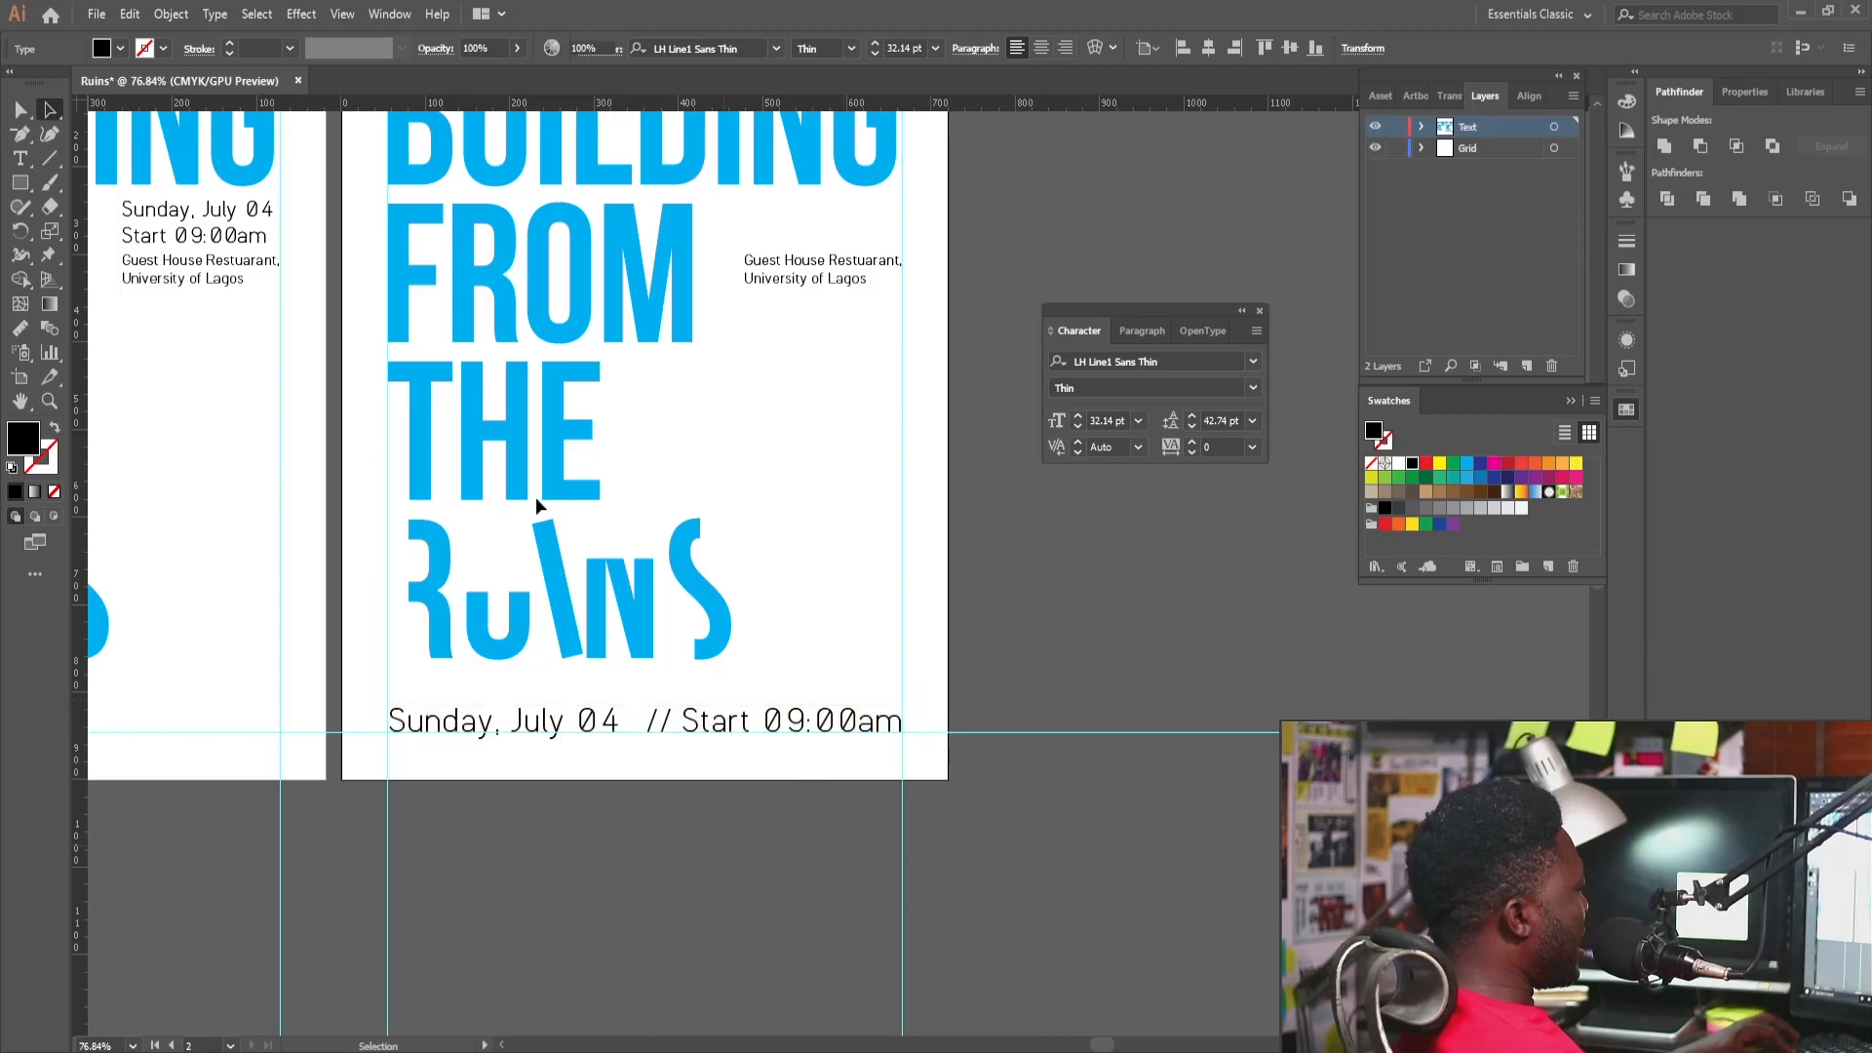
pyautogui.keyDown('ctrl'); pyautogui.click(554, 467); pyautogui.keyUp('ctrl')
pyautogui.moveTo(784, 743); pyautogui.dragTo(627, 760)
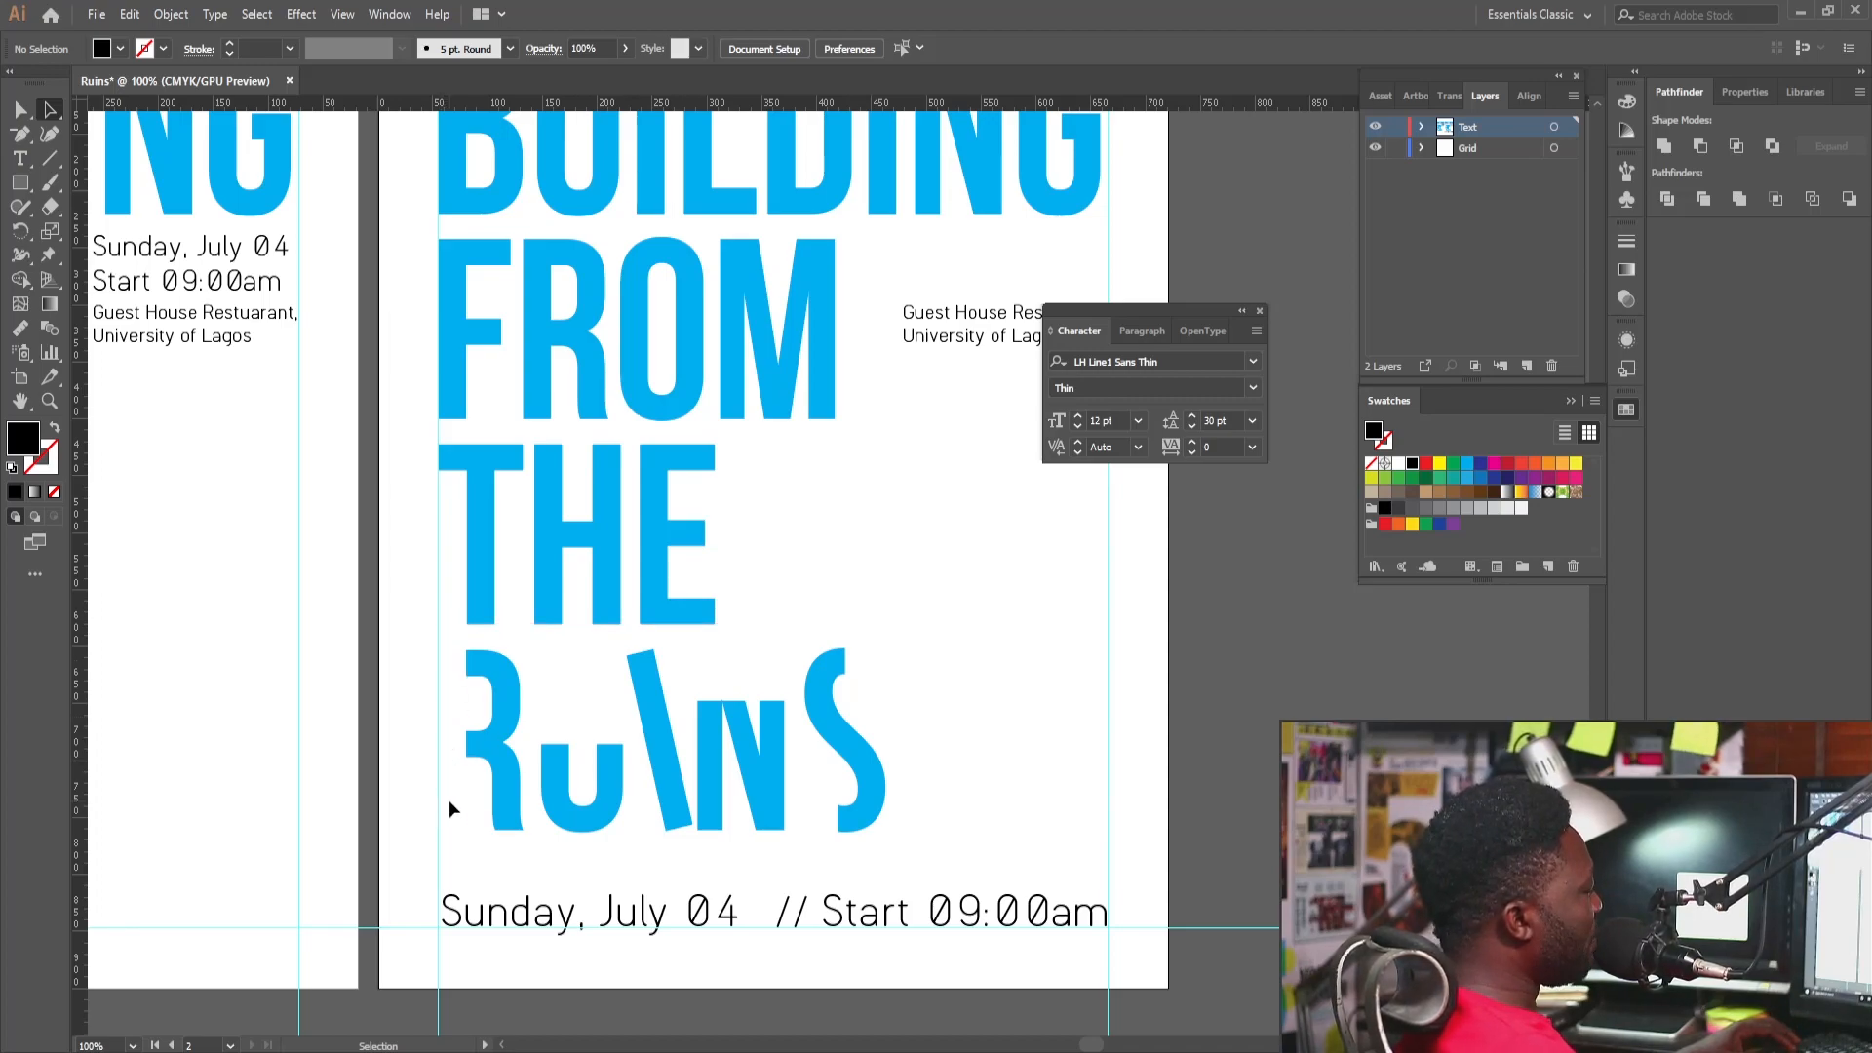
# Move the second artboard's venue text up beside the top of FROM, just below BUILDING.
pyautogui.moveTo(839, 581); pyautogui.dragTo(780, 575)
pyautogui.moveTo(840, 360); pyautogui.dragTo(613, 576)
pyautogui.click(769, 607)
pyautogui.moveTo(785, 594); pyautogui.dragTo(782, 538)
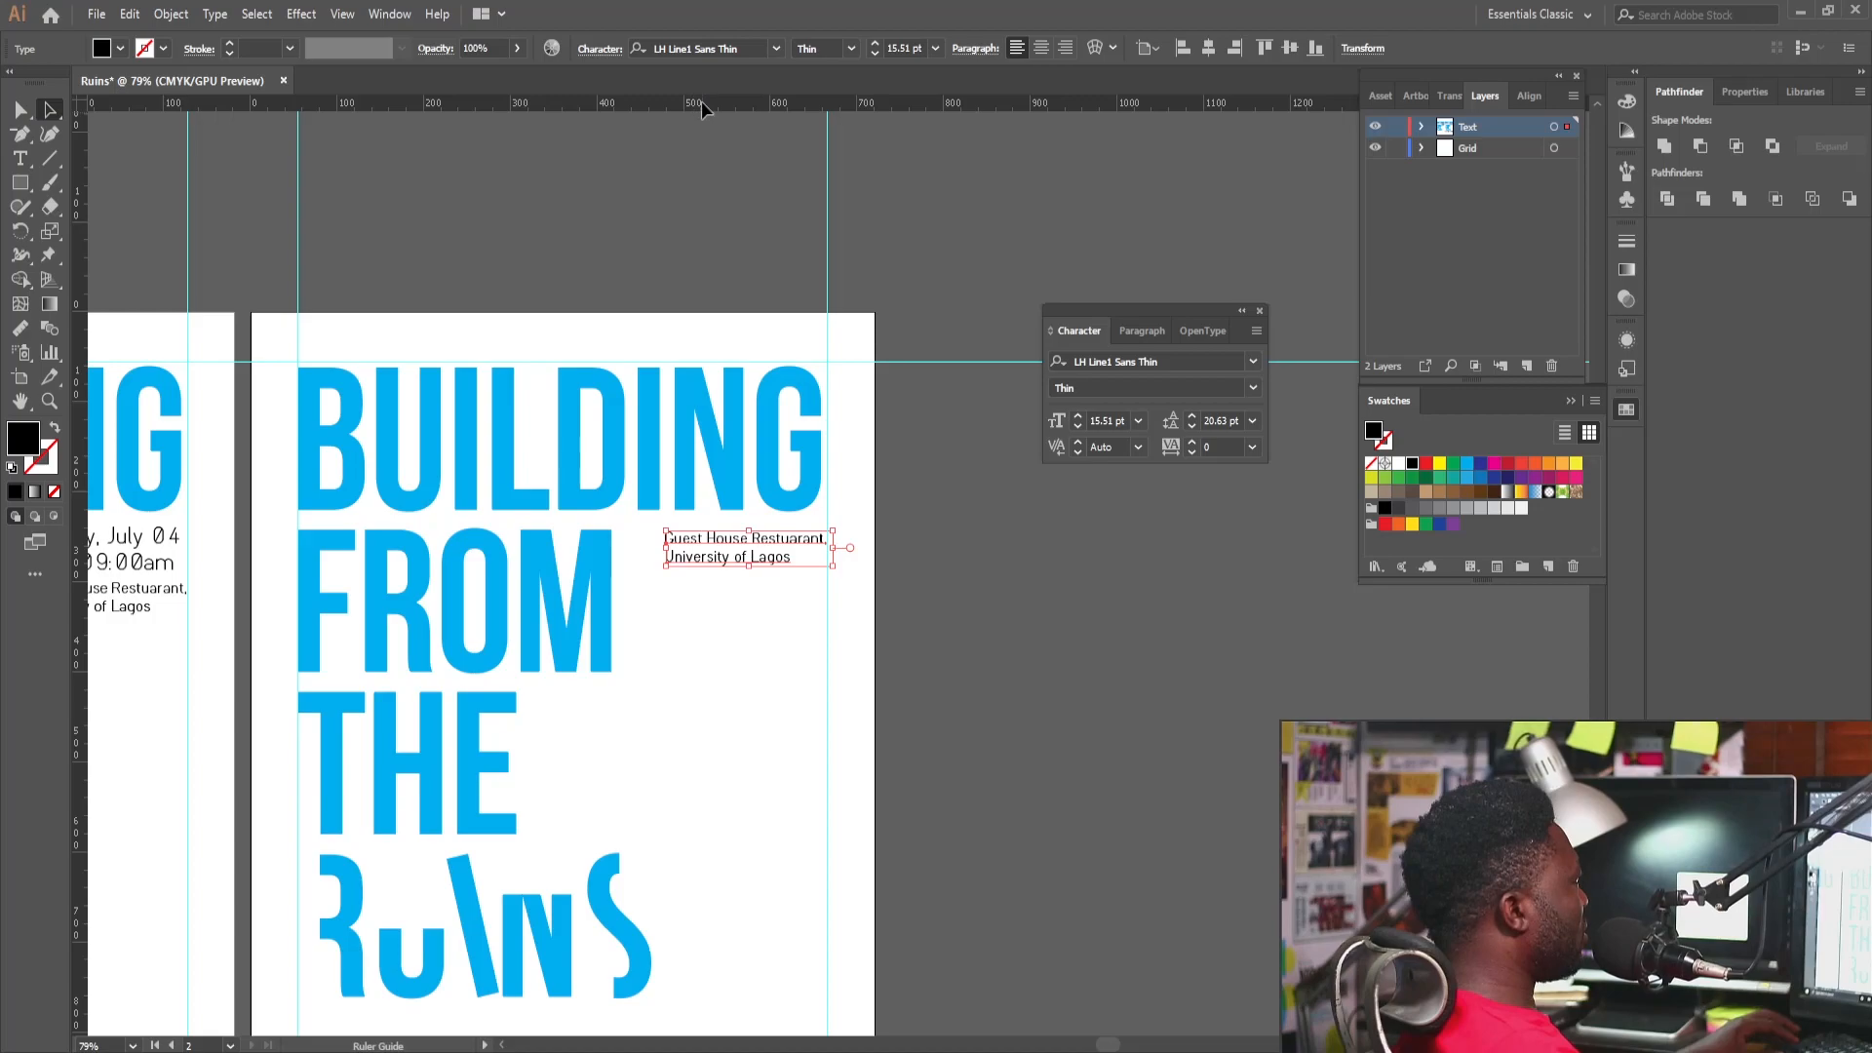
# Add a horizontal guide along the top of FROM and nudge the venue text up to align with it.
pyautogui.moveTo(713, 103); pyautogui.dragTo(622, 528)
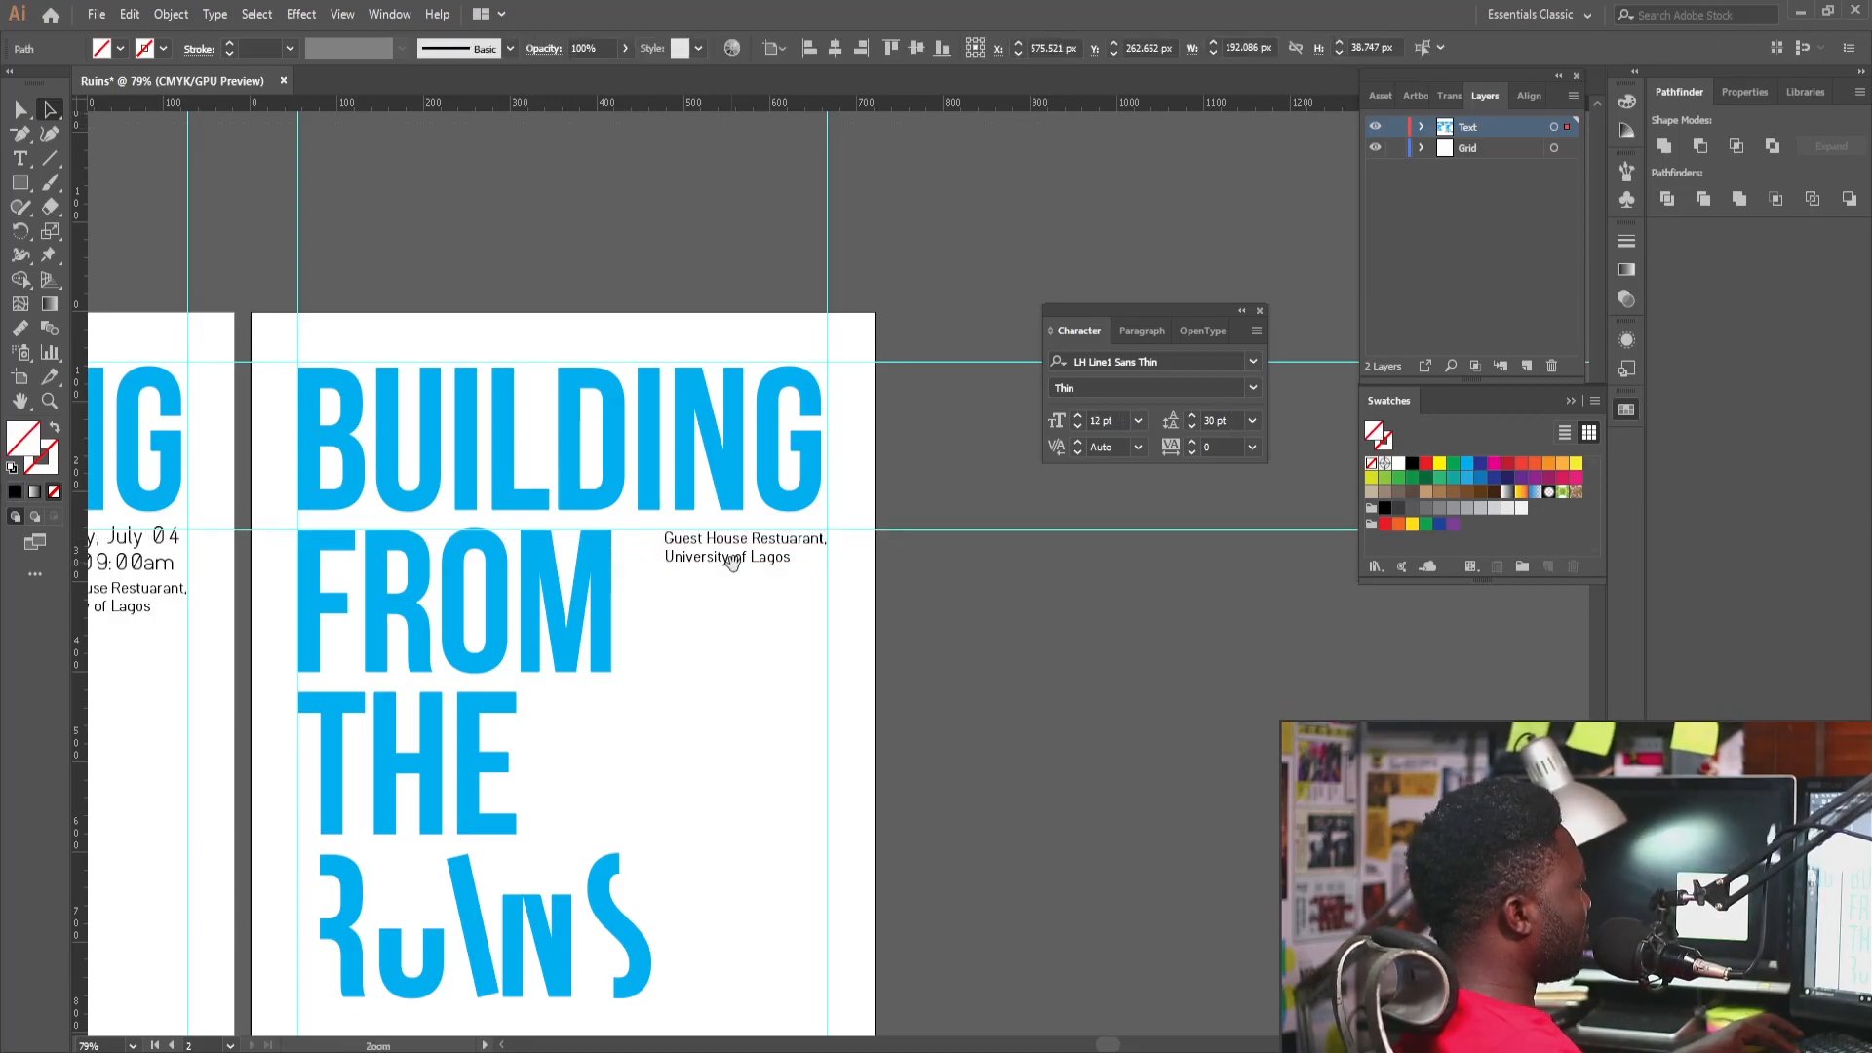
pyautogui.click(734, 564)
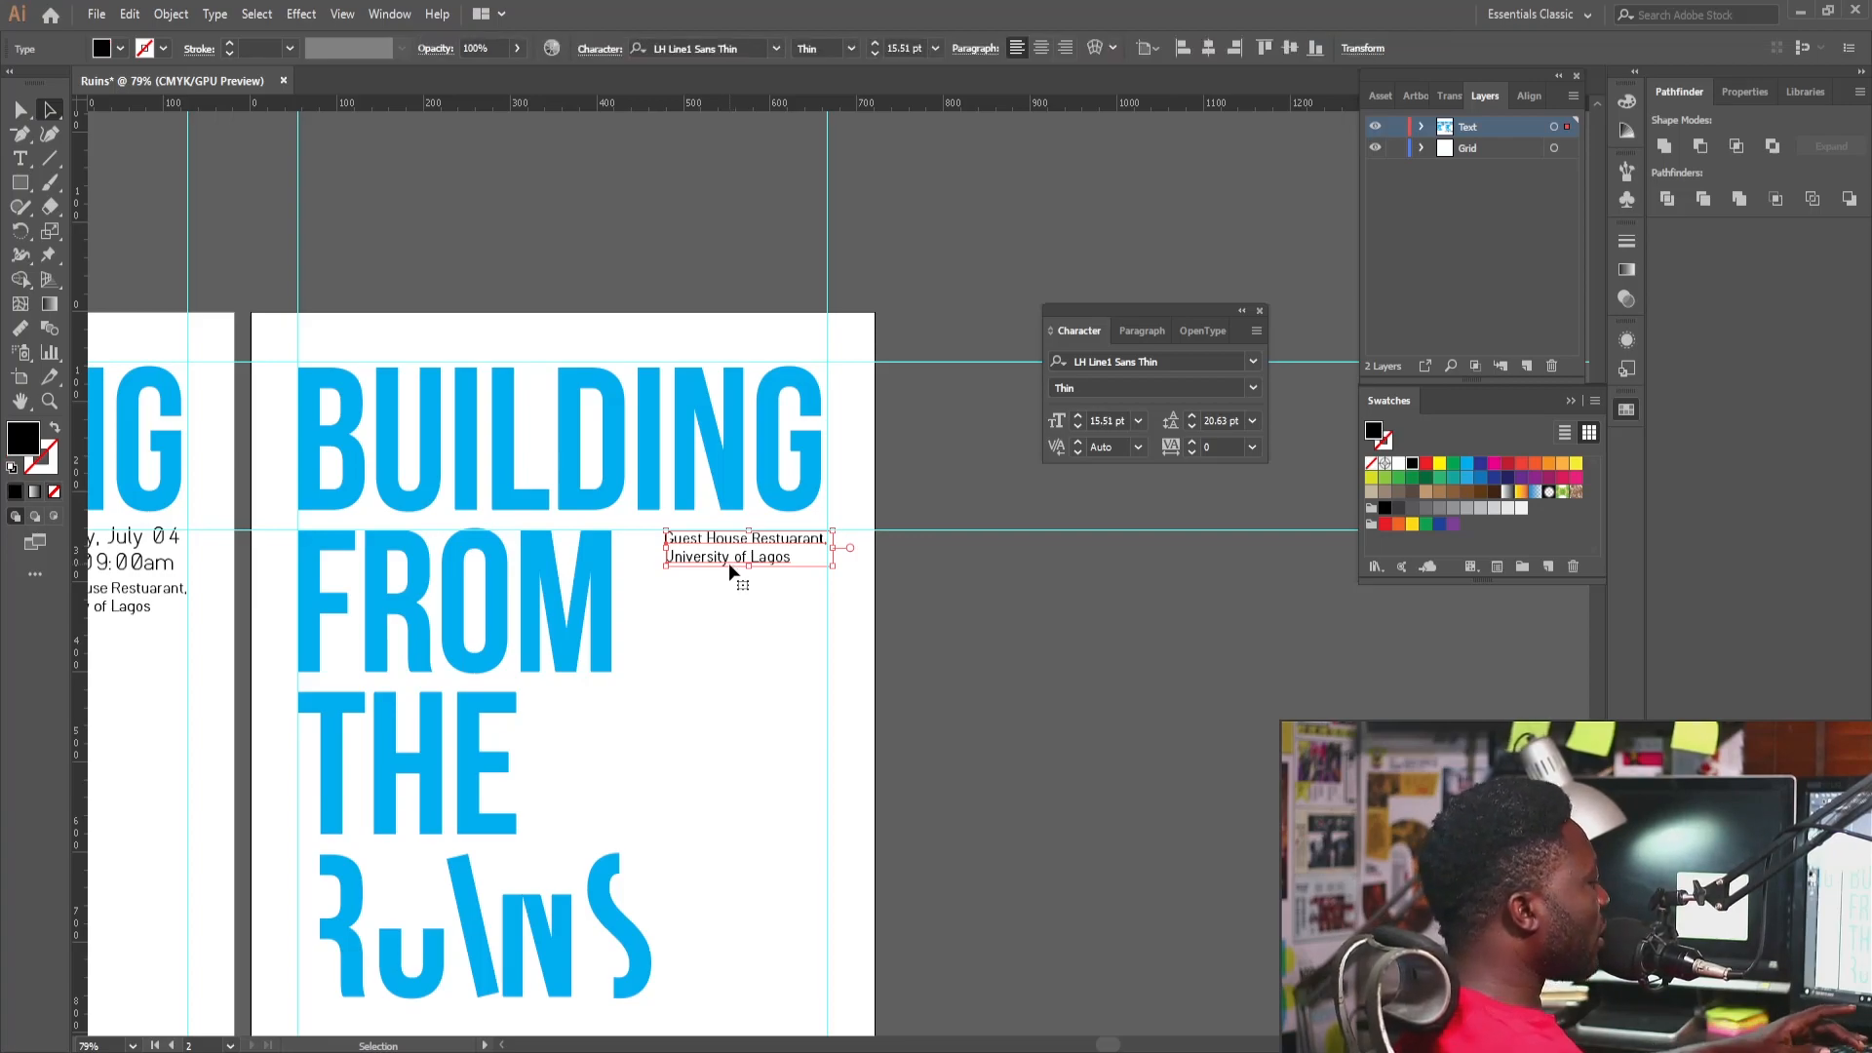
pyautogui.press('Up')
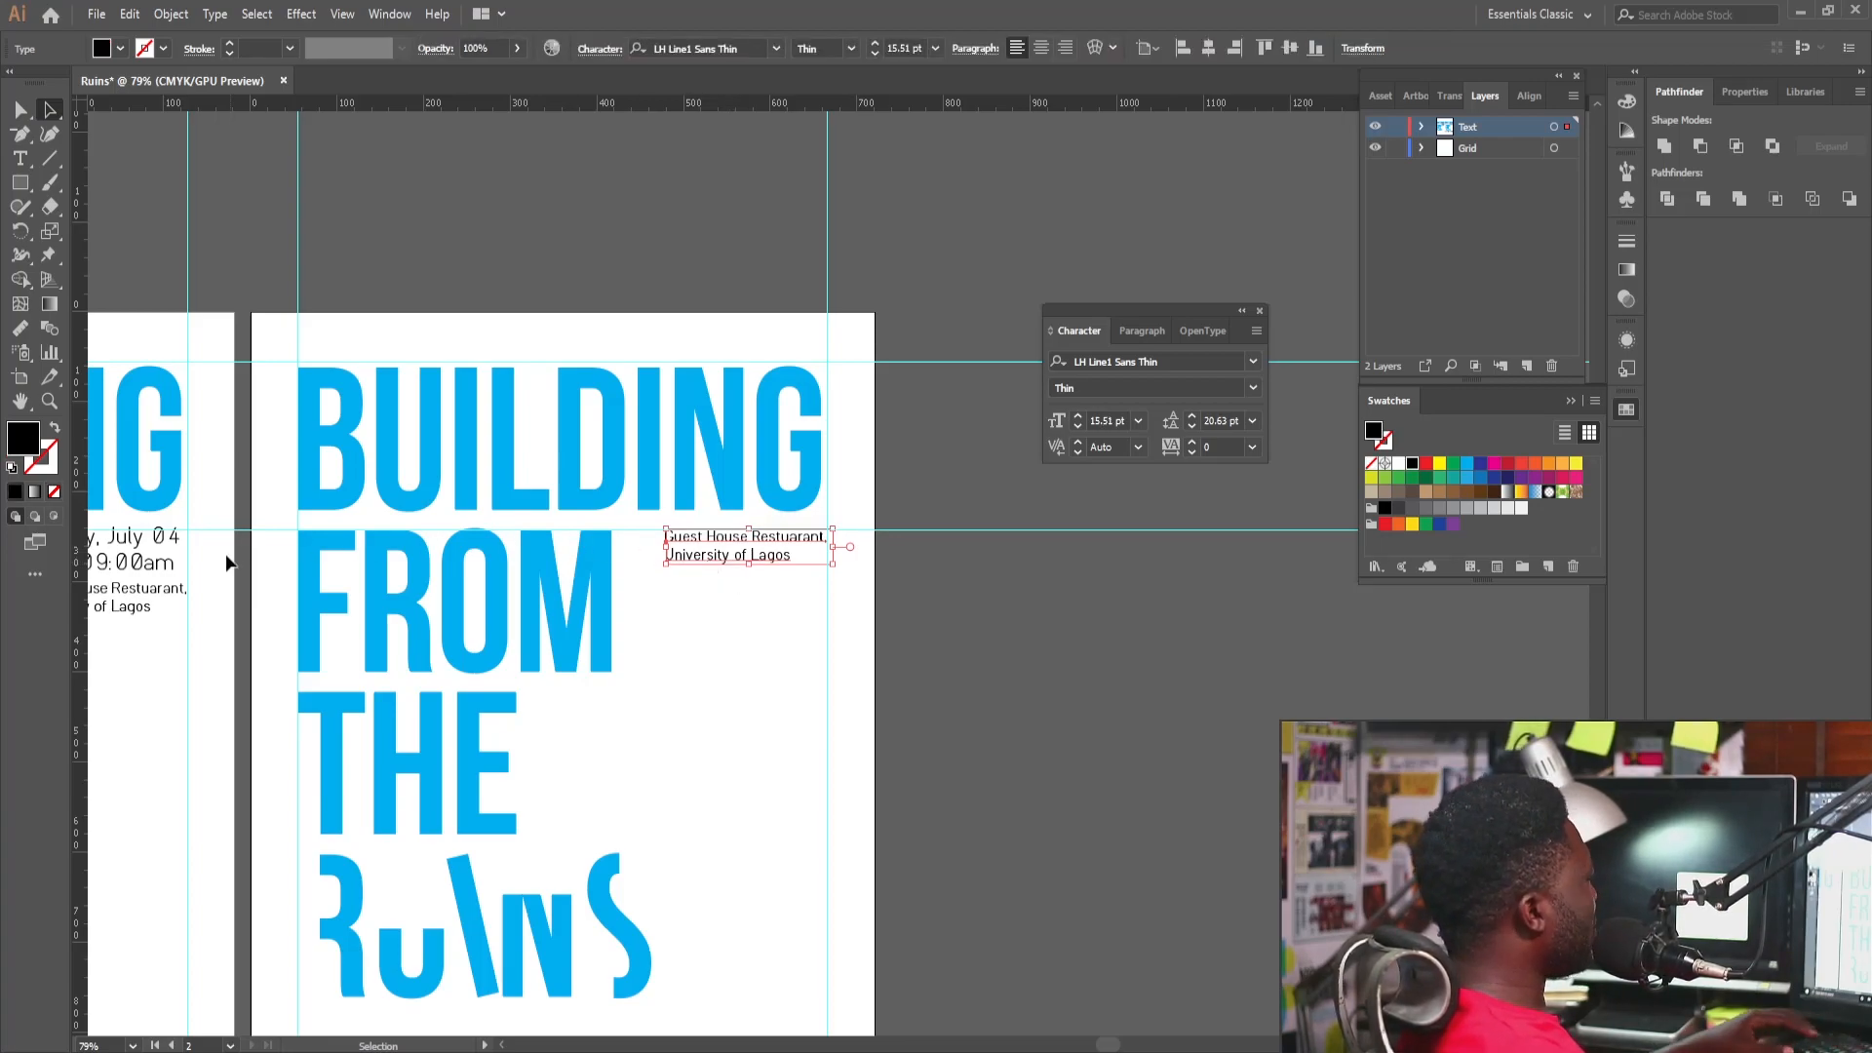
# Add a vertical guide just beside the M of FROM and enlarge the venue text to span from it to the right margin guide.
pyautogui.click(93, 607)
pyautogui.moveTo(541, 611); pyautogui.dragTo(639, 574)
pyautogui.click(718, 613)
pyautogui.moveTo(894, 422); pyautogui.dragTo(781, 518)
pyautogui.hscroll(2, 702, 616)
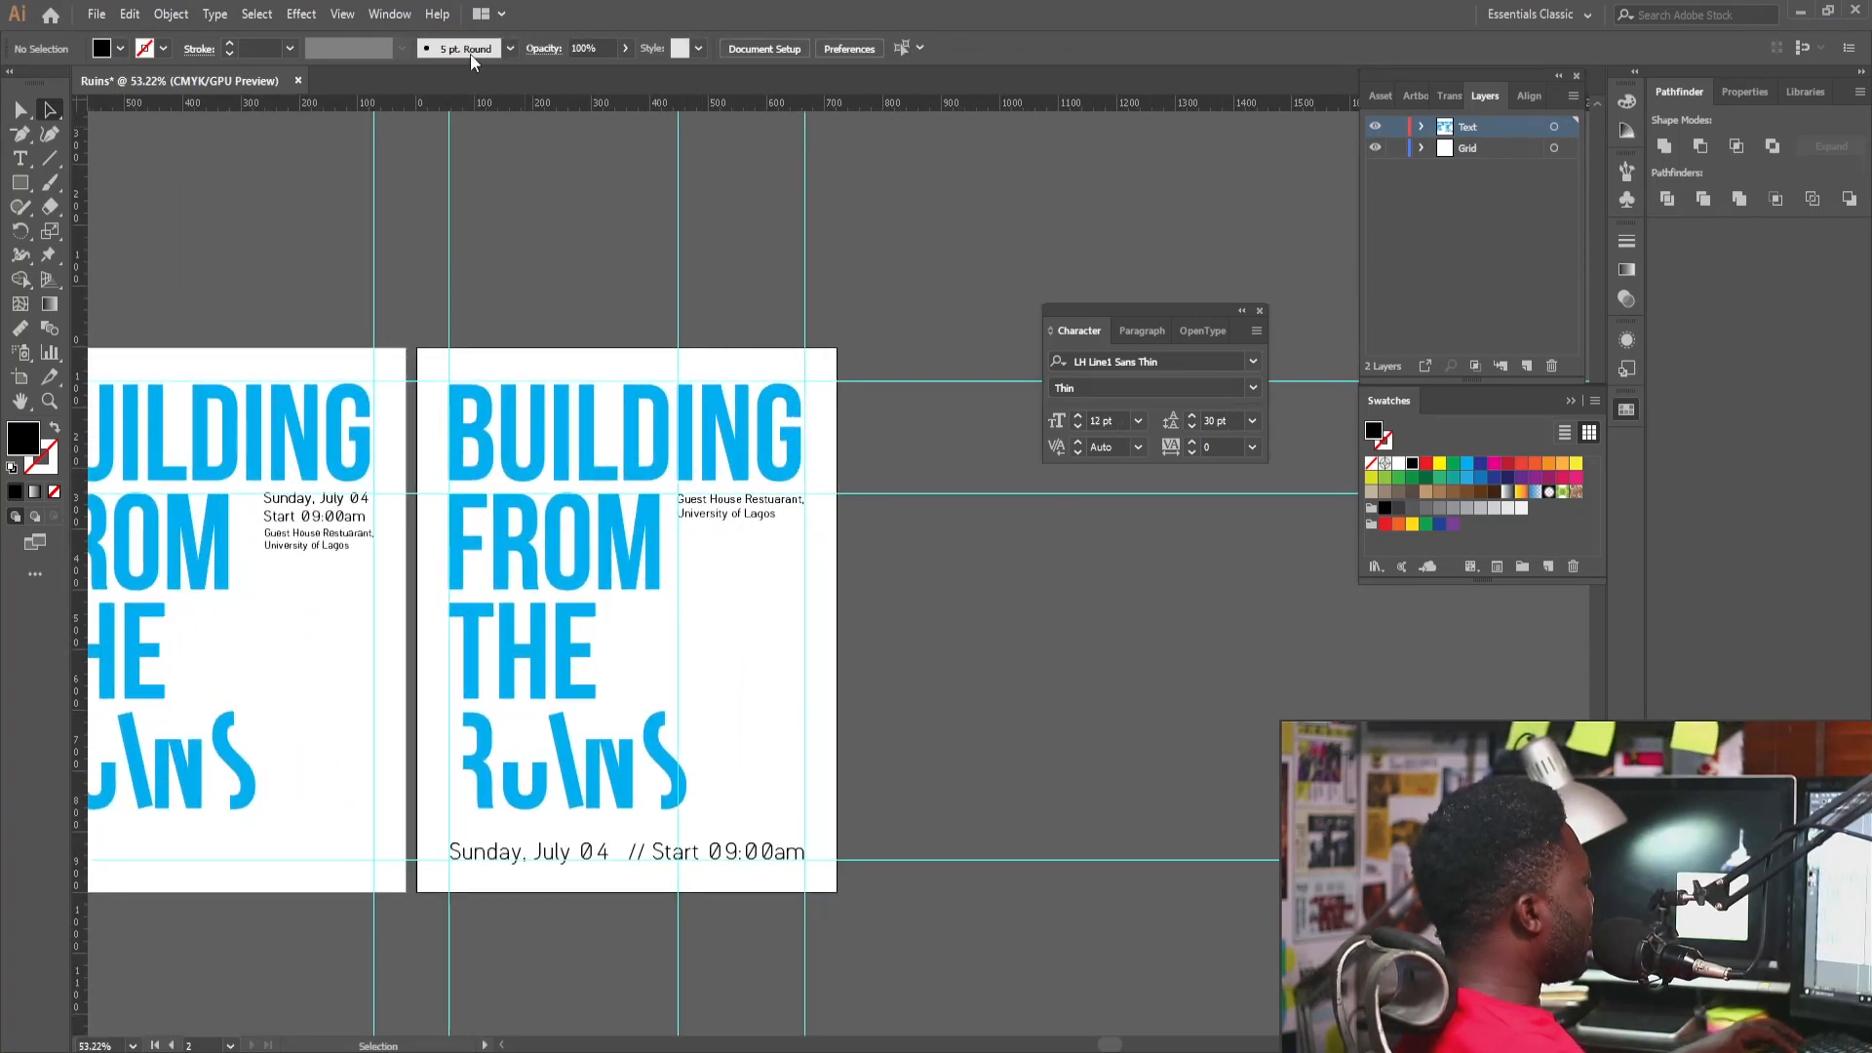
# Clear all guides from the document.
pyautogui.click(304, 14)
pyautogui.click(324, 15)
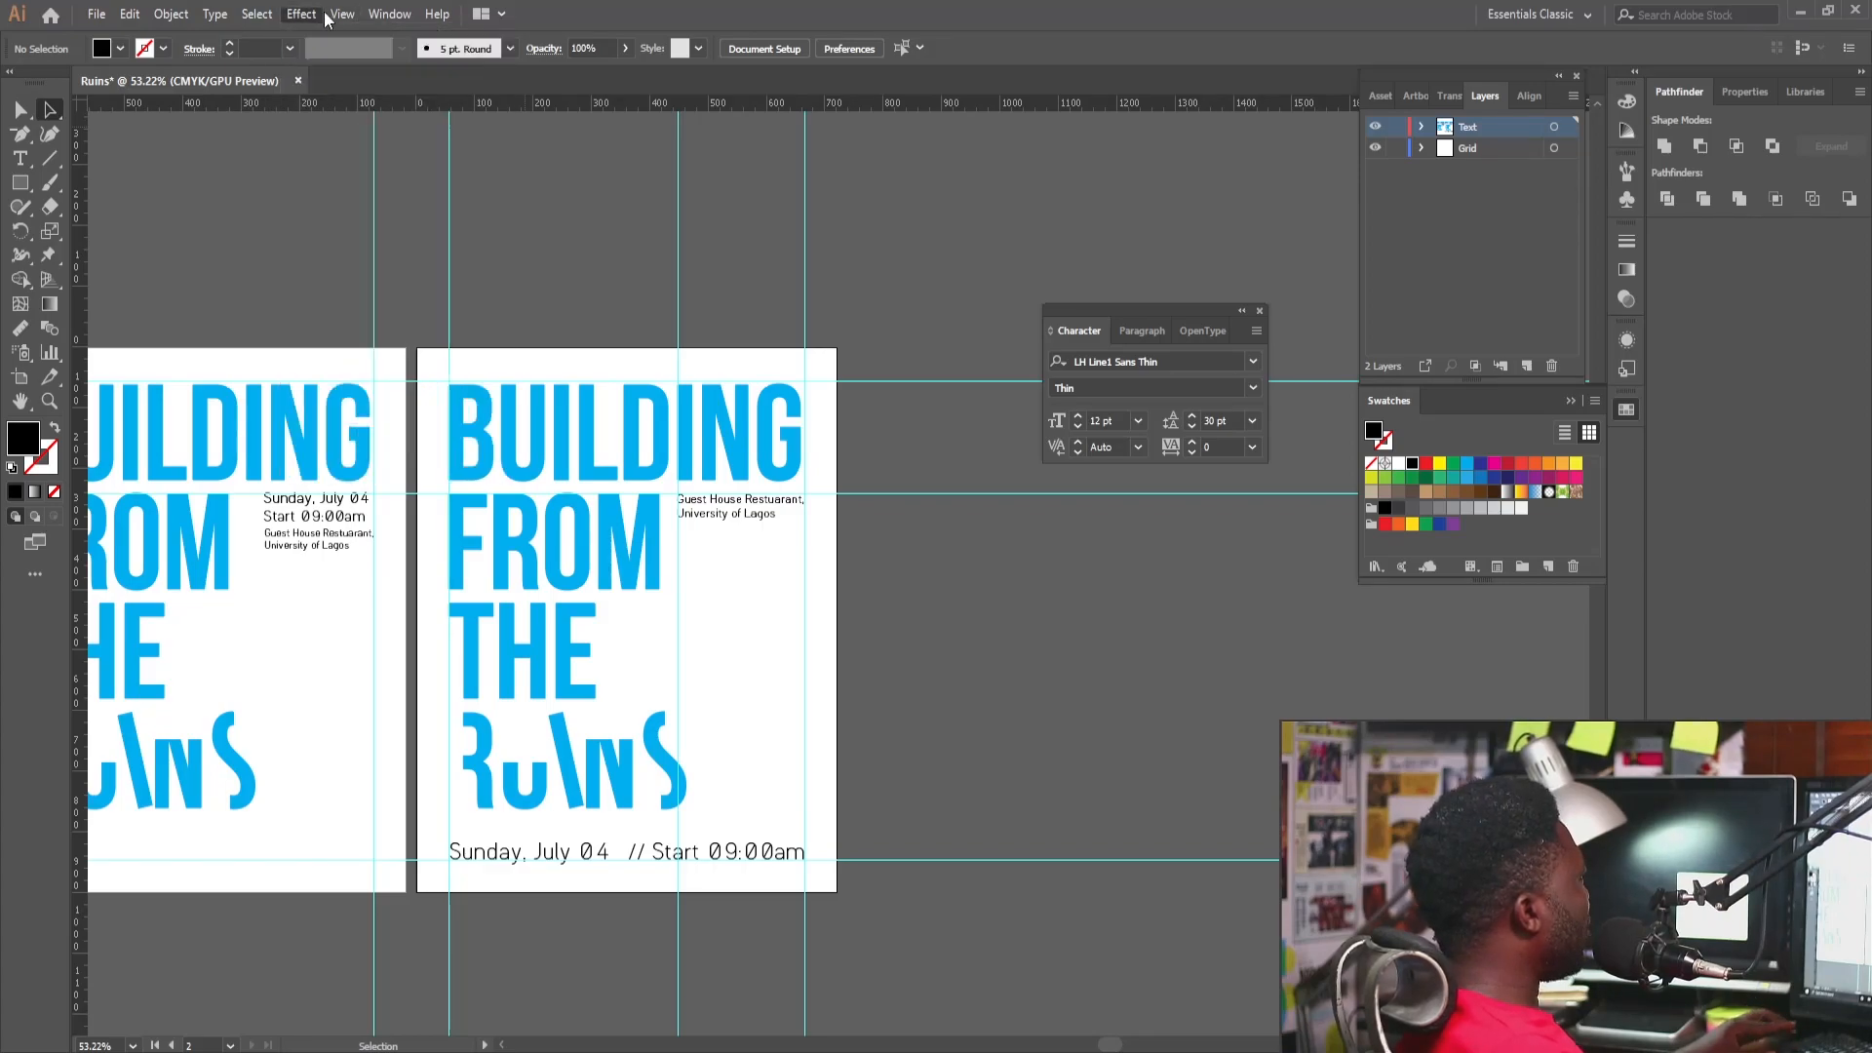
pyautogui.click(340, 14)
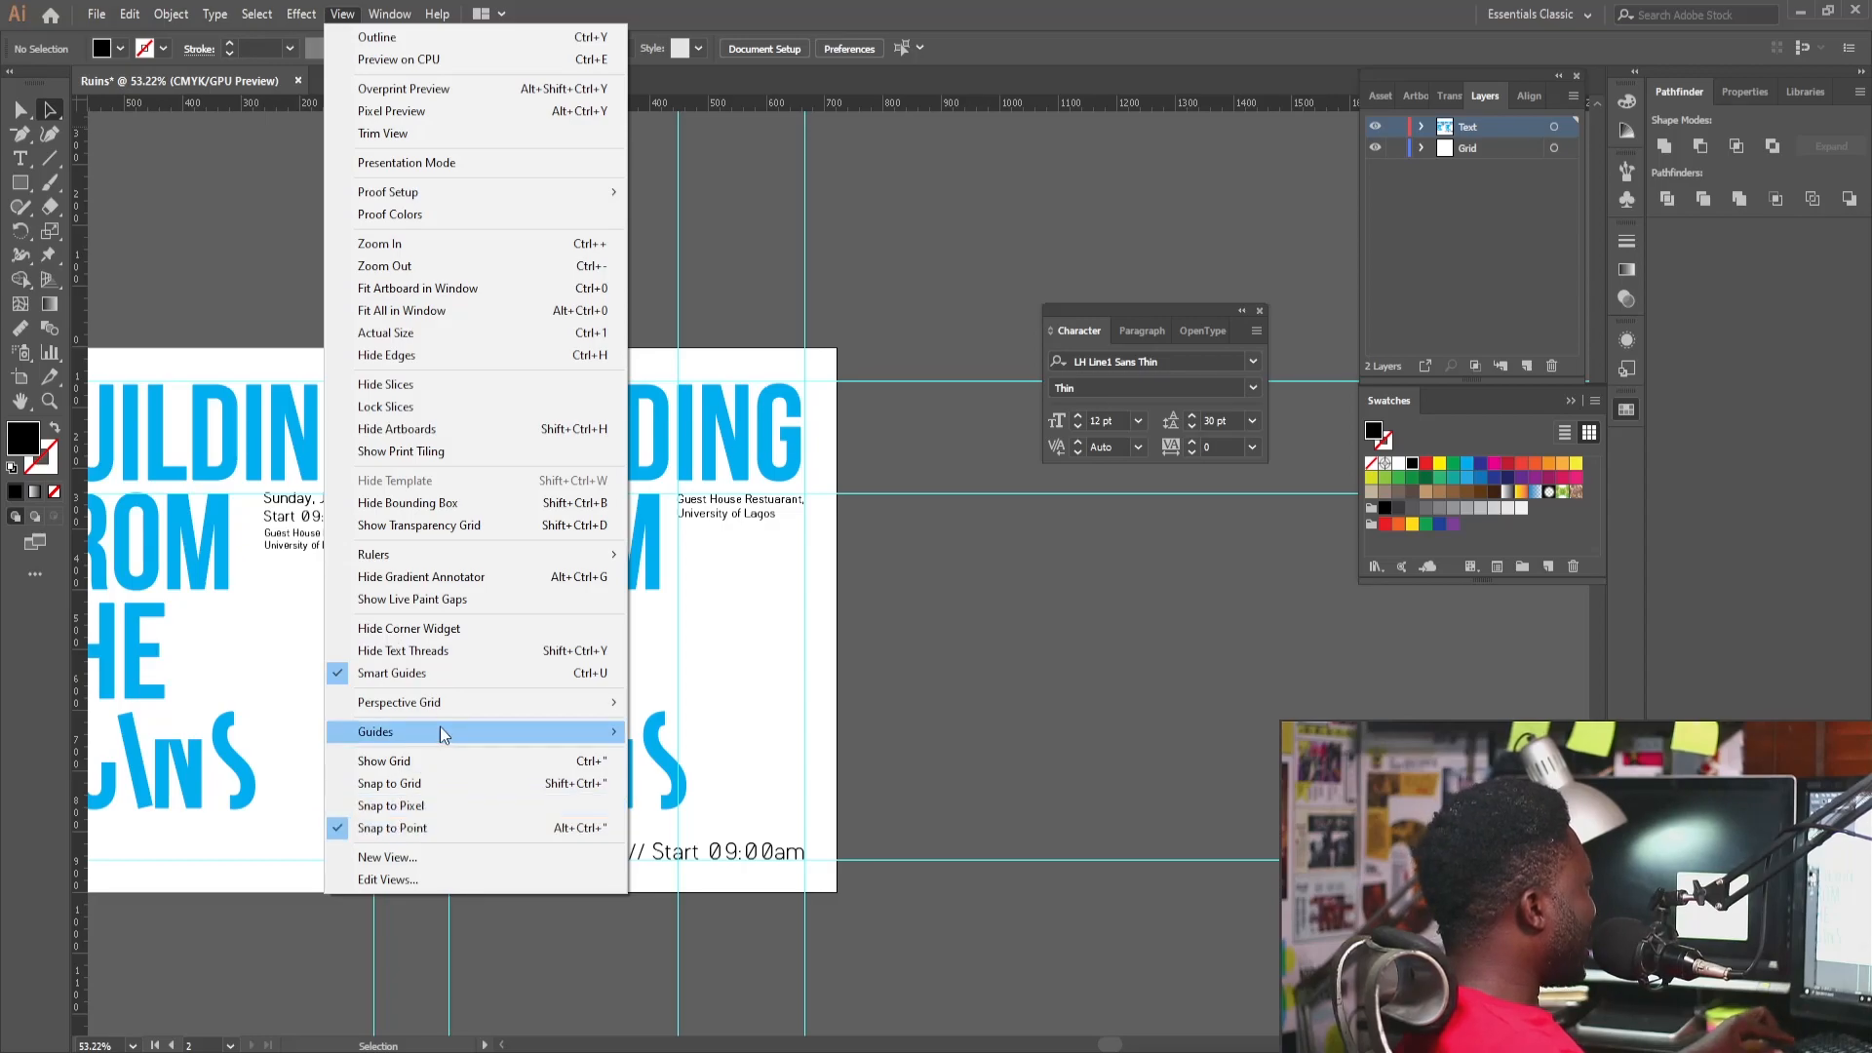
pyautogui.moveTo(530, 731)
pyautogui.click(719, 821)
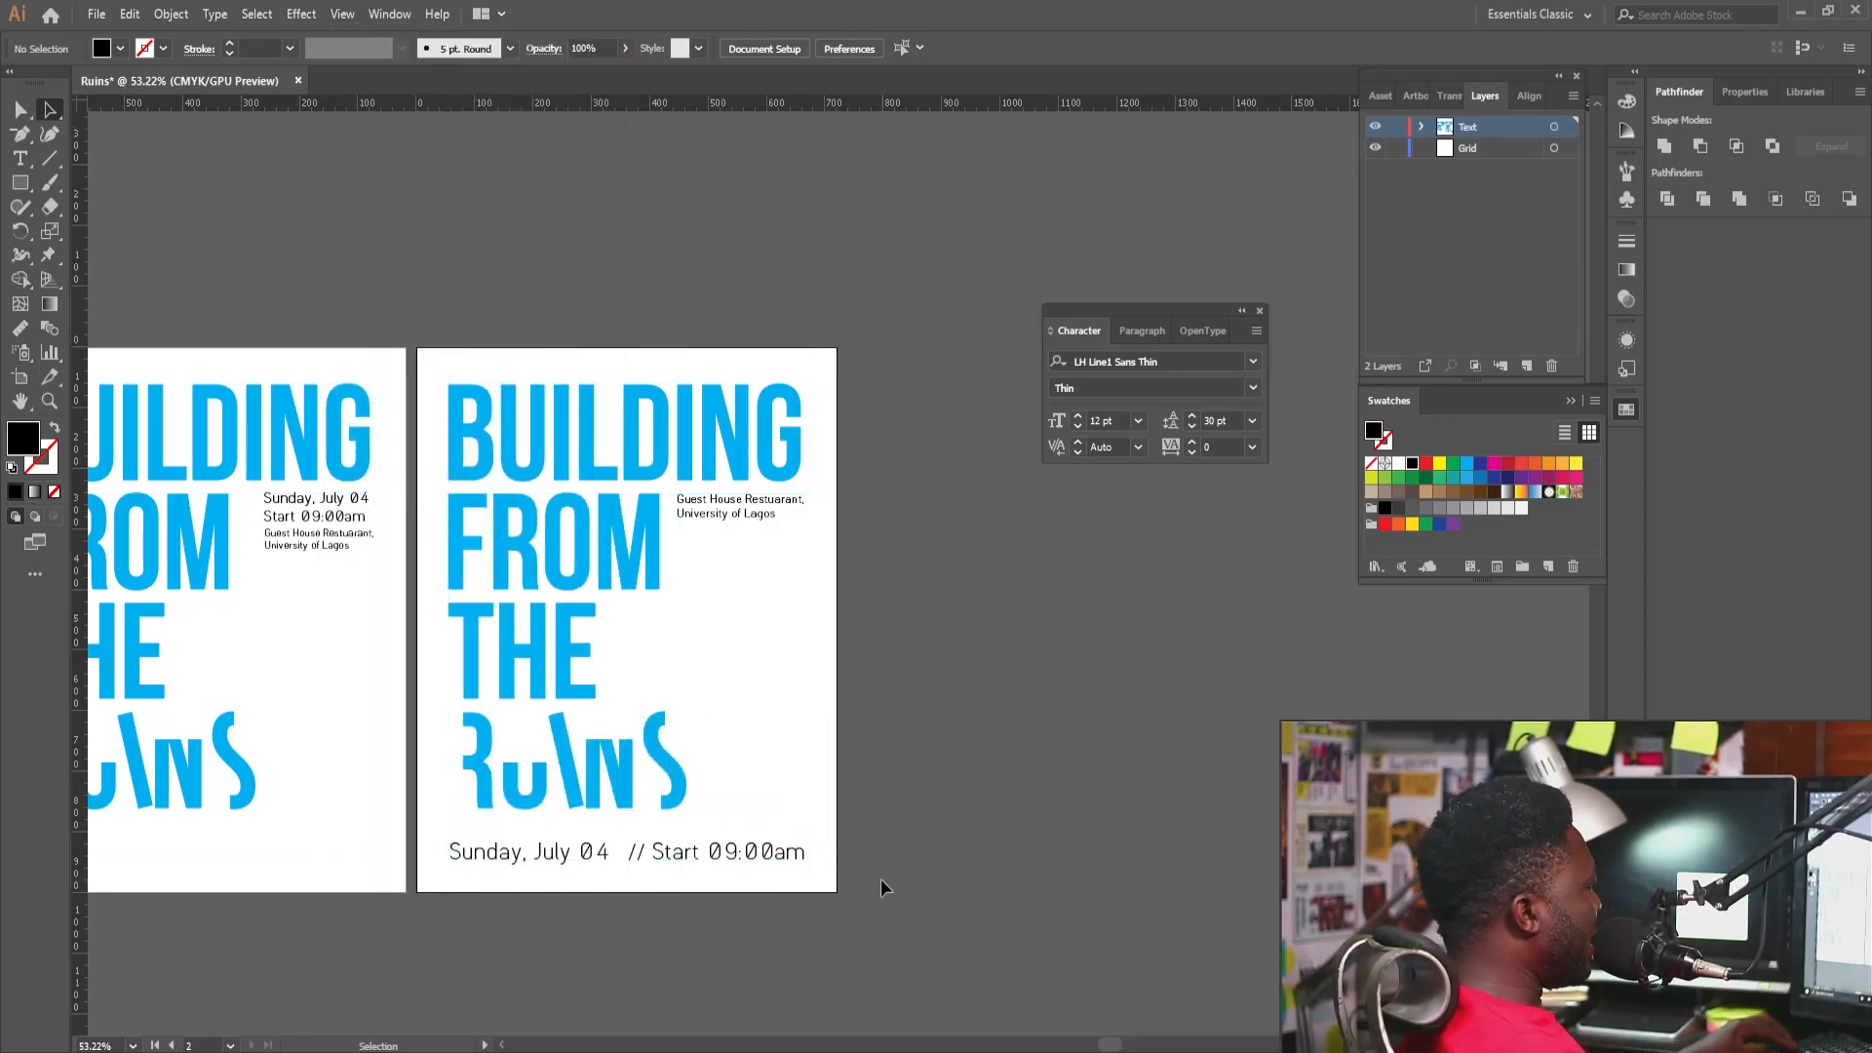
# Lock the Grid layer, then create a new layer and place it beneath the Grid layer.
pyautogui.moveTo(497, 536); pyautogui.dragTo(576, 598)
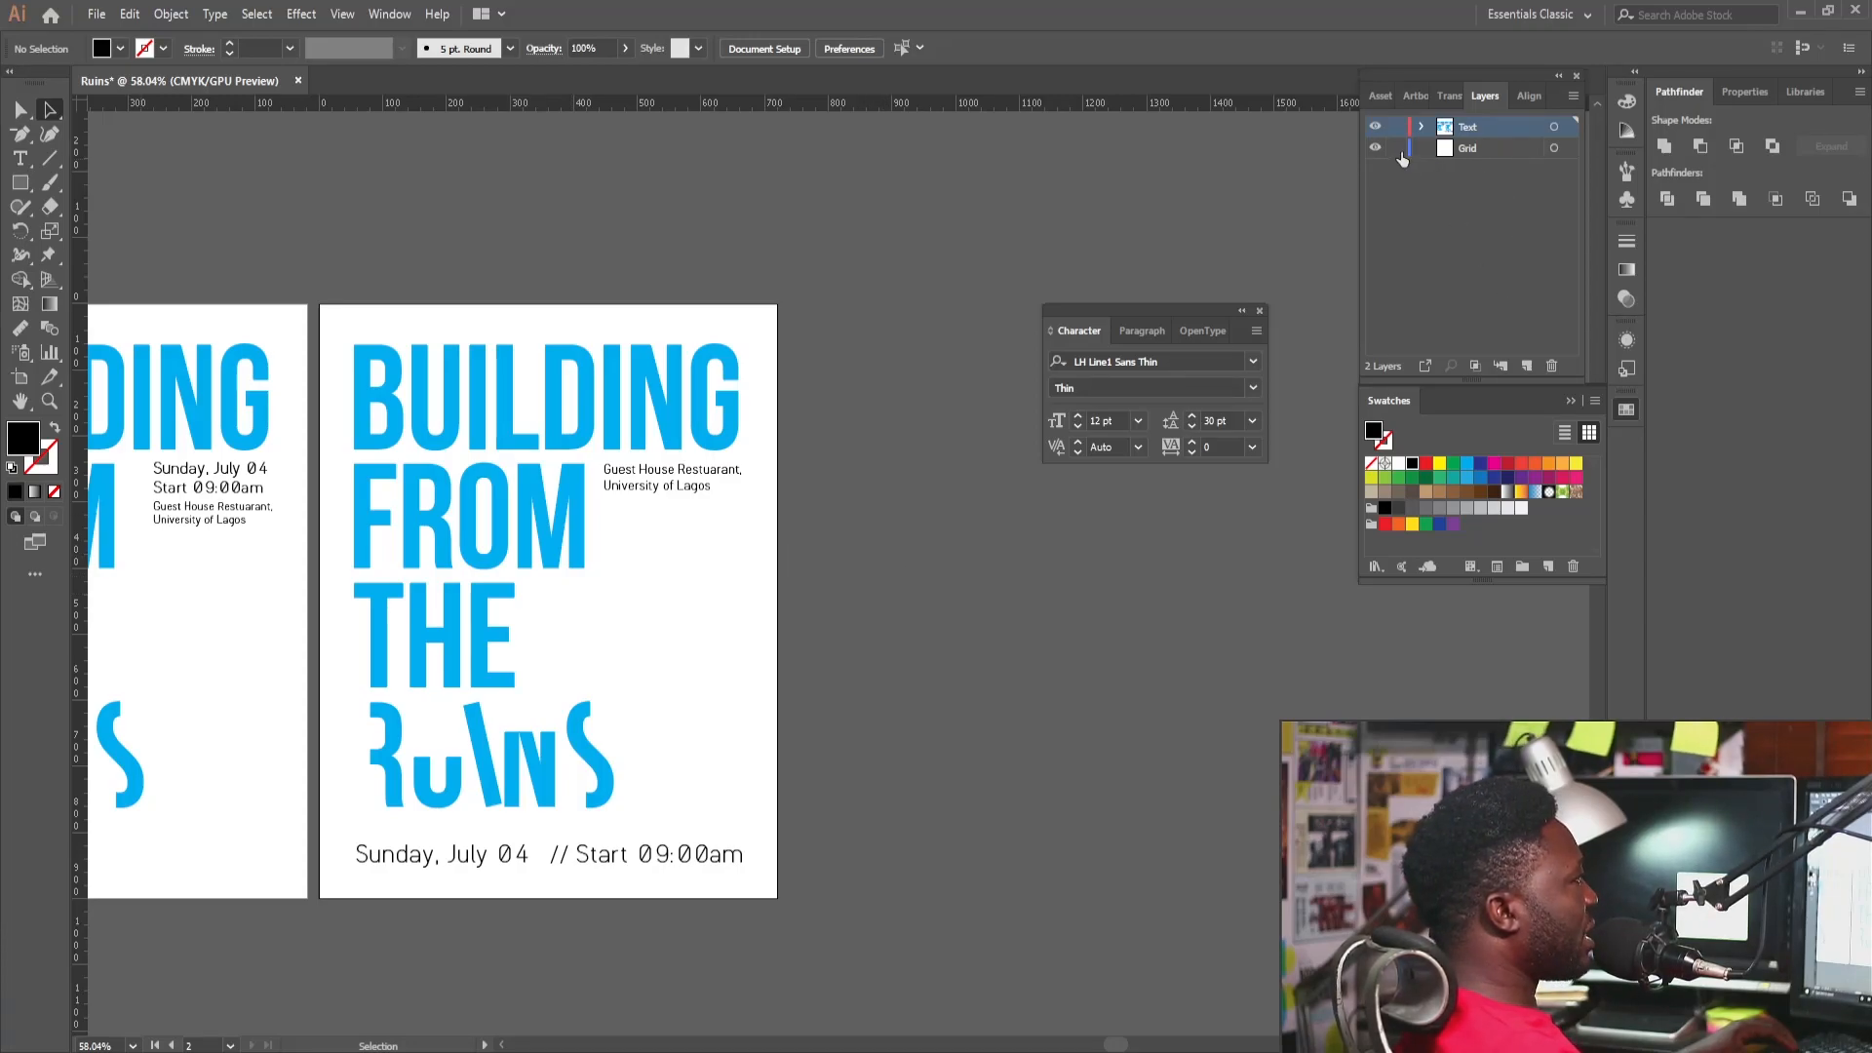
pyautogui.click(1527, 366)
pyautogui.moveTo(1490, 127); pyautogui.dragTo(1490, 194)
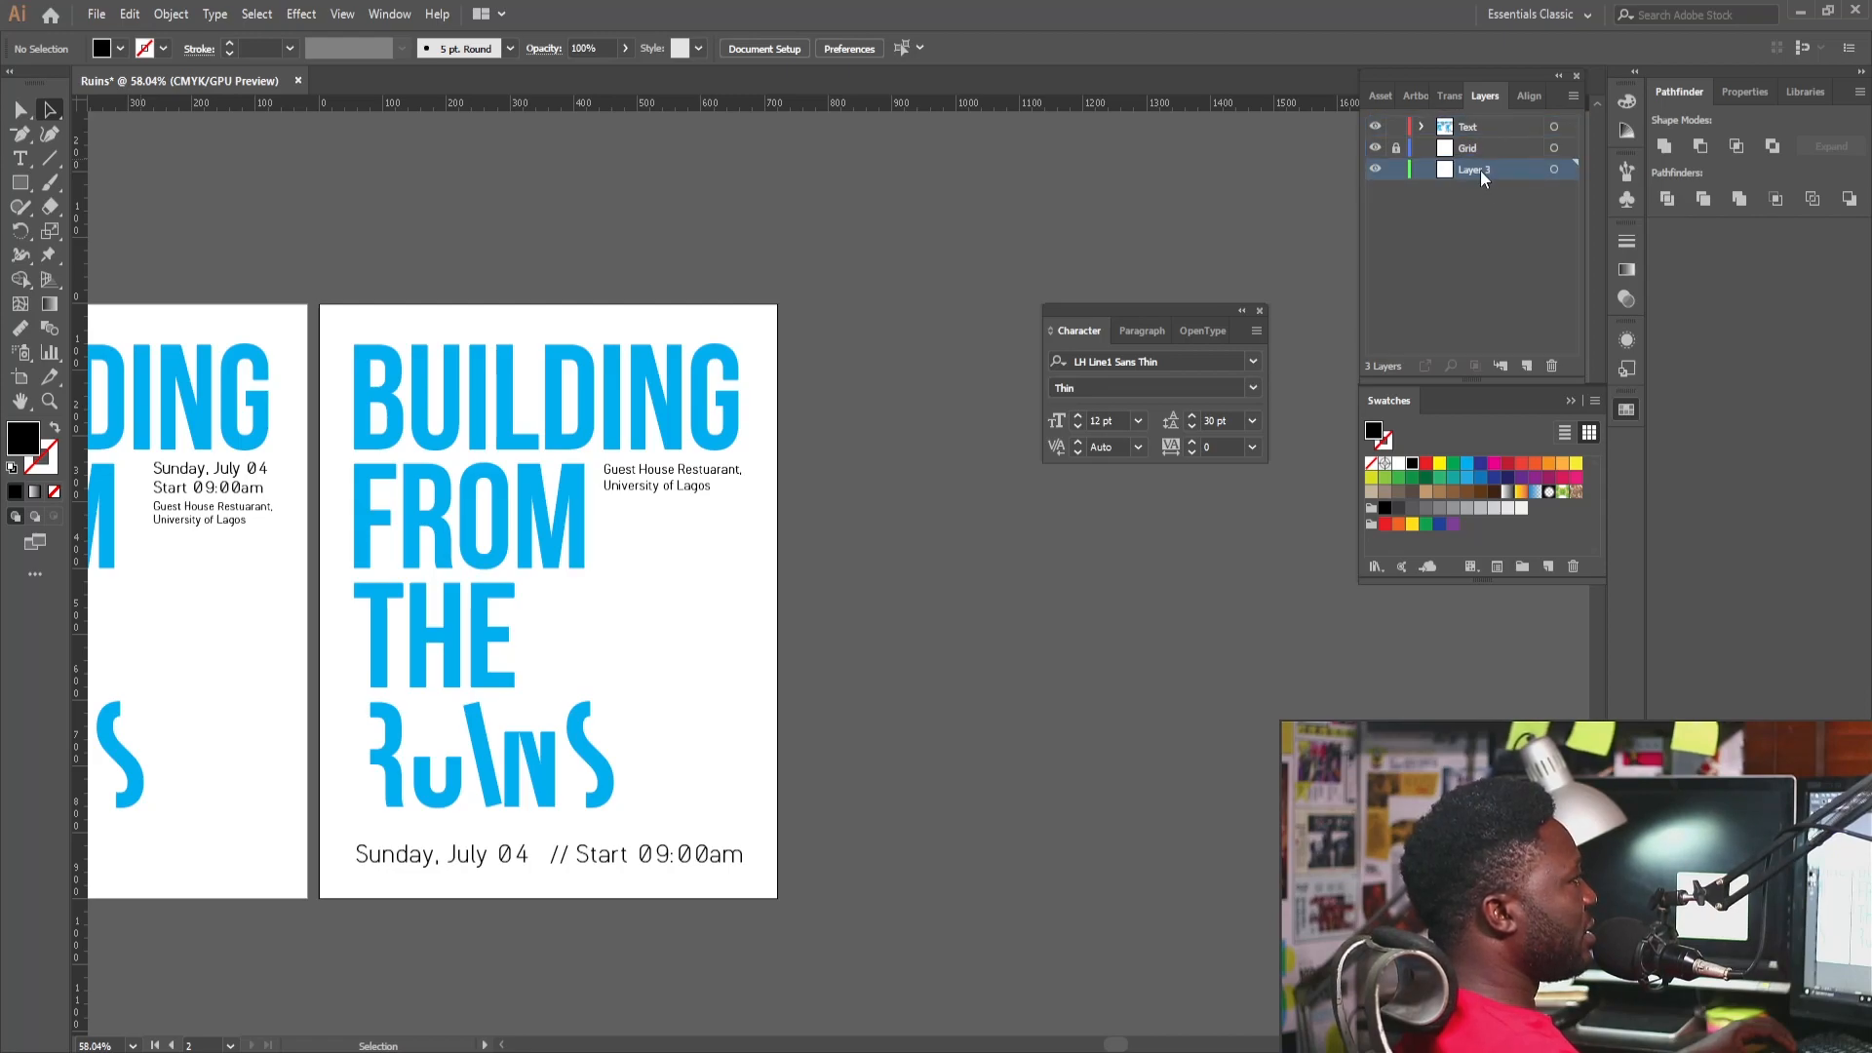
# Draw a black background rectangle about 719 × 900 px covering the second artboard, on the new bottom layer.
pyautogui.click(20, 183)
pyautogui.moveTo(319, 304); pyautogui.dragTo(784, 897)
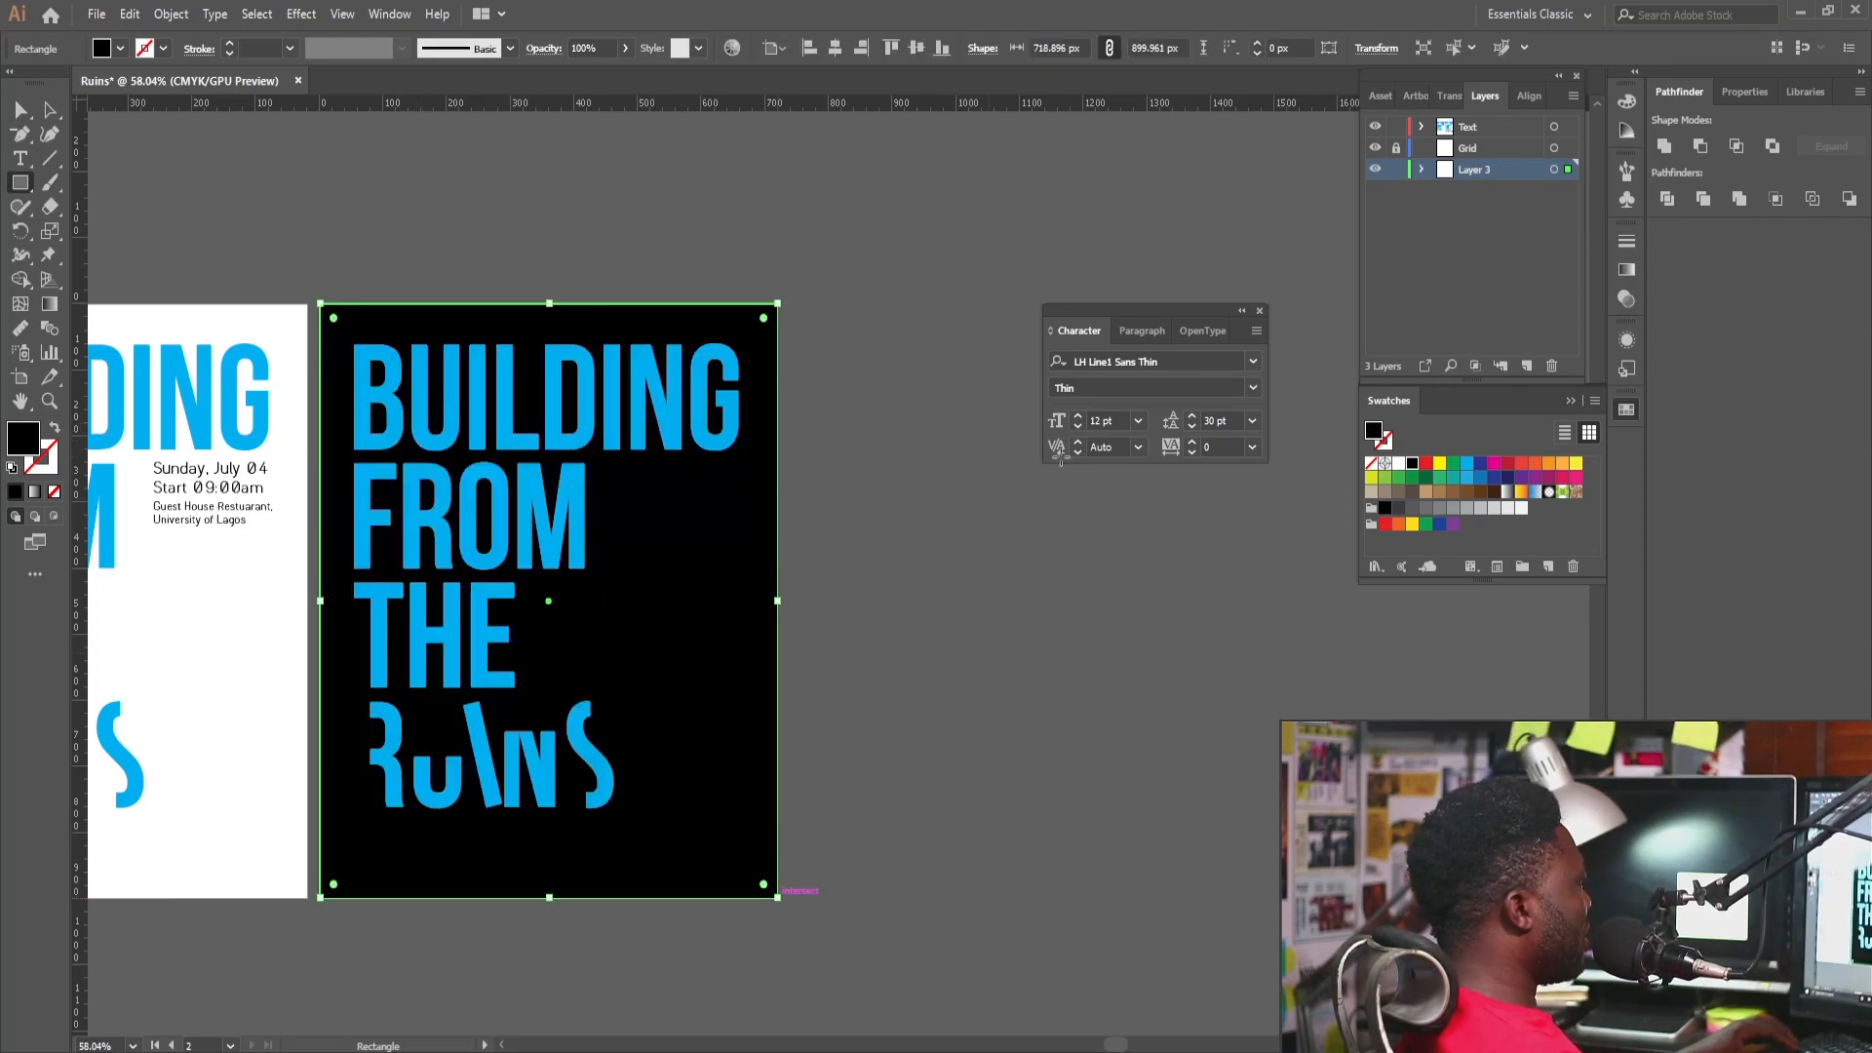
pyautogui.press('a')
pyautogui.click(810, 472)
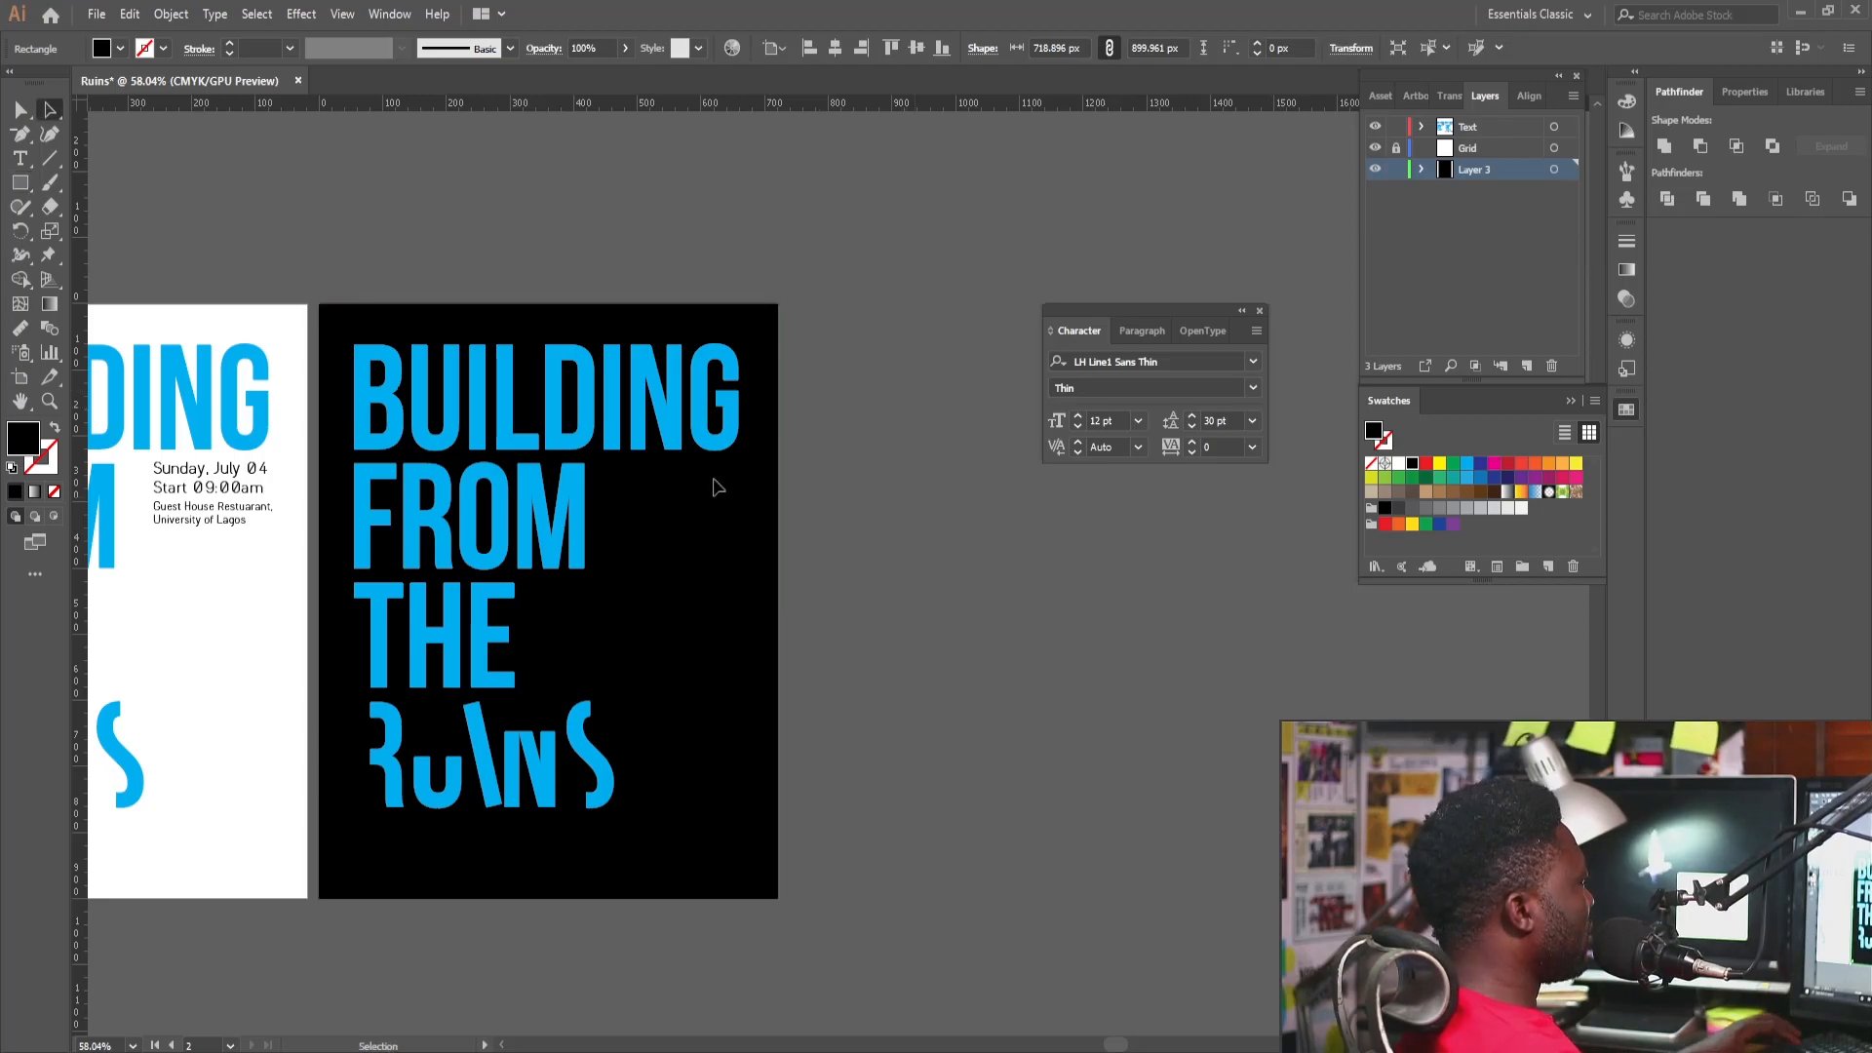
# Lock the background layer and recolour the second artboard's venue text white.
pyautogui.click(688, 499)
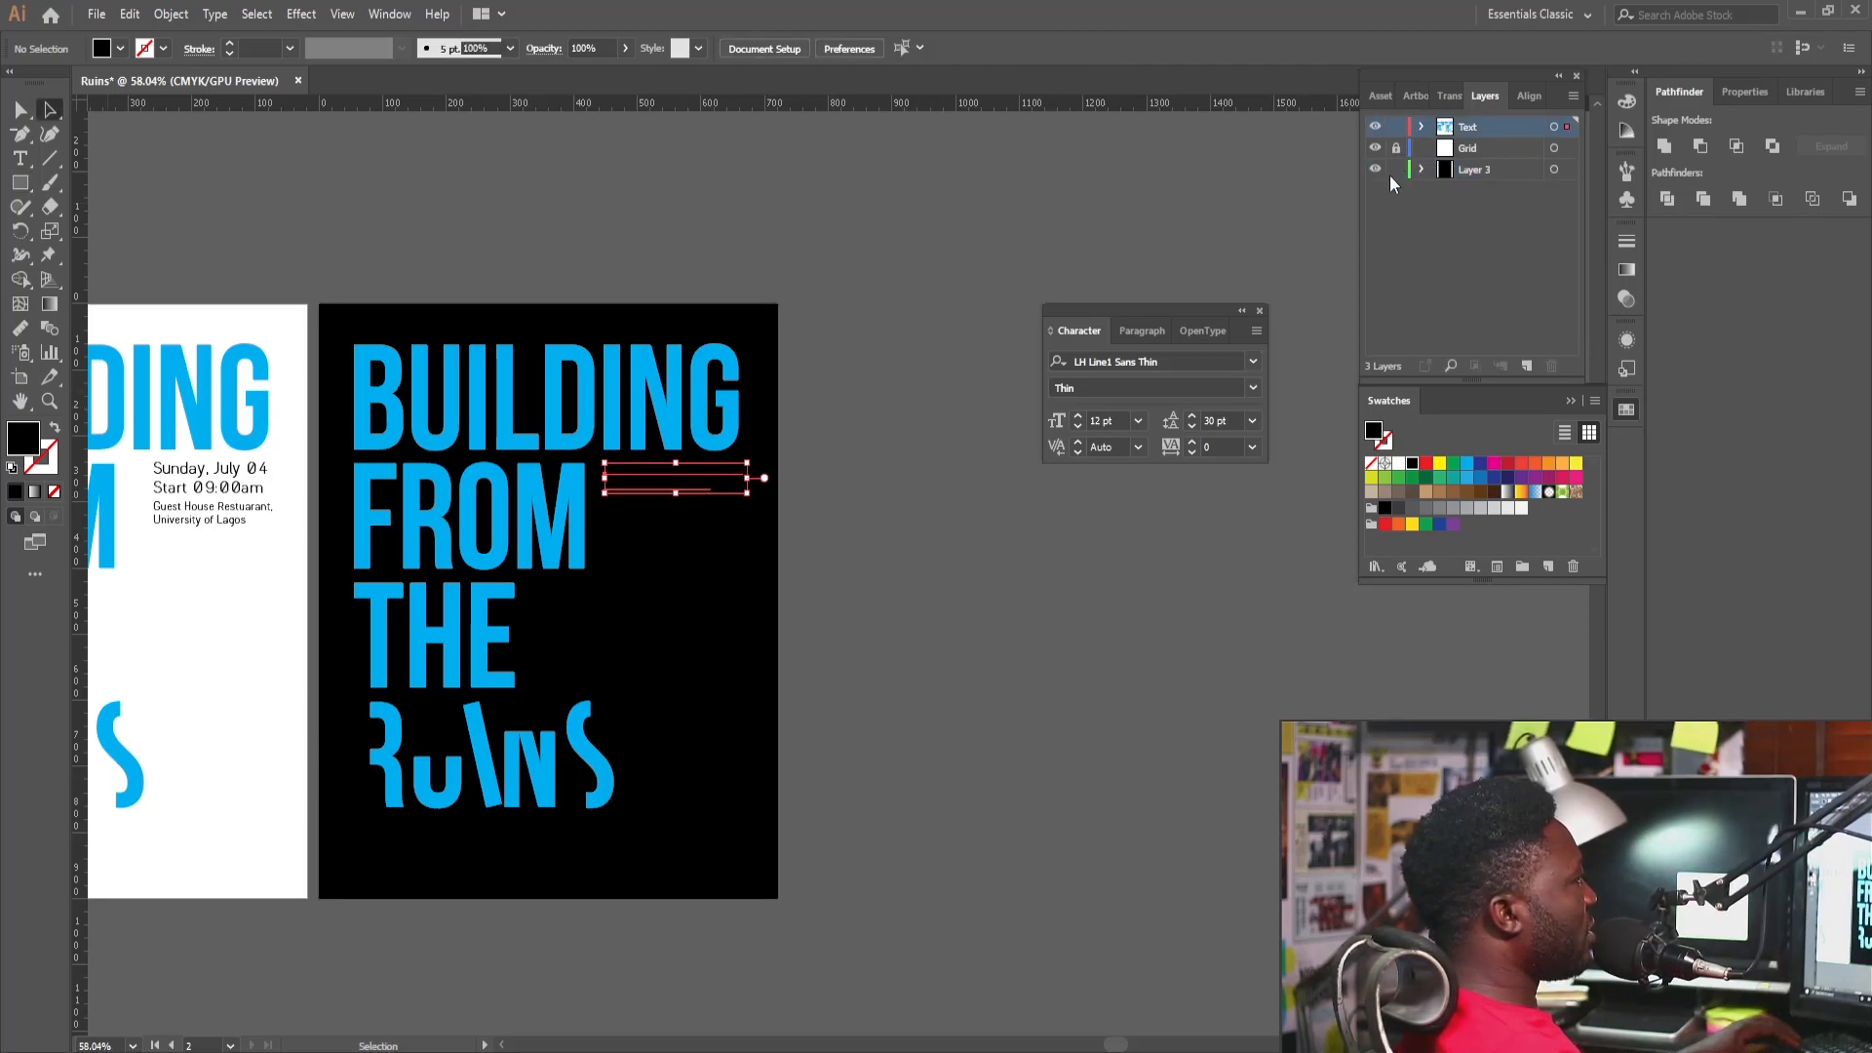
pyautogui.click(1396, 172)
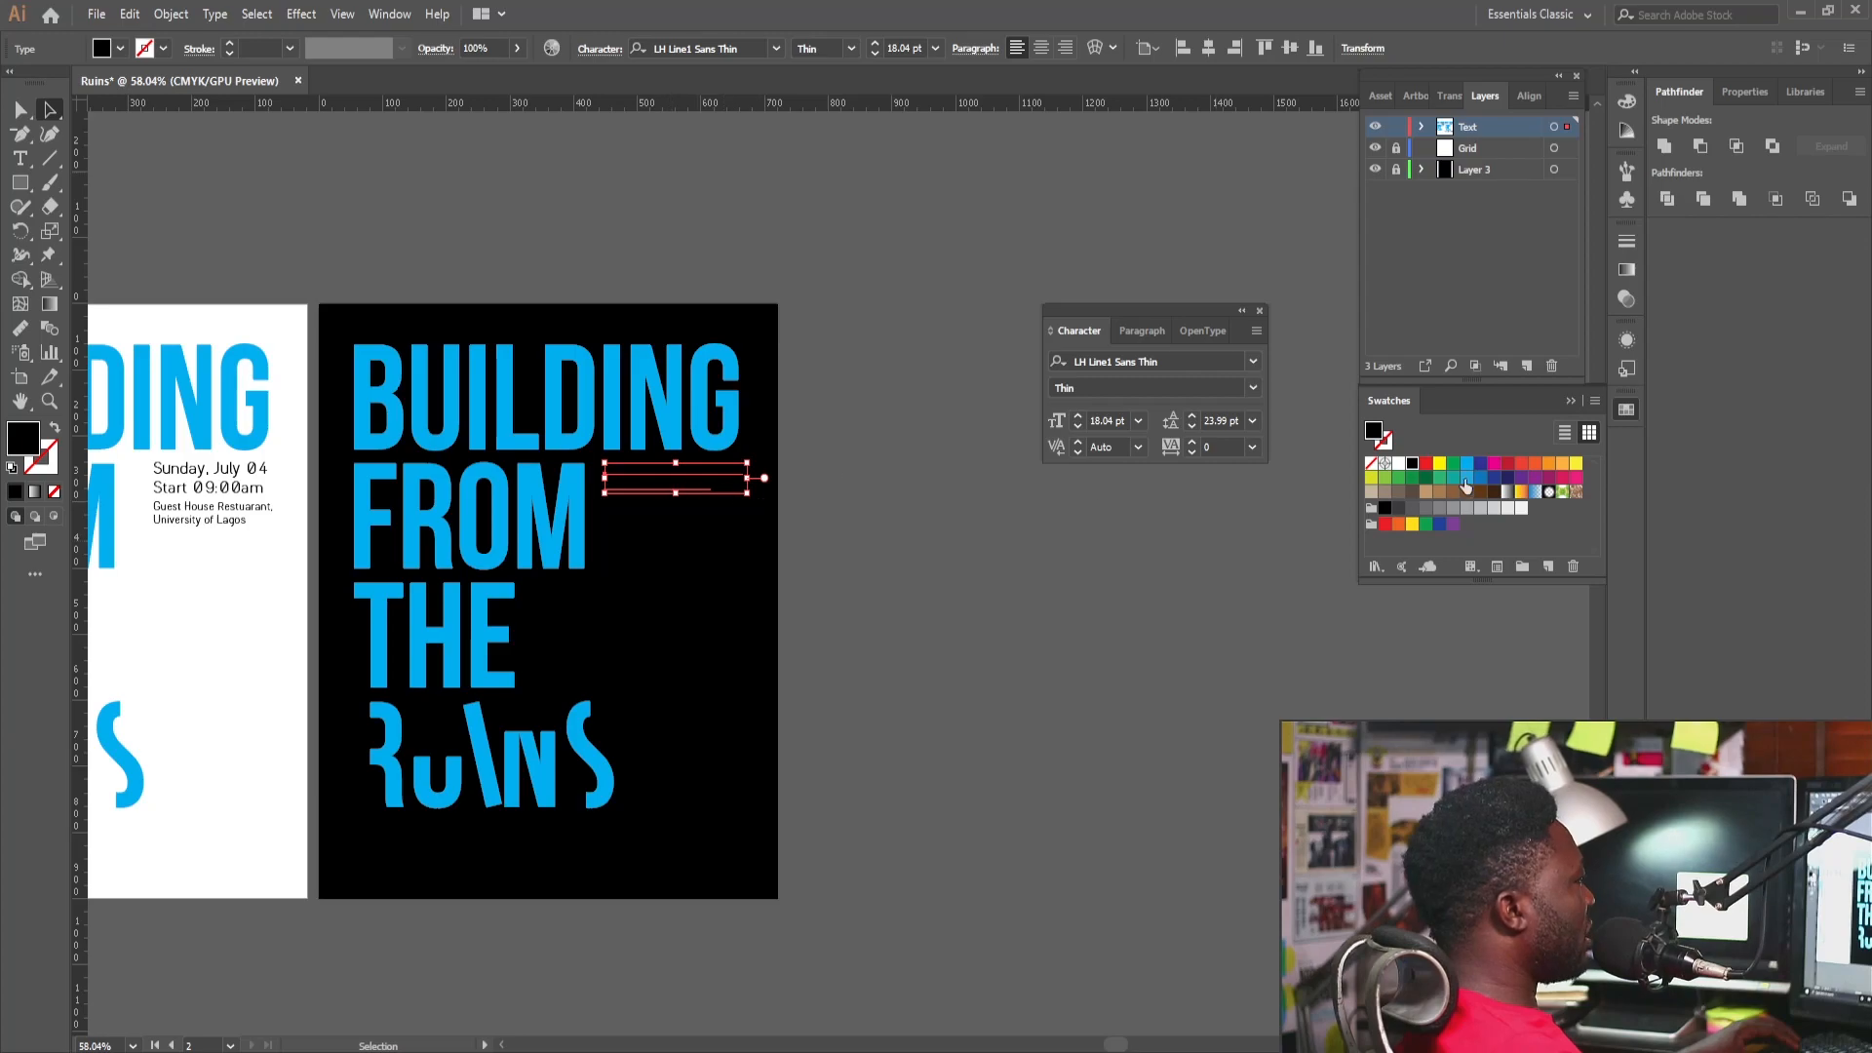
pyautogui.click(1398, 464)
pyautogui.click(1063, 709)
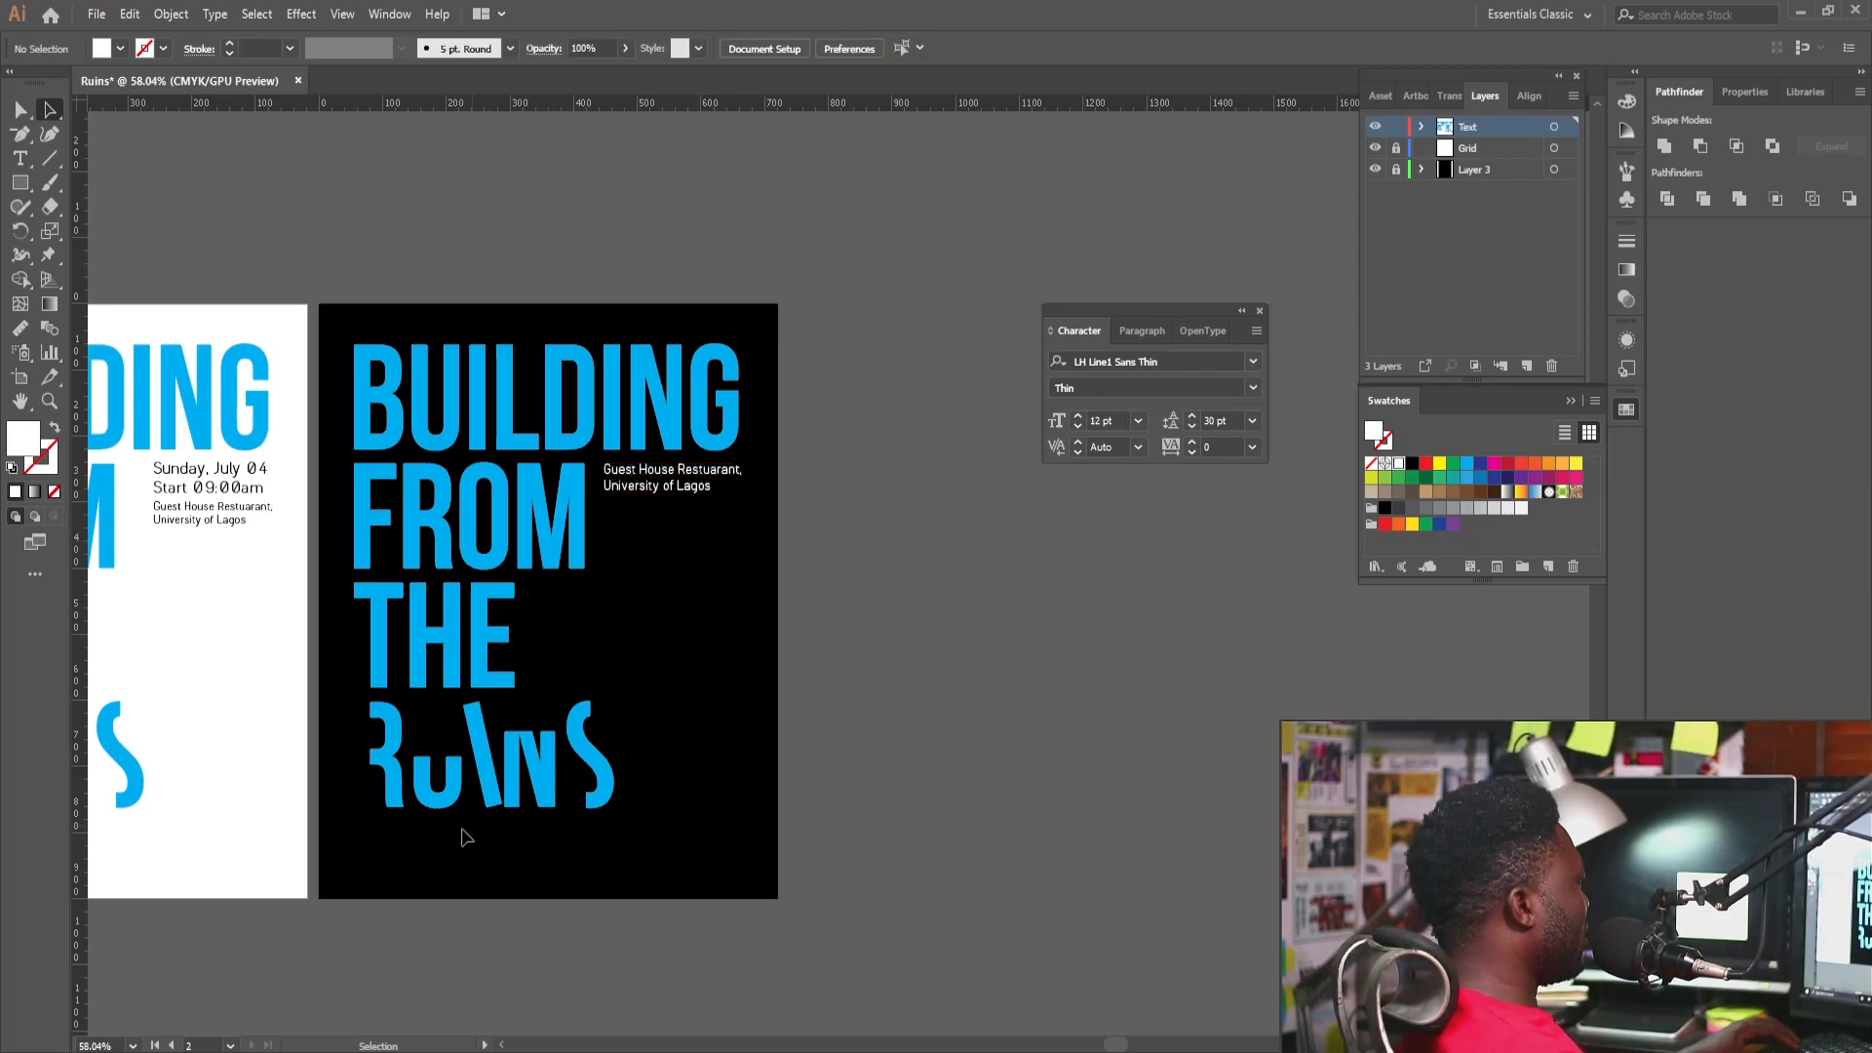
# Recolour the date and start-time line on the second artboard white.
pyautogui.moveTo(383, 910); pyautogui.dragTo(520, 840)
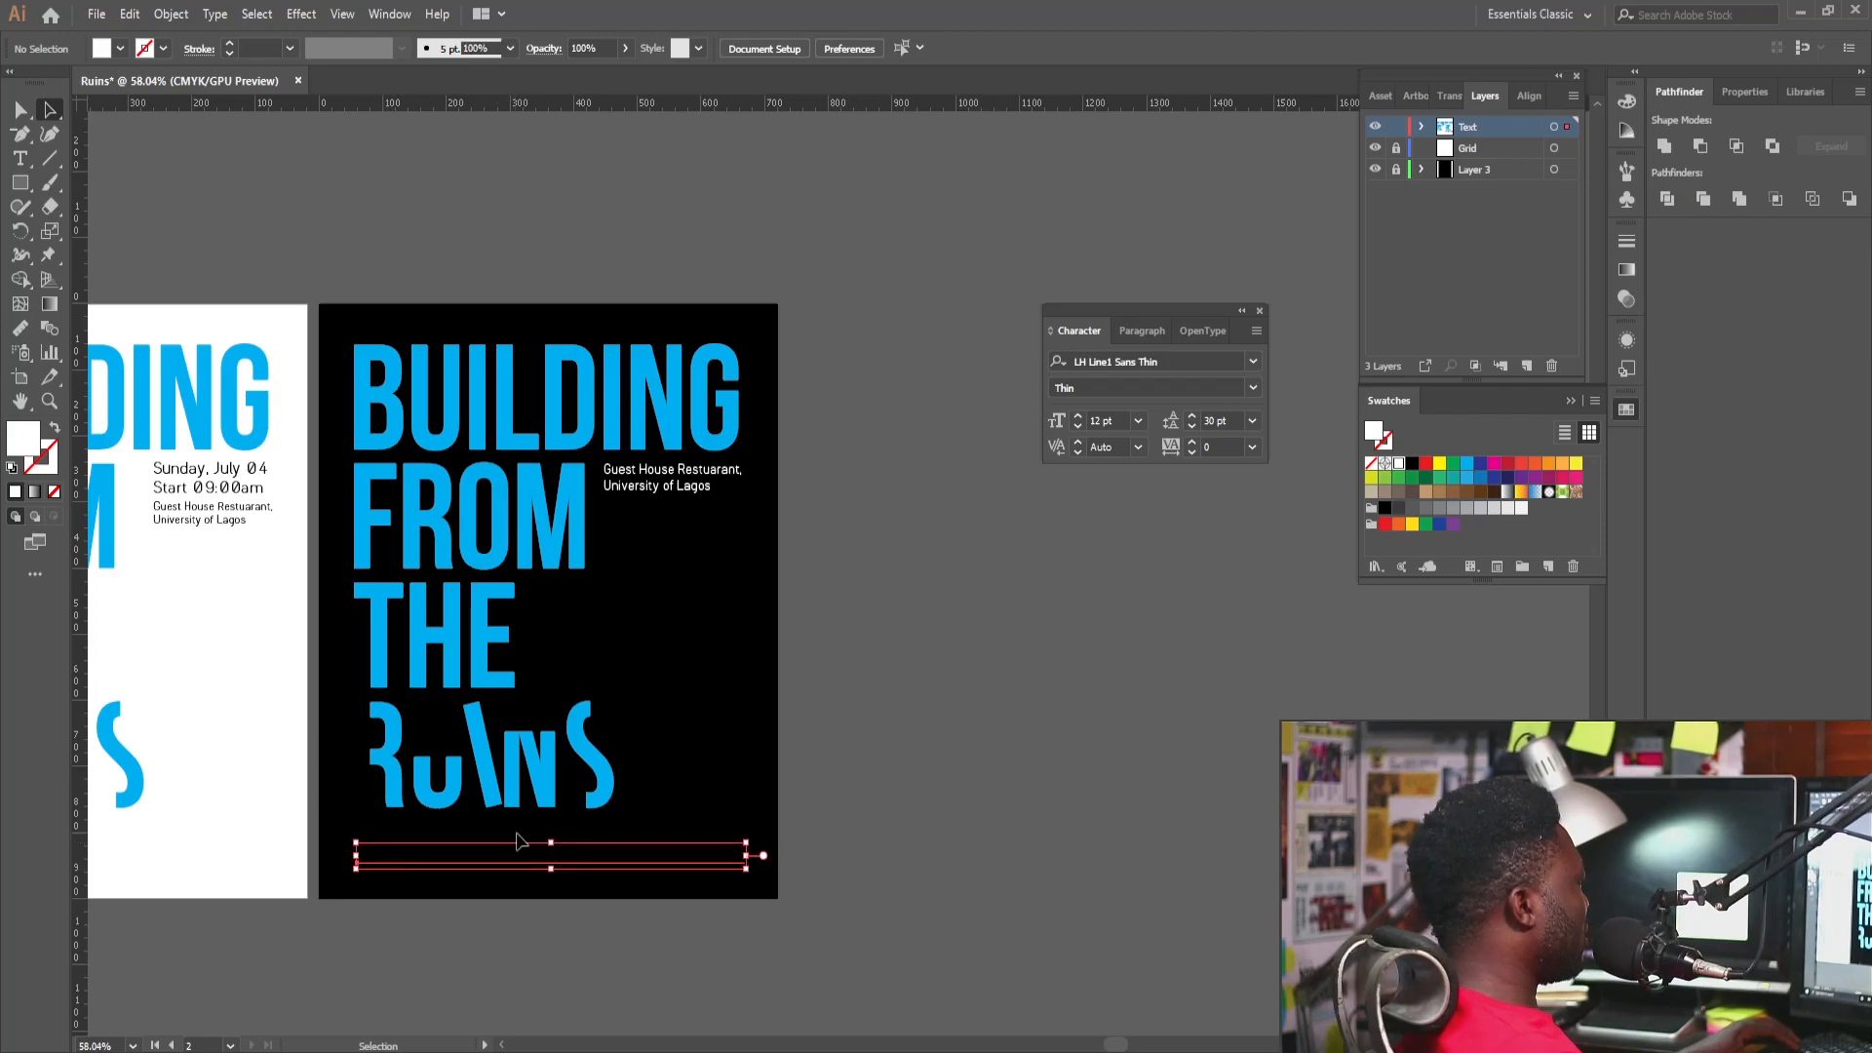
pyautogui.click(1397, 464)
pyautogui.click(1063, 811)
pyautogui.scroll(1, 889, 663)
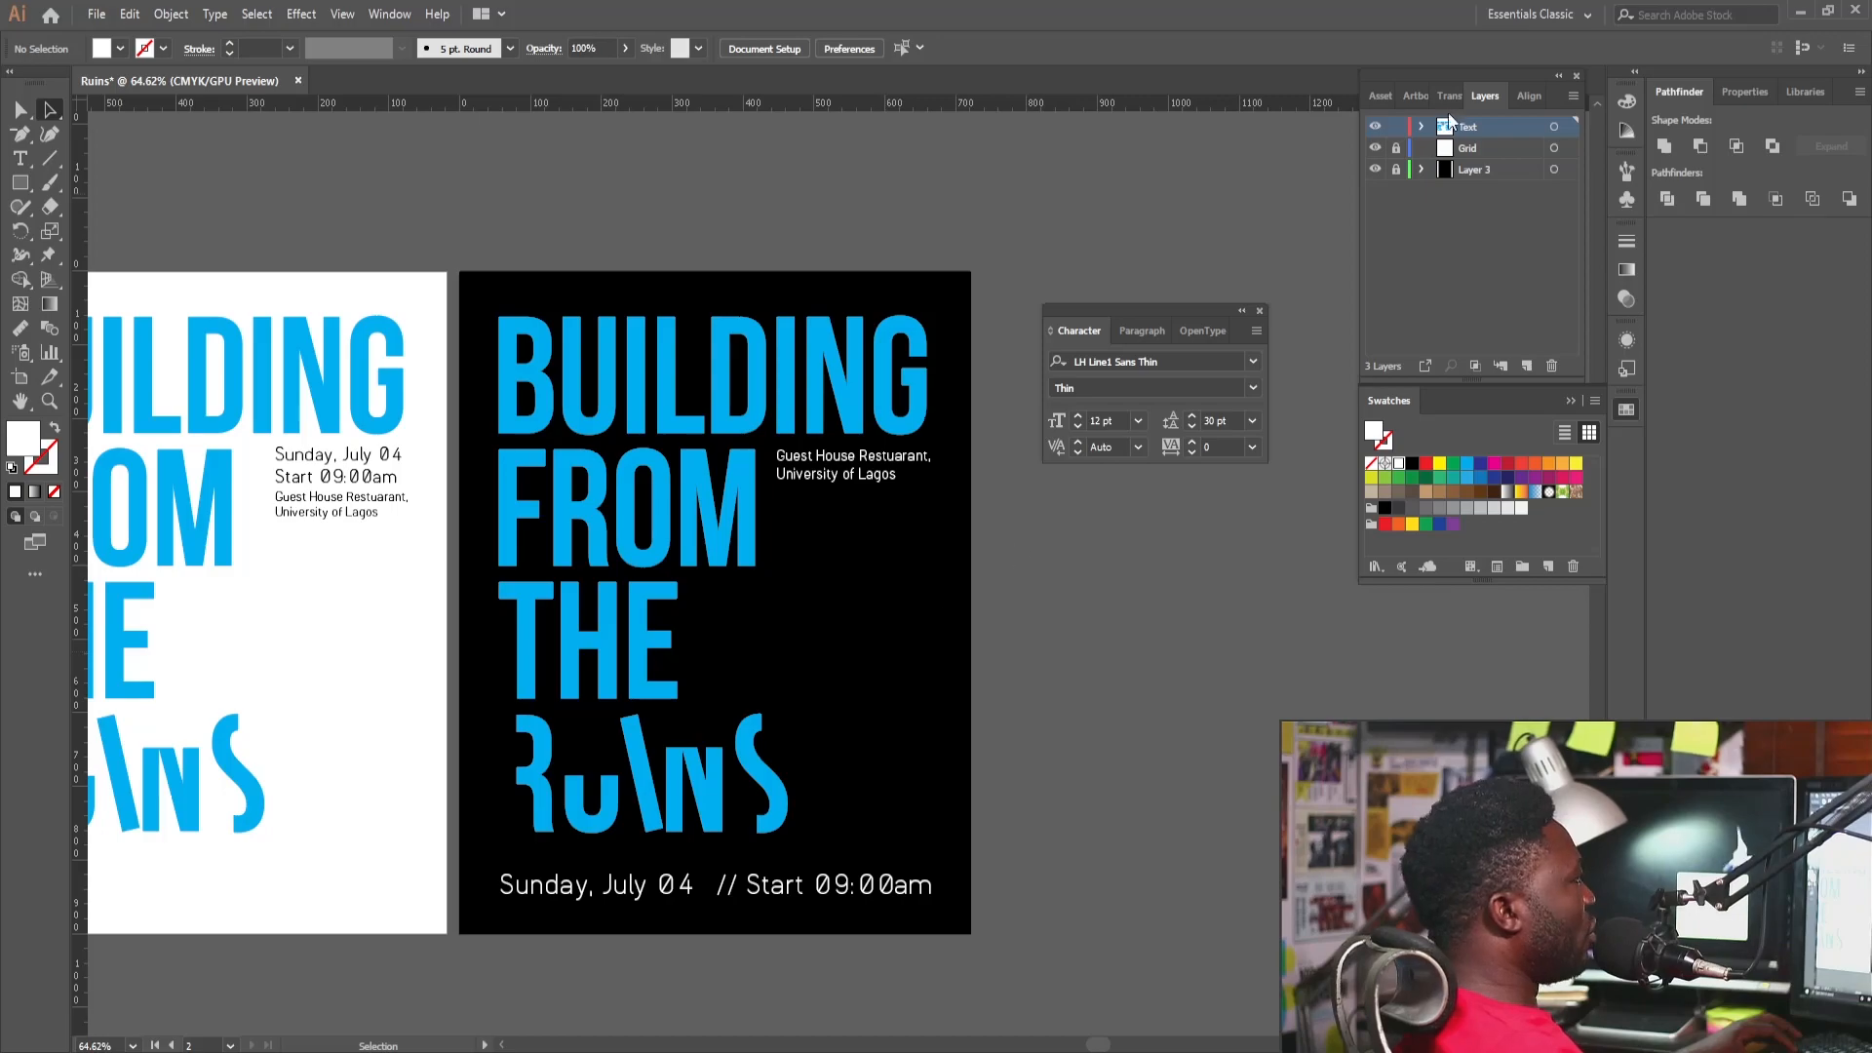
# Unlock the background layer and change the second artboard's background rectangle to cyan.
pyautogui.click(921, 682)
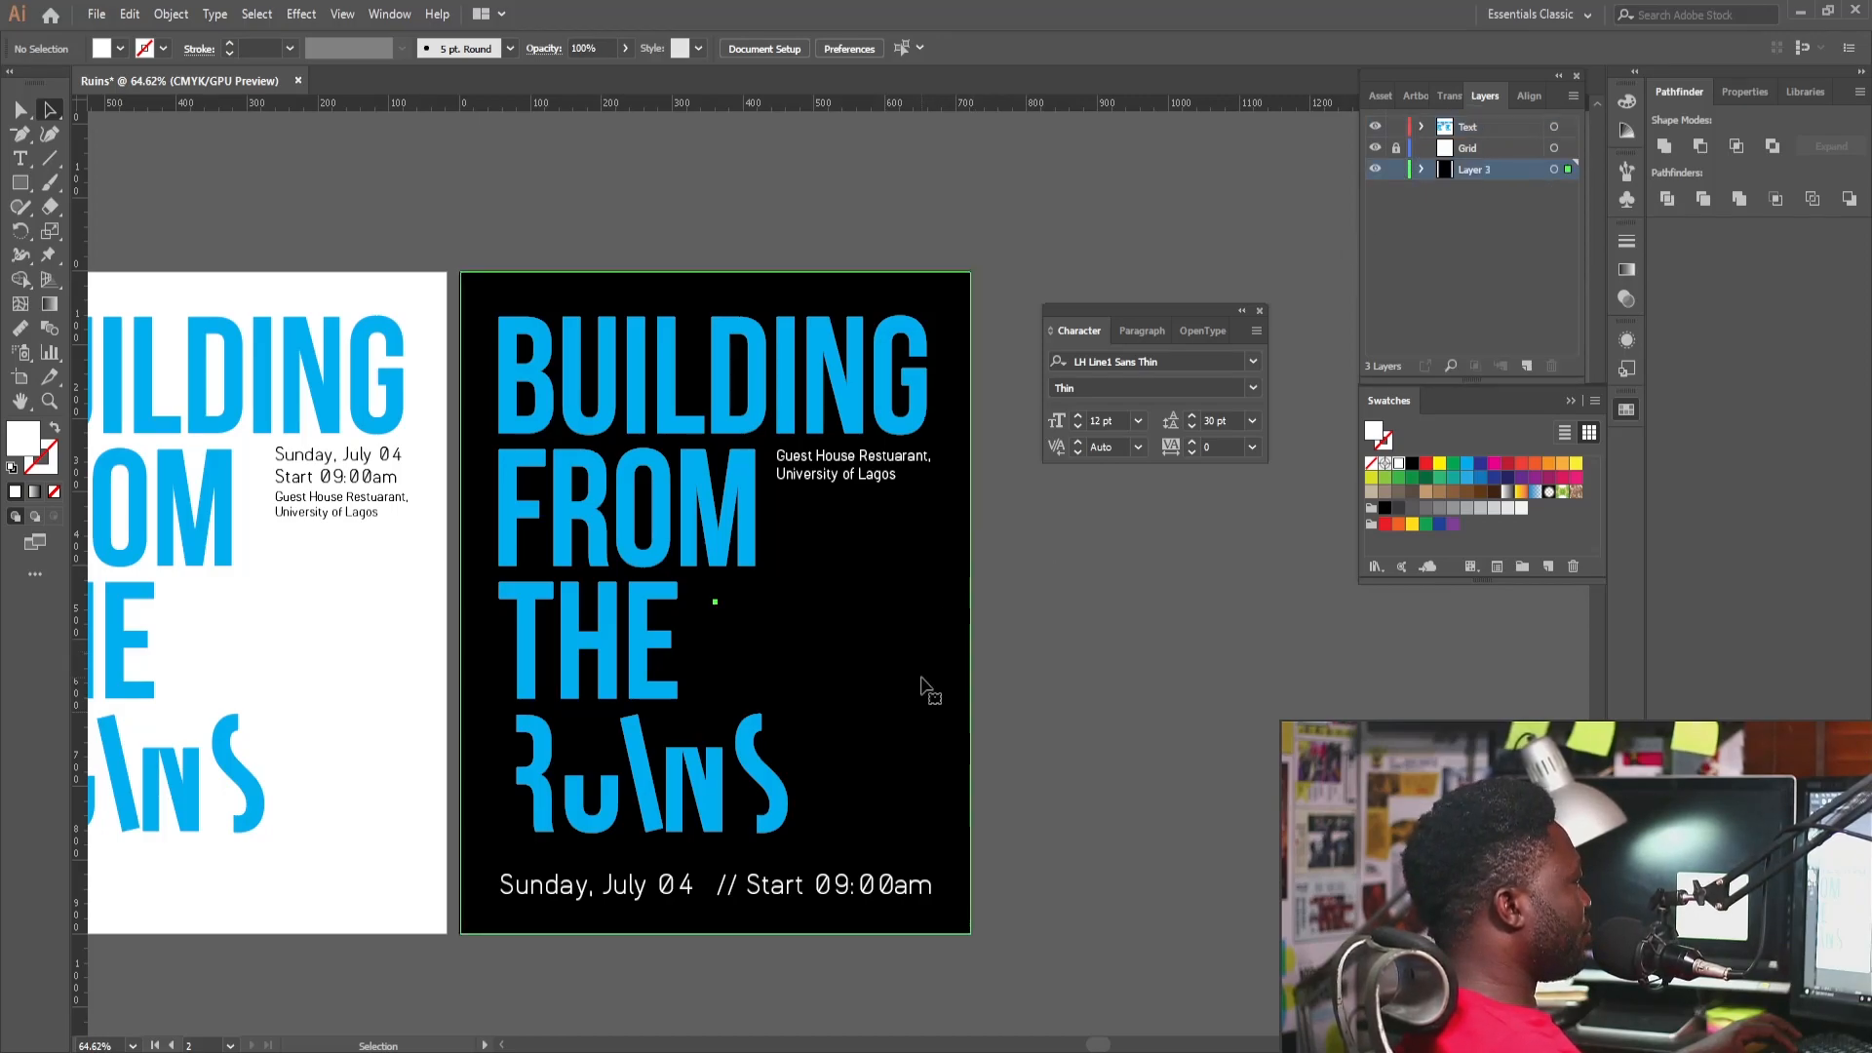
pyautogui.click(1466, 465)
pyautogui.click(649, 229)
# Recolour the headline words BUILDING FROM and THE on the cyan artboard very light grey.
pyautogui.click(652, 391)
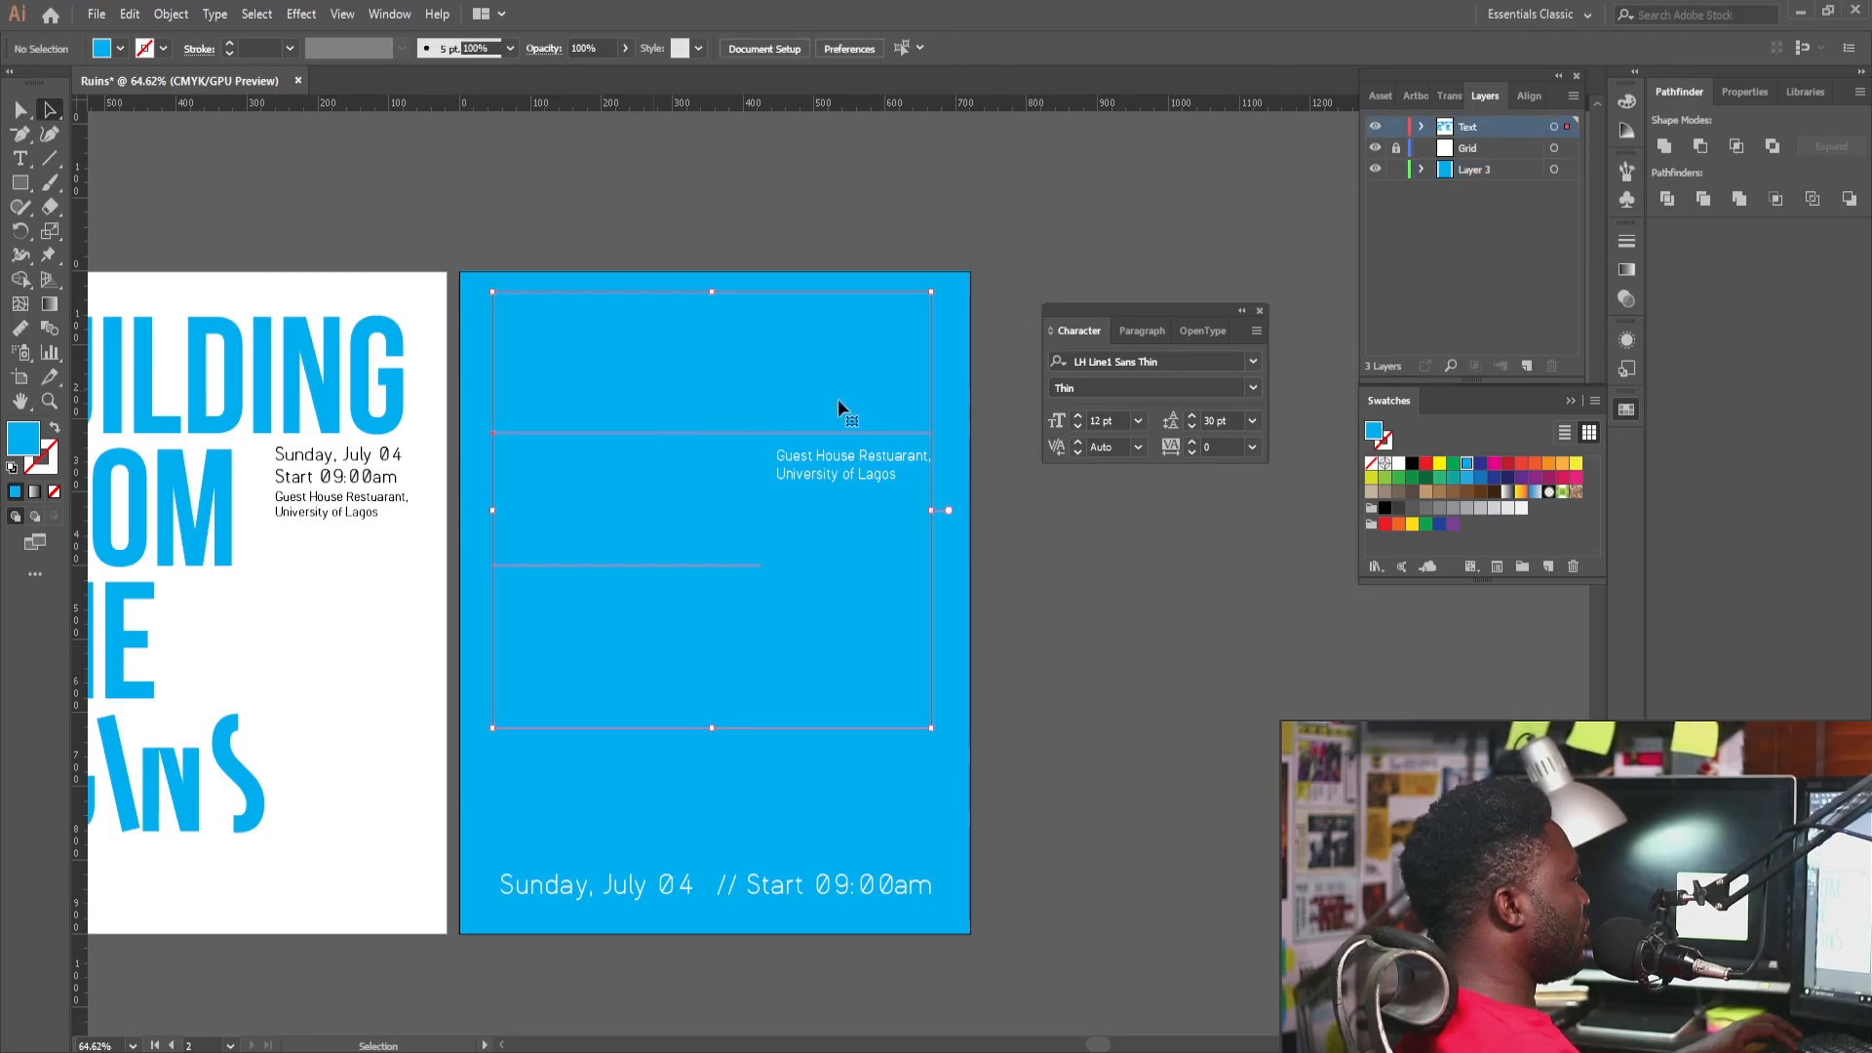
pyautogui.click(1397, 464)
pyautogui.hotkey('ctrl', 'h')
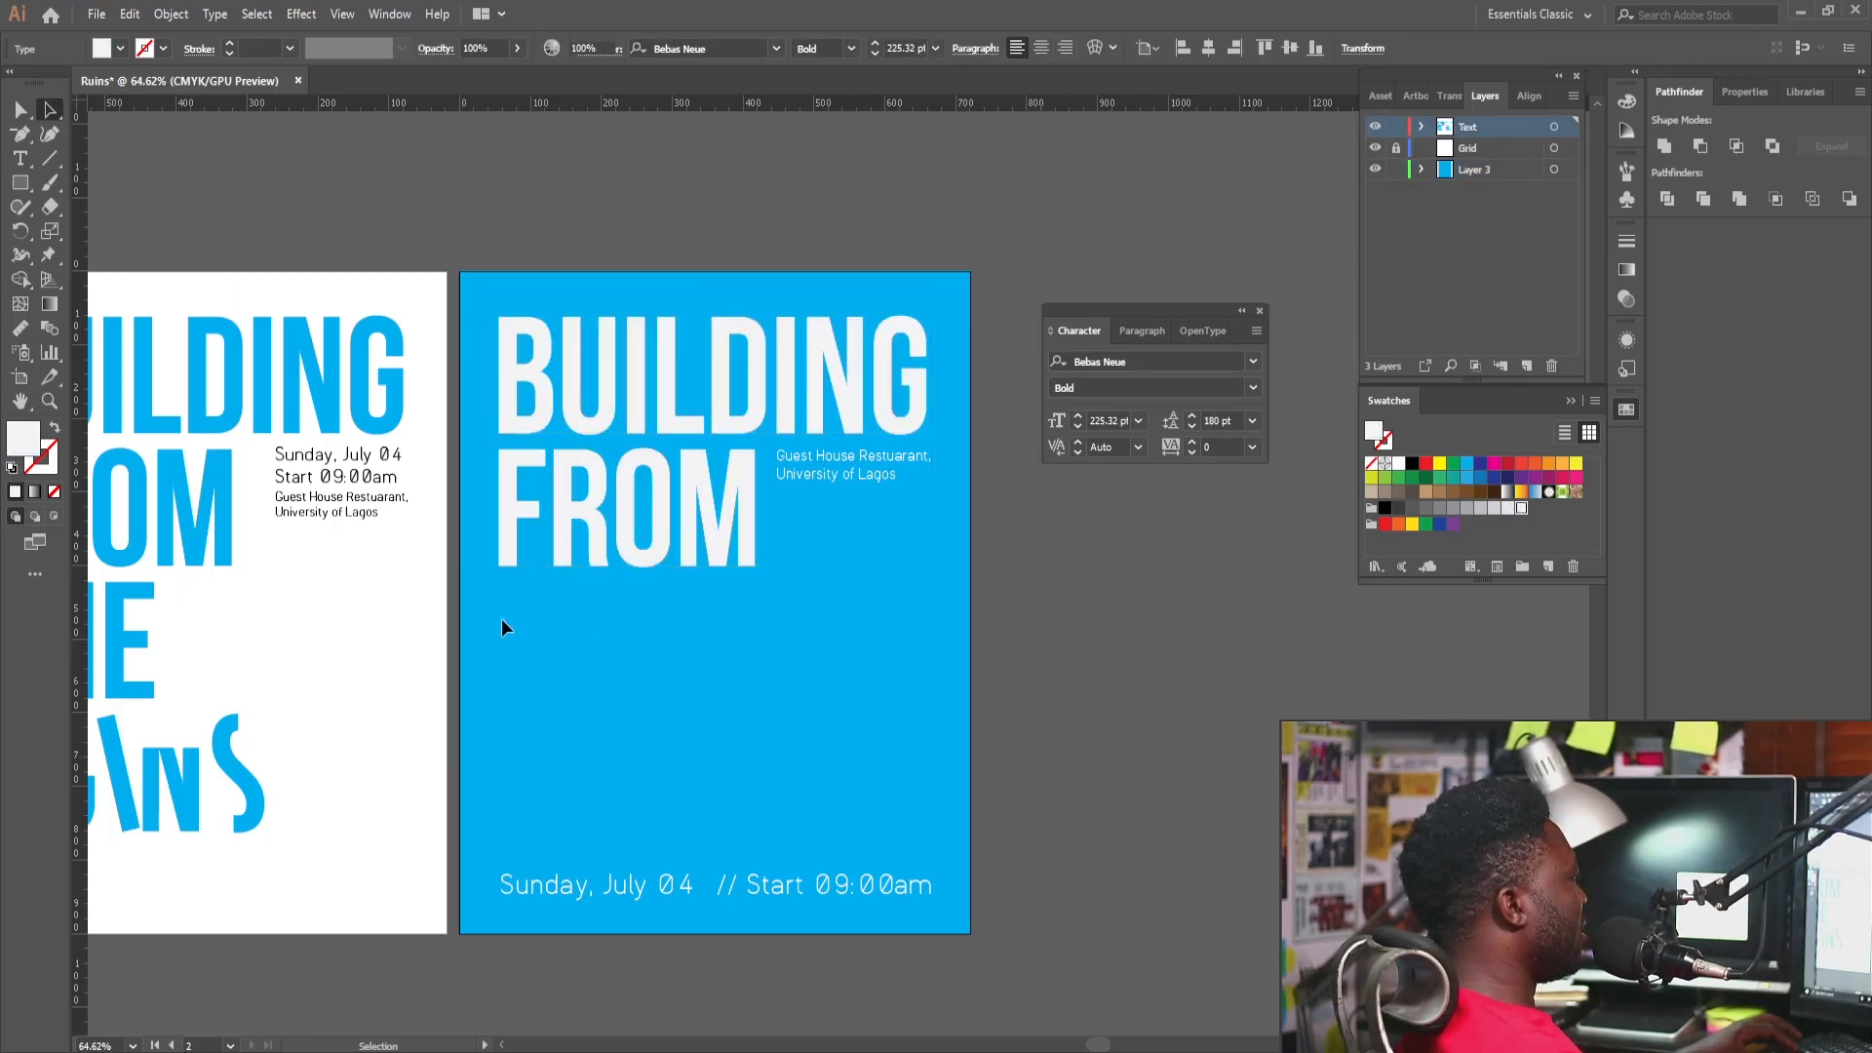
pyautogui.click(535, 663)
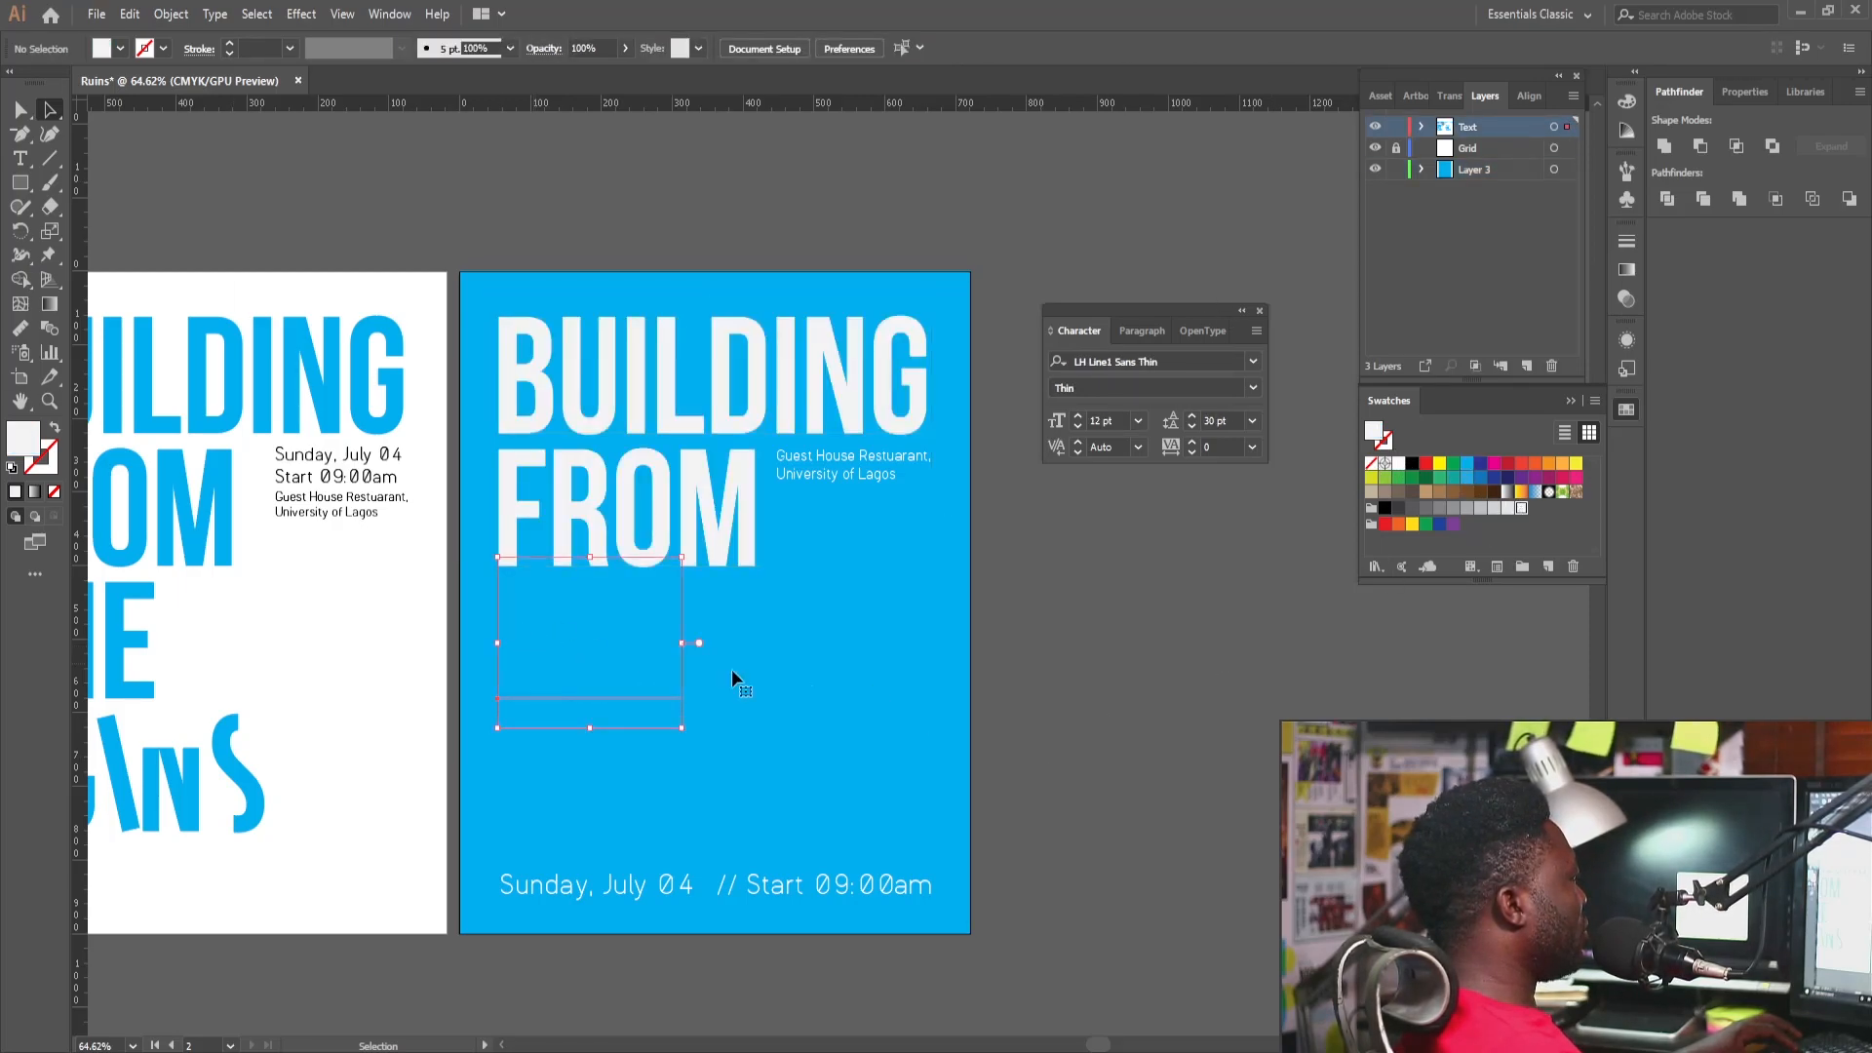
pyautogui.click(1522, 509)
# Give the broken RUINS lettering on the cyan artboard the same very light grey fill.
pyautogui.click(570, 817)
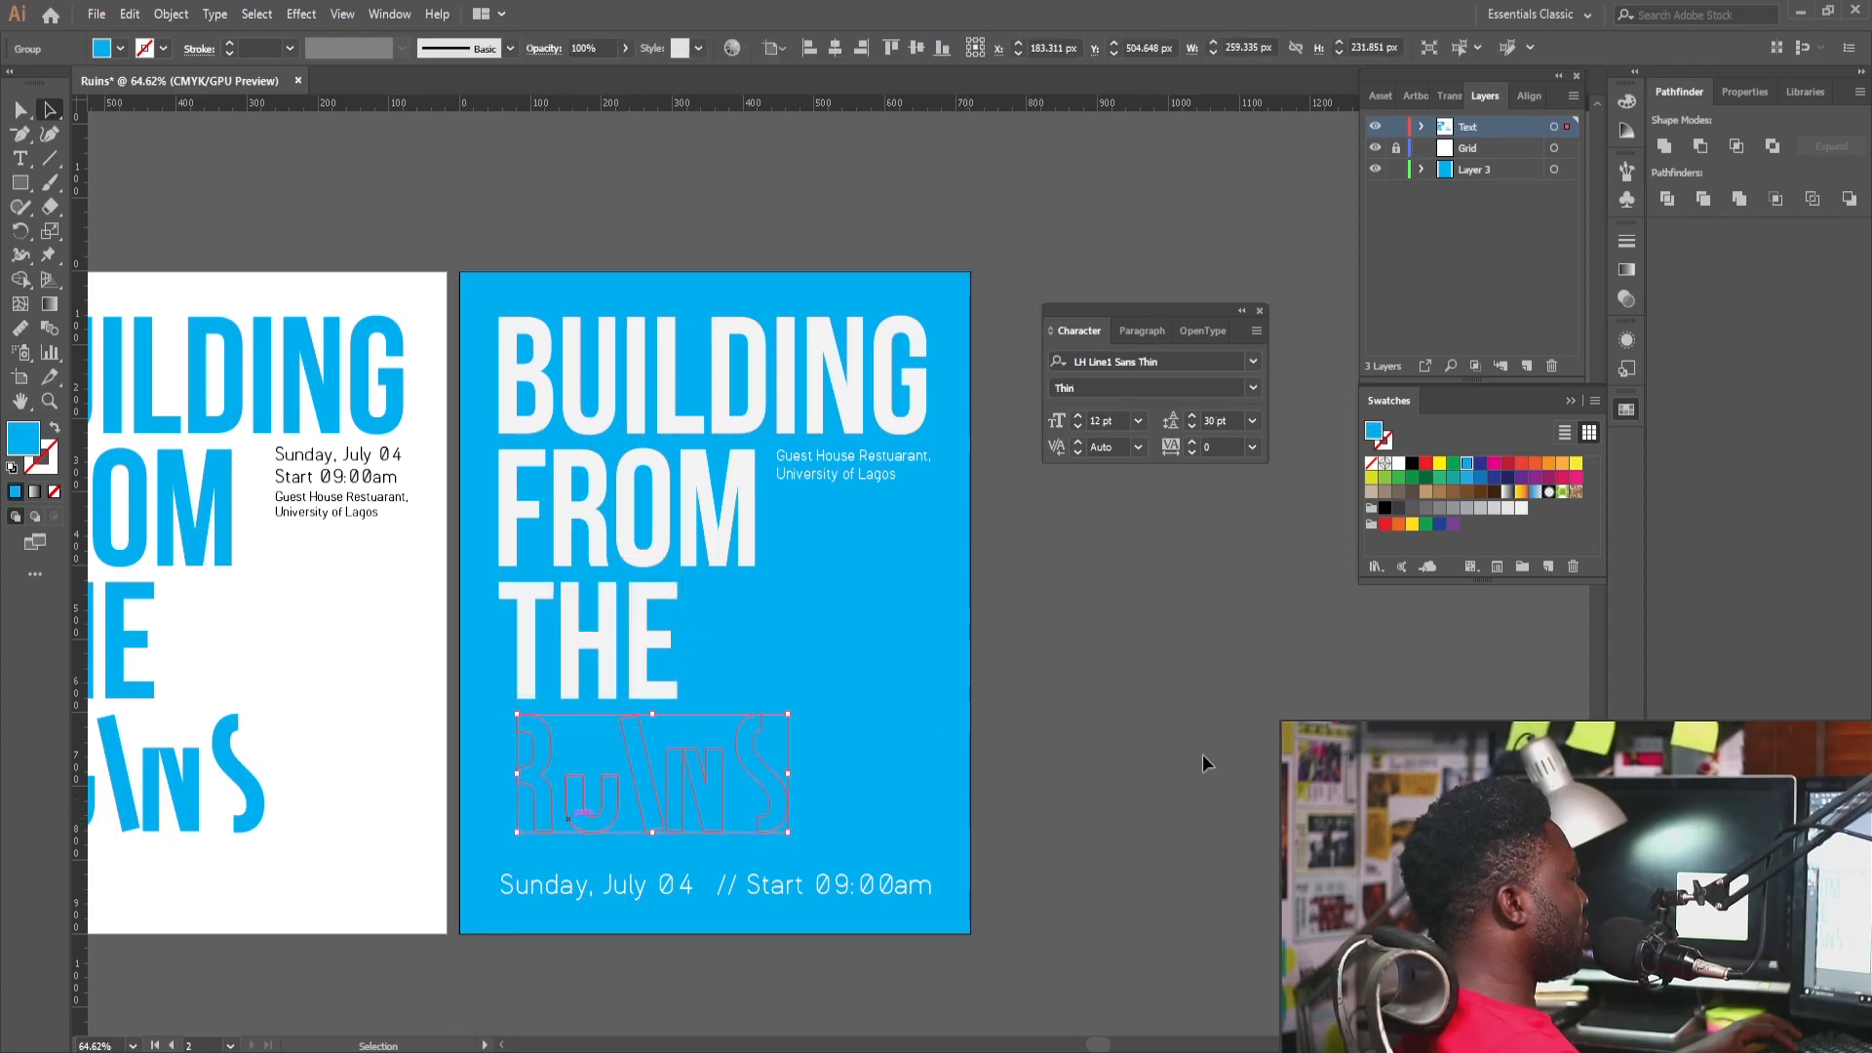
pyautogui.click(1521, 508)
pyautogui.hotkey('ctrl', 'h')
pyautogui.click(1023, 661)
pyautogui.moveTo(1022, 663); pyautogui.dragTo(960, 702)
pyautogui.moveTo(651, 693); pyautogui.dragTo(683, 692)
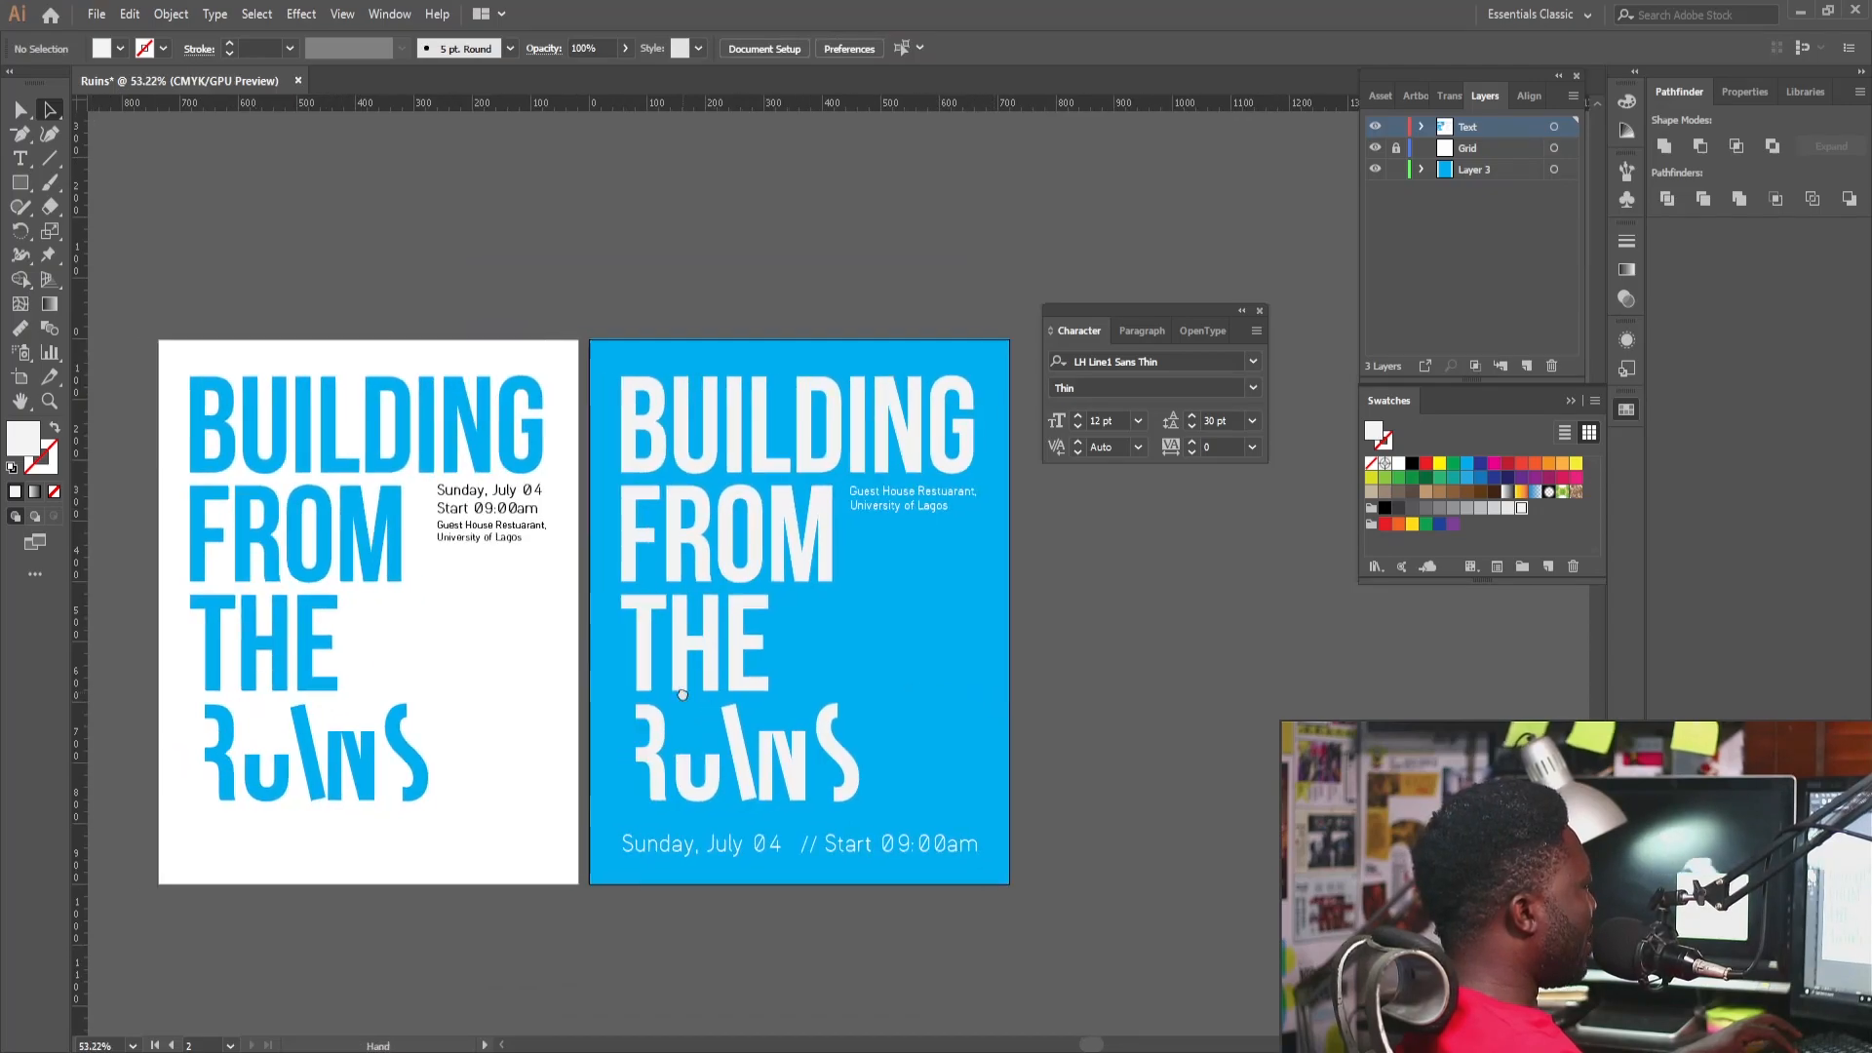